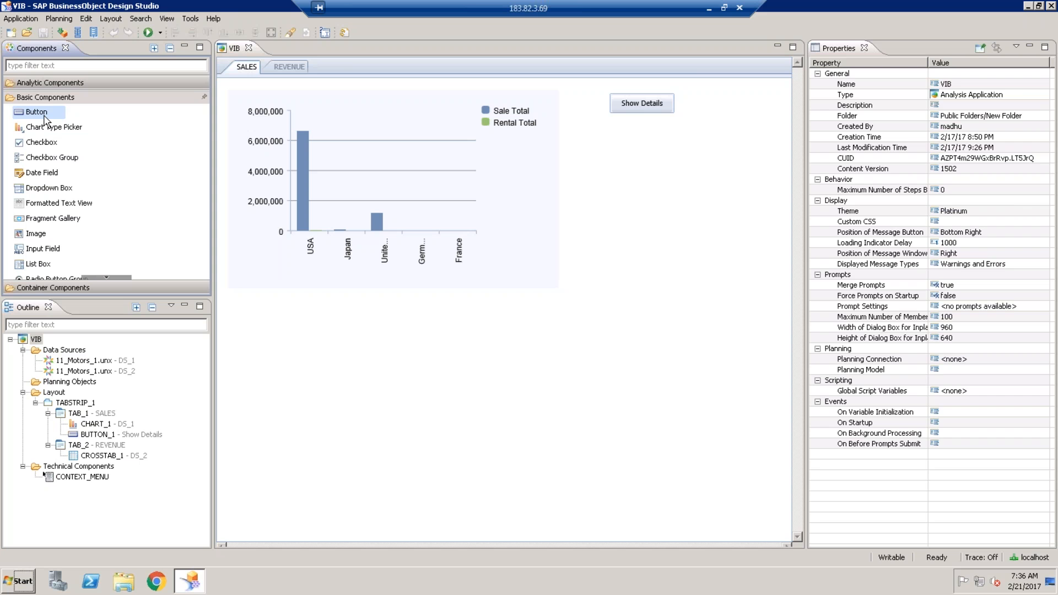
Step: Change the text of the Show Details button beside the sales chart to HELP
click(644, 105)
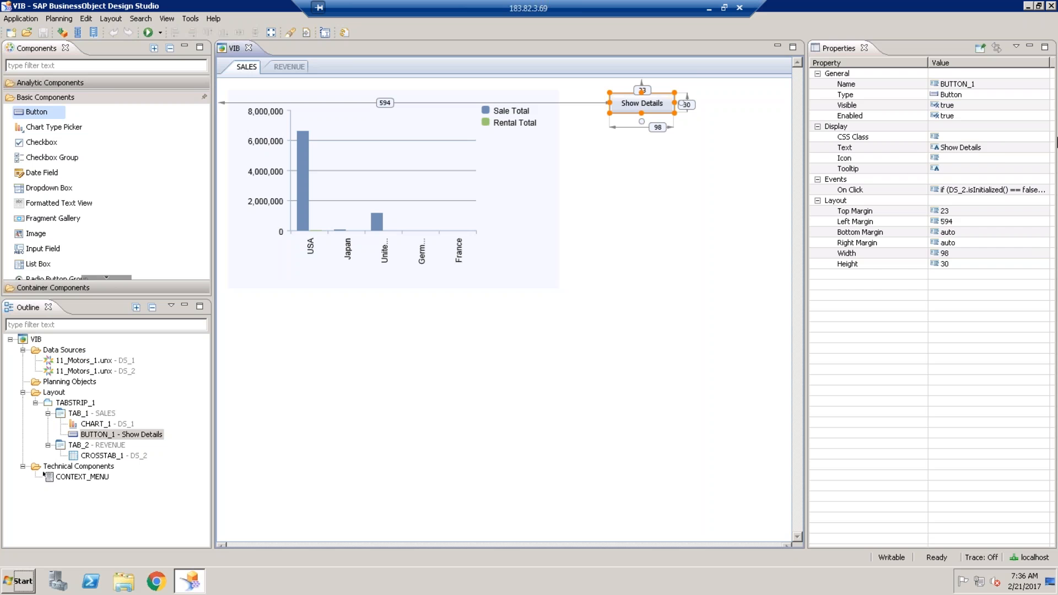
click(1005, 149)
text(H)
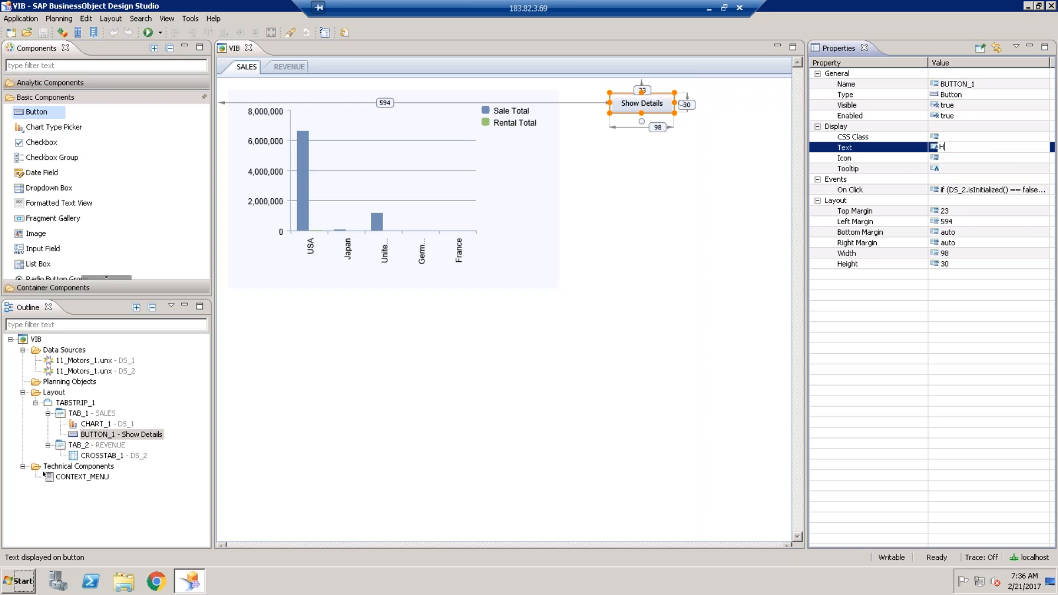
text(ELP)
key(Return)
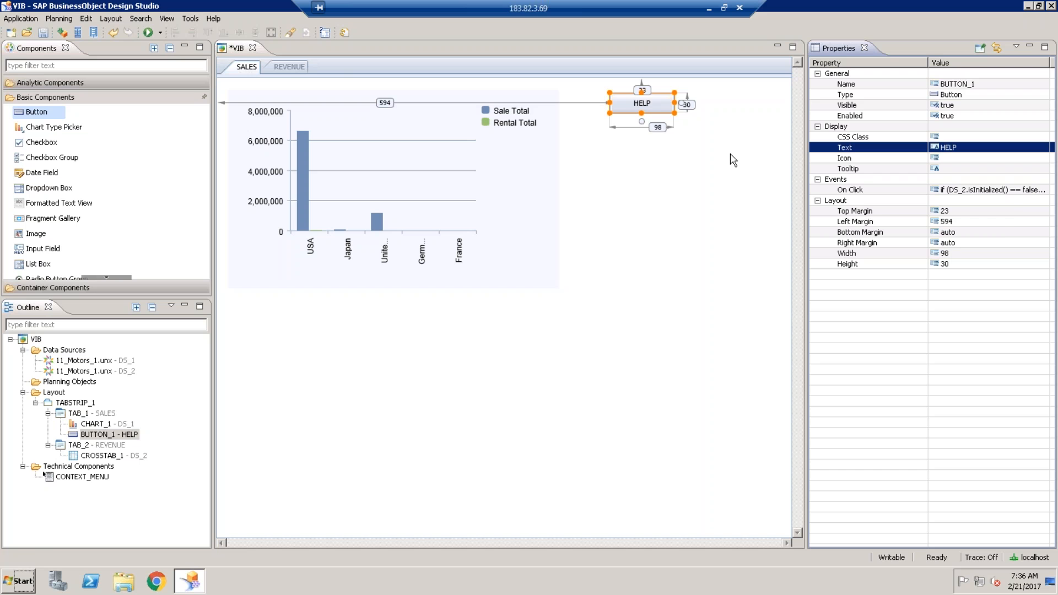
Step: Comment out all existing code in the HELP button's On Click script and add blank lines below it
click(1027, 190)
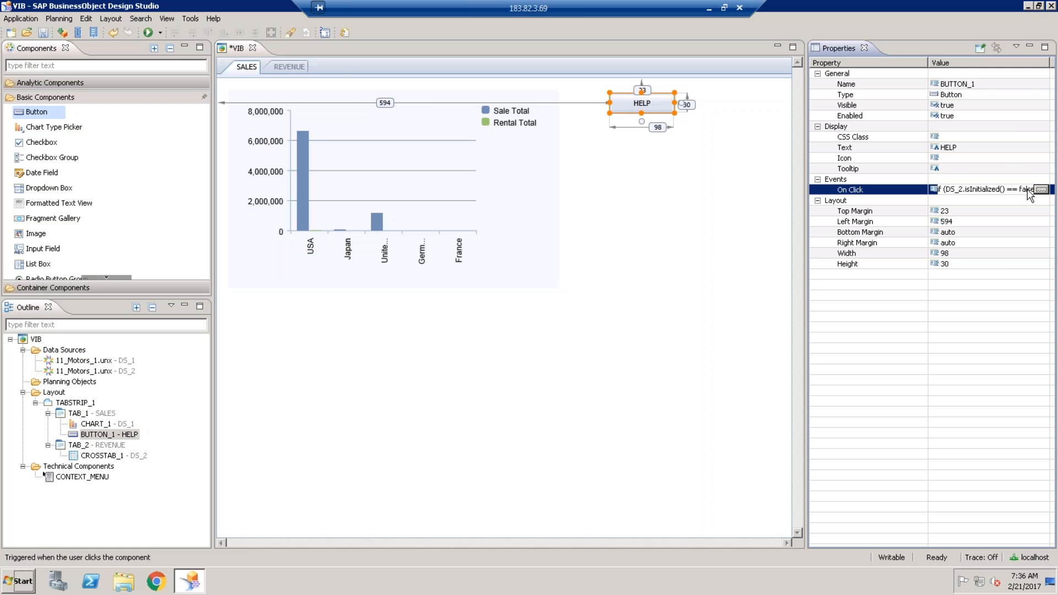
click(1041, 189)
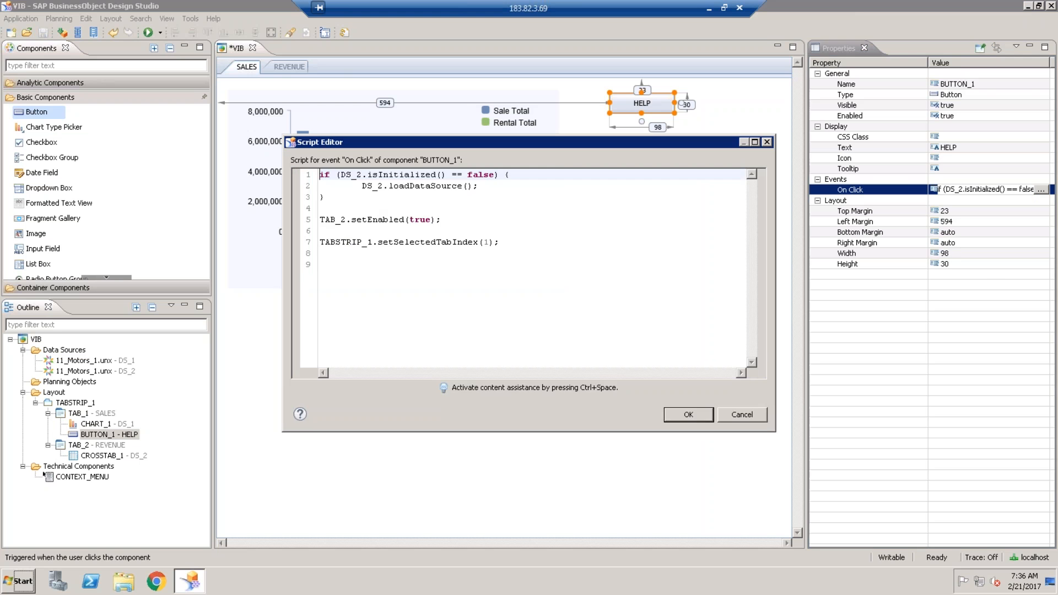
key(ctrl+a)
key(ctrl+slash)
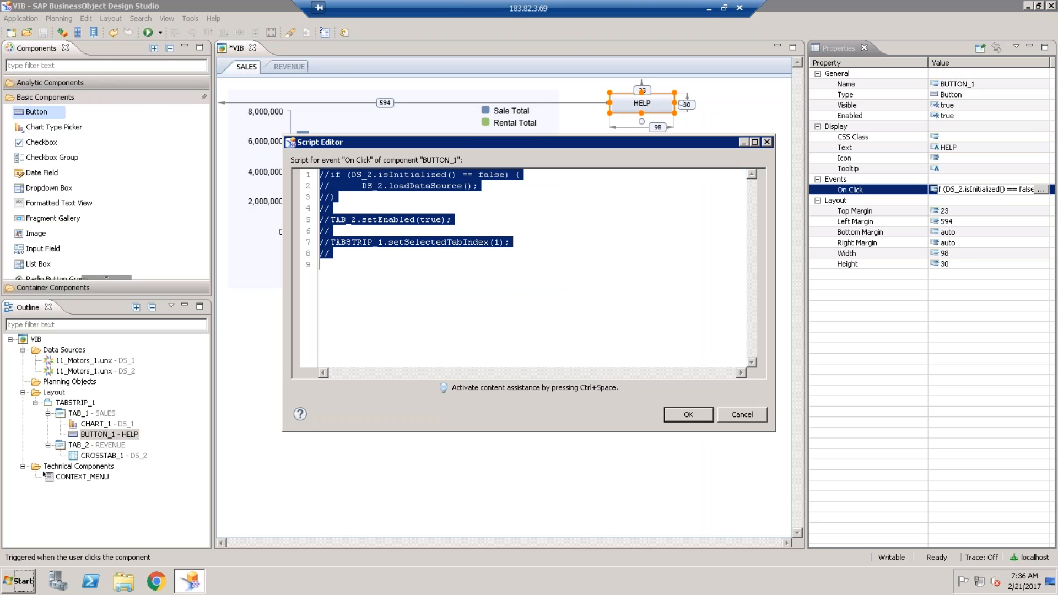
click(374, 249)
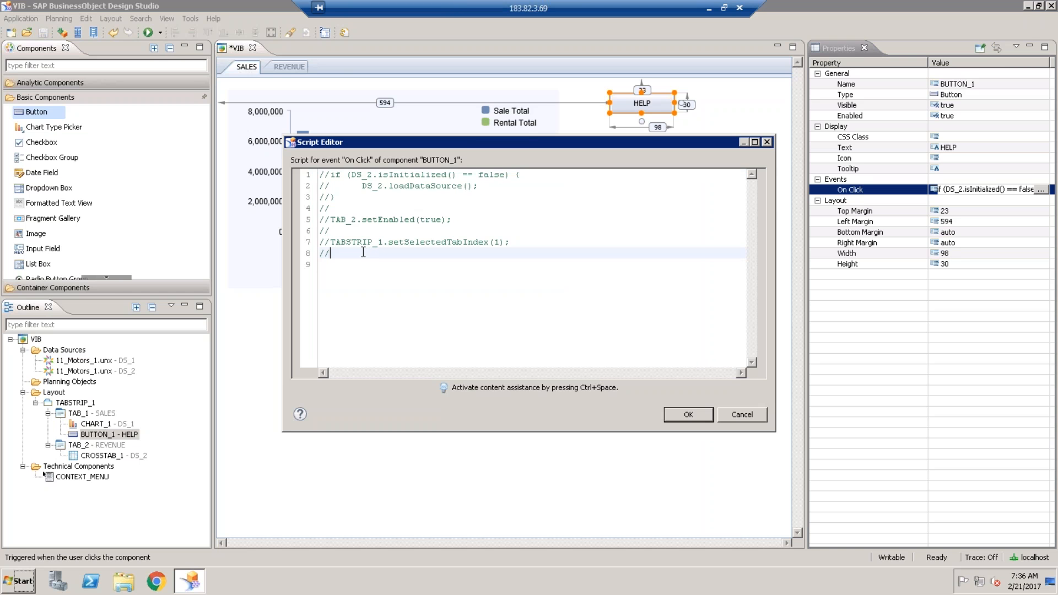
key(Return)
key(Return)
key(Return)
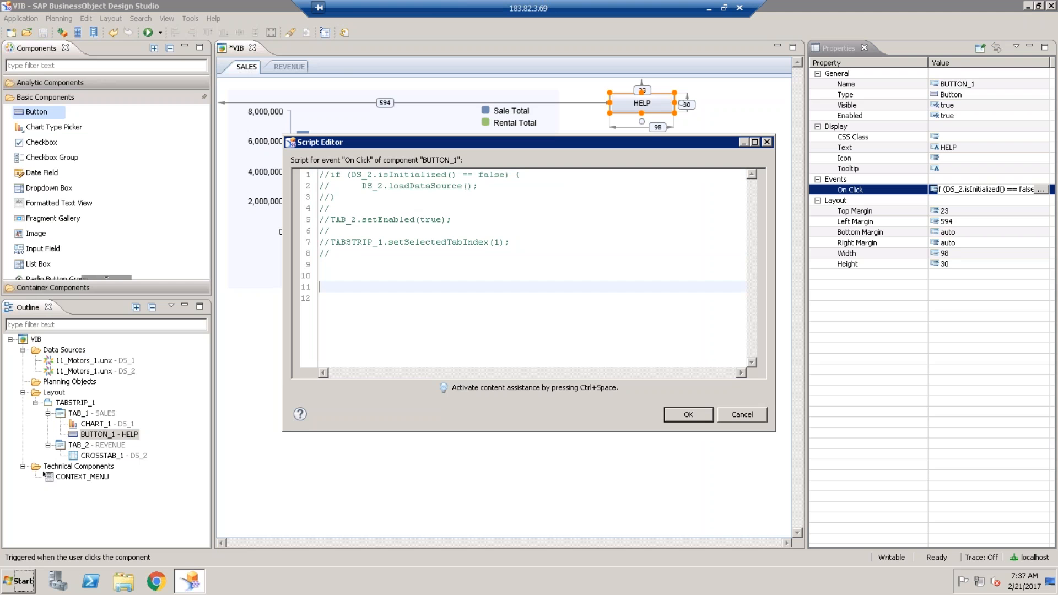
Step: Insert an APPLICATION.openNewWindow call on line 10 of the script, below the commented code, using content assistance
key(ctrl+a)
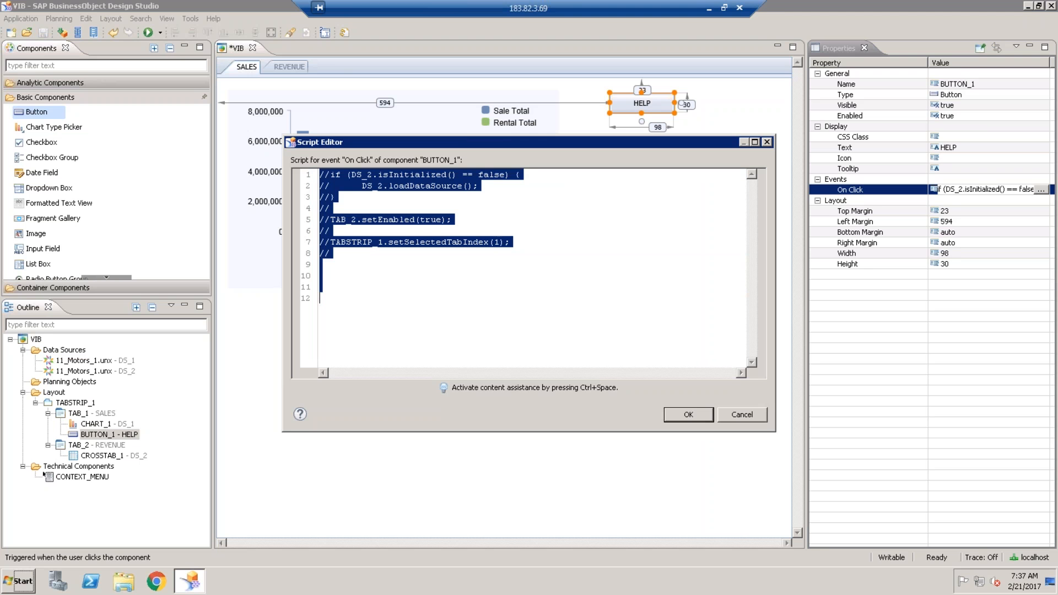
click(327, 278)
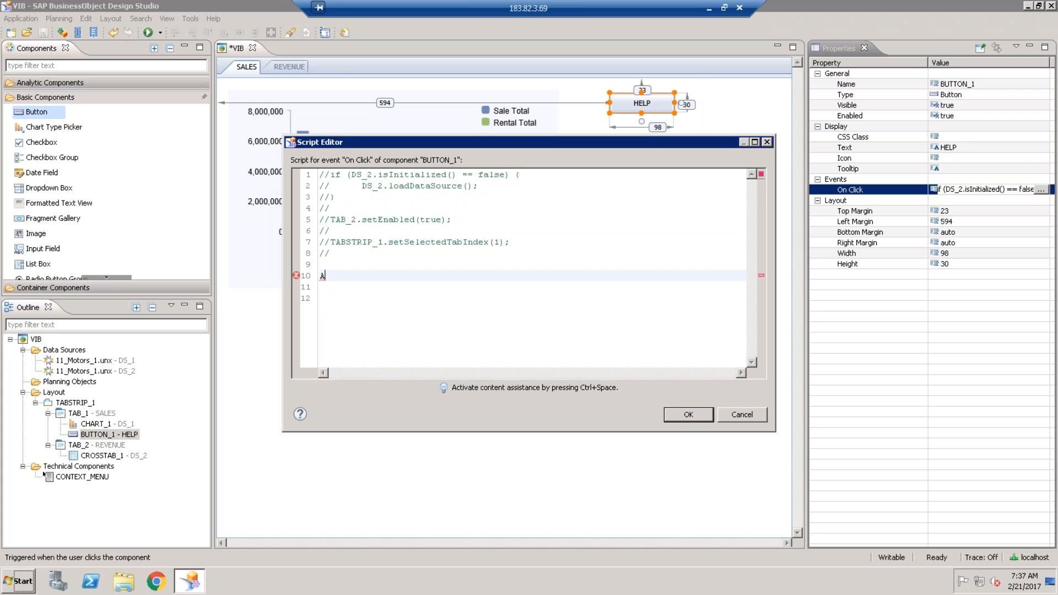
key(ctrl+space)
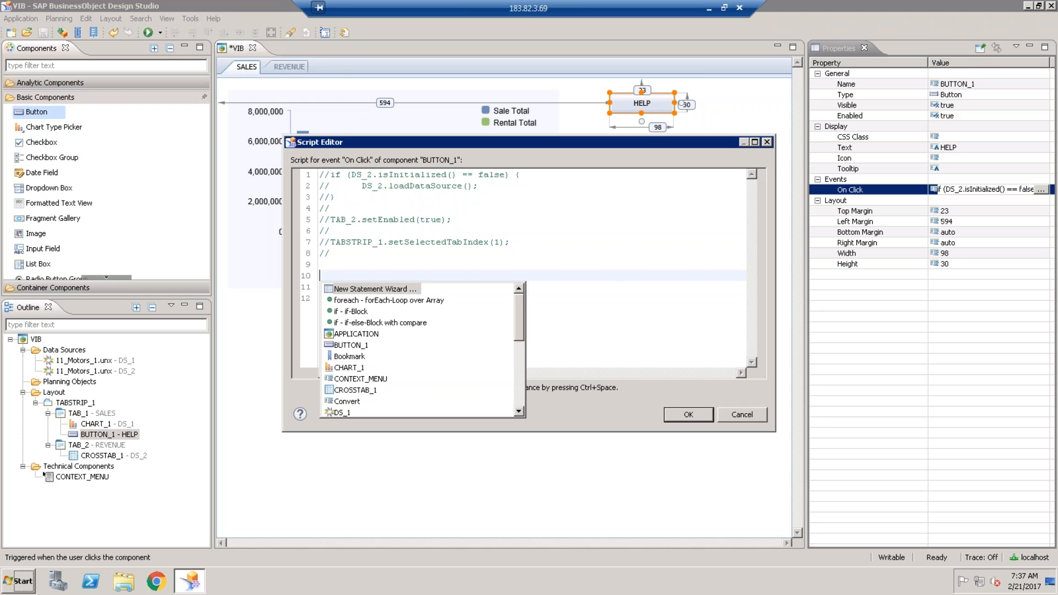
text(ap)
key(Return)
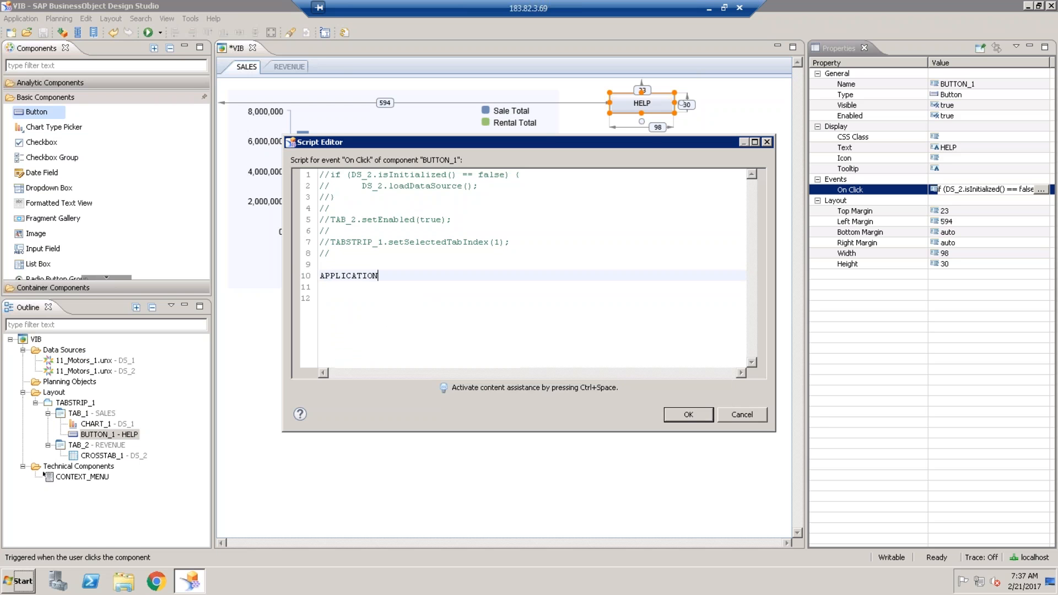
text(.)
key(ctrl+space)
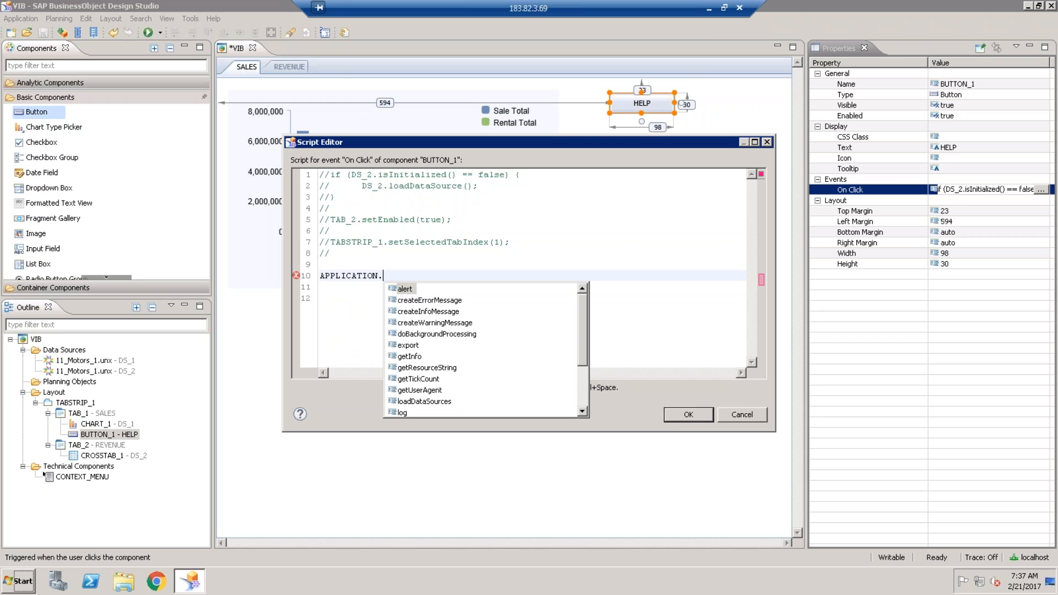
text(o)
key(Return)
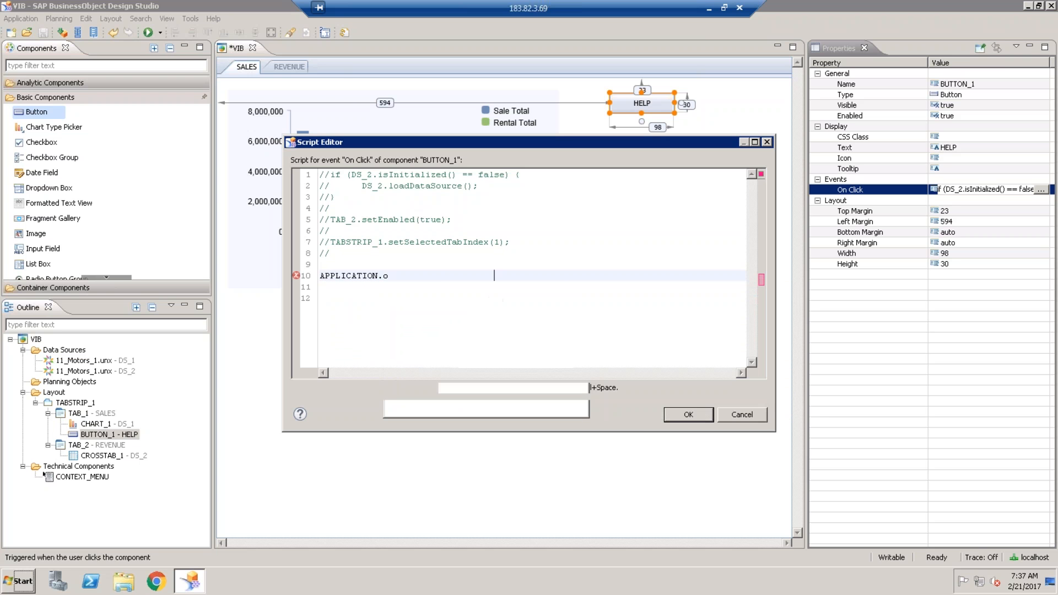
text("")
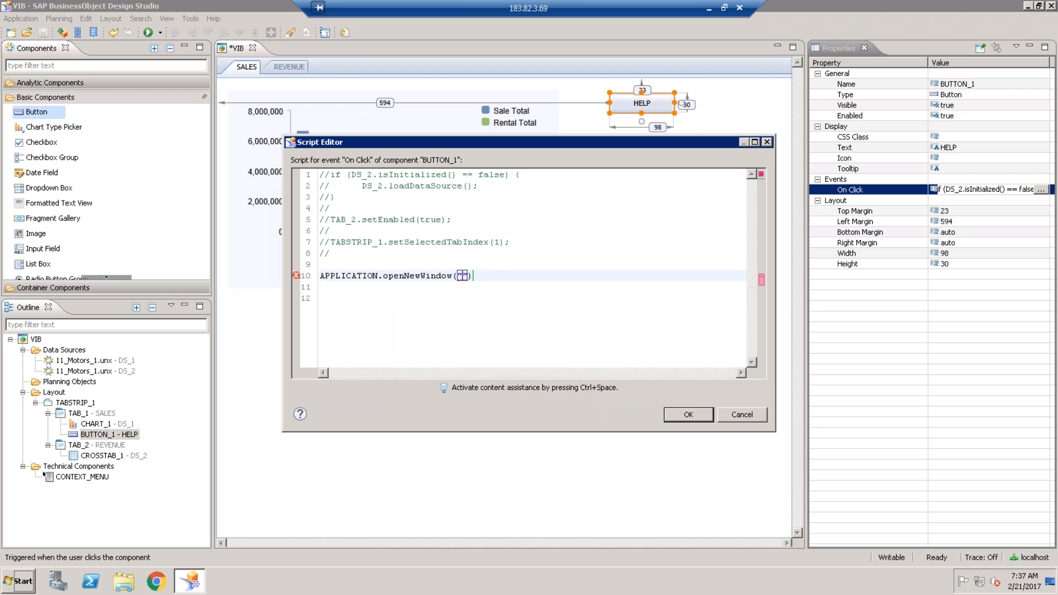
text(www.sap.com)
key(End)
text(;)
click(688, 415)
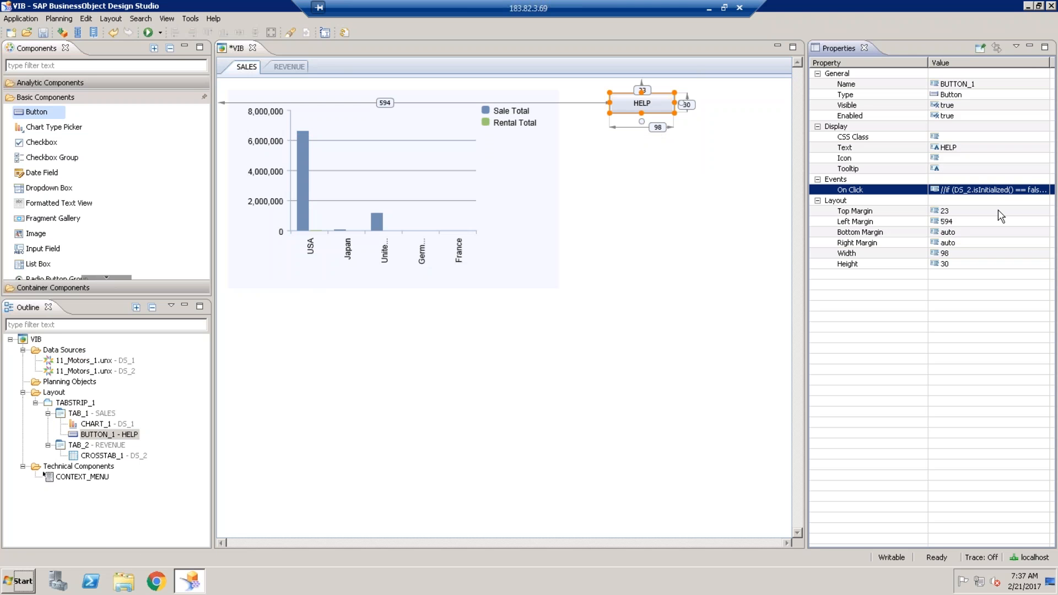
Step: Review the openNewWindow statement in the HELP button's On Click script and close the script editor
click(1002, 193)
click(1041, 190)
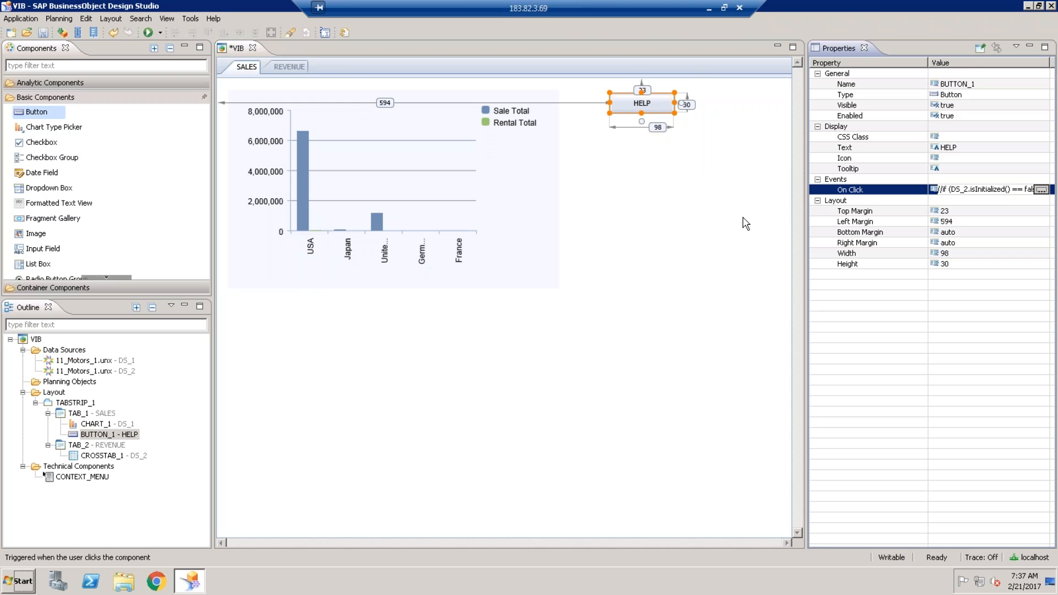
mouse_move(509, 280)
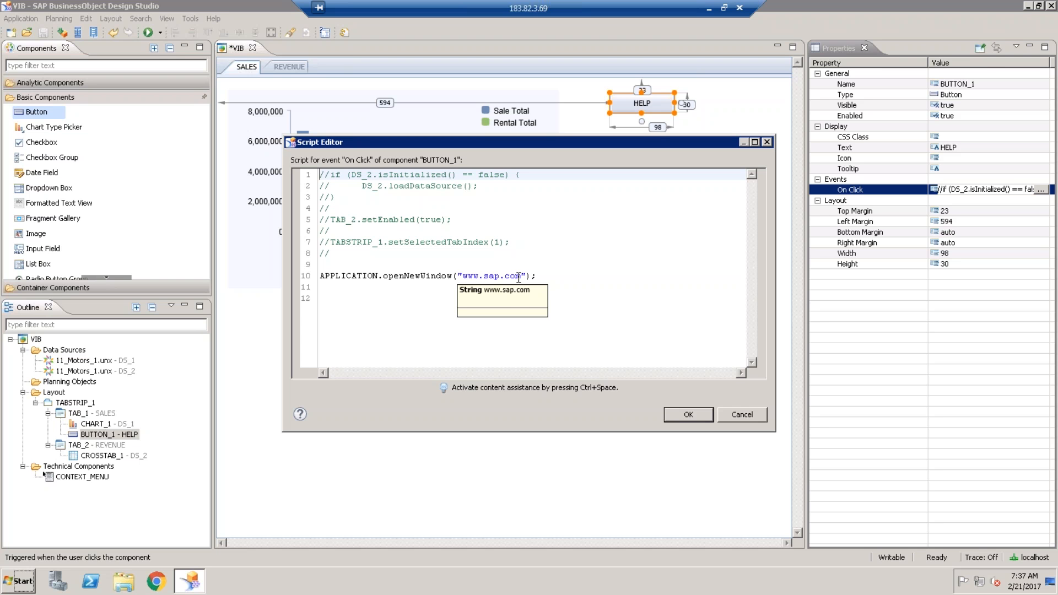
click(555, 279)
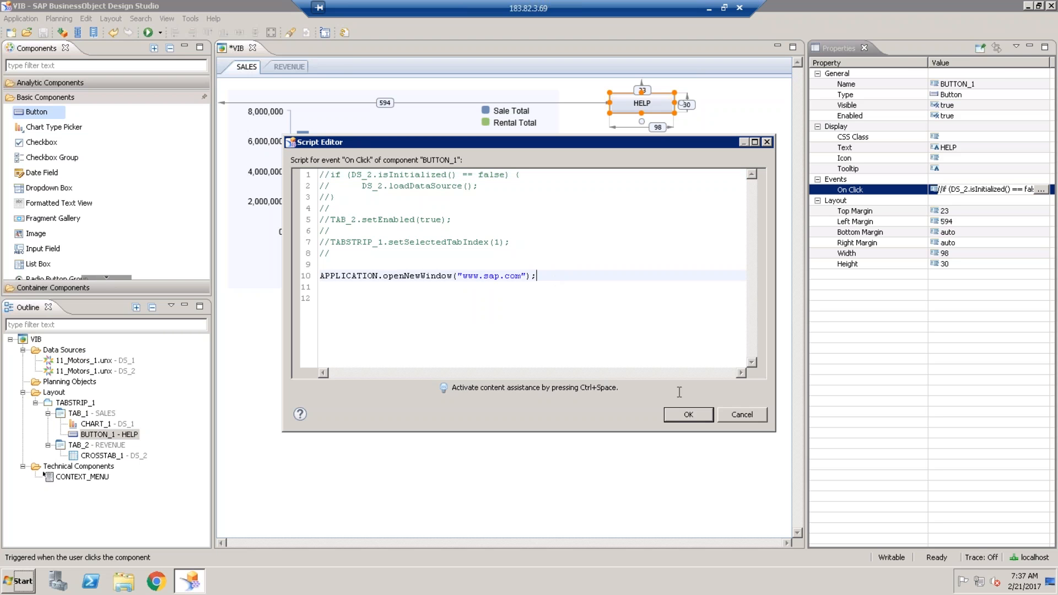
click(689, 416)
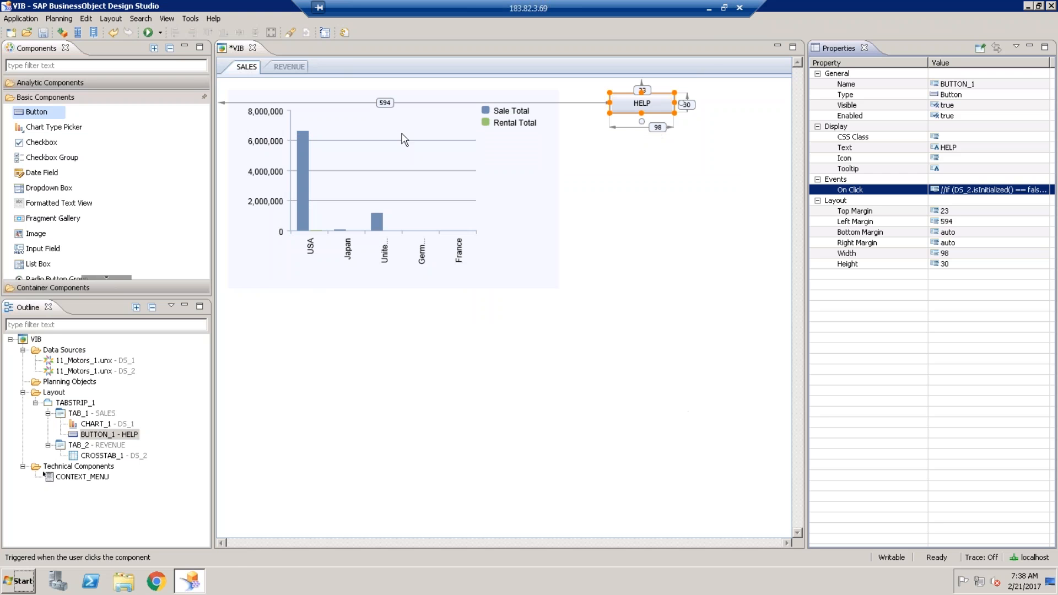
Step: Run the application in a maximized browser window, test the HELP button, and examine the address it opens
click(149, 33)
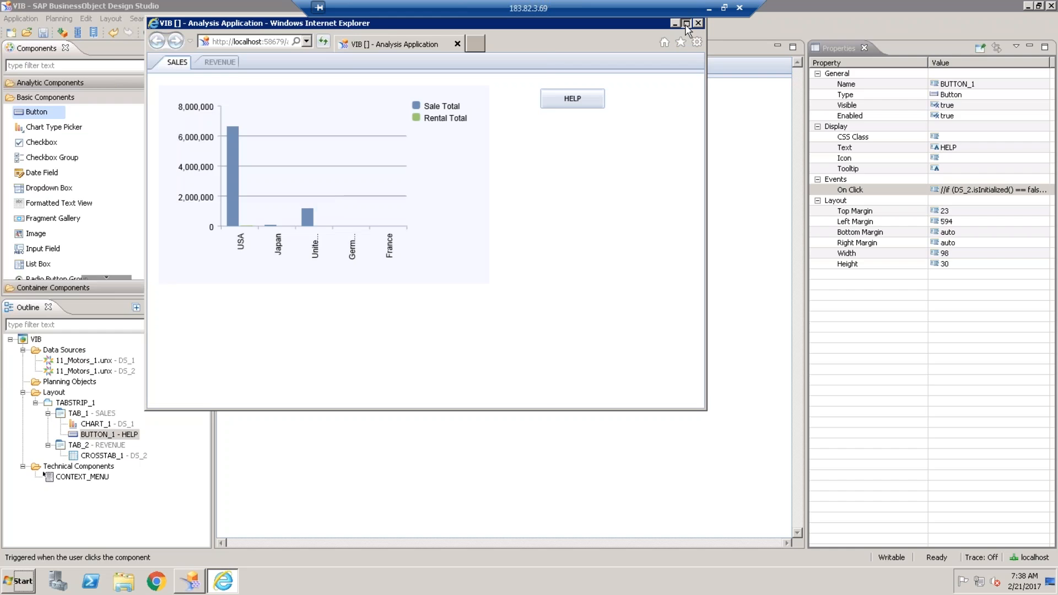
click(686, 23)
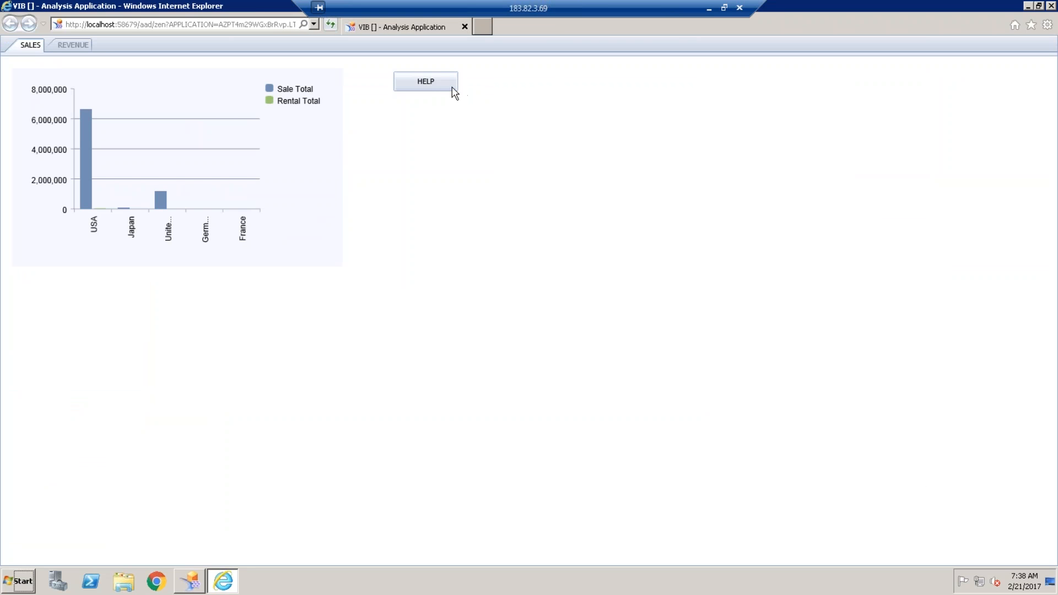
click(434, 84)
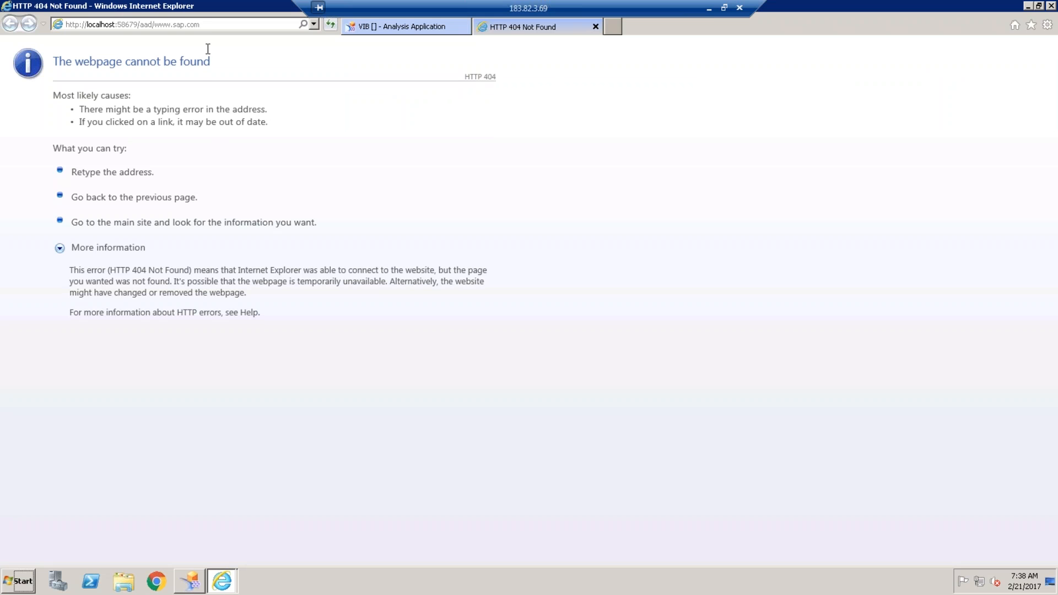
click(211, 28)
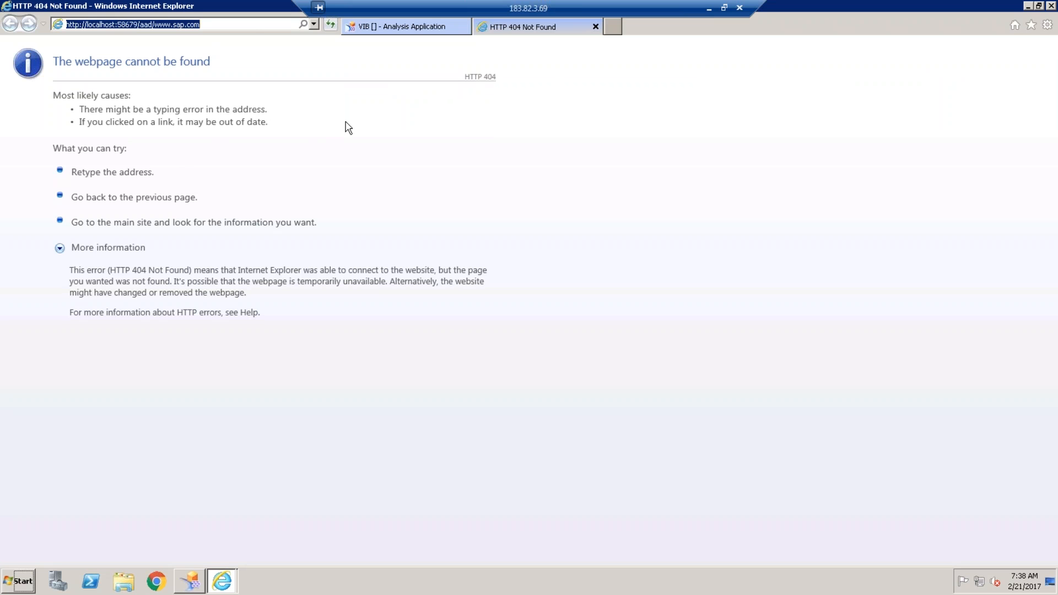
click(251, 26)
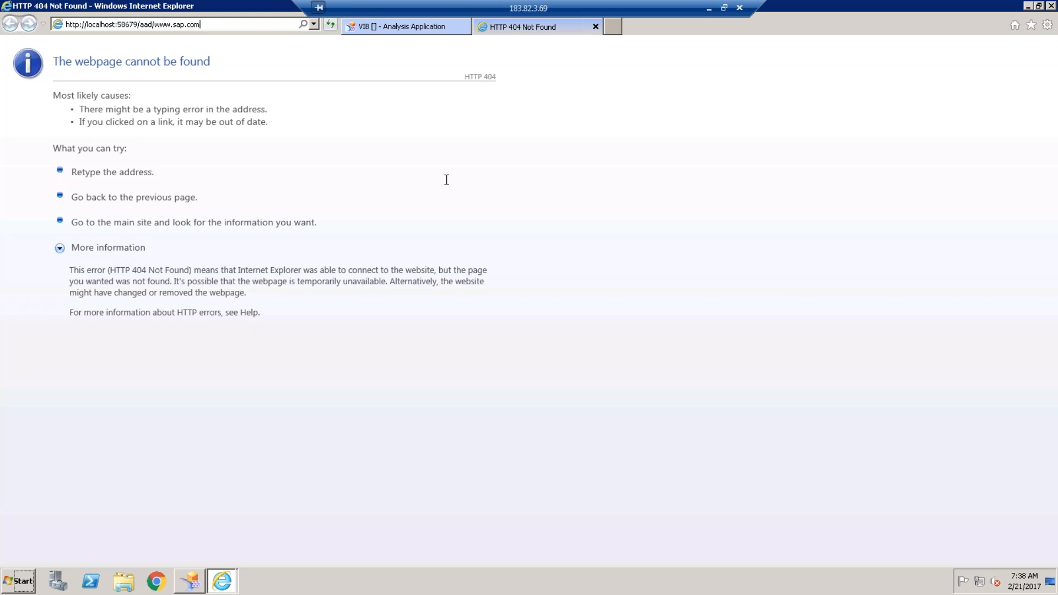
Step: Return to the application's browser page and close the browser with all its tabs
click(379, 22)
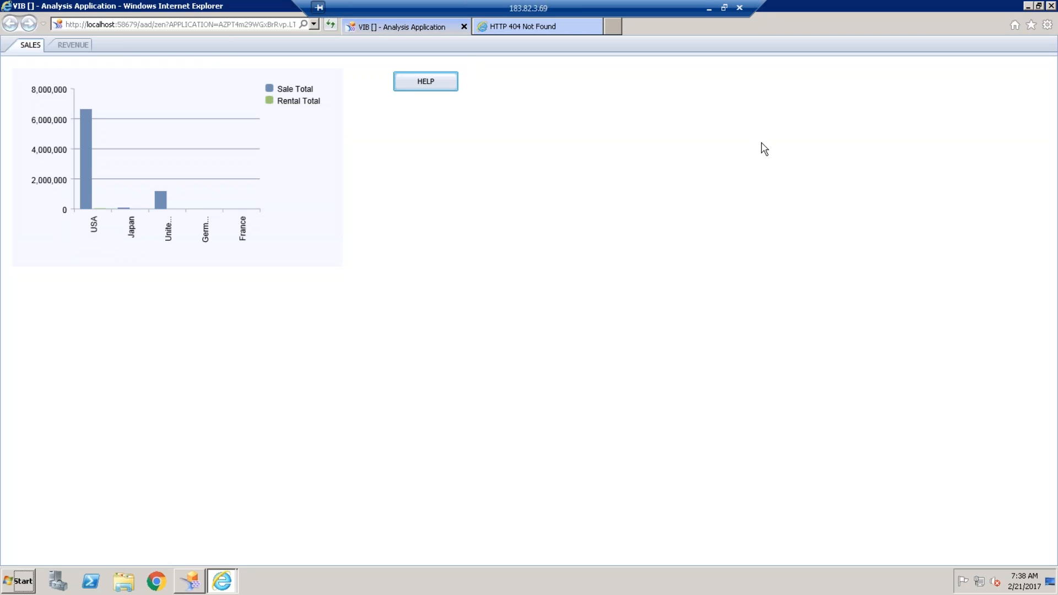
click(1051, 6)
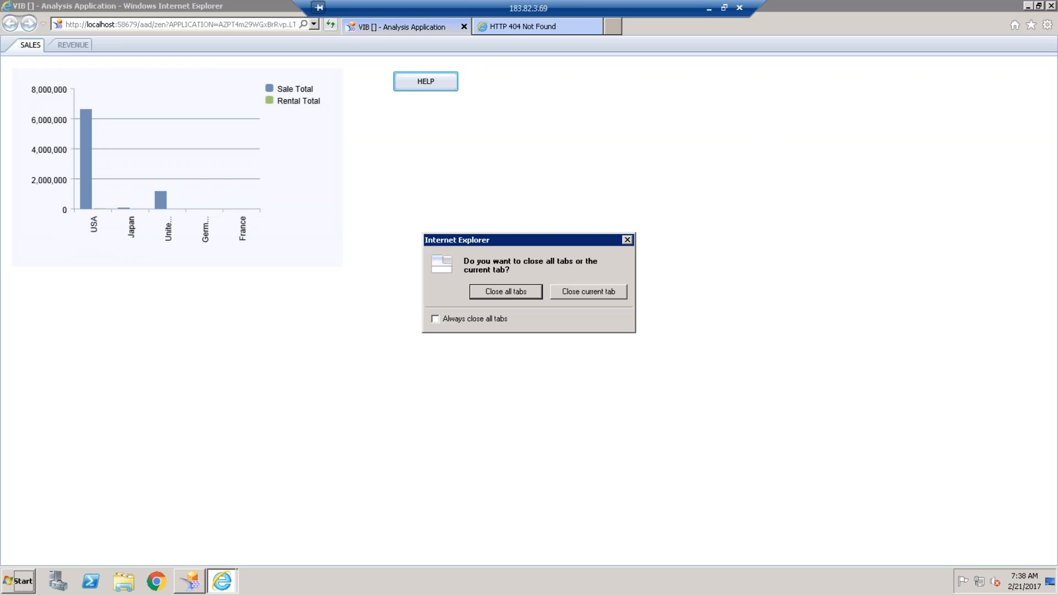
click(519, 292)
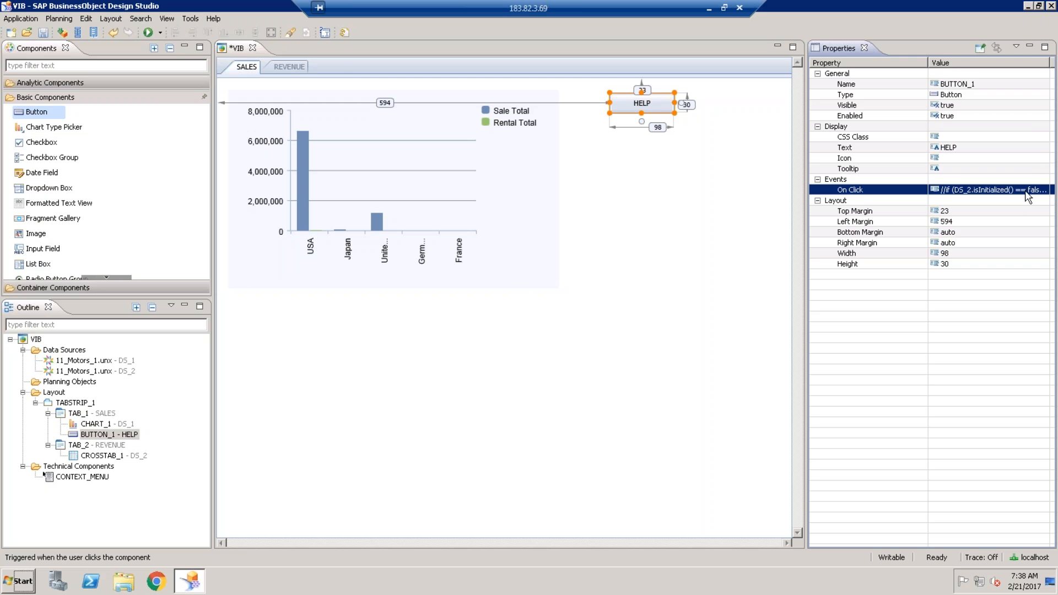
Step: Open the HELP button's On Click script at the empty line below the openNewWindow statement
click(1029, 190)
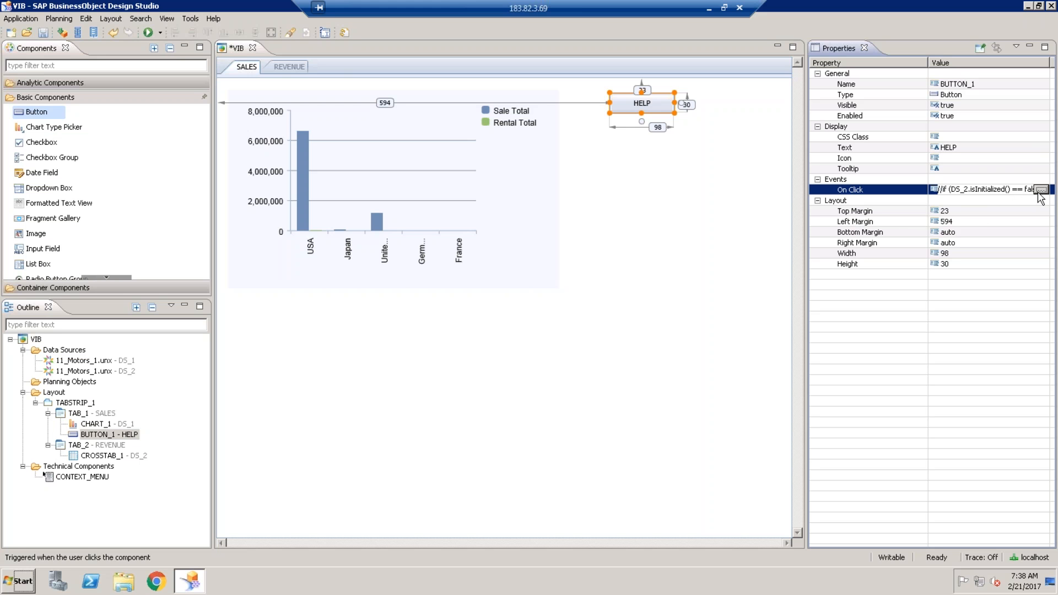
click(1041, 190)
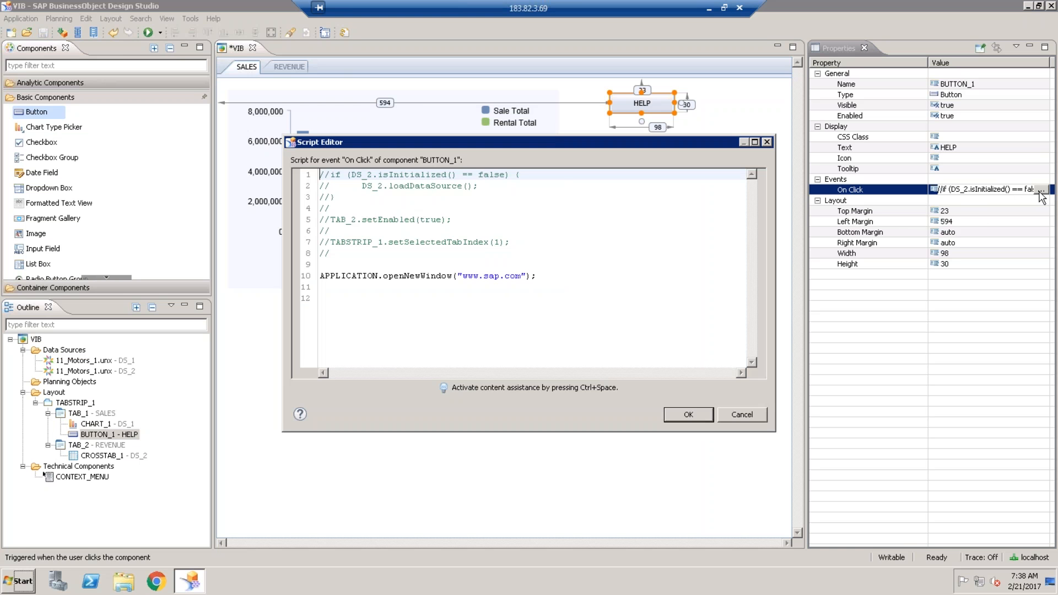
click(591, 284)
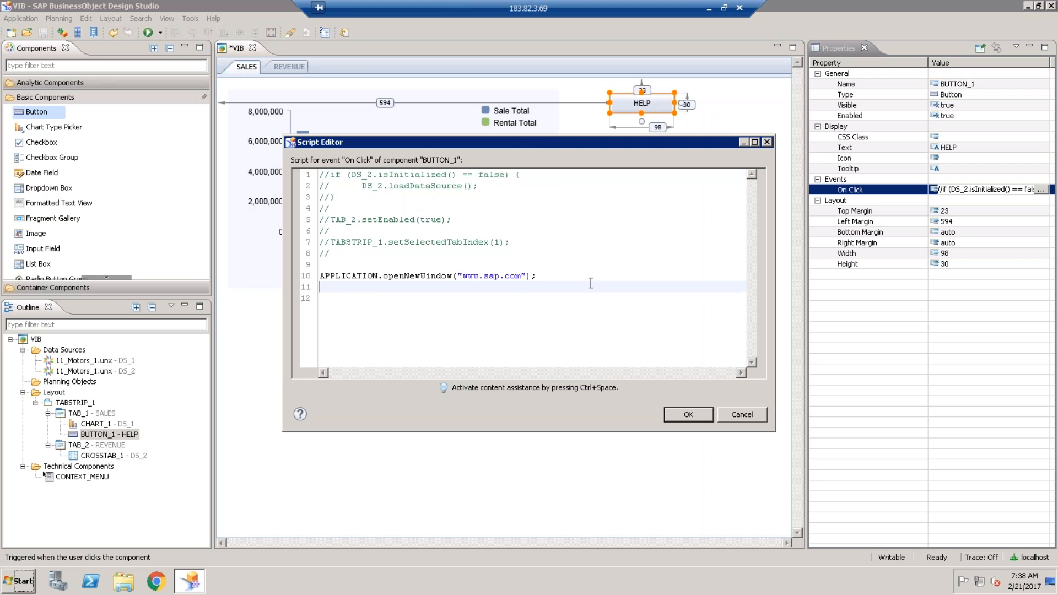
Step: Look up the export method of APPLICATION with content assistance on line 11, and delete the trial text
text(APPLICATION.)
key(ctrl+space)
text(e)
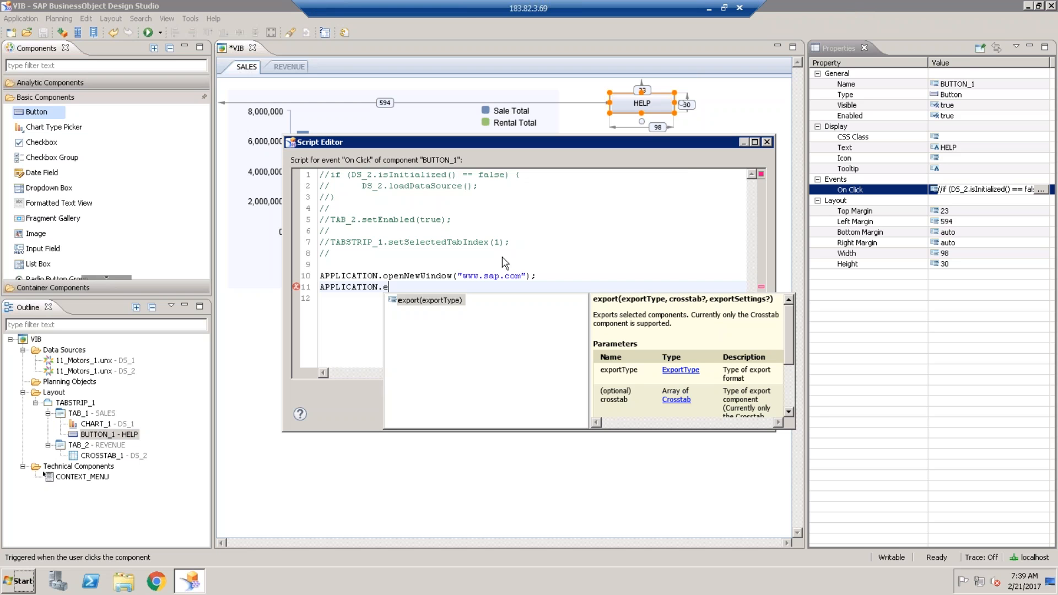
click(396, 288)
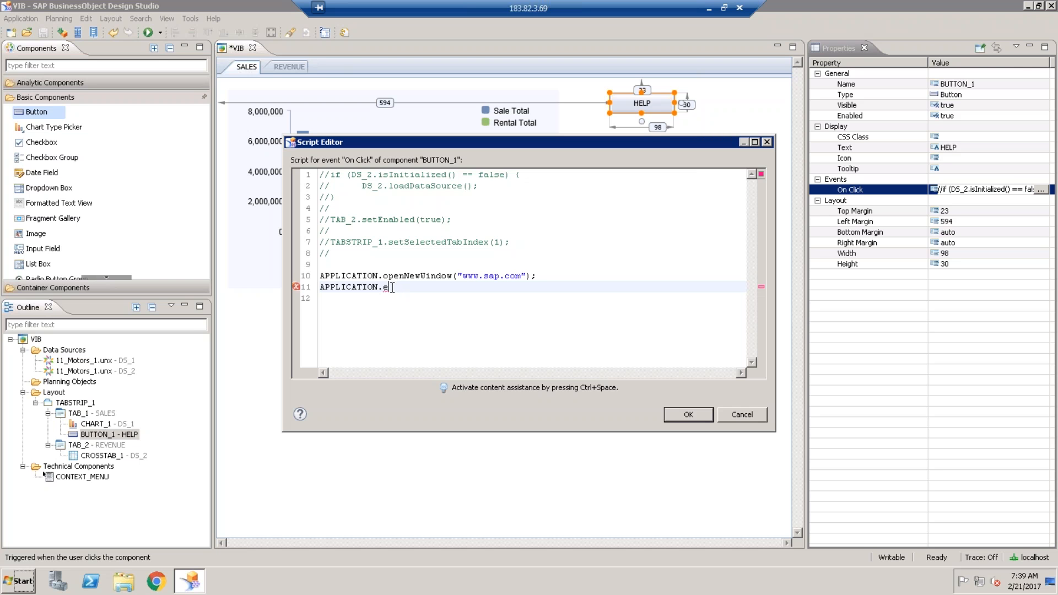
drag(391, 287, 322, 292)
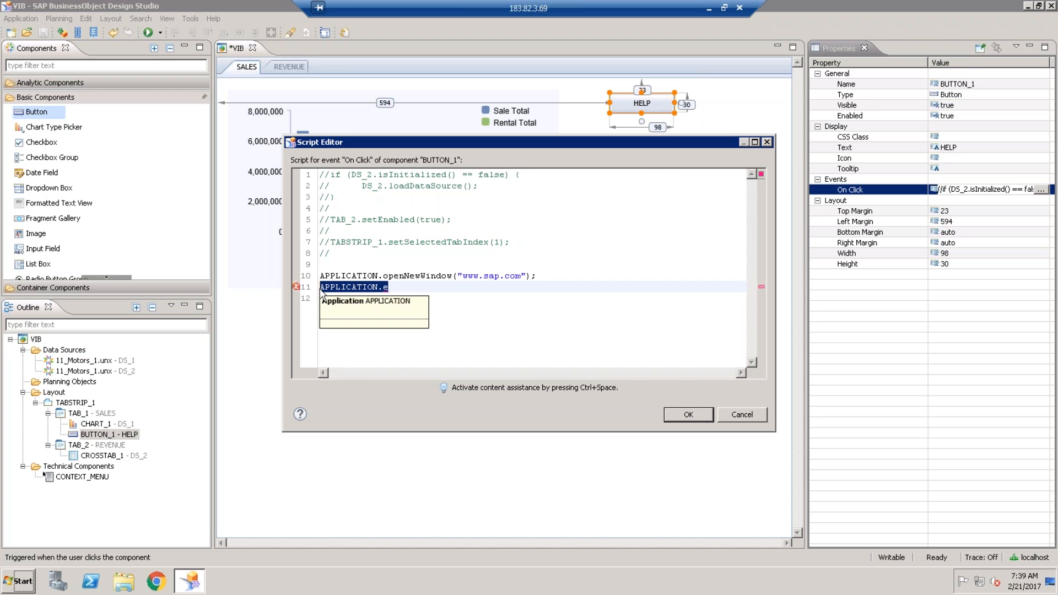
key(BackSpace)
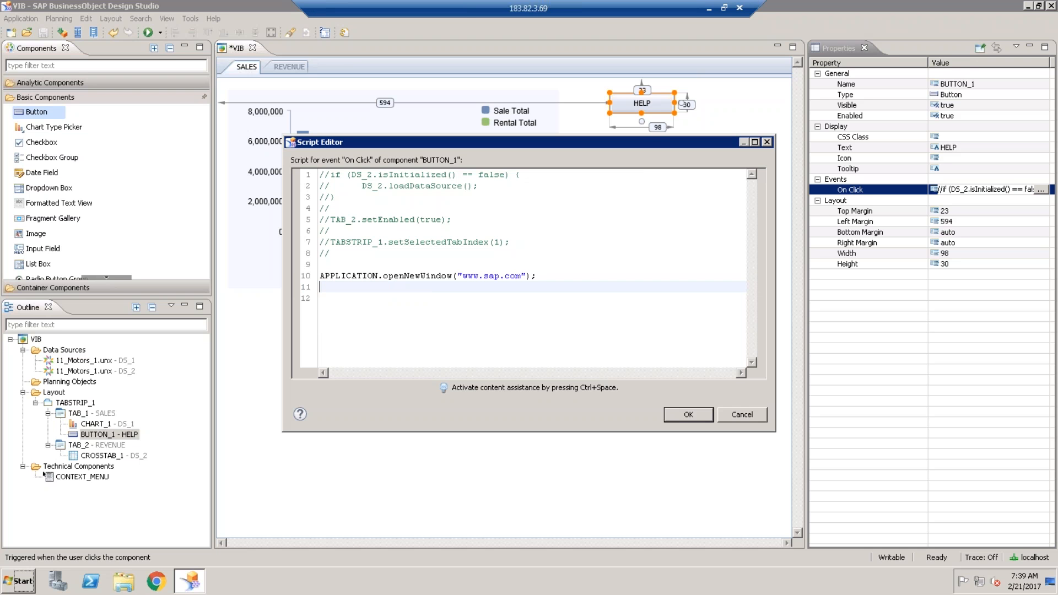
Step: Remove the empty line 11 from the HELP button's On Click script, accept the script and save the VIB application
key(BackSpace)
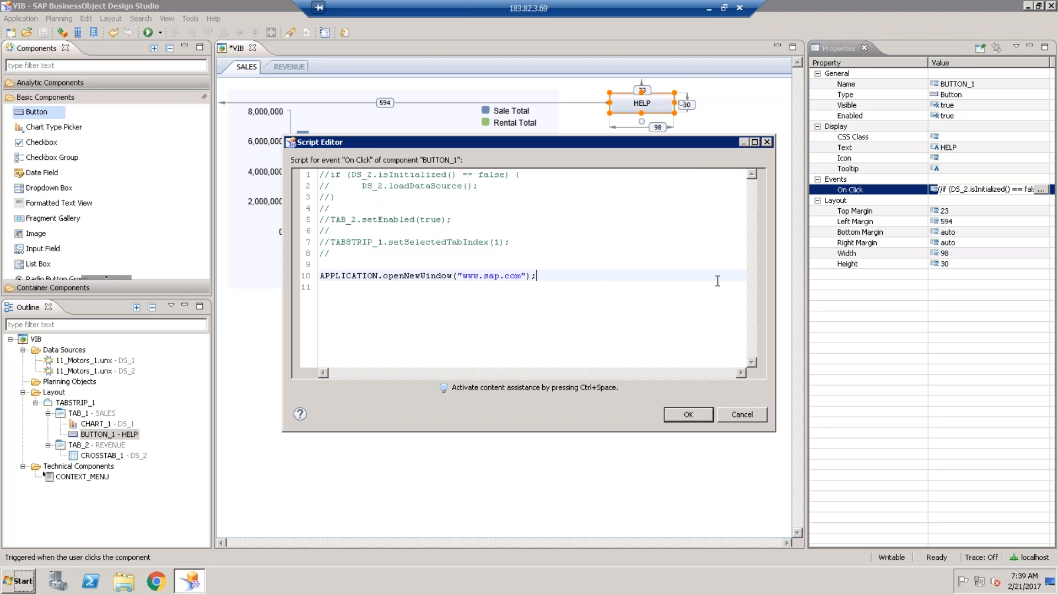
click(689, 415)
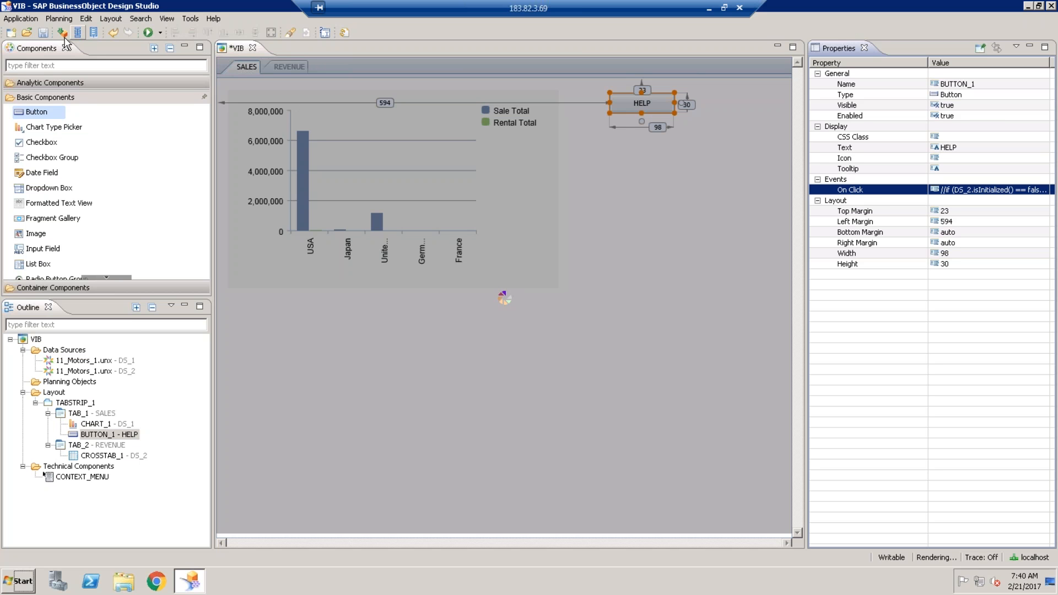
click(43, 33)
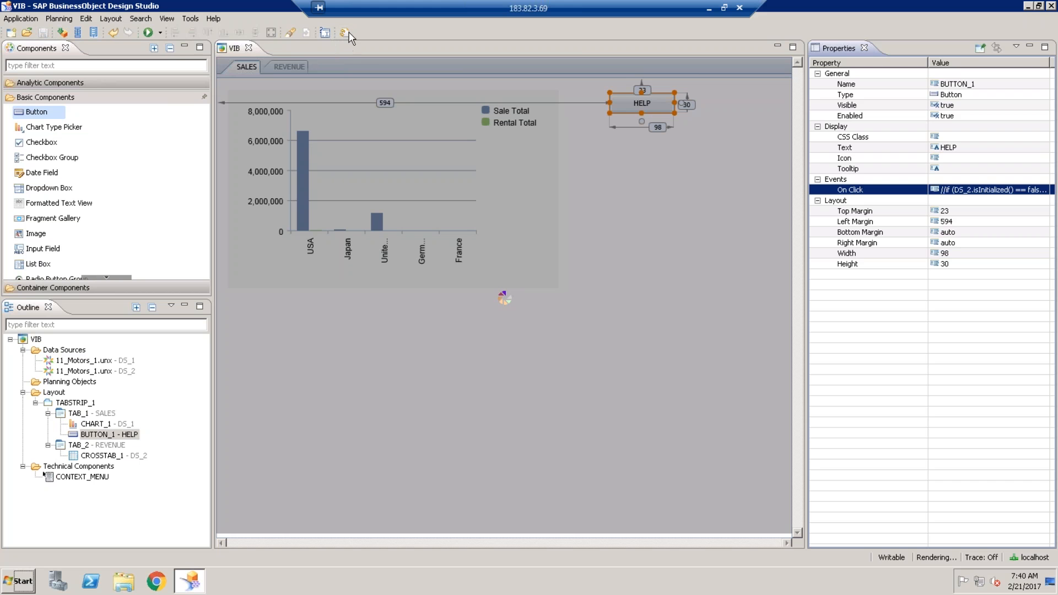
Step: Close the VIB application and reopen it from the recently used applications
click(251, 48)
click(21, 18)
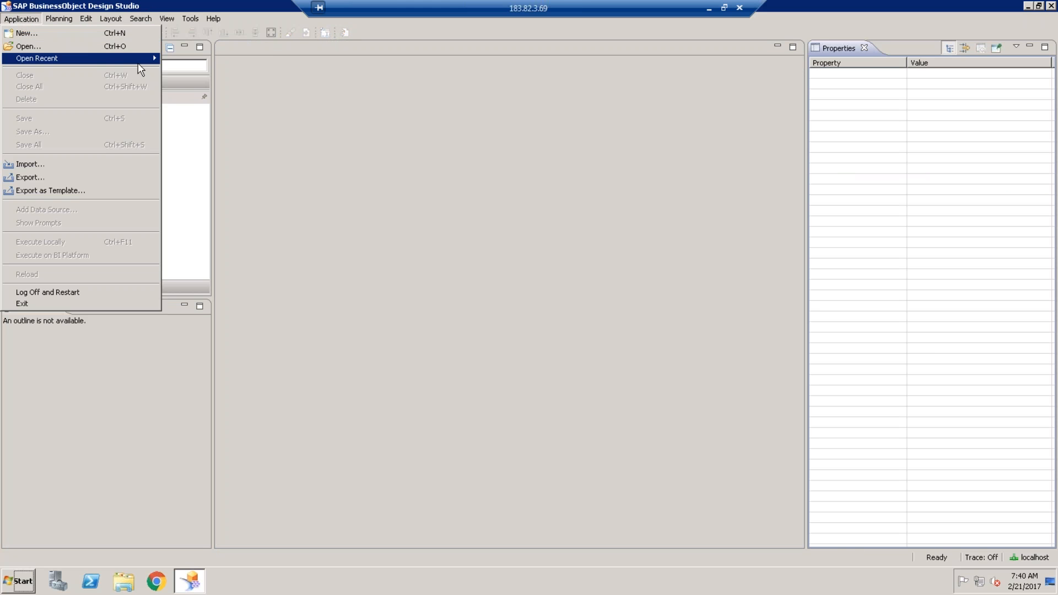
mouse_move(139, 64)
click(187, 61)
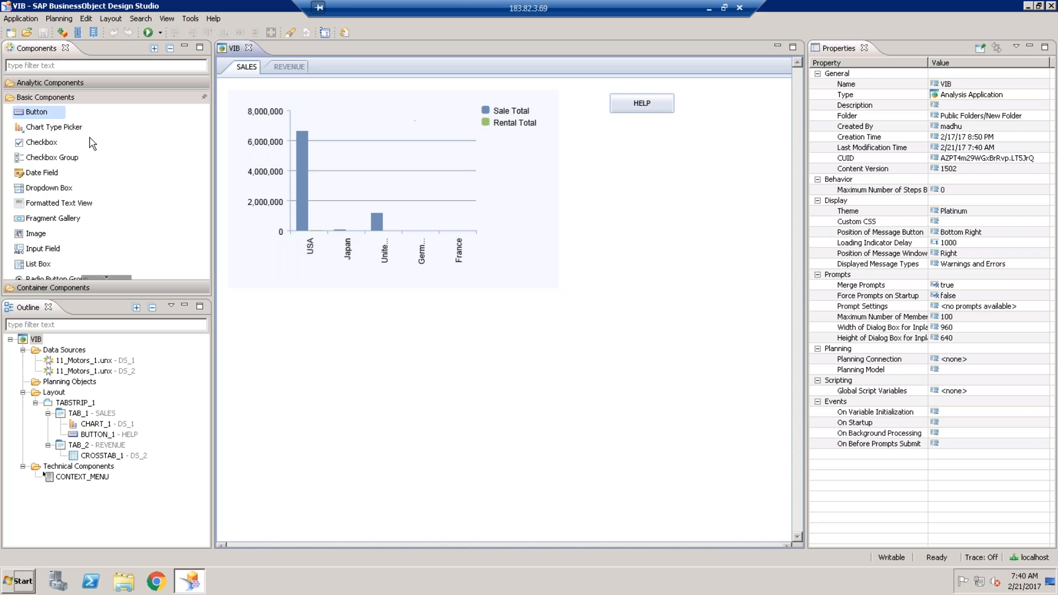
Step: Add a Chart Type Picker below the chart on the SALES tab, about 428 from the top and 94 from the left
click(54, 127)
drag(54, 129, 341, 346)
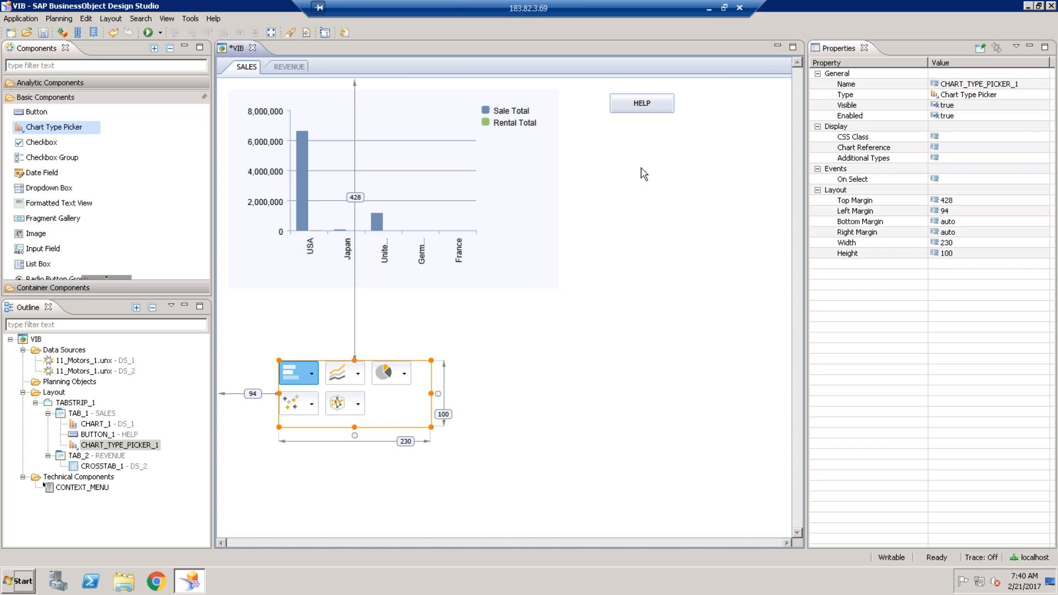
Step: Try the Line and Pie chart types on the chart of the SALES tab
click(534, 175)
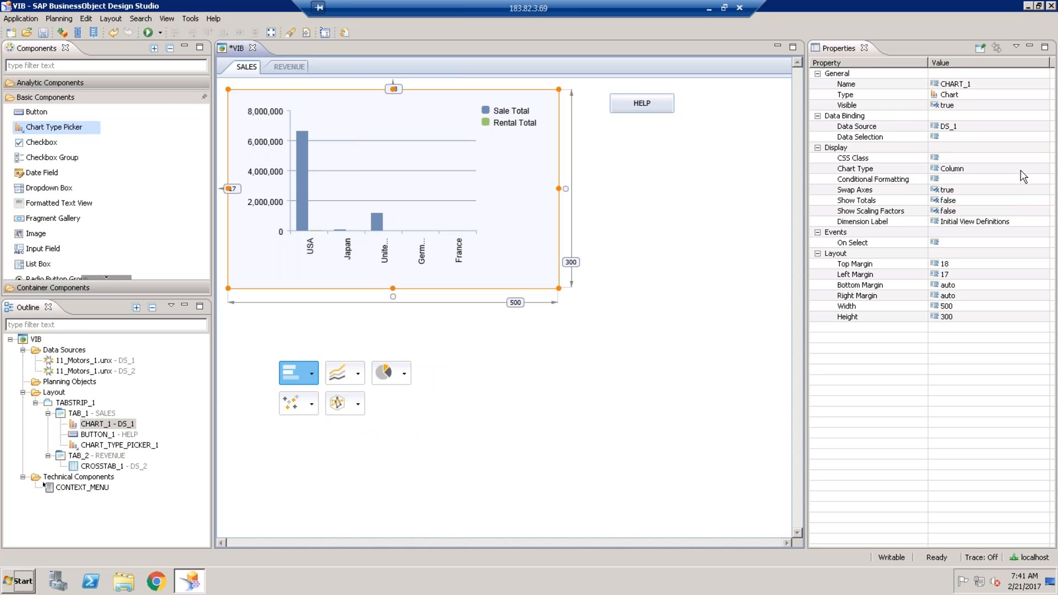
click(1022, 169)
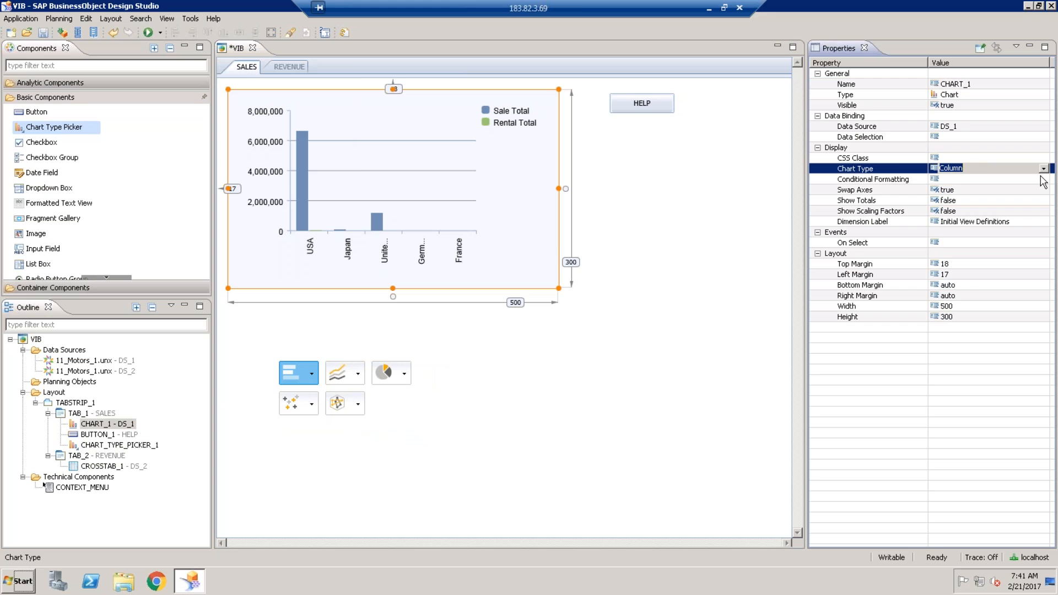
click(1044, 168)
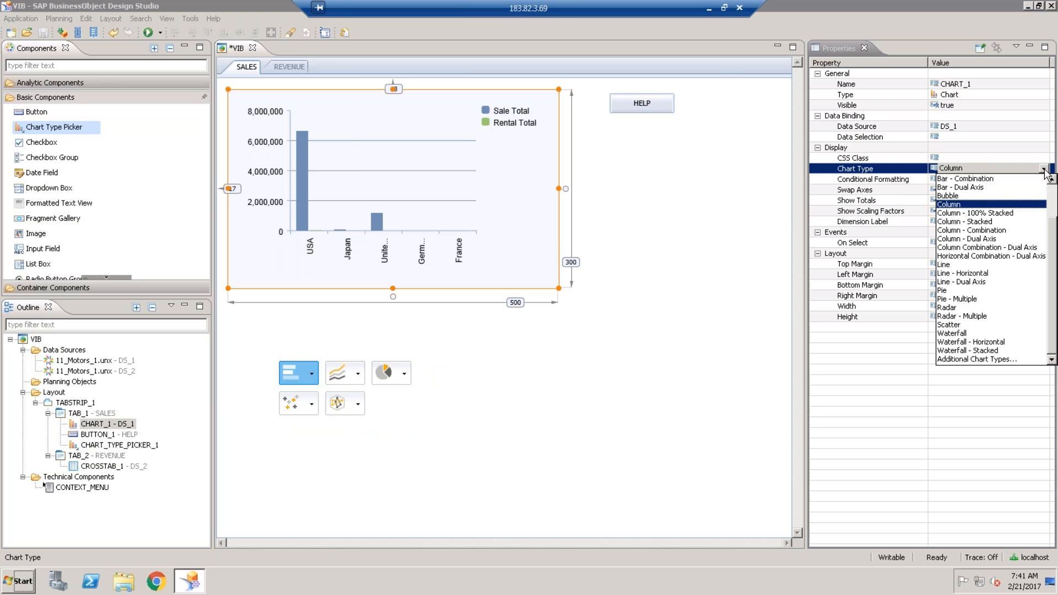
click(951, 265)
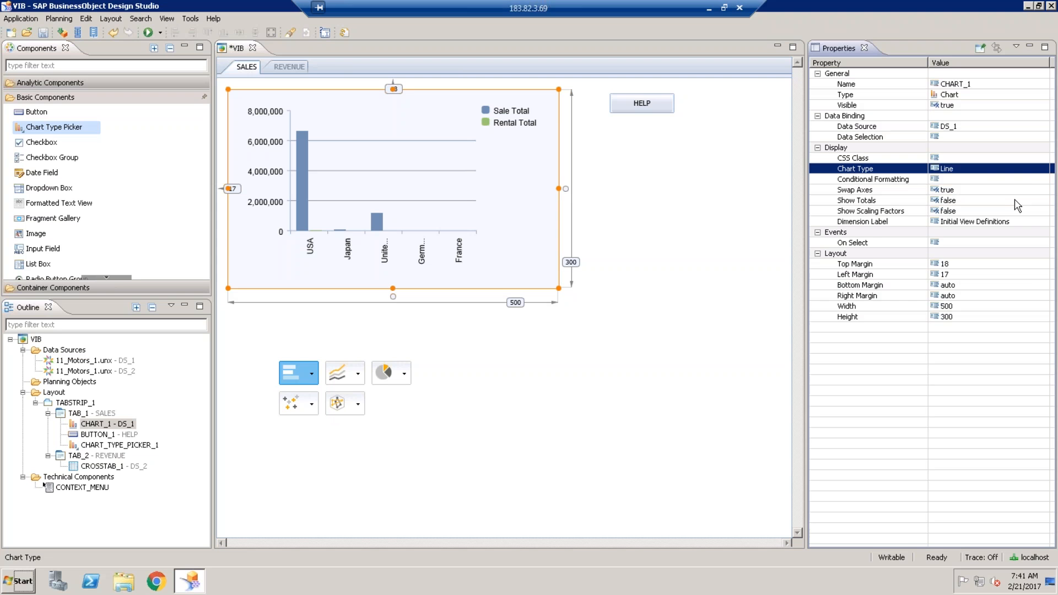
click(1030, 170)
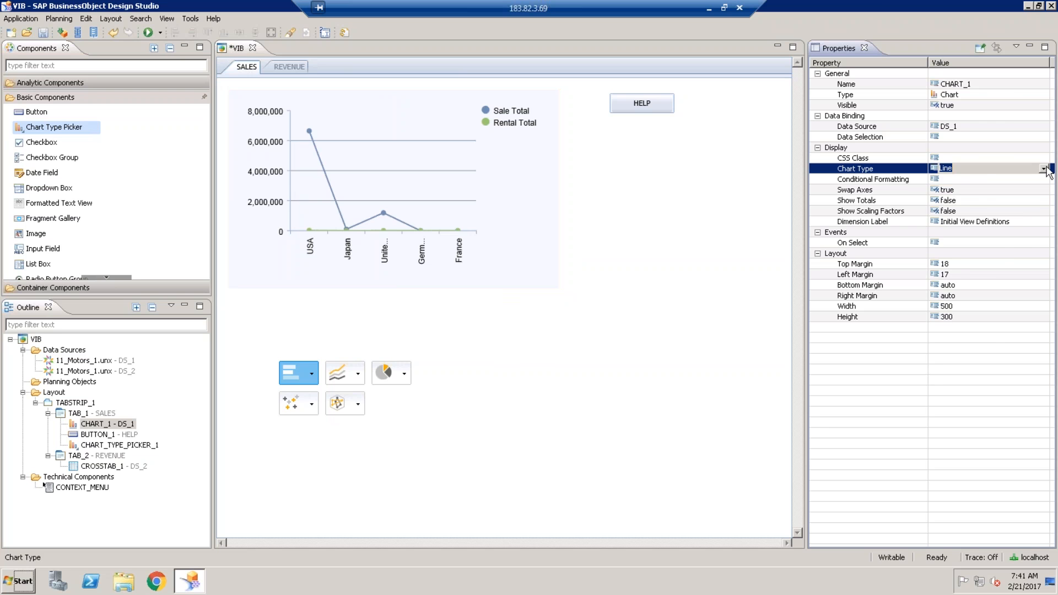
click(1044, 168)
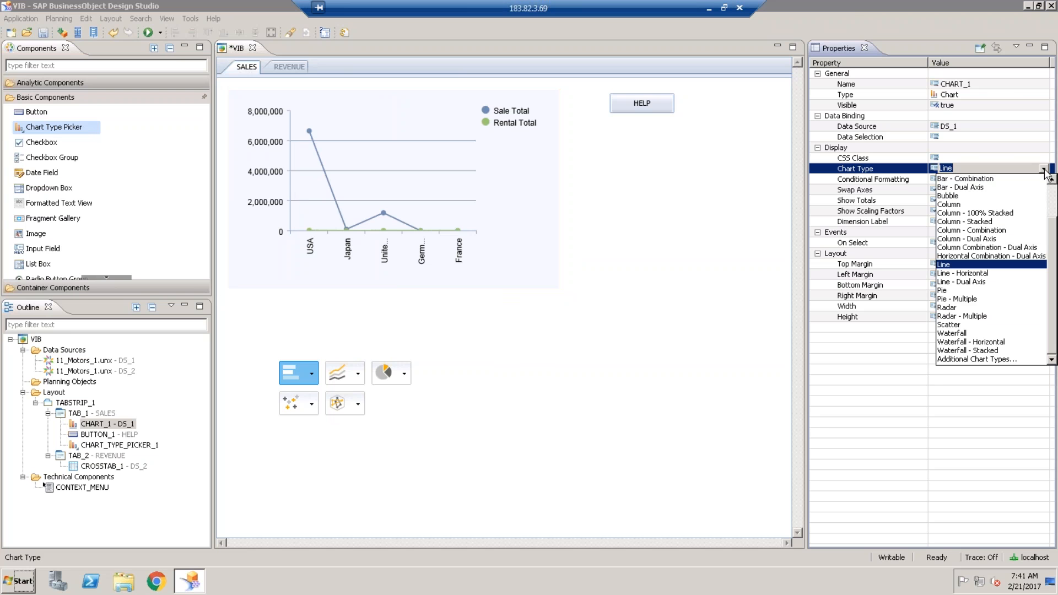
click(974, 291)
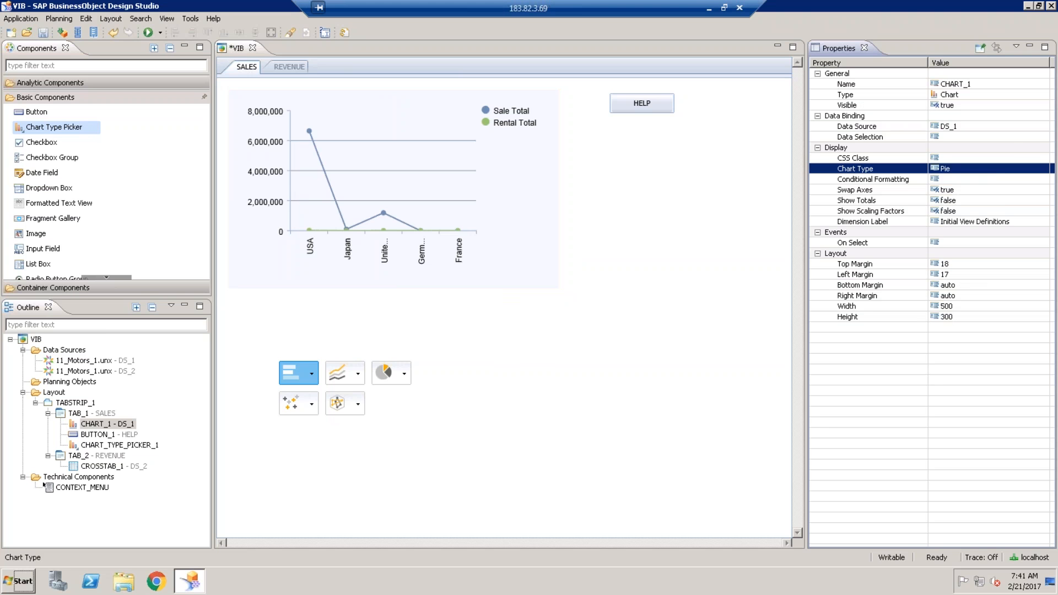
Step: Try the Bar - Combination and Bar - Dual Axis types on the same chart
click(1010, 172)
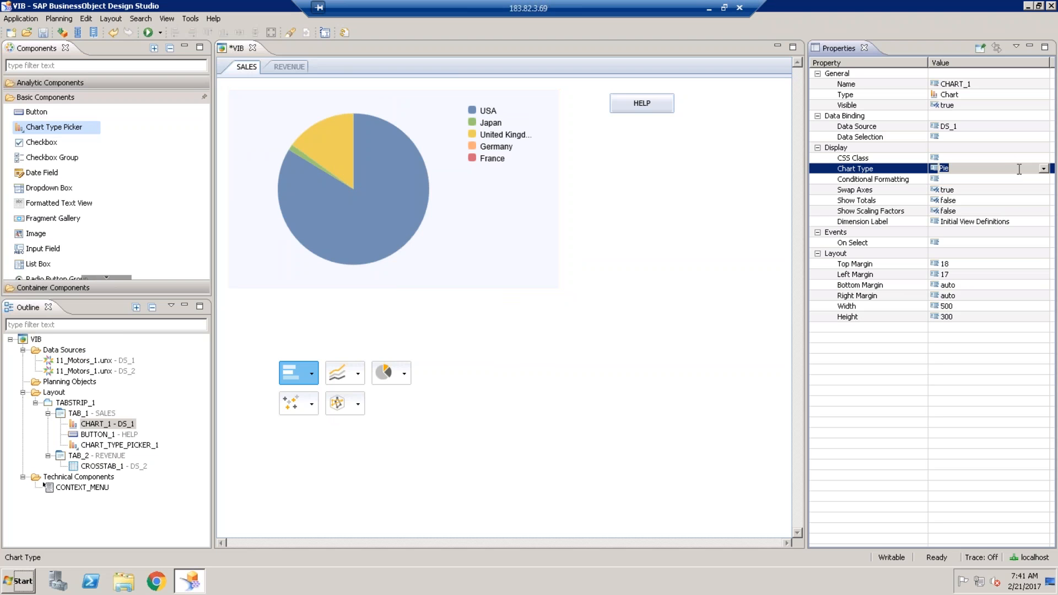
click(1044, 169)
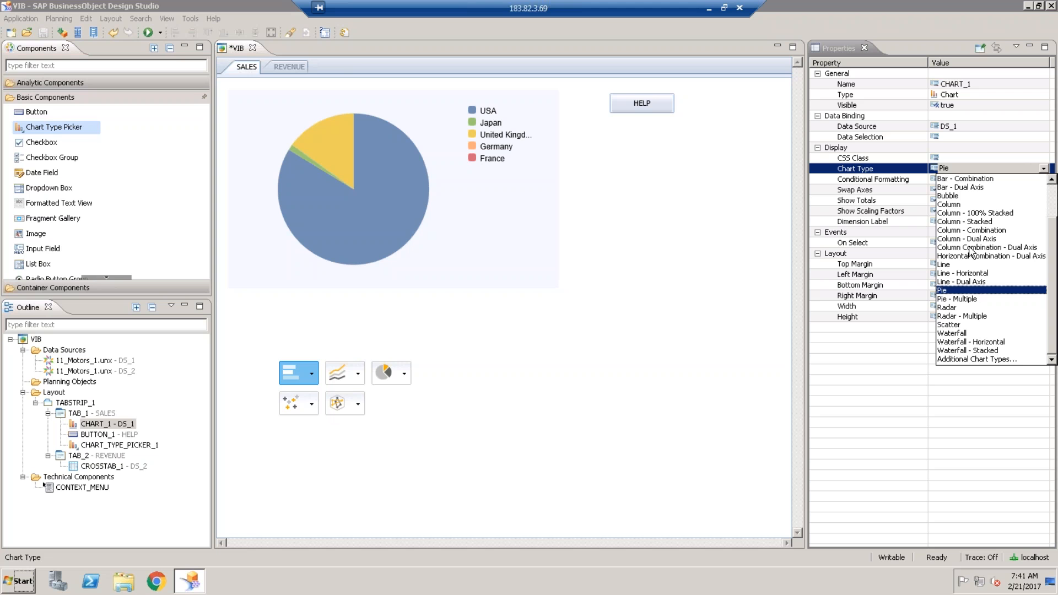
click(984, 180)
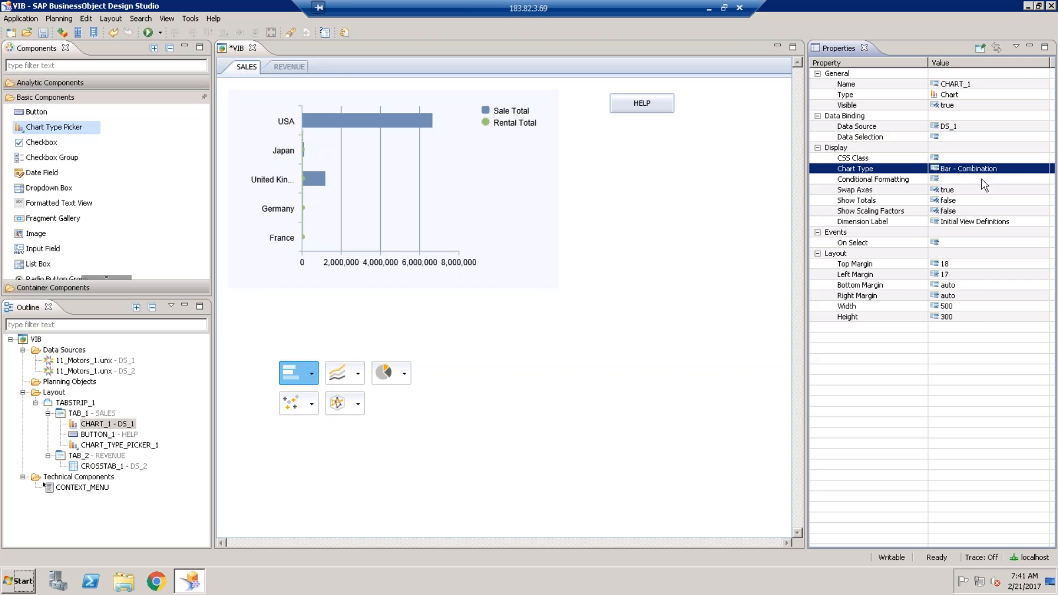
click(1014, 169)
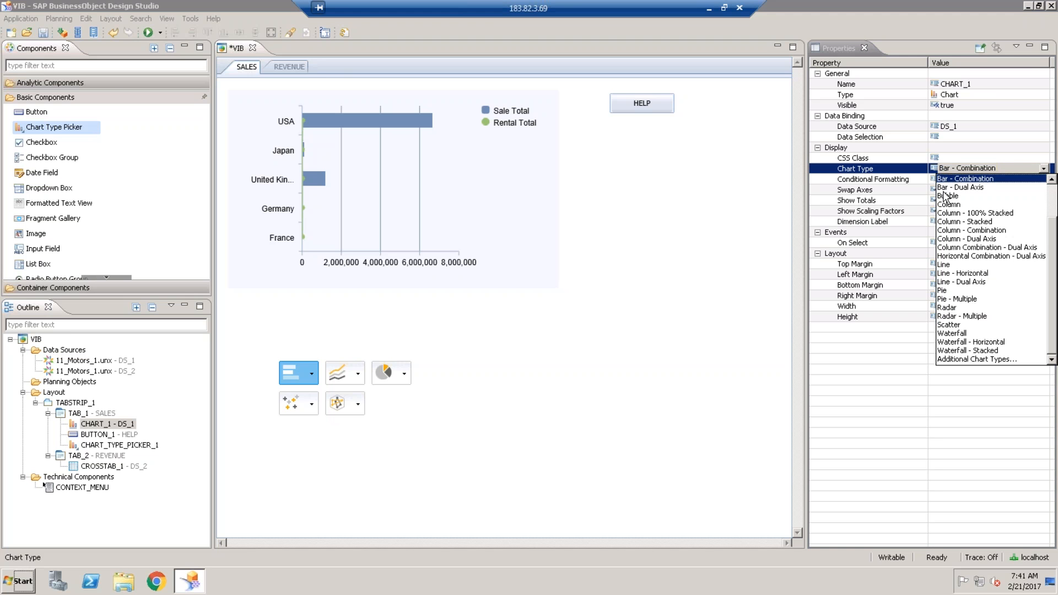
click(960, 190)
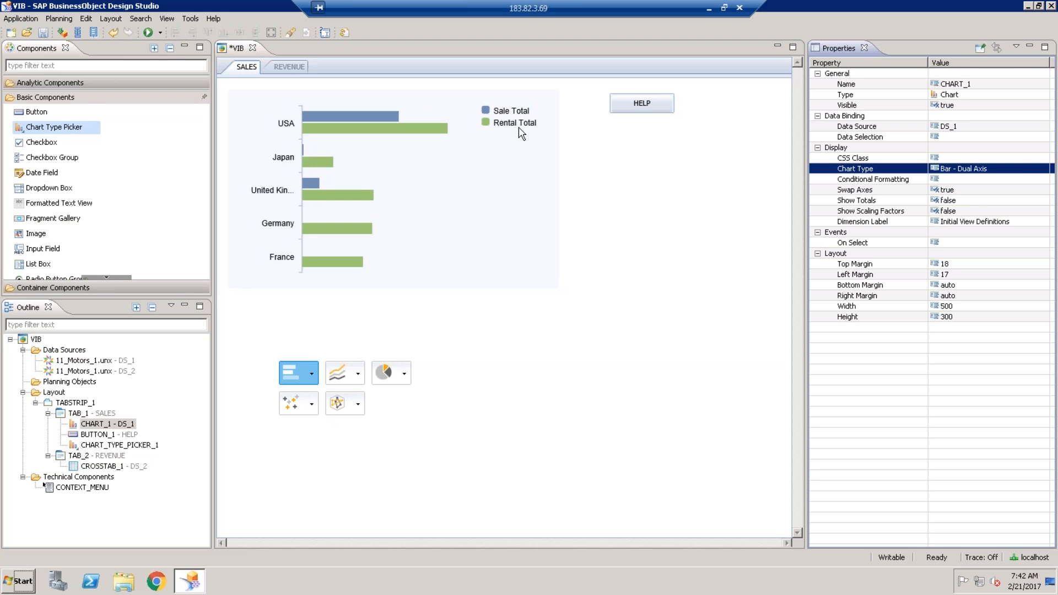
click(1021, 170)
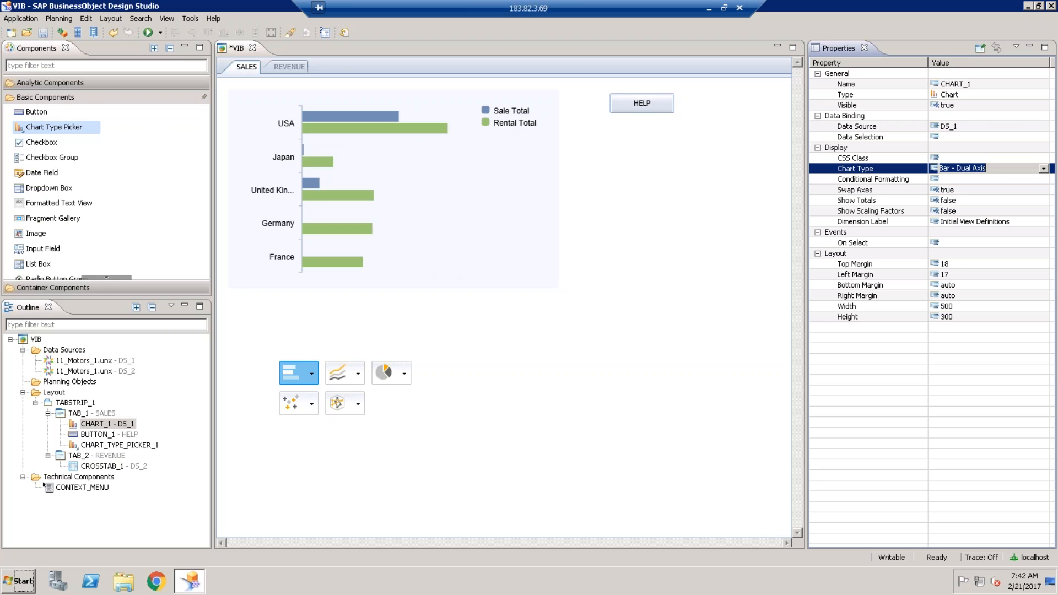
click(1044, 169)
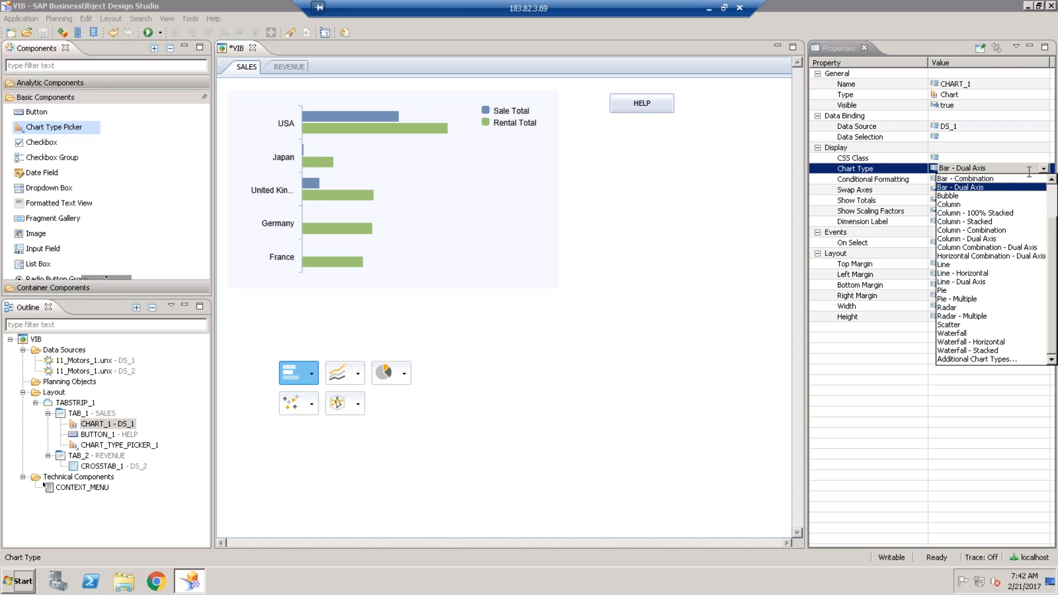
Step: Restrict the chart's data selection to the Rental Total measure of DS_1
click(501, 102)
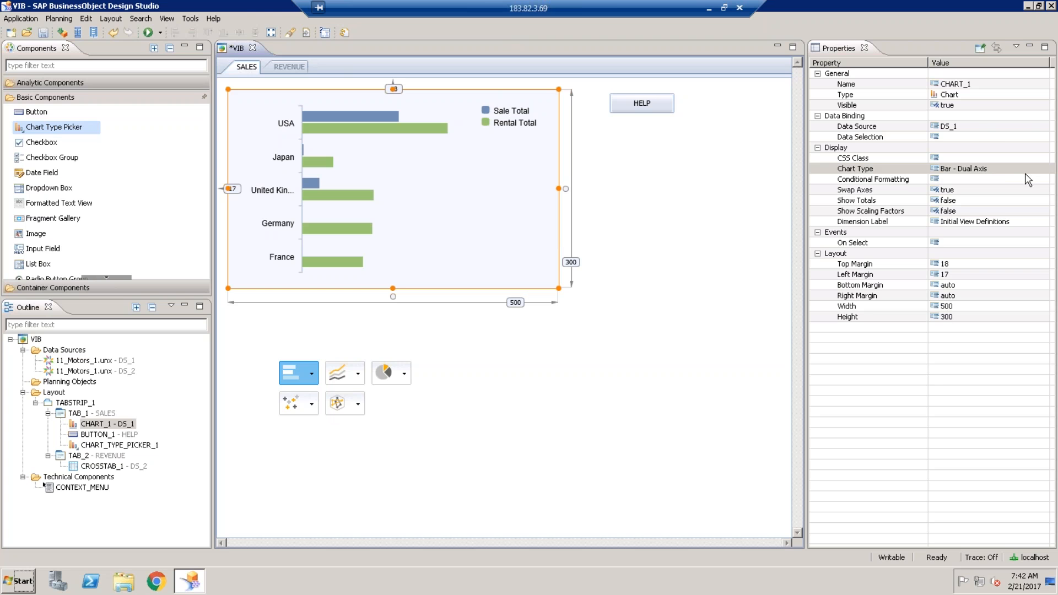
click(994, 137)
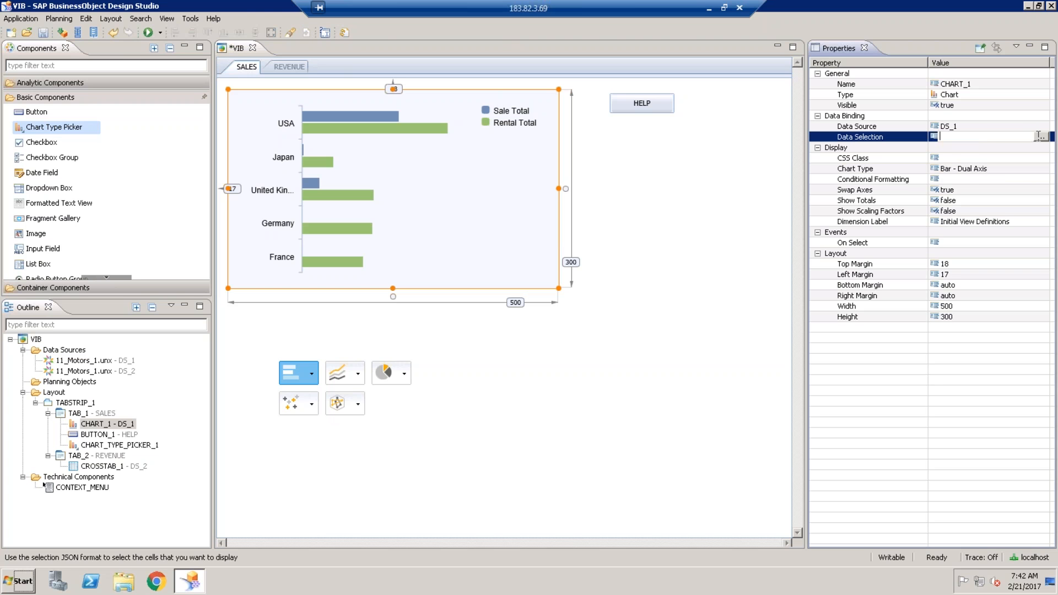
click(1041, 136)
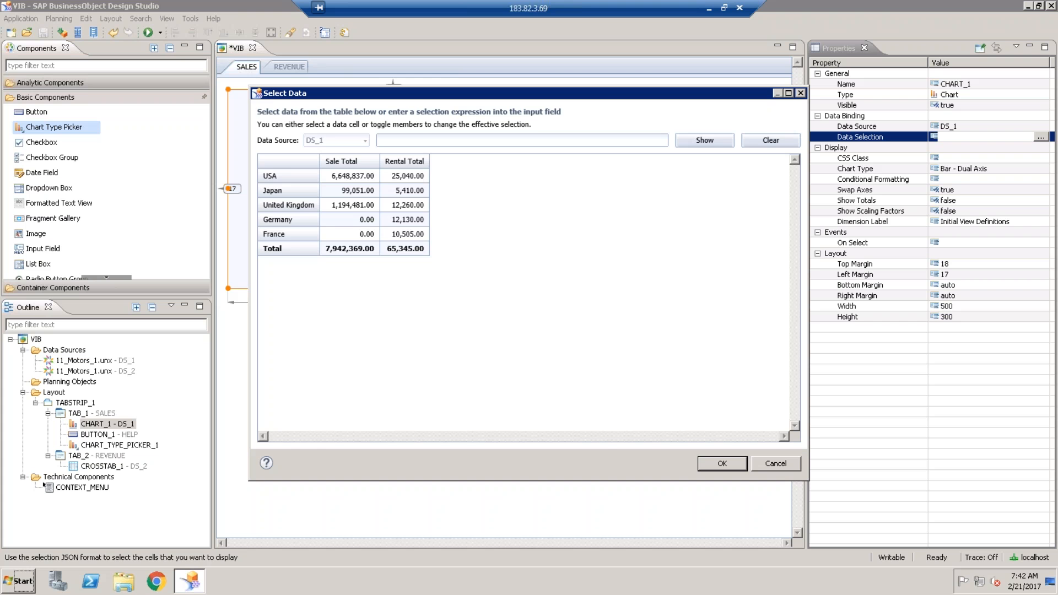
click(418, 162)
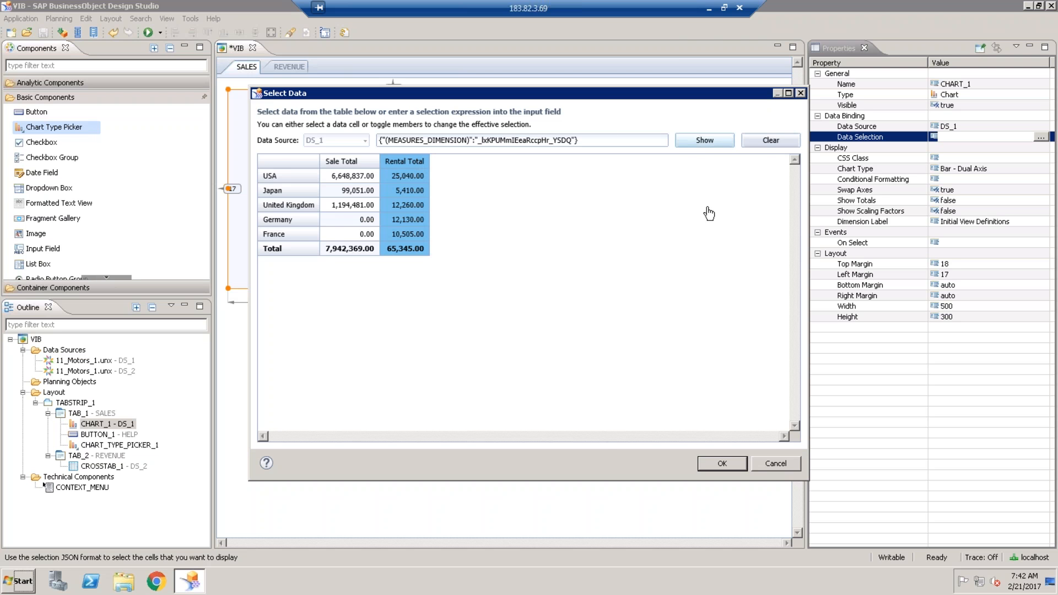
click(722, 463)
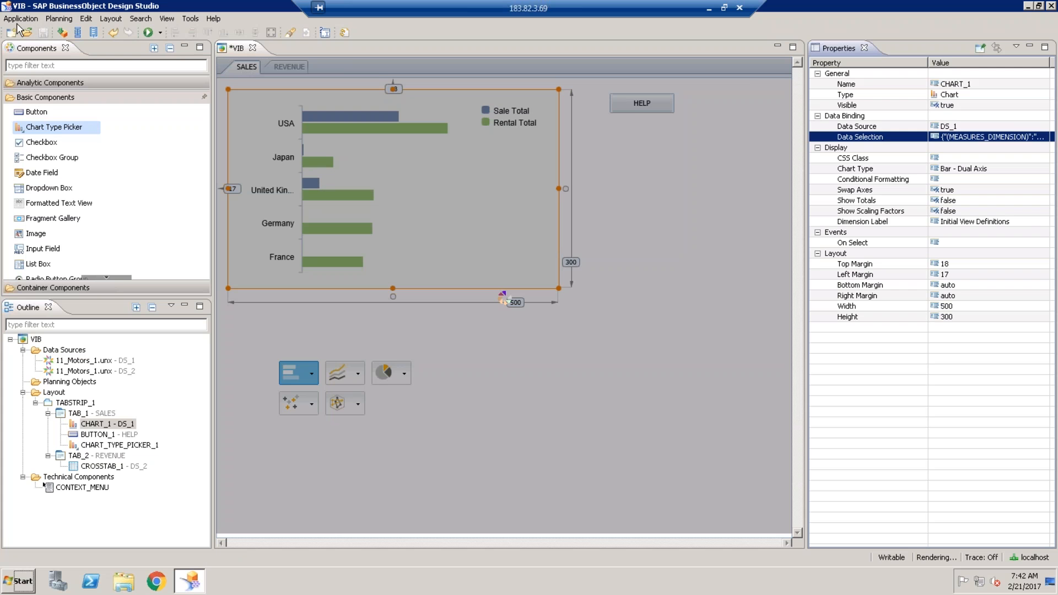
Step: Save VIB and reload it by closing it and opening it again from the recent applications
click(21, 19)
mouse_move(110, 58)
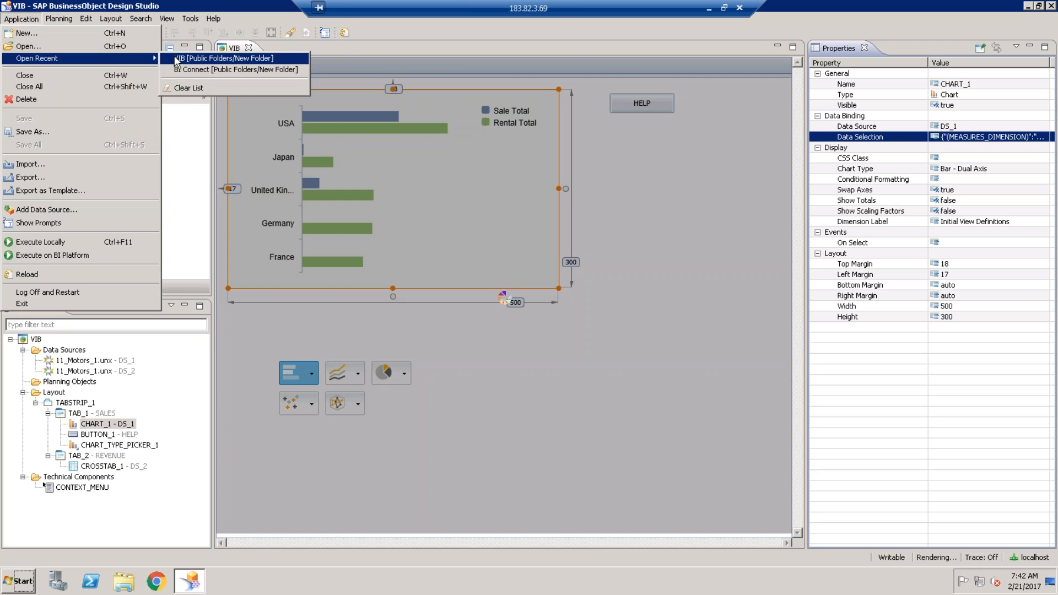
click(182, 58)
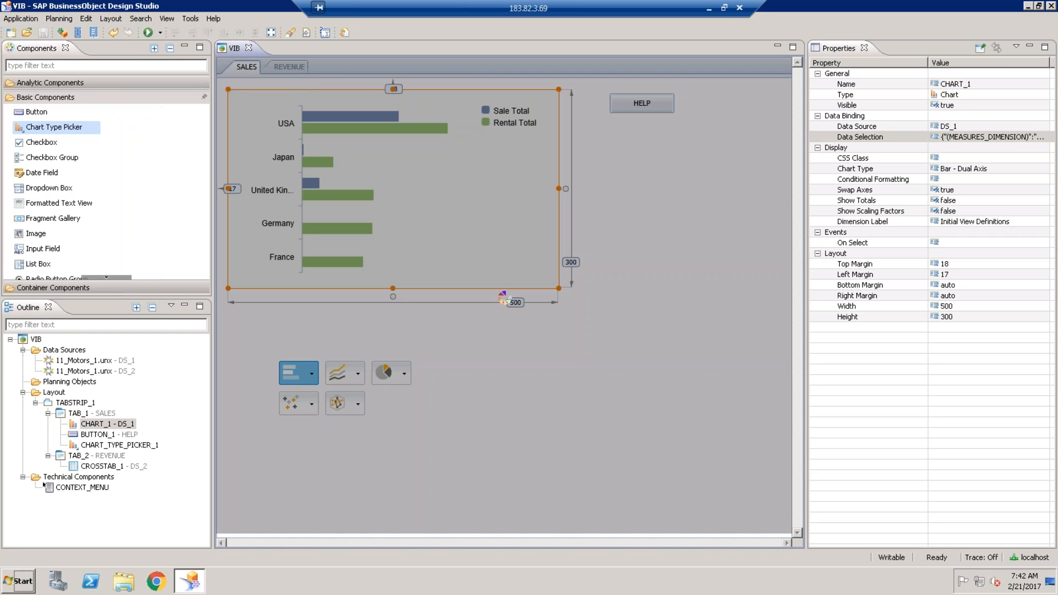
click(248, 48)
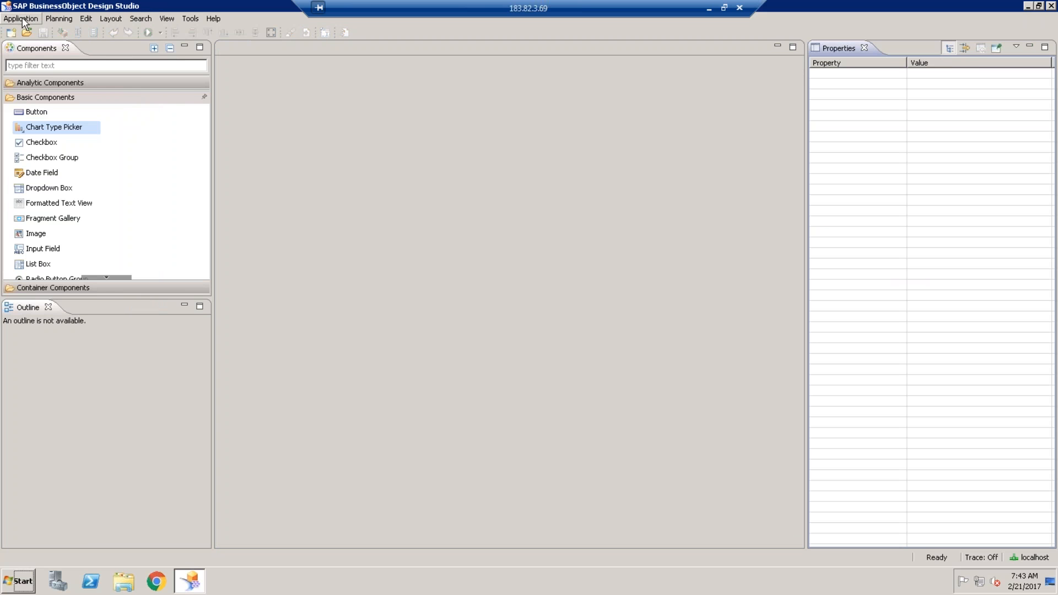
click(22, 19)
mouse_move(133, 57)
click(180, 58)
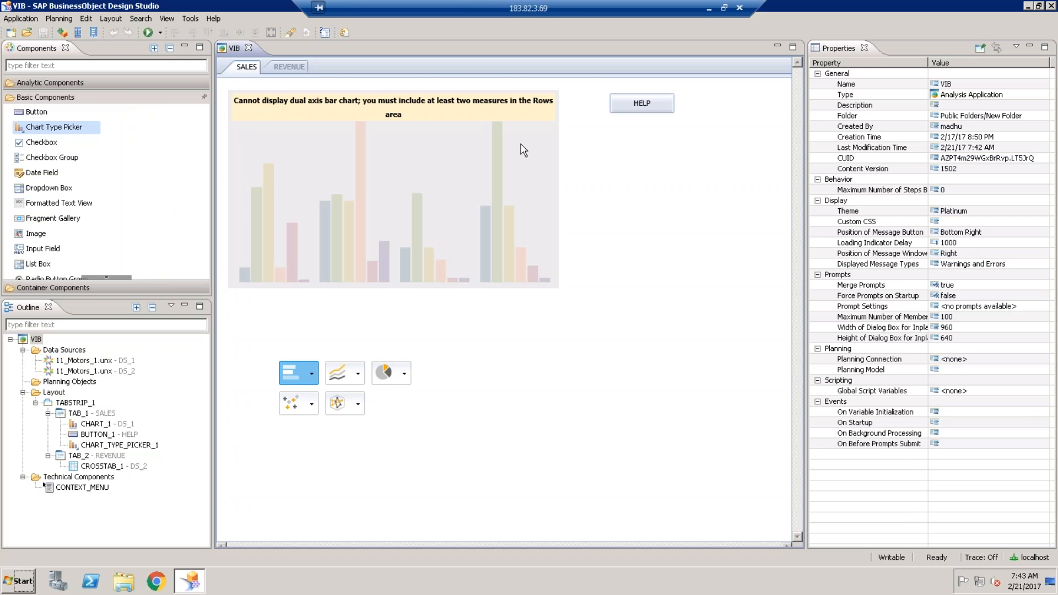
Step: Set the chart type of CHART_1 on the SALES tab to Column
click(510, 126)
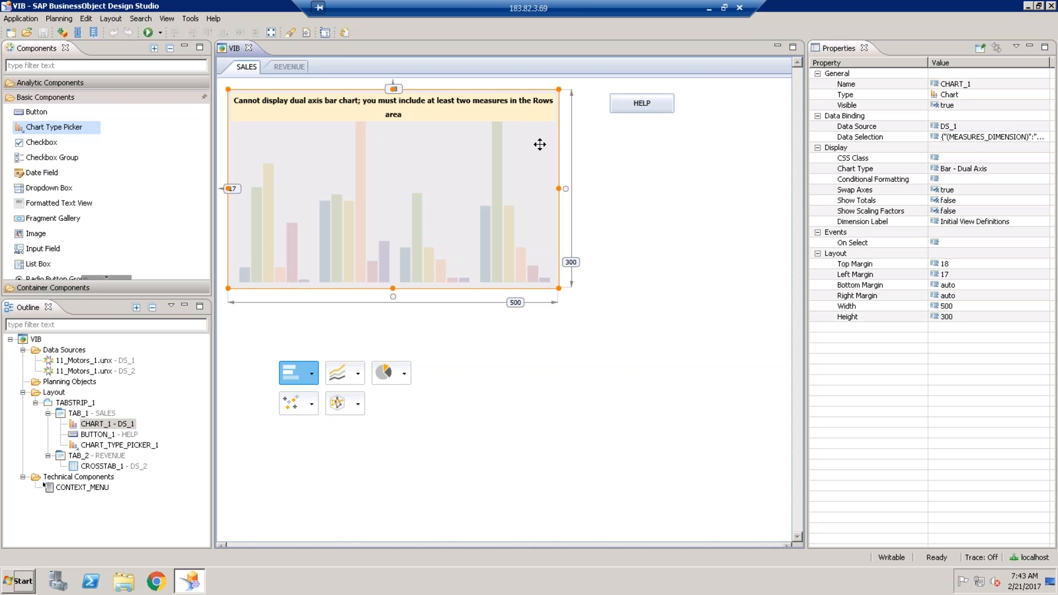
click(998, 168)
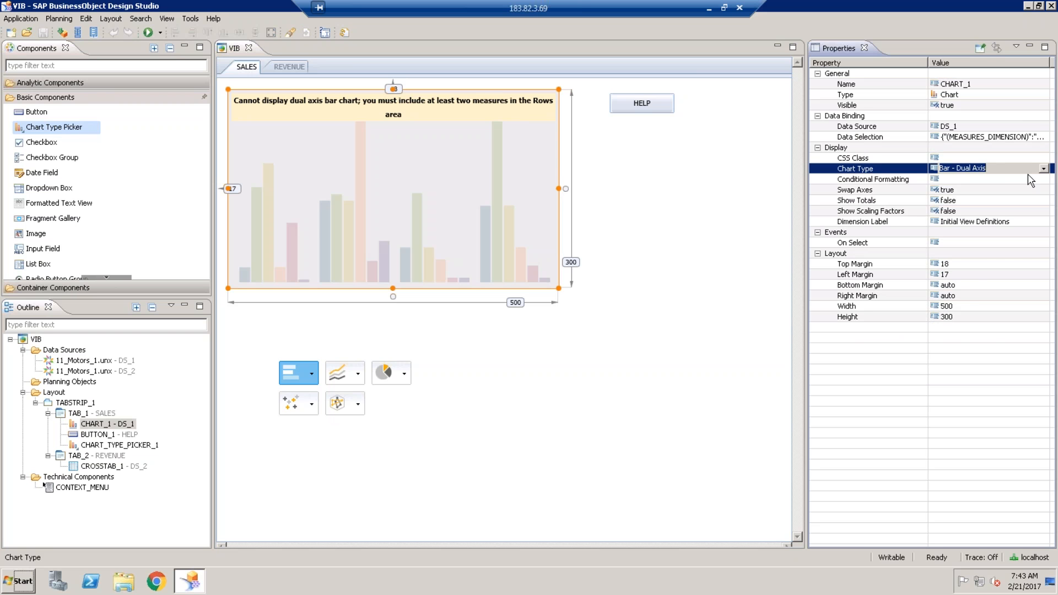
click(1044, 168)
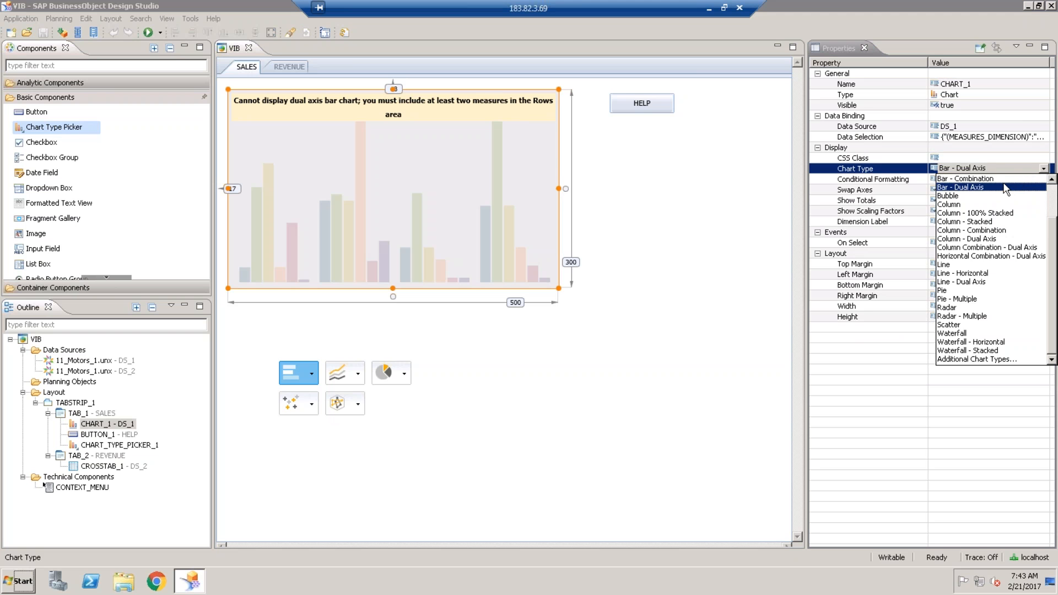
click(949, 205)
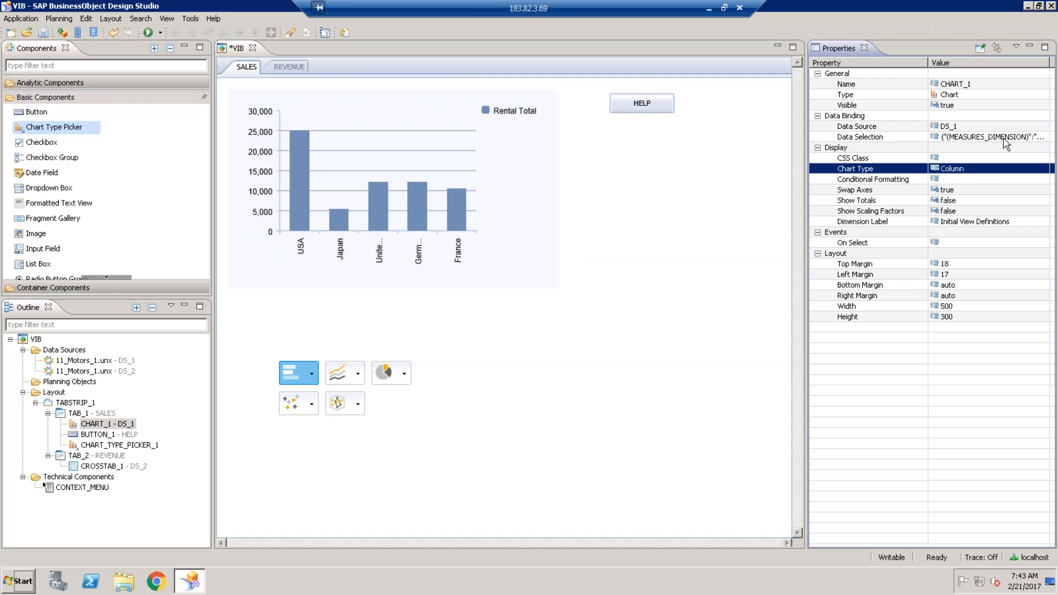
Step: Clear the data selection of CHART_1 so that no measure restriction applies to DS_1
click(1004, 141)
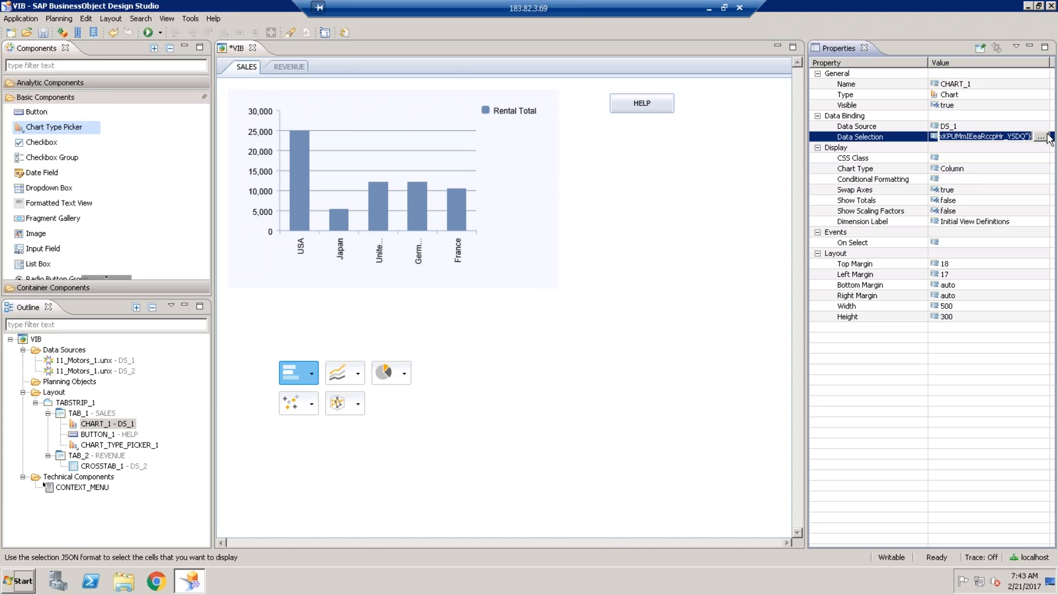
click(1041, 137)
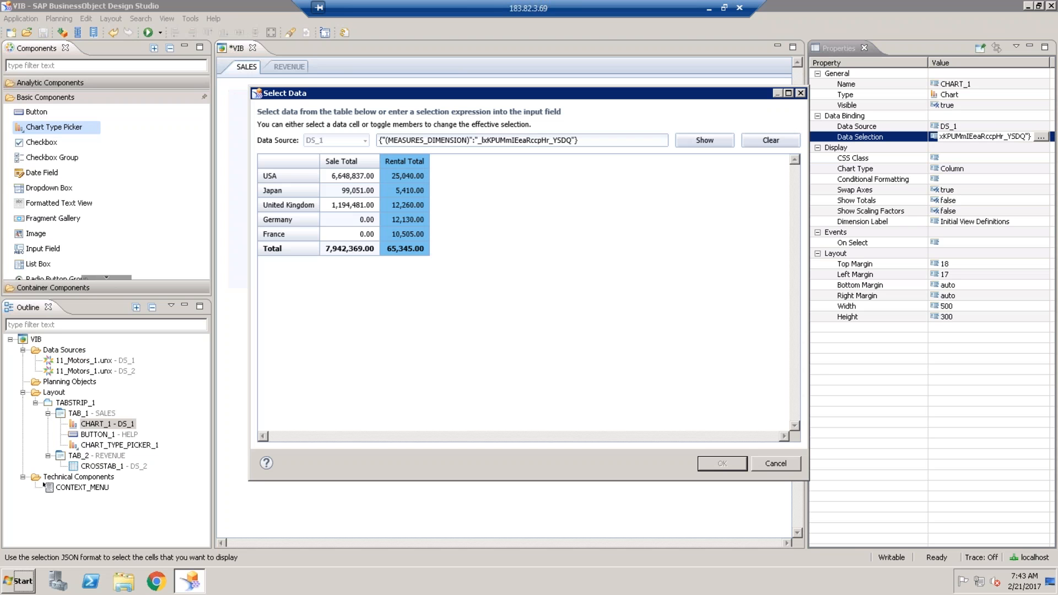
click(771, 140)
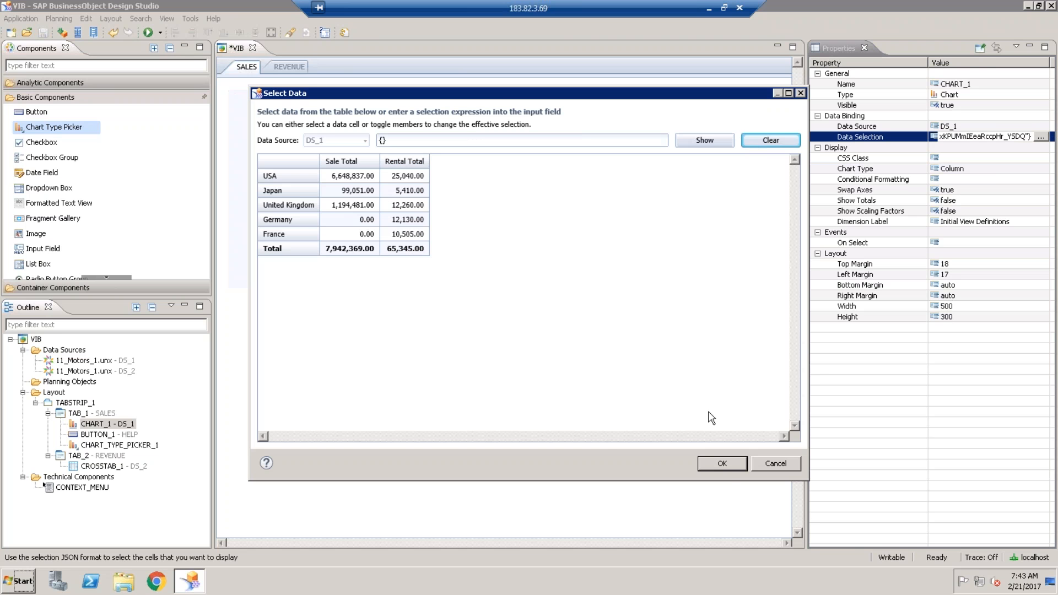
click(722, 464)
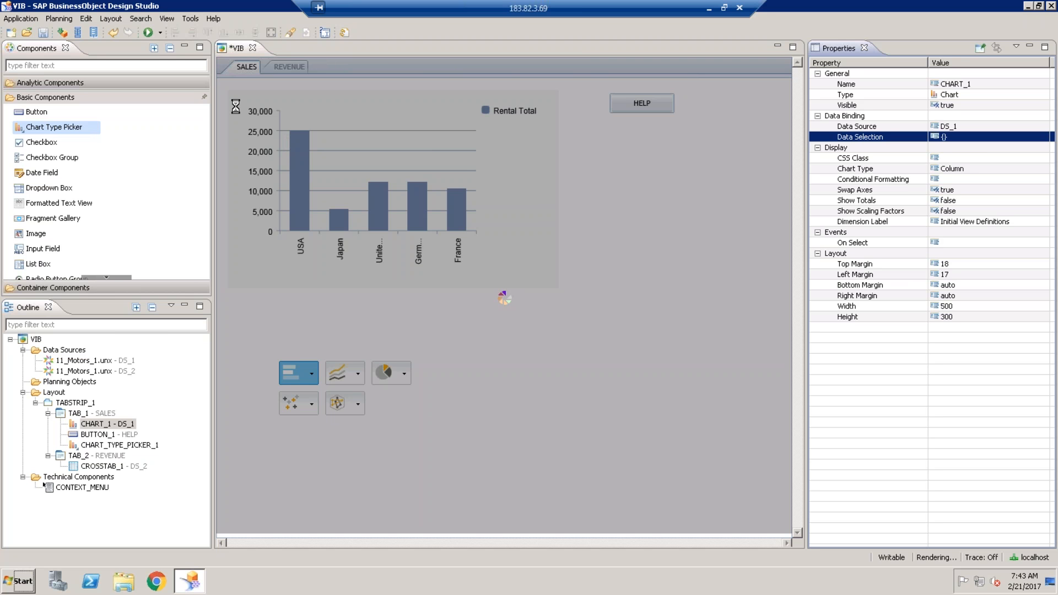
Step: Save VIB, close it and reopen it from the recent applications
click(22, 20)
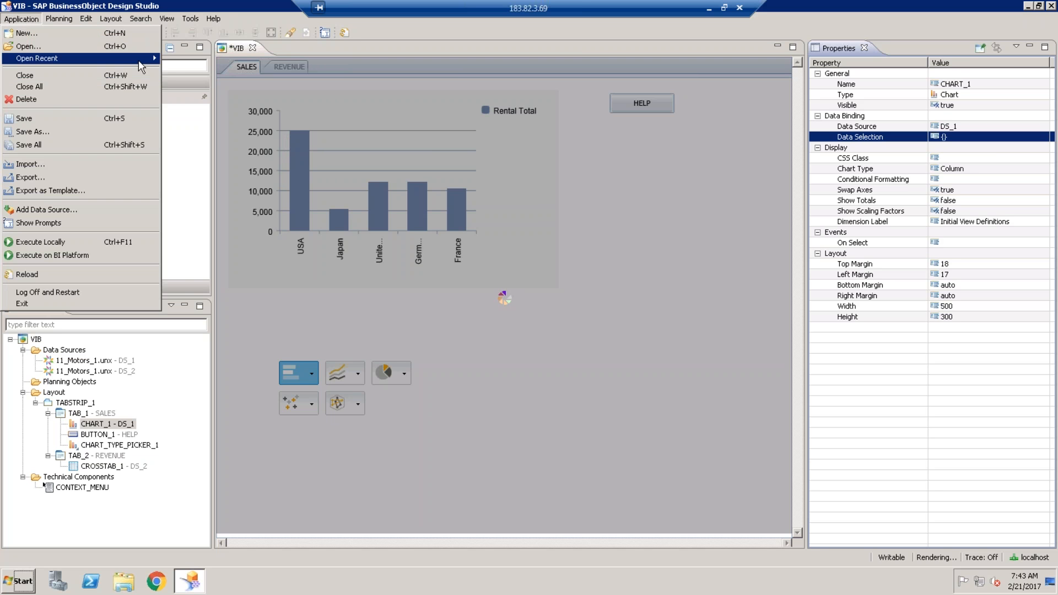
click(211, 6)
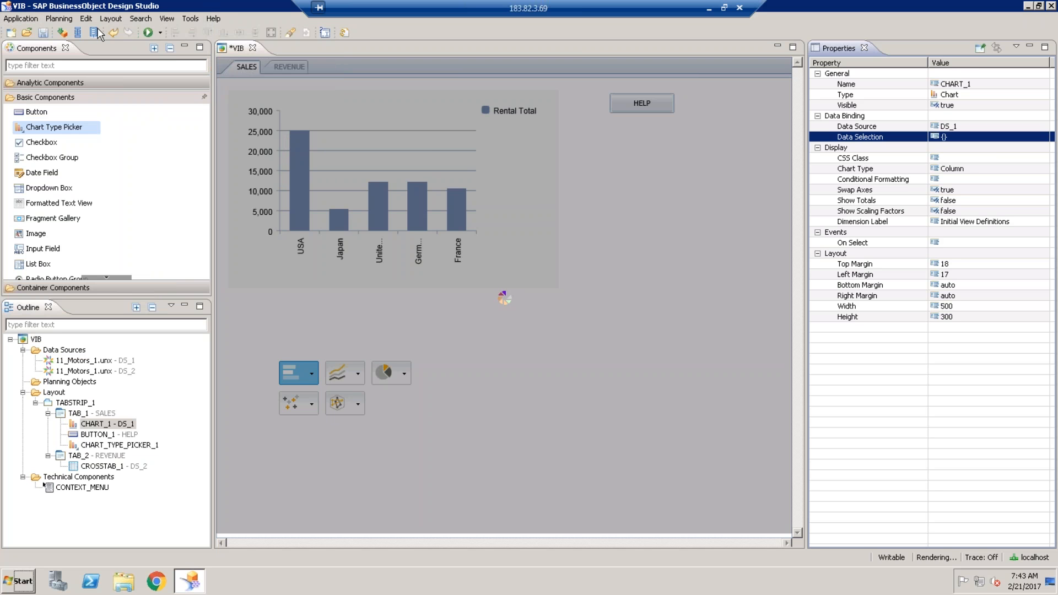
click(43, 33)
click(249, 49)
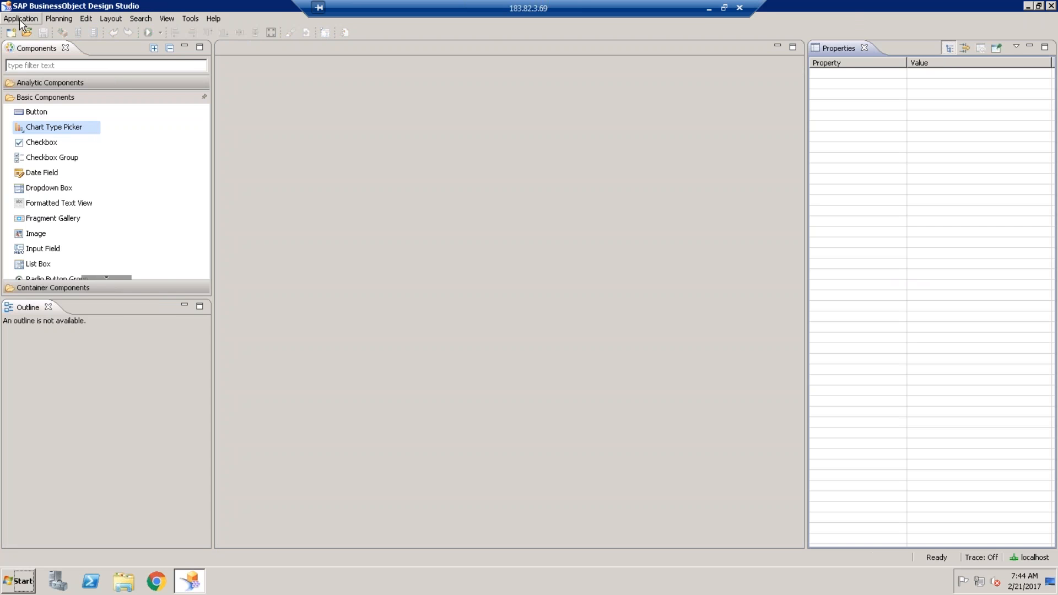
click(21, 18)
mouse_move(110, 58)
click(205, 61)
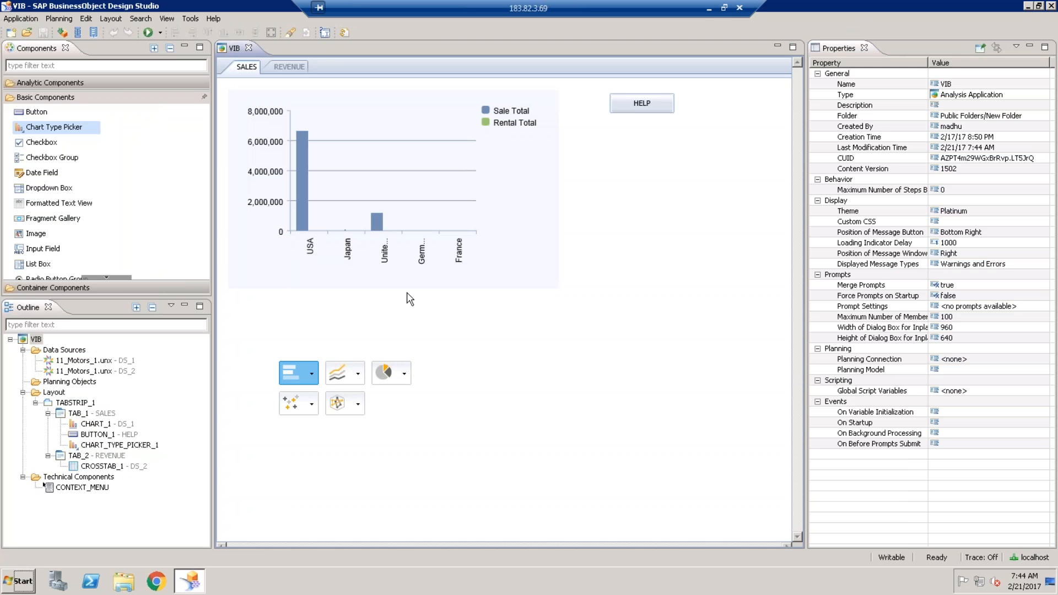
Step: Set the chart reference of CHART_TYPE_PICKER_1 on the SALES tab to CHART_1
click(537, 186)
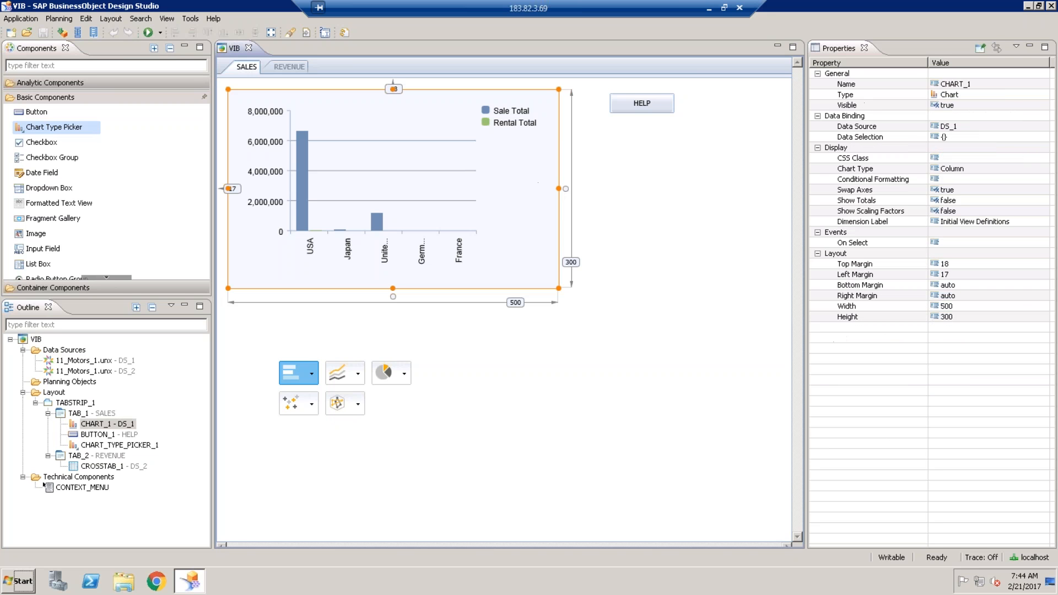
click(1003, 166)
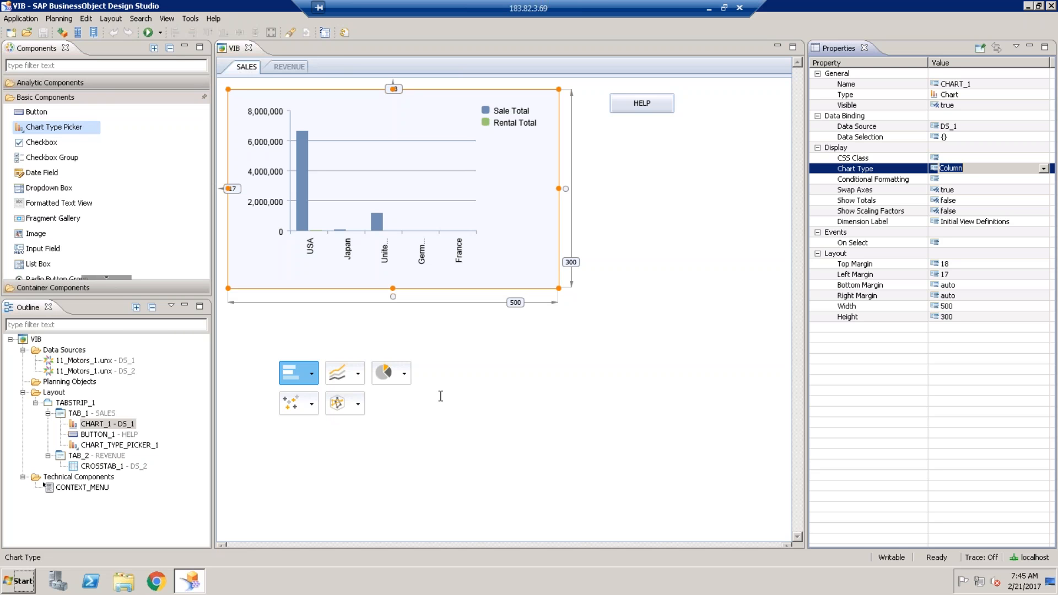
click(354, 389)
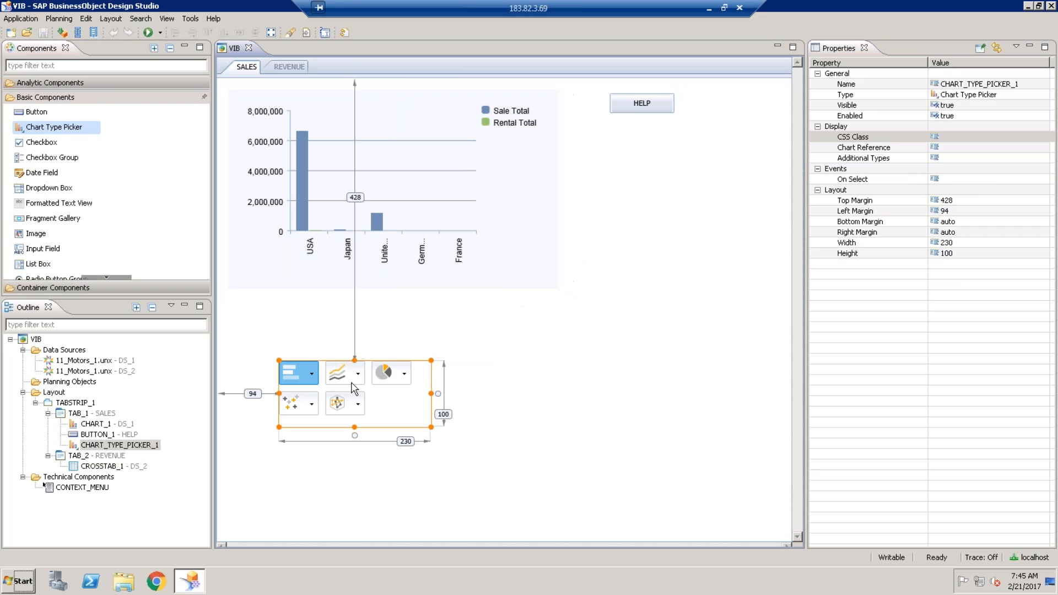
click(974, 148)
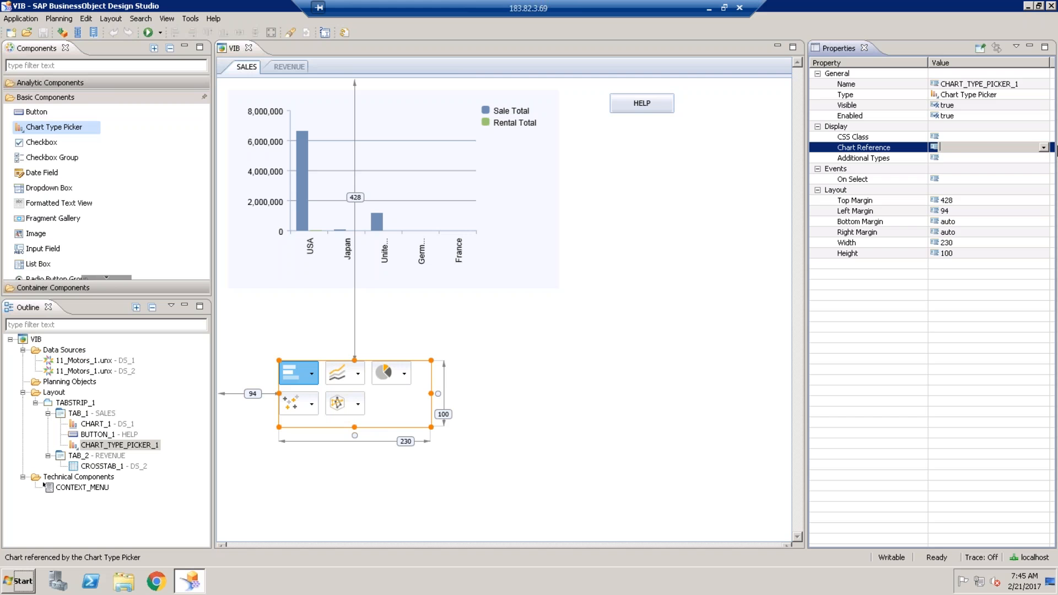
click(1043, 149)
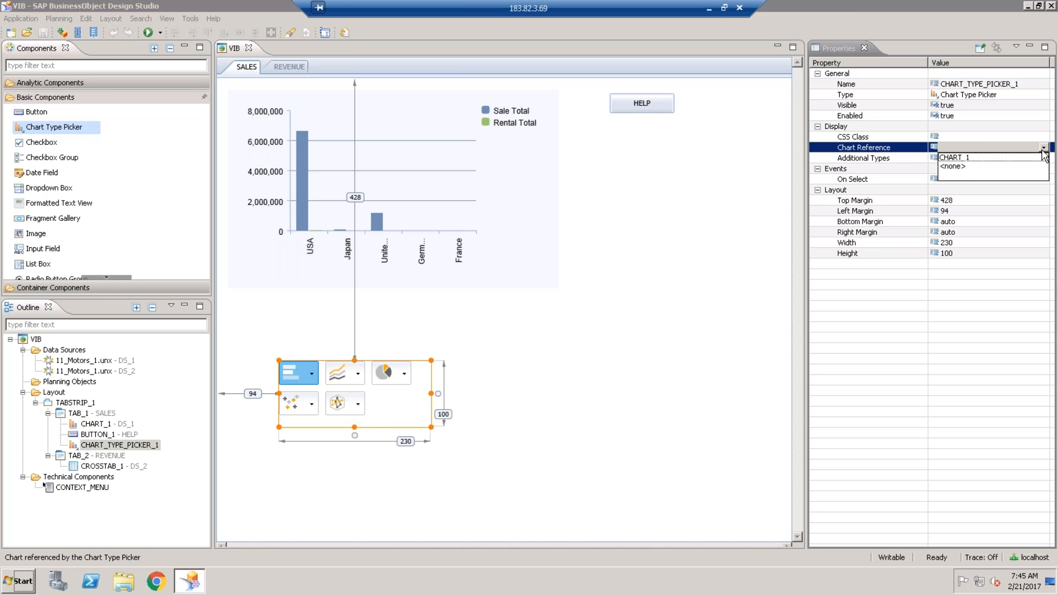
click(959, 158)
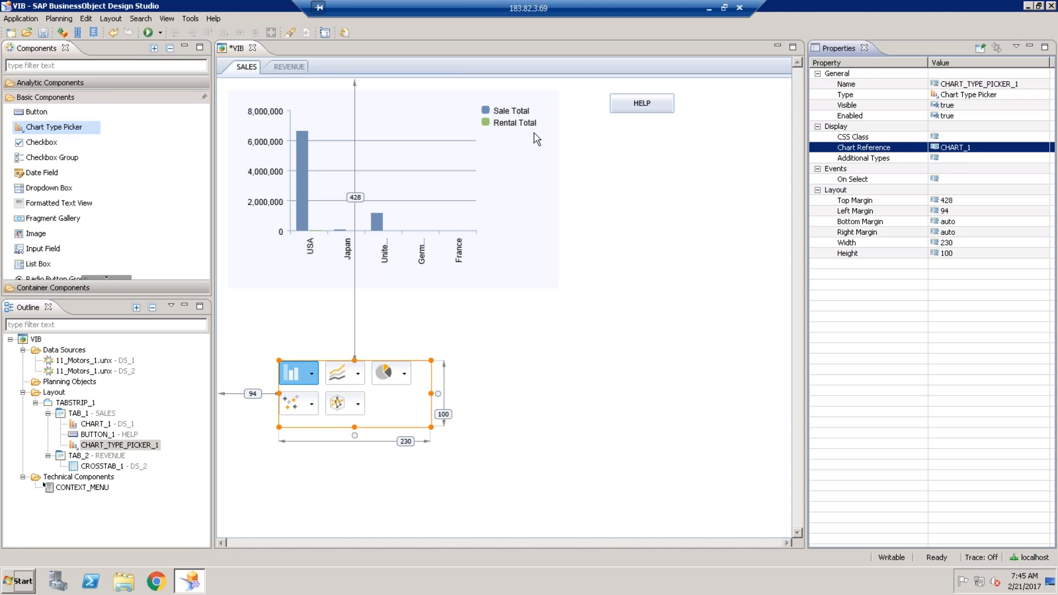
Step: Run the application locally and test the chart type picker with Line Chart, Pie Chart and Horizontal Line Chart before closing the preview
click(148, 33)
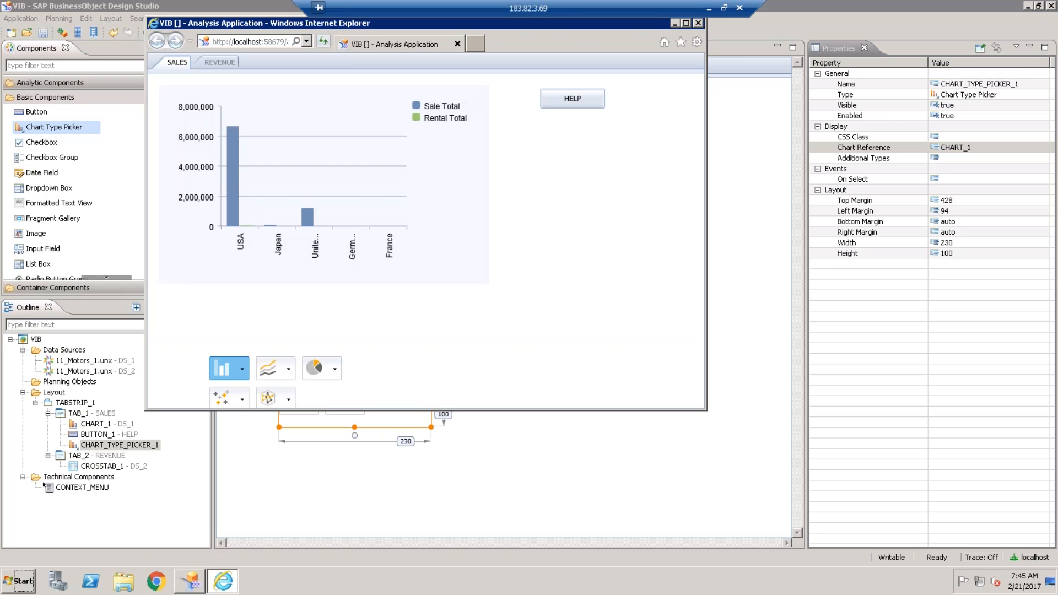
double_click(638, 25)
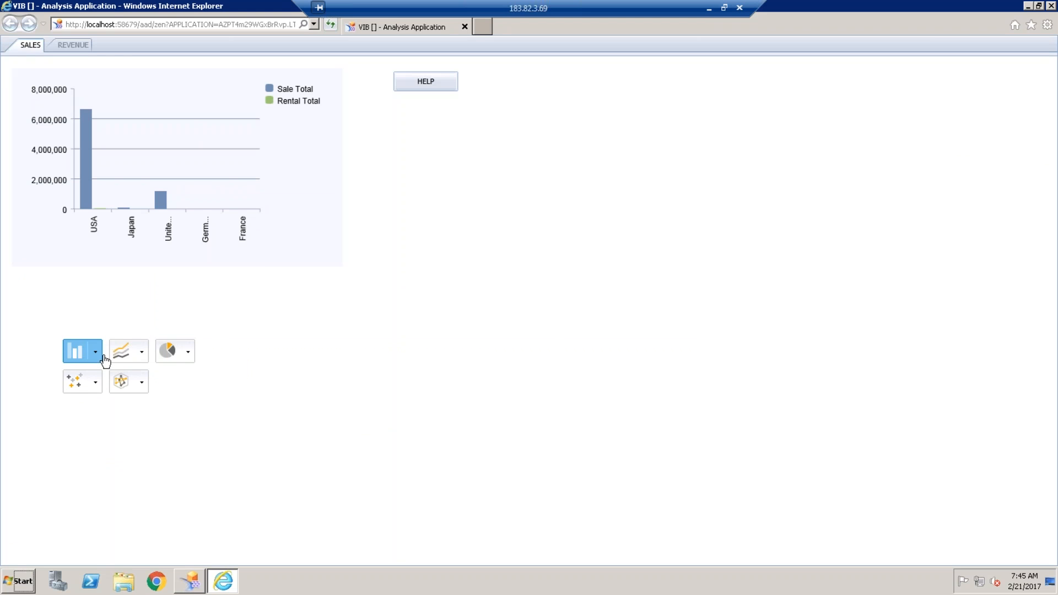
click(141, 356)
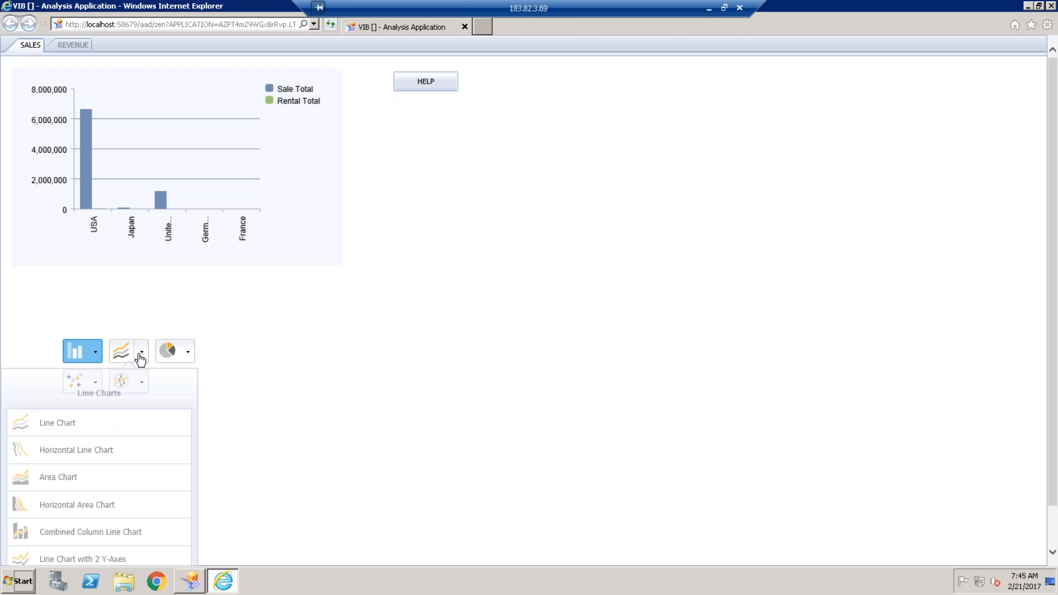
click(69, 436)
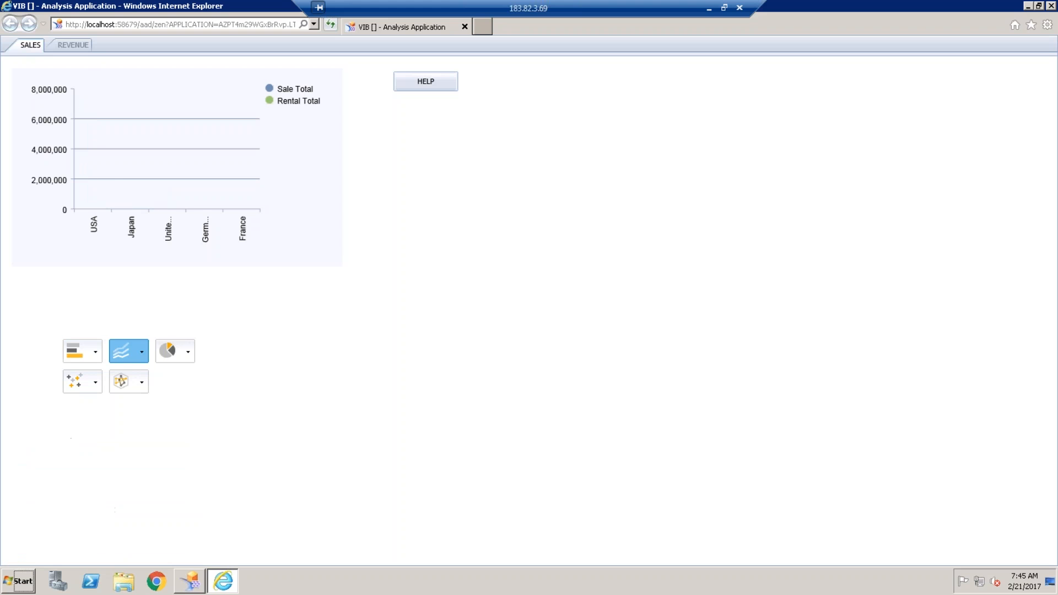
click(188, 353)
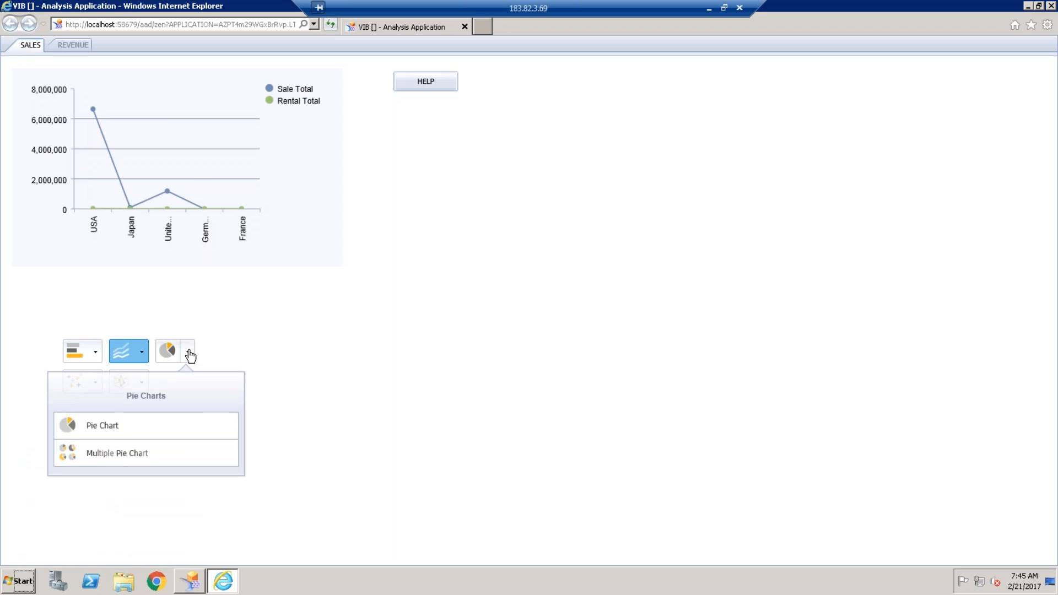
click(112, 431)
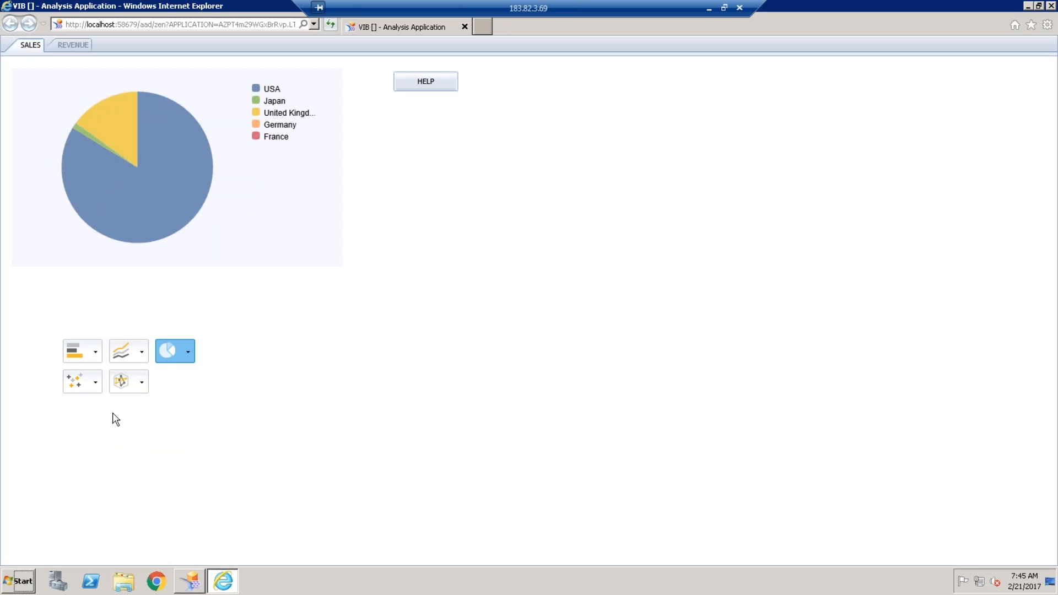
click(141, 357)
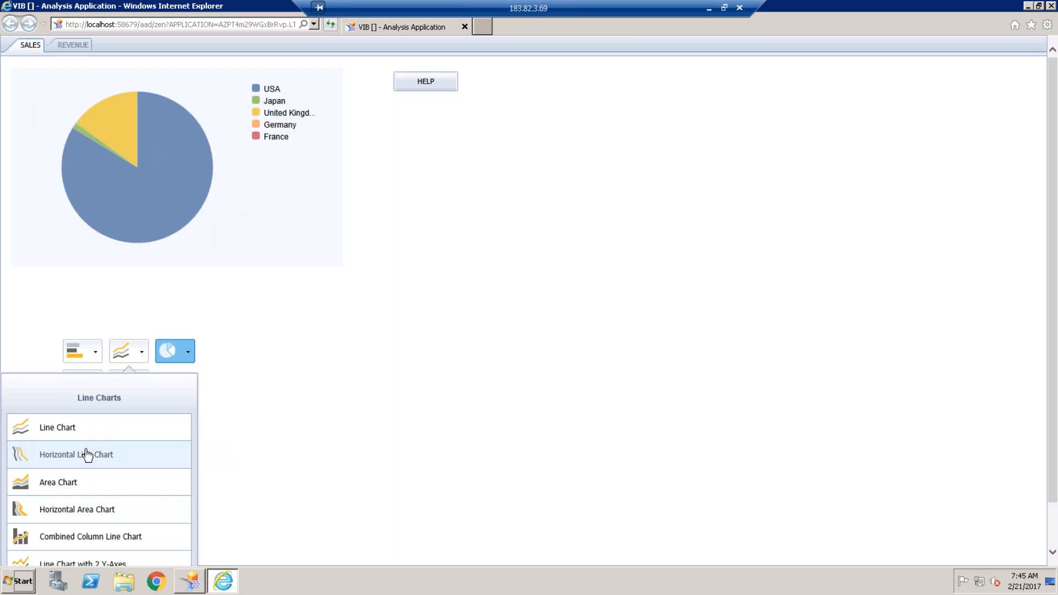
click(87, 449)
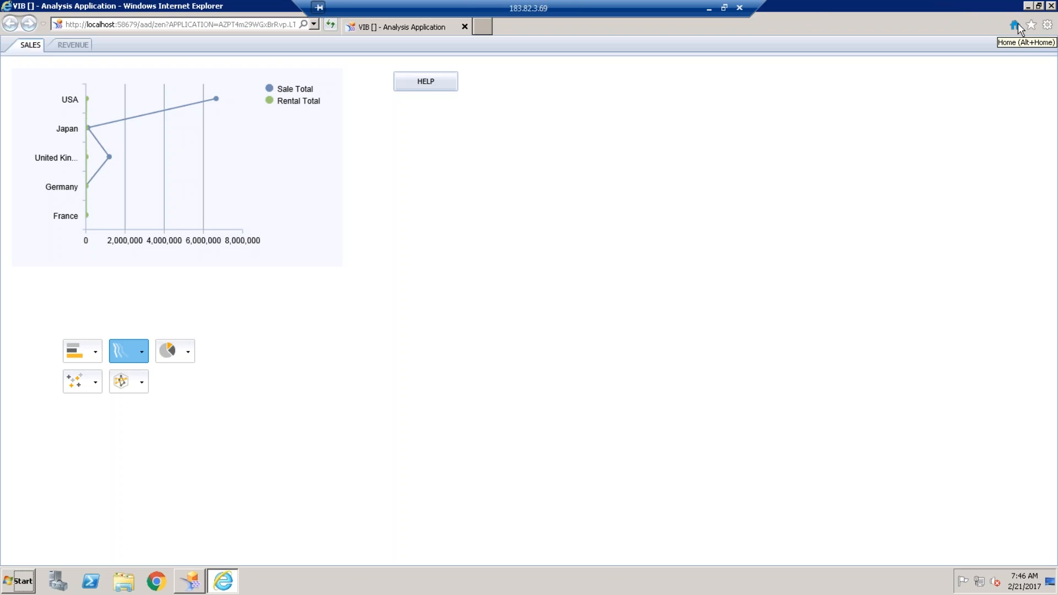
click(1052, 6)
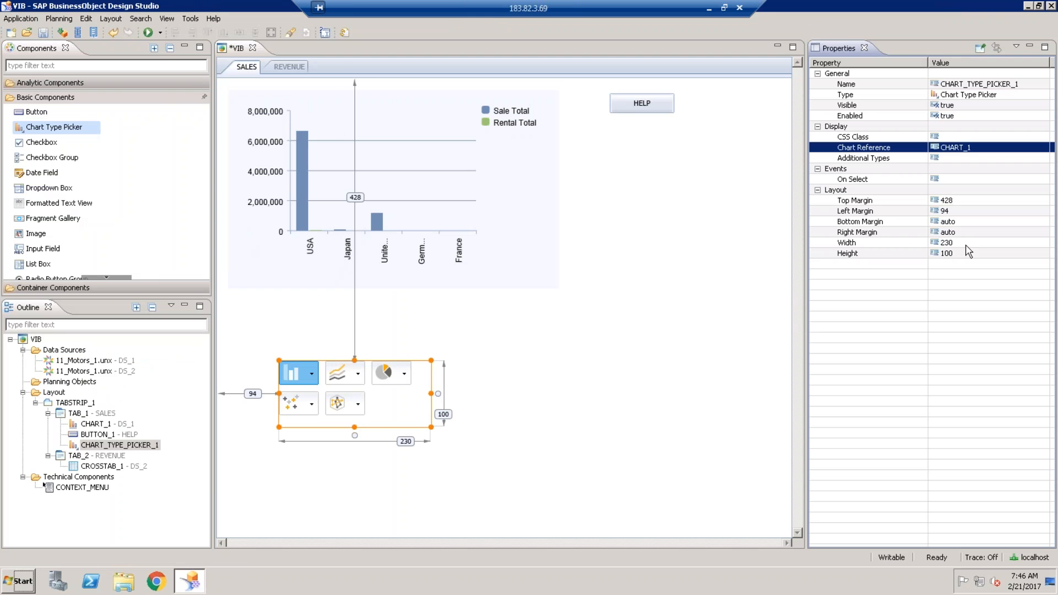
click(536, 165)
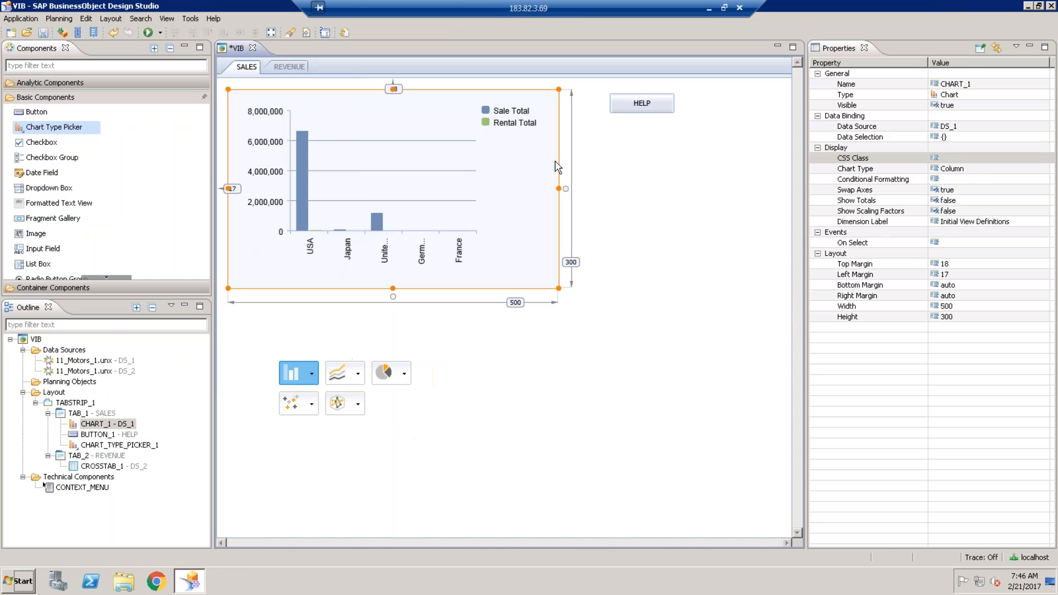
click(954, 141)
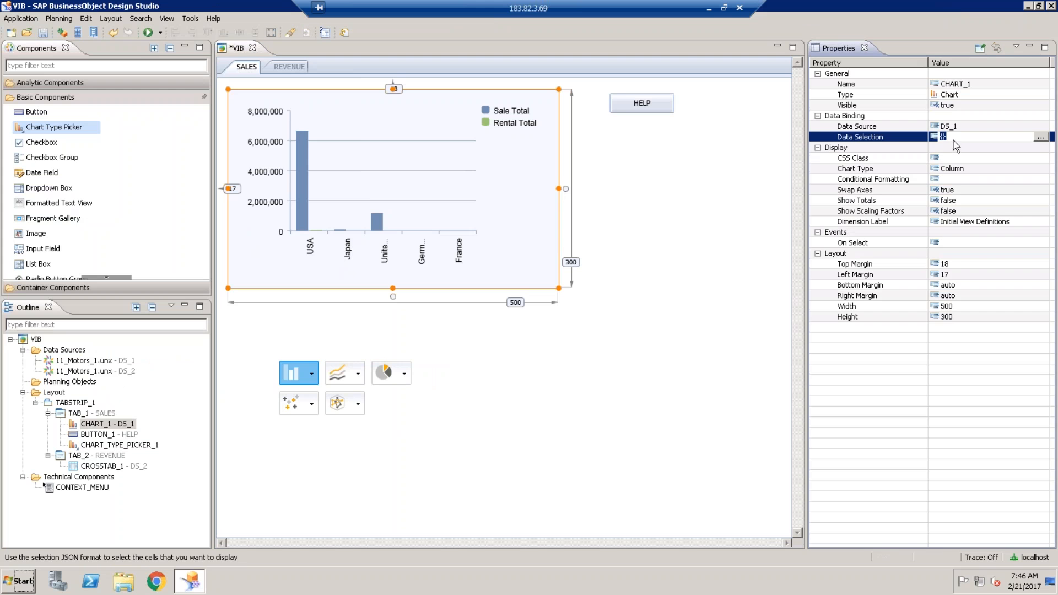
click(636, 170)
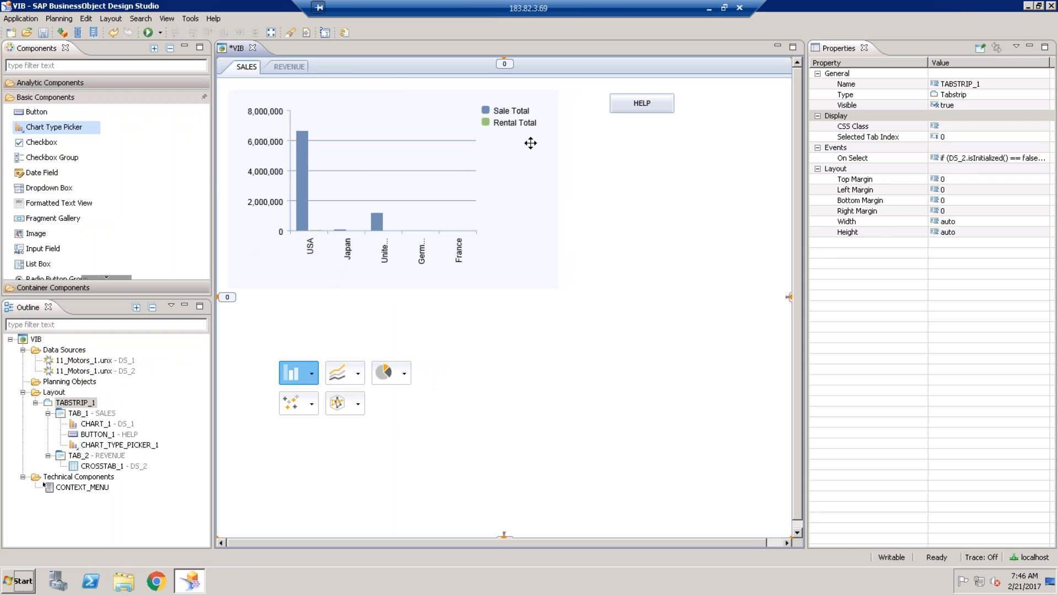
click(509, 181)
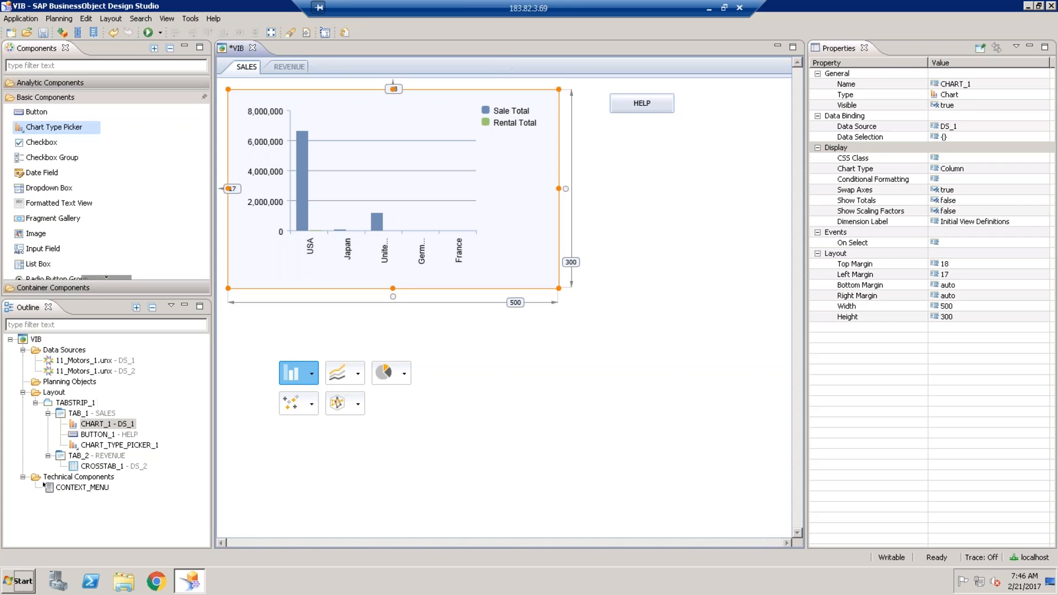
Step: Move the Chart Type Picker below HELP at top margin 107, left margin 531, and add a Checkbox at top margin 221, left margin 436
click(390, 379)
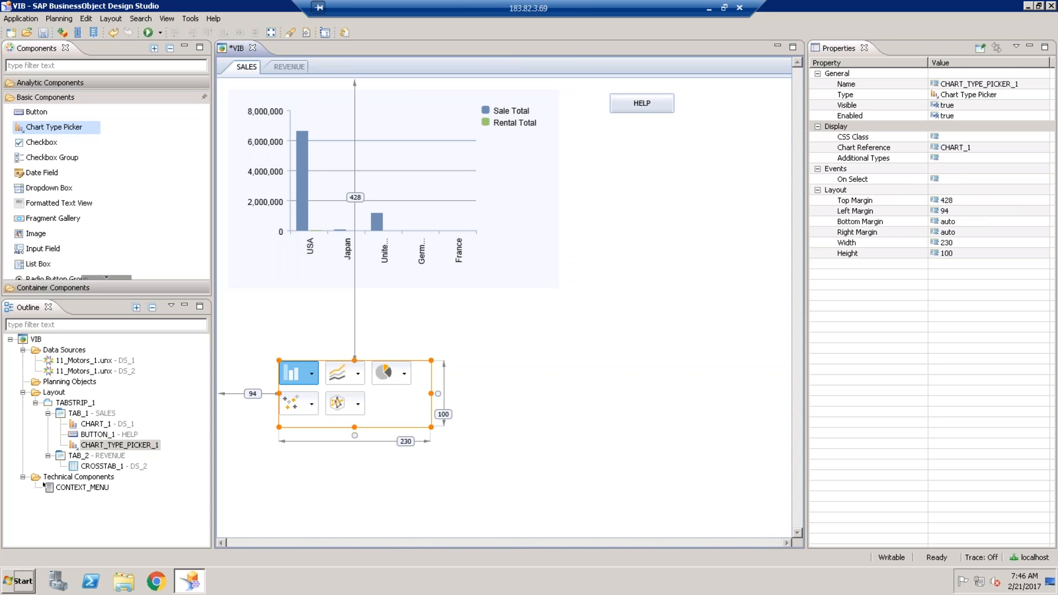
drag(390, 375, 677, 162)
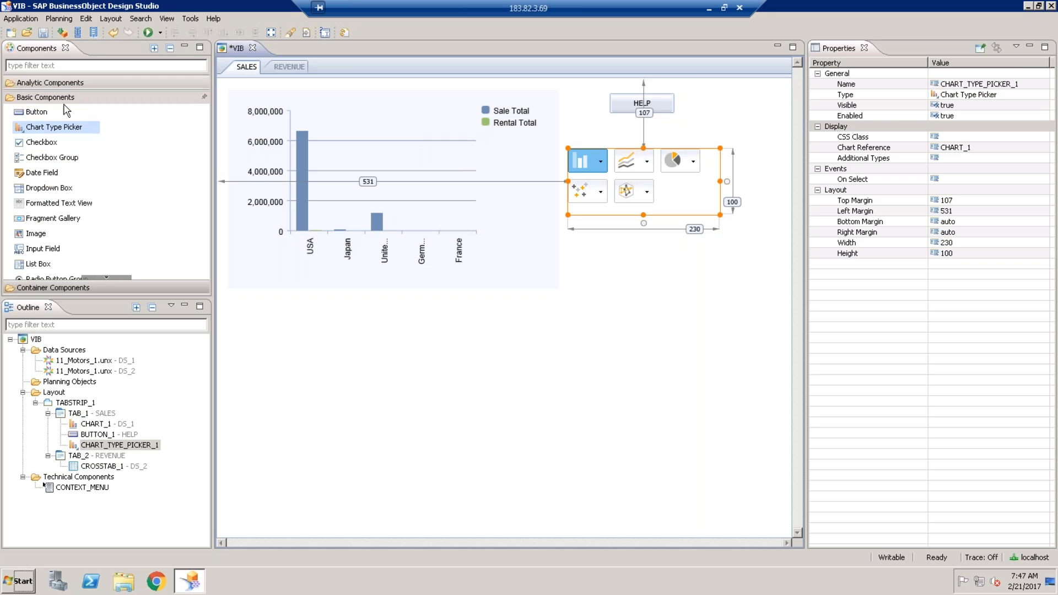
click(41, 143)
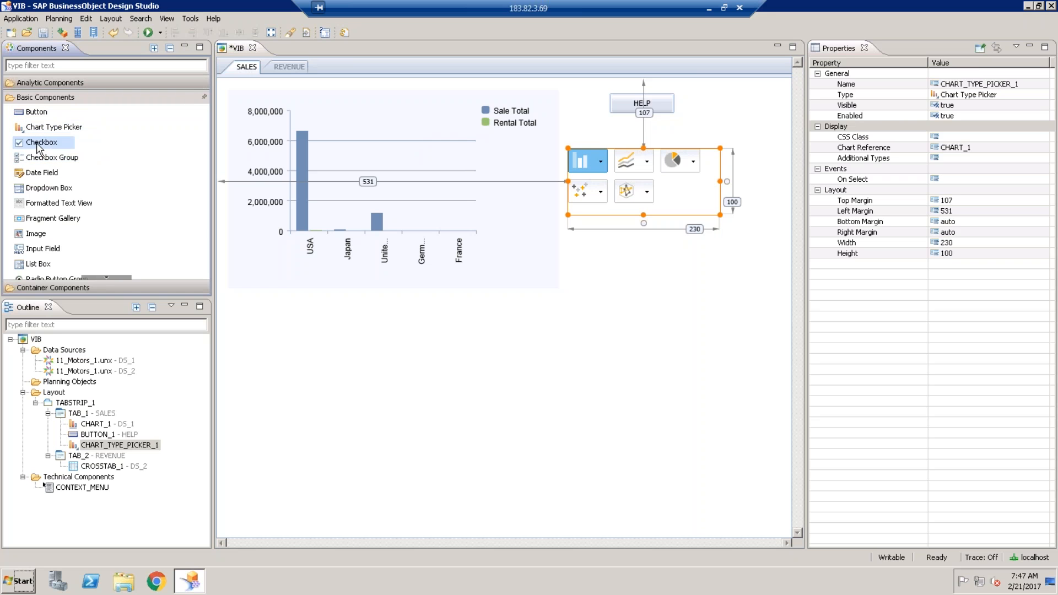
click(505, 224)
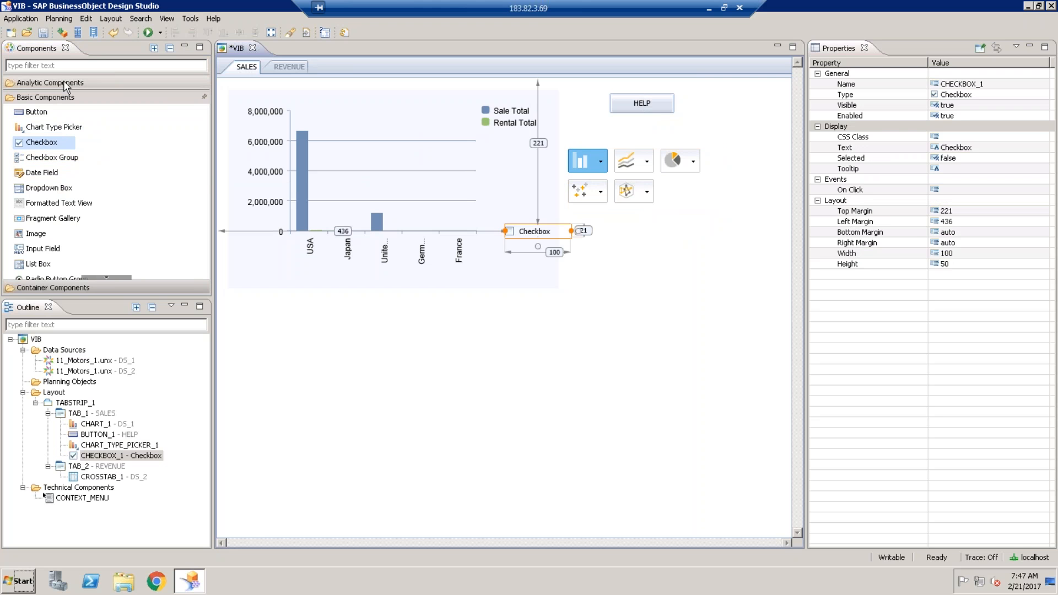
Step: Add a Crosstab to the SALES tab below the chart, at top margin 336 and left margin 25
click(50, 82)
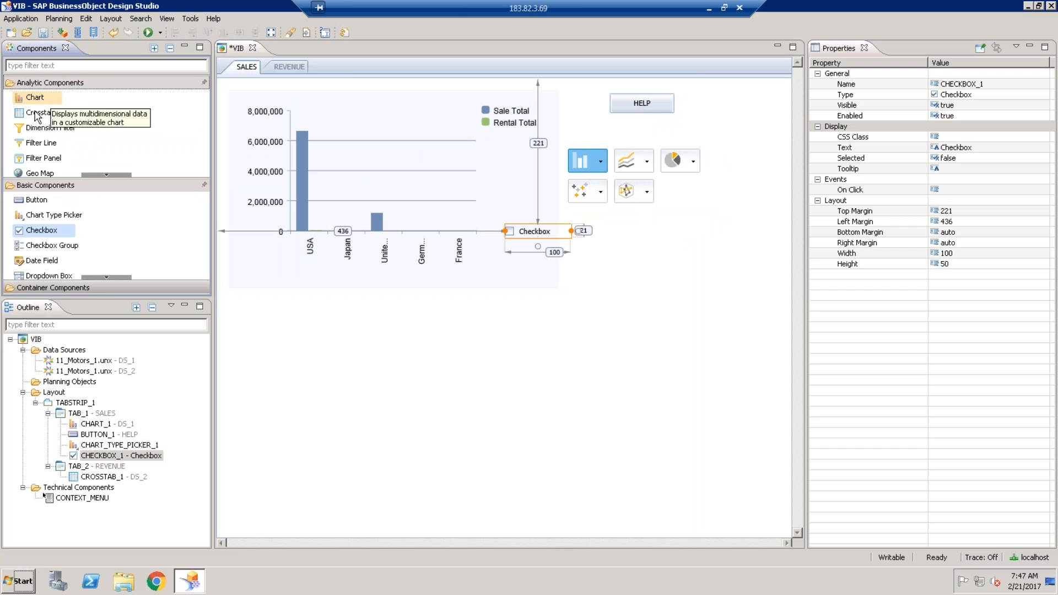
click(33, 114)
drag(33, 115, 278, 353)
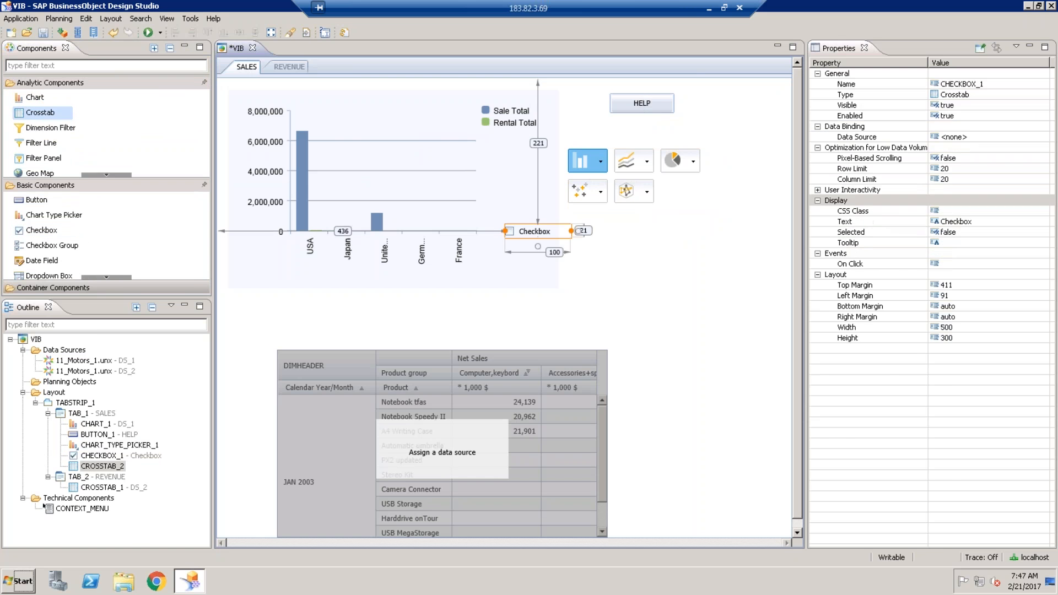
drag(294, 334, 283, 329)
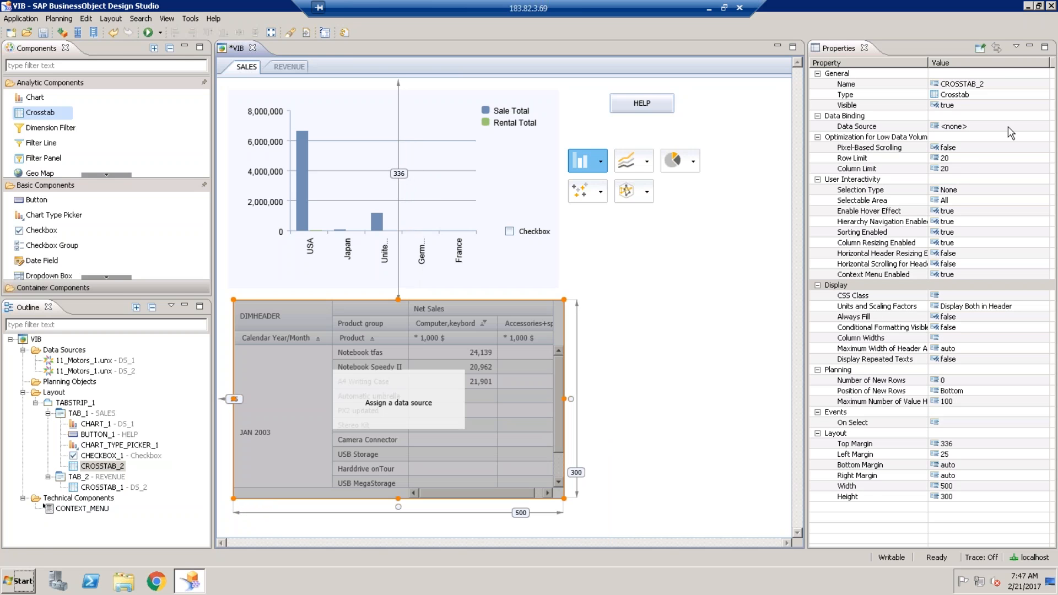
Step: Set the data source of the new crosstab on the SALES tab to DS_1 and save the application
click(1020, 127)
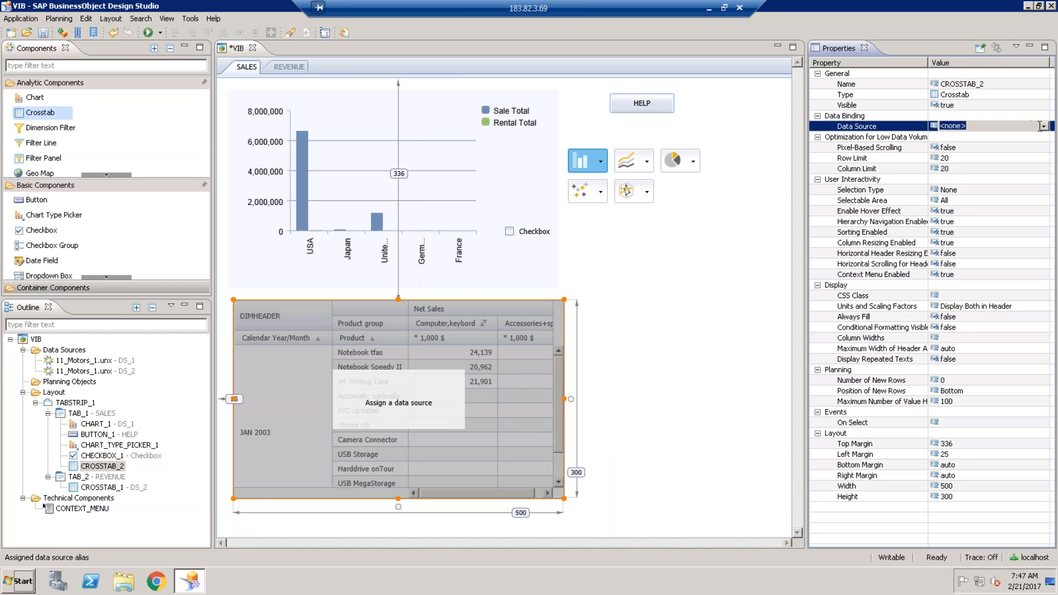
click(1043, 126)
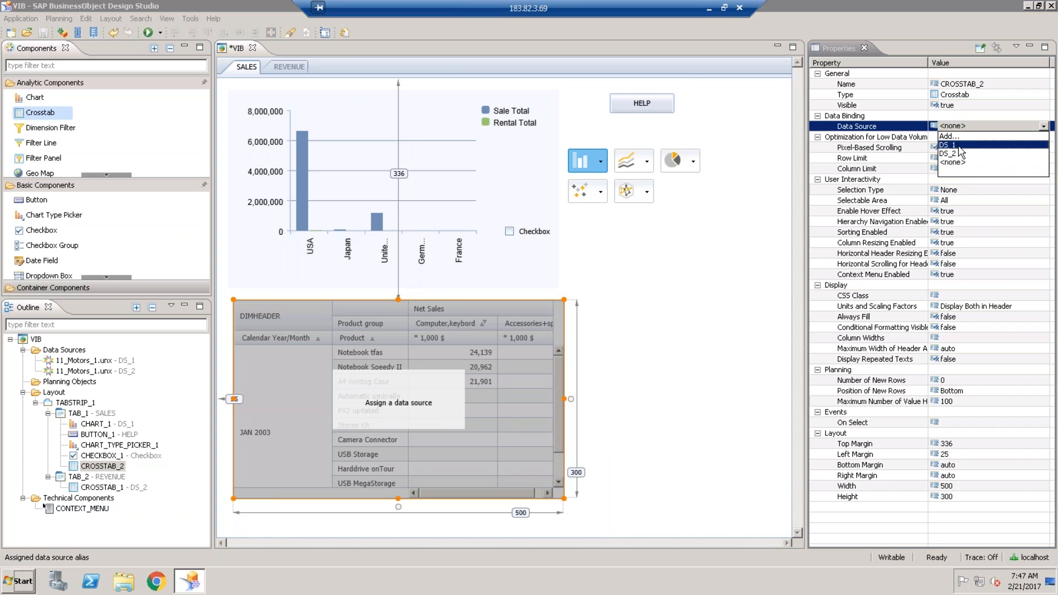
click(970, 145)
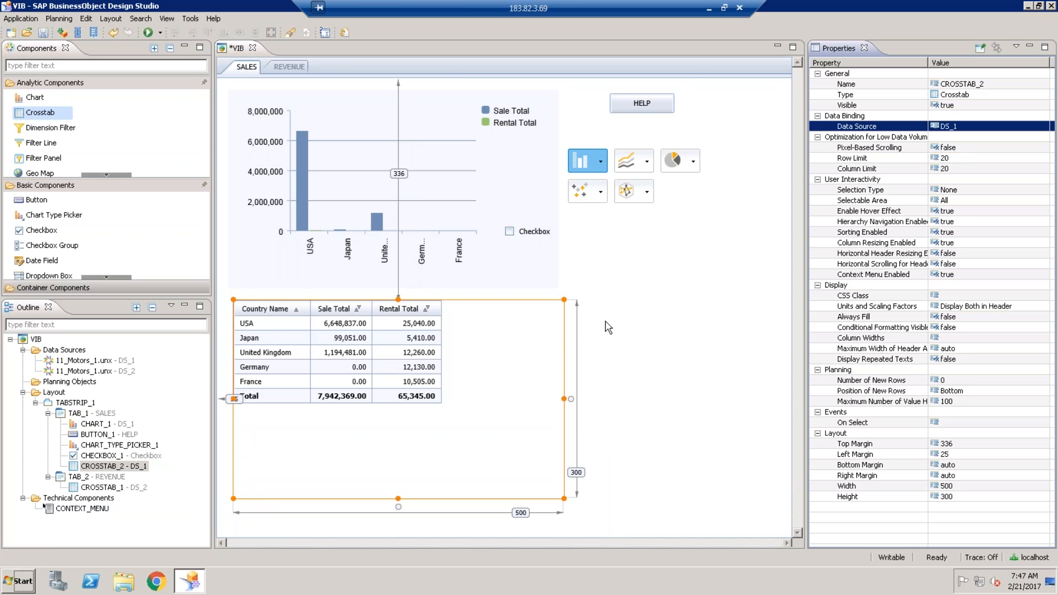
click(43, 33)
click(541, 235)
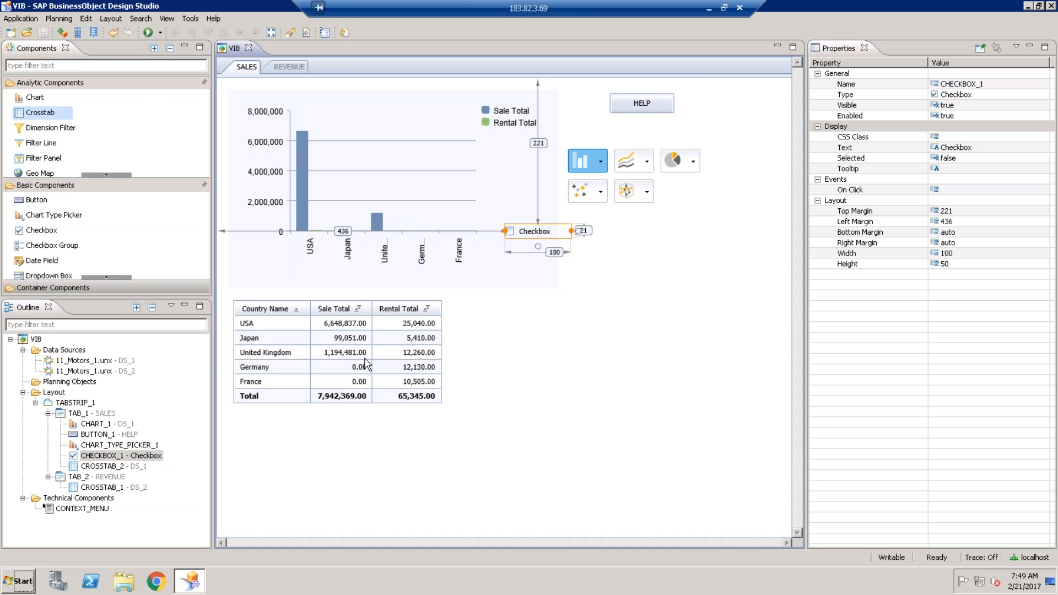
Step: Edit the initial view of data source DS_2 and add Client Name and Client Town to the rows
right_click(138, 371)
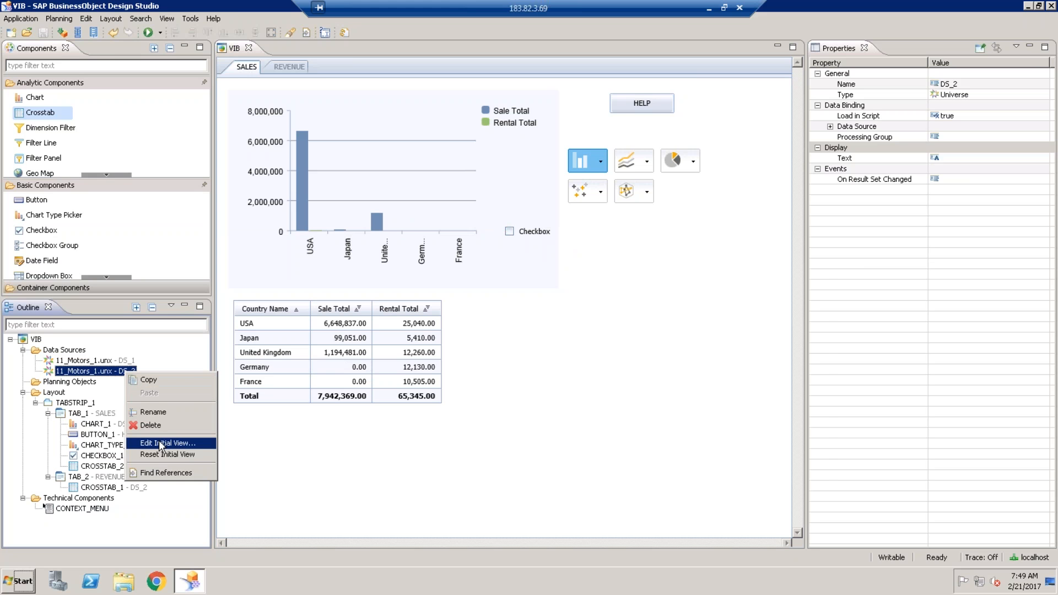
click(161, 443)
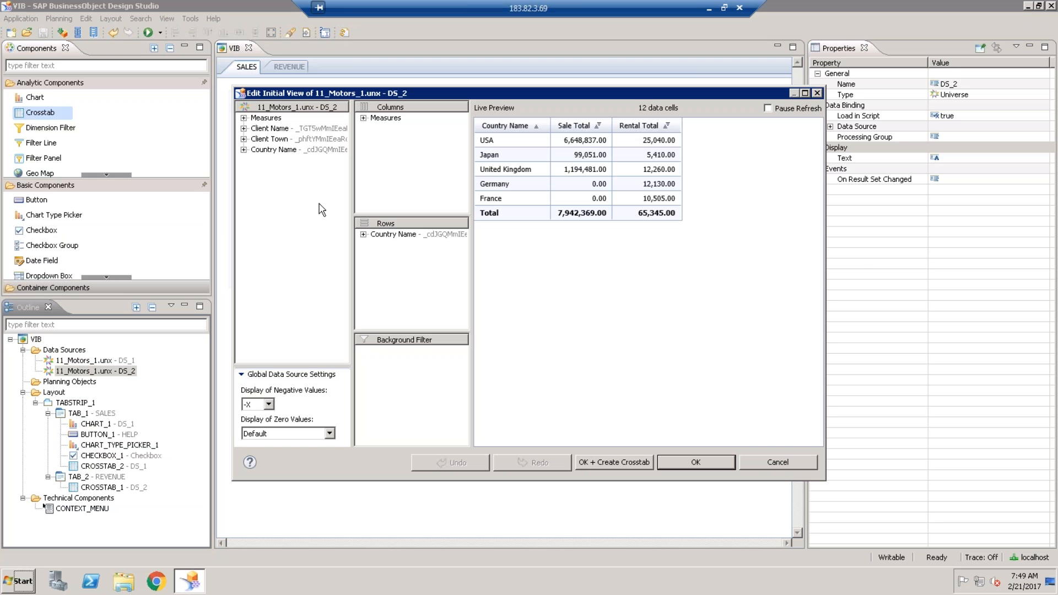
click(268, 130)
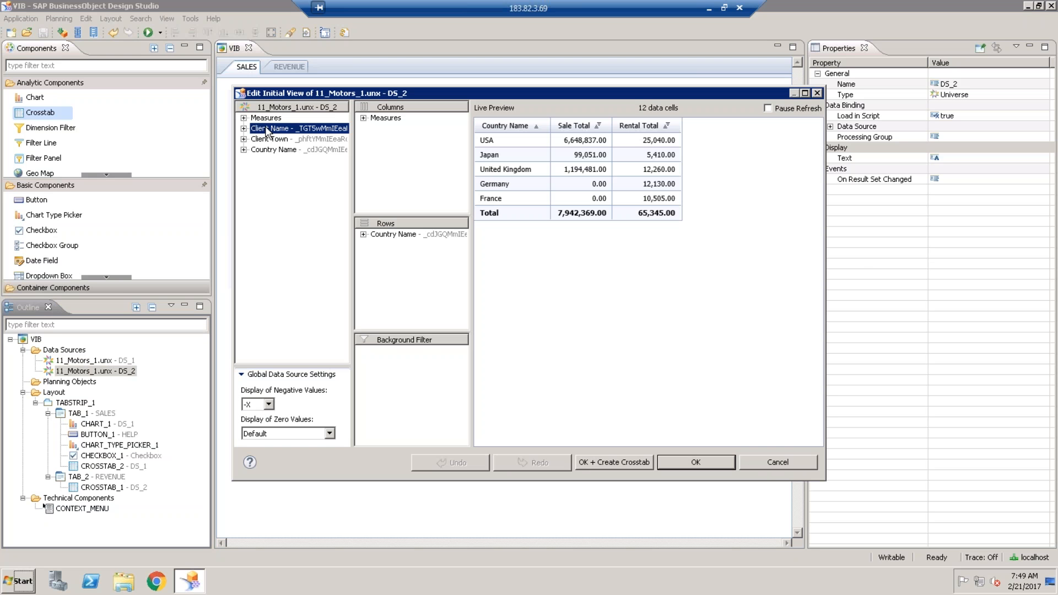
drag(268, 130, 386, 238)
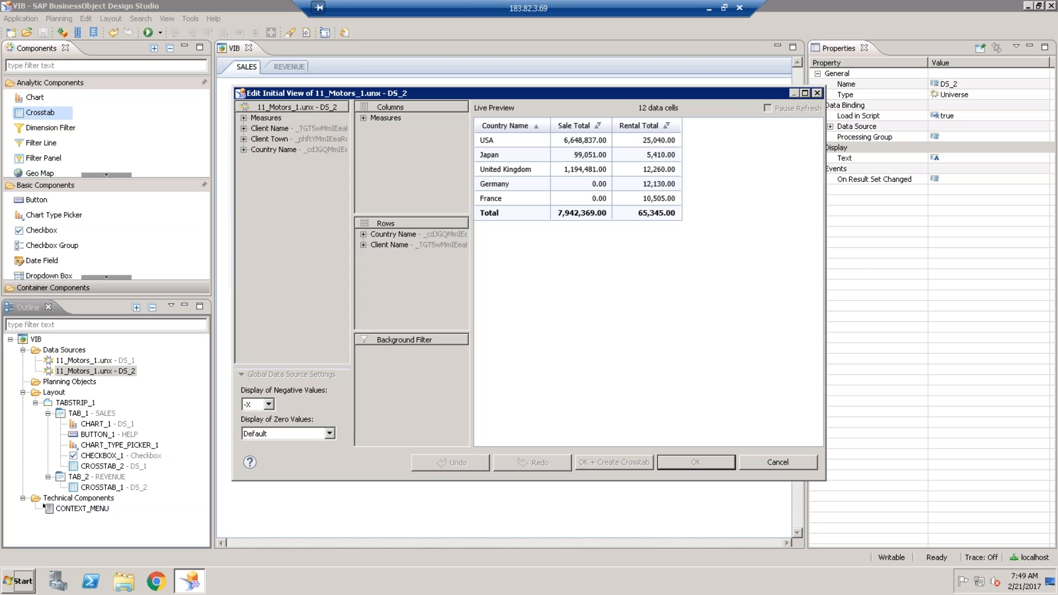
click(273, 142)
drag(273, 142, 392, 258)
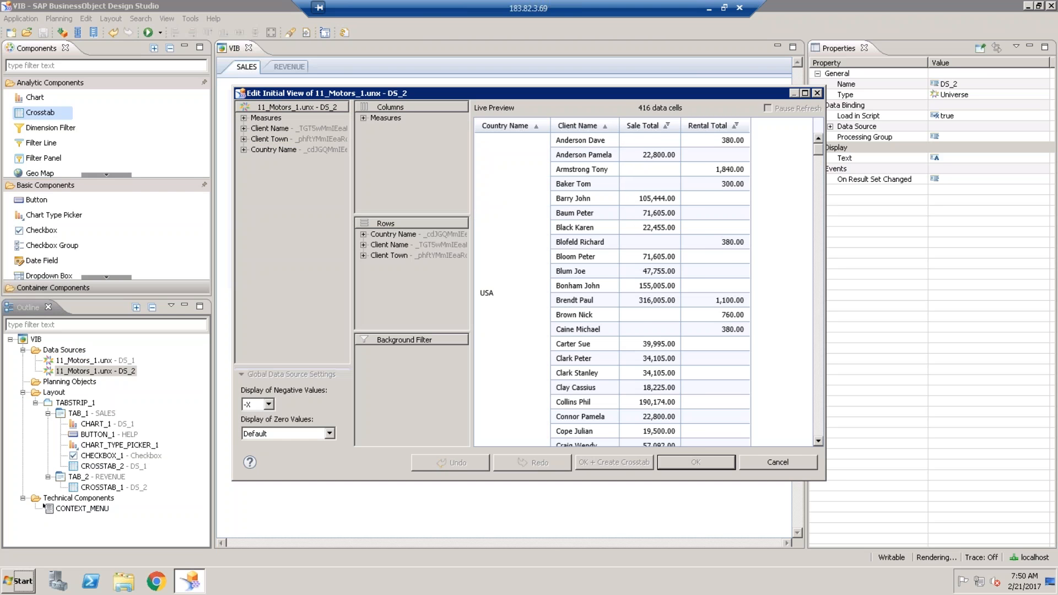
Step: Remove Client Name from the rows of the DS_2 initial view and accept the edited view
right_click(398, 247)
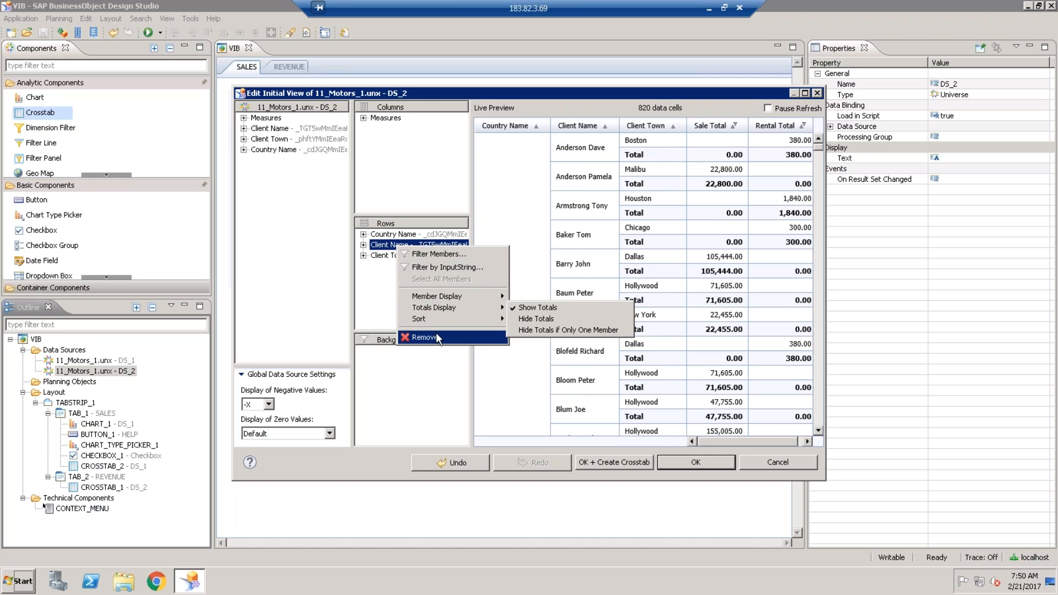
click(435, 334)
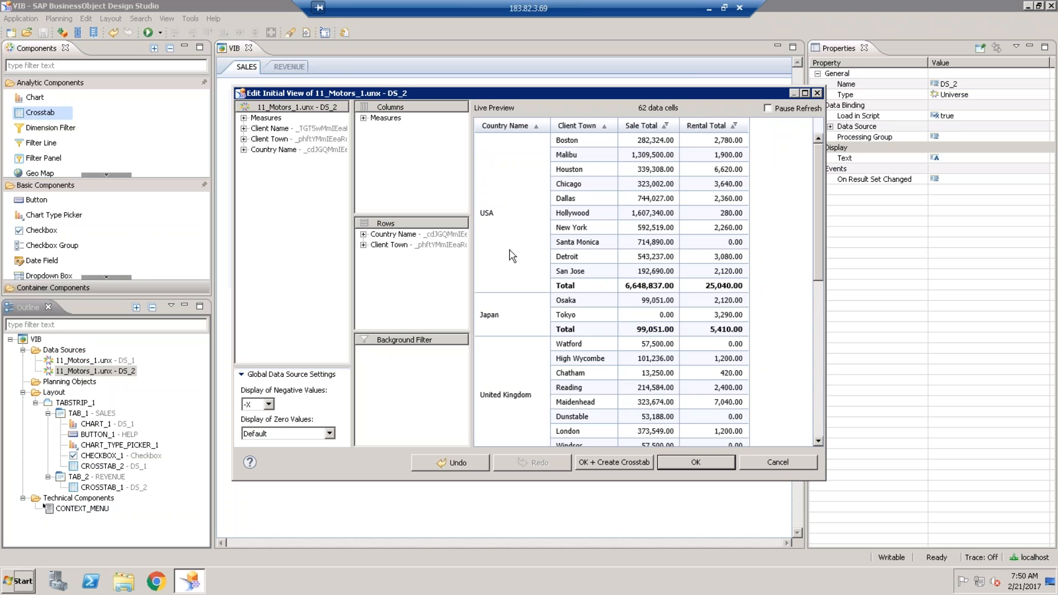
click(700, 467)
Step: Save the VIB application, close it and reopen it from the recent applications
click(436, 339)
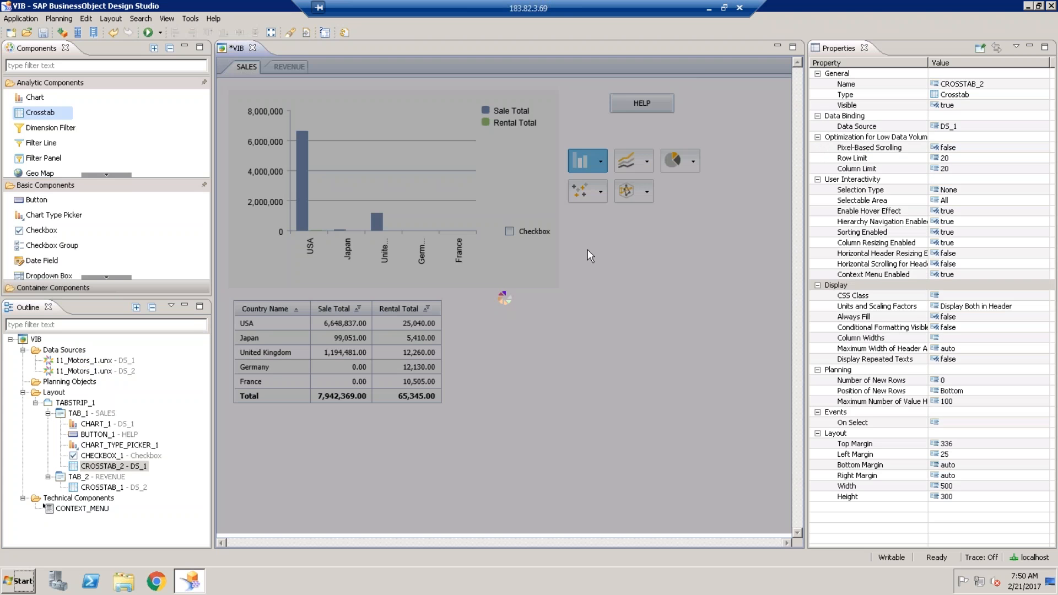
click(43, 33)
click(249, 47)
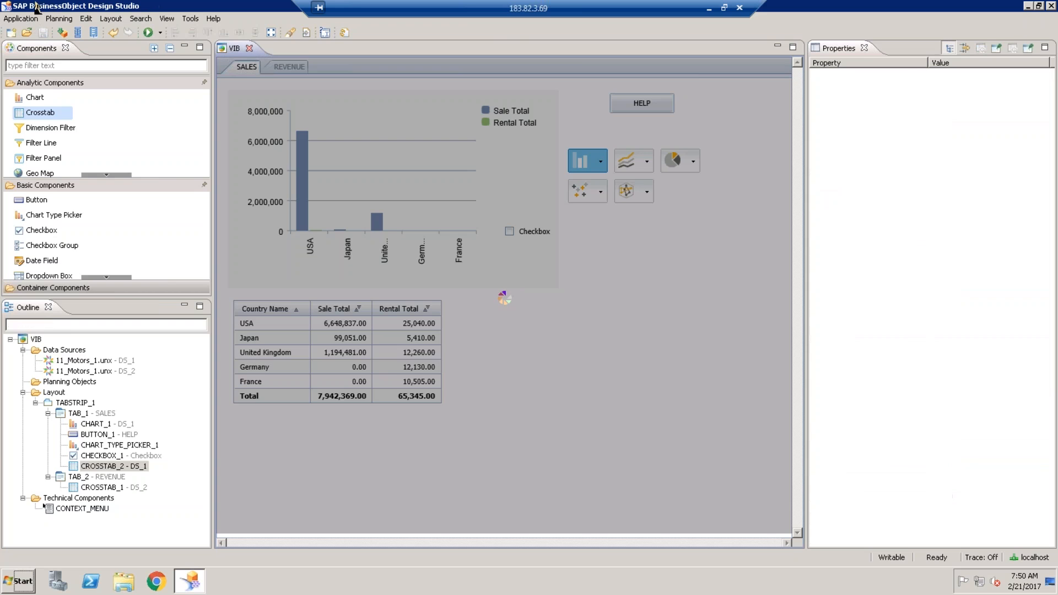
click(36, 18)
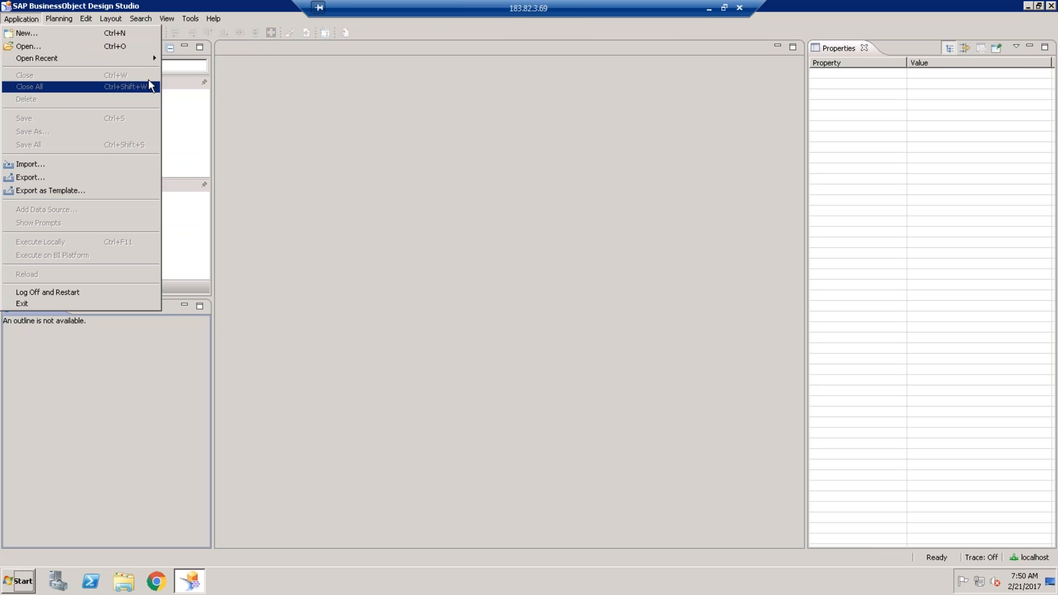
click(178, 57)
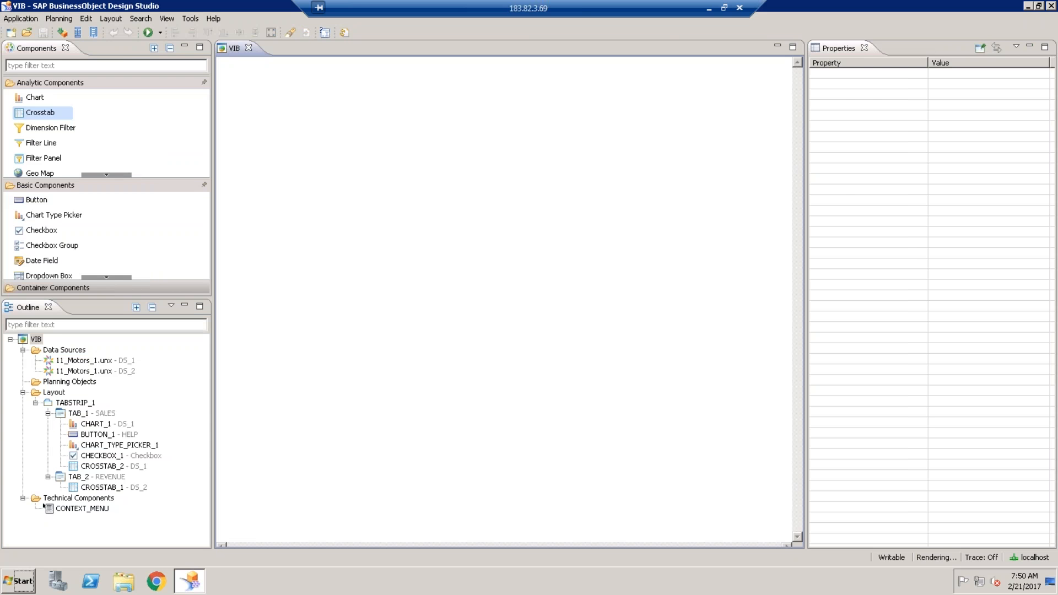
Step: Set the data source of CROSSTAB_2 on the SALES tab to DS_2
click(440, 315)
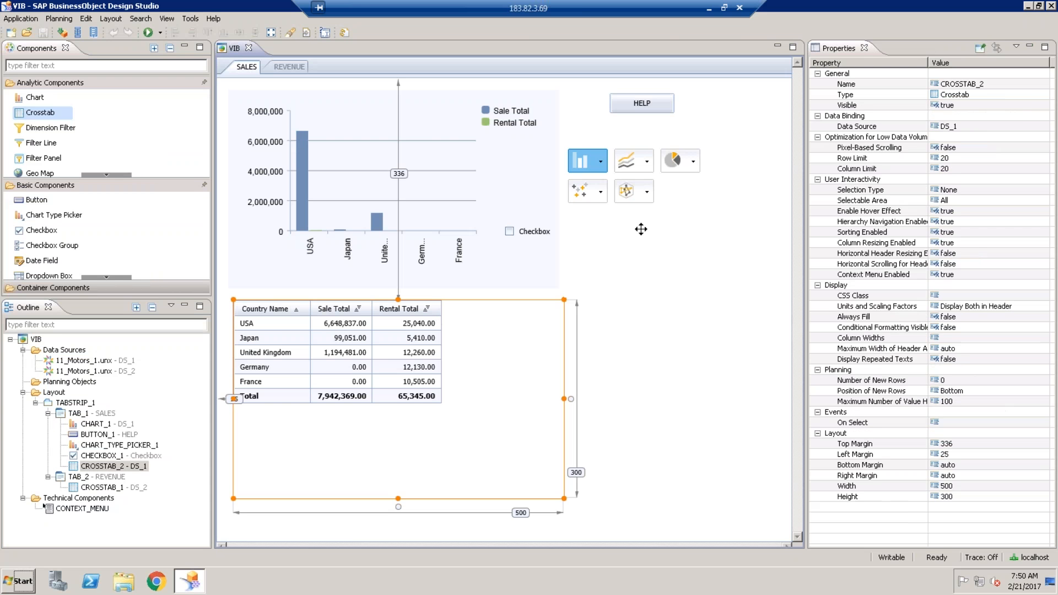
click(1001, 126)
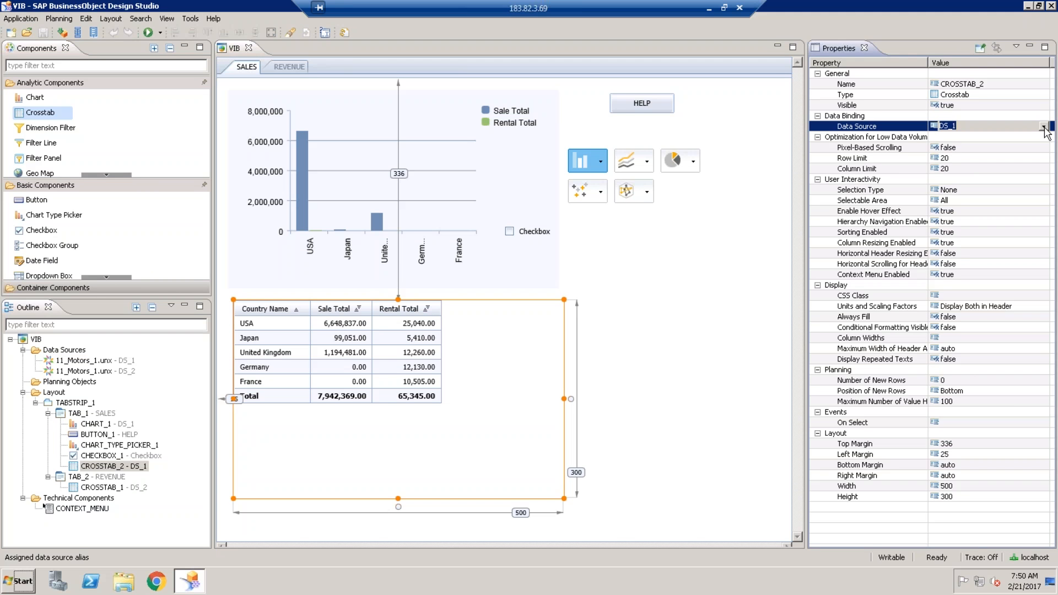
click(1044, 126)
click(956, 154)
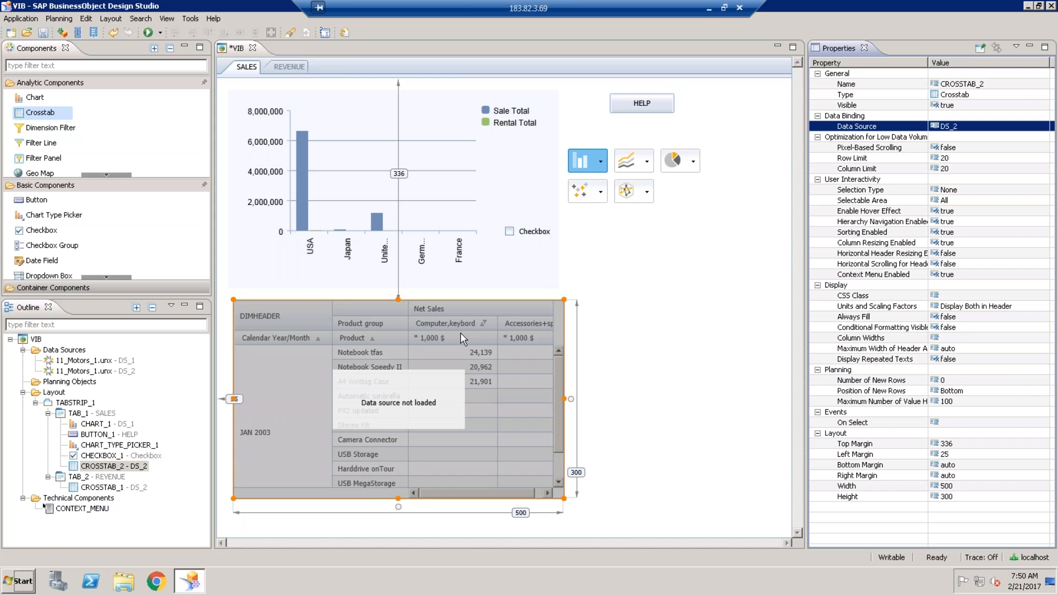
Step: Review the initial view of data source DS_2 and accept it
click(132, 372)
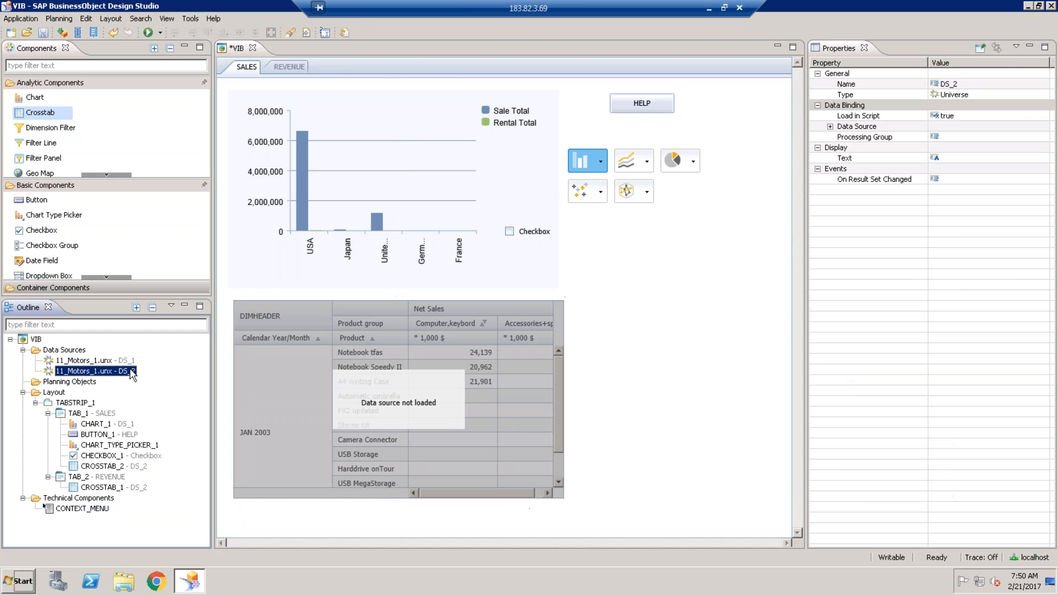
click(344, 33)
click(341, 335)
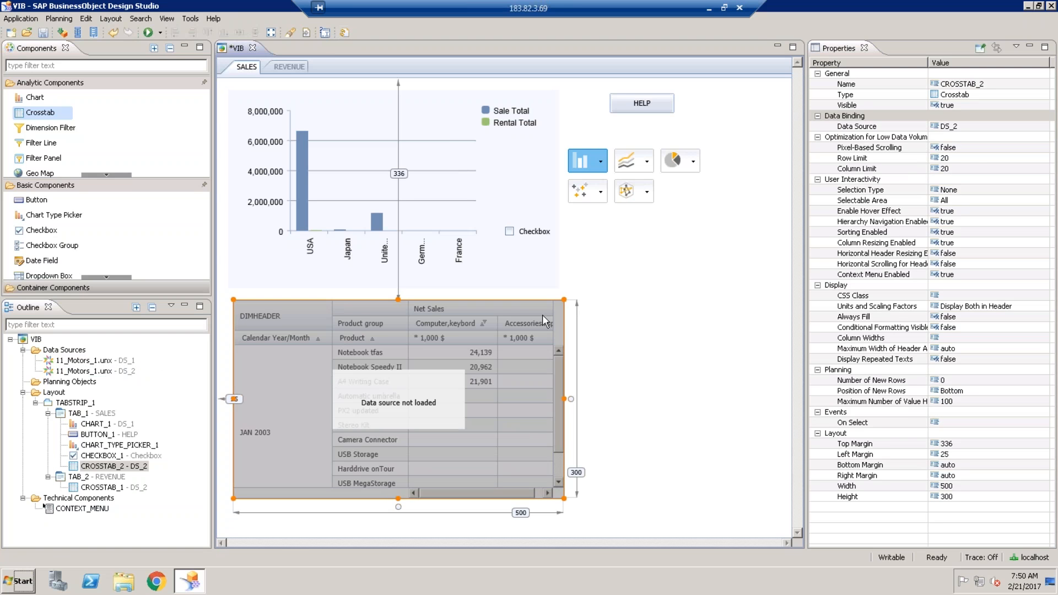
right_click(126, 372)
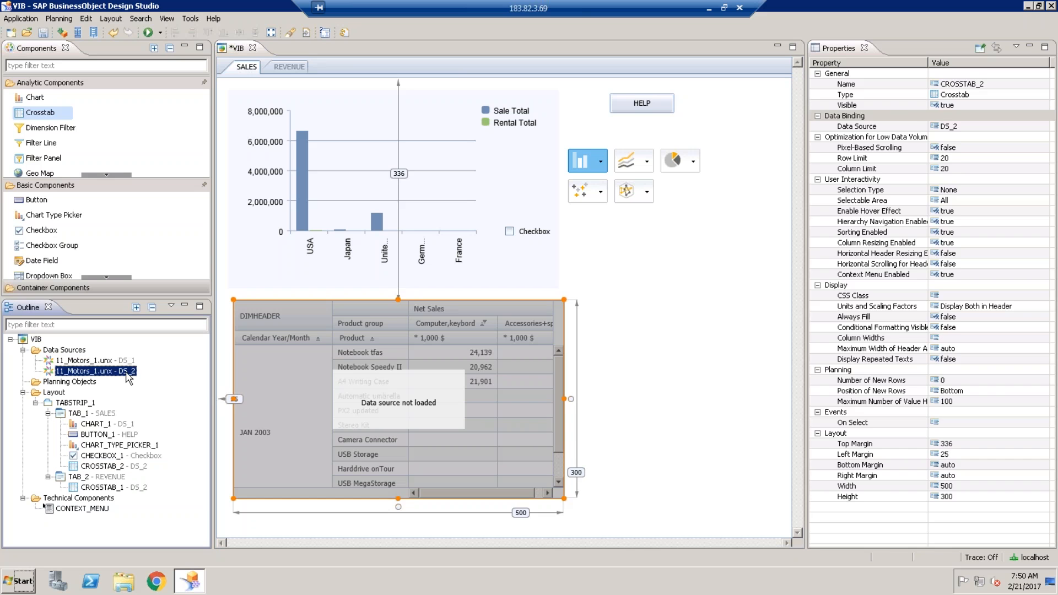
click(169, 442)
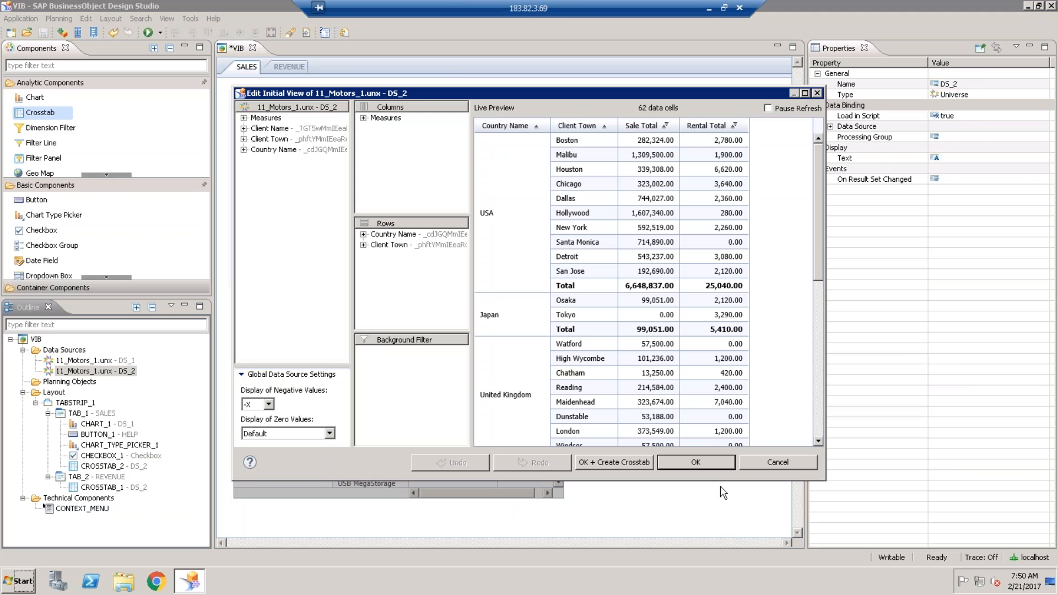
click(711, 464)
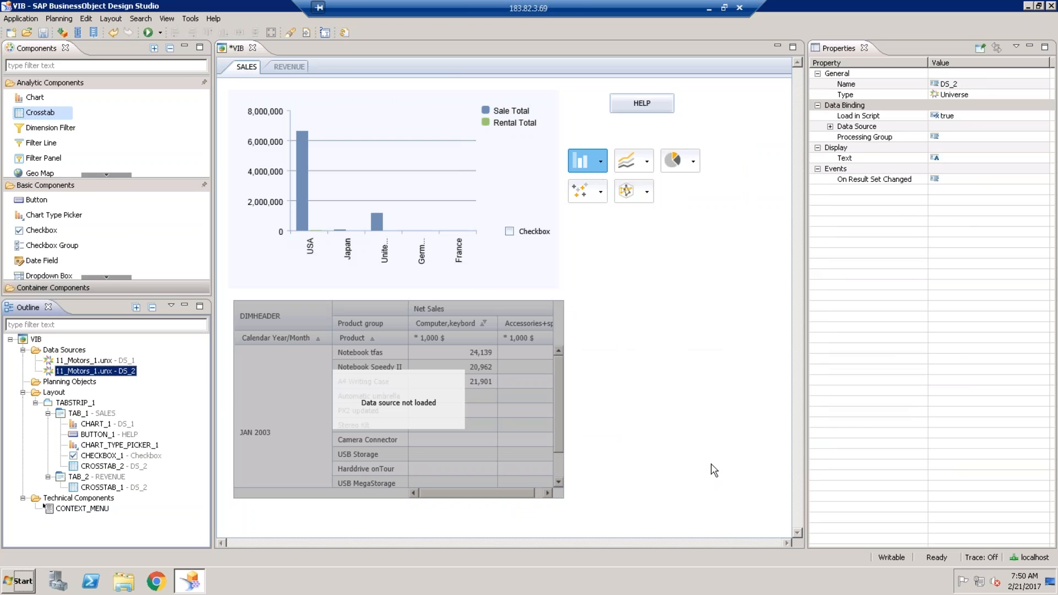
Step: Switch the data source of CROSSTAB_2 back to DS_1
click(441, 377)
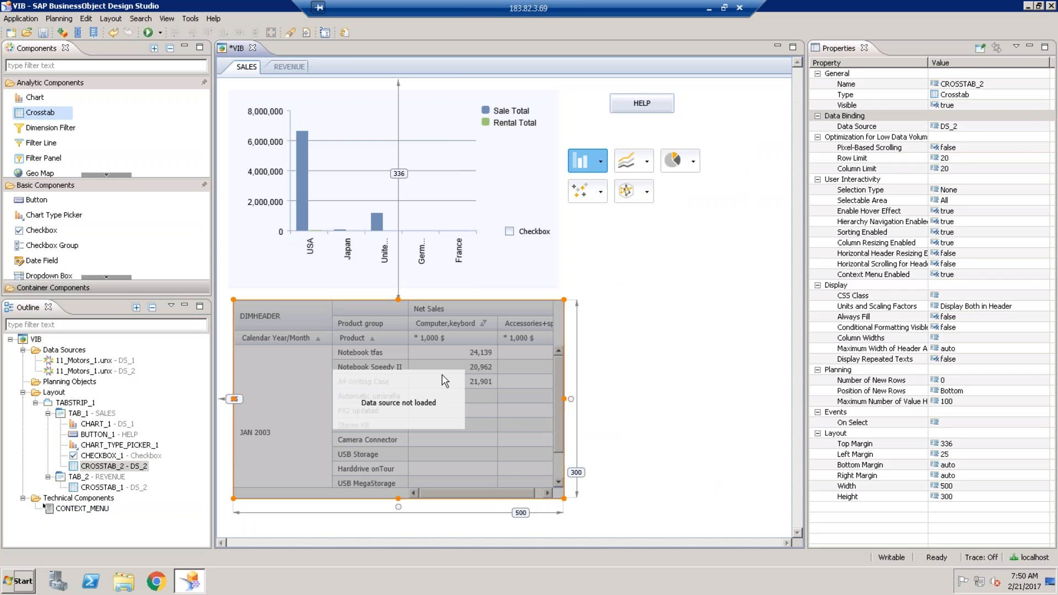
click(973, 128)
click(1044, 126)
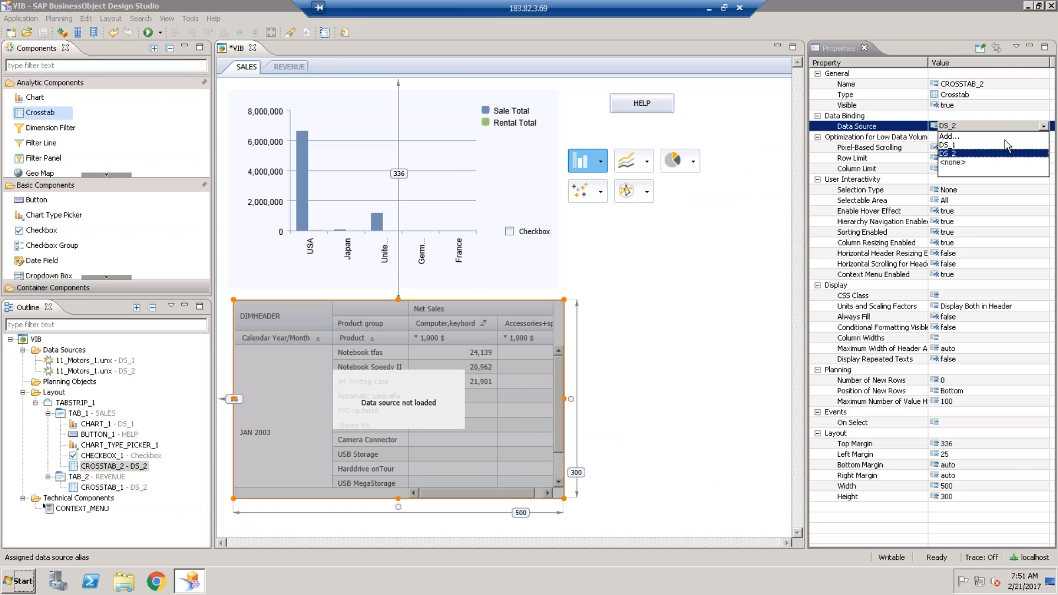
click(968, 144)
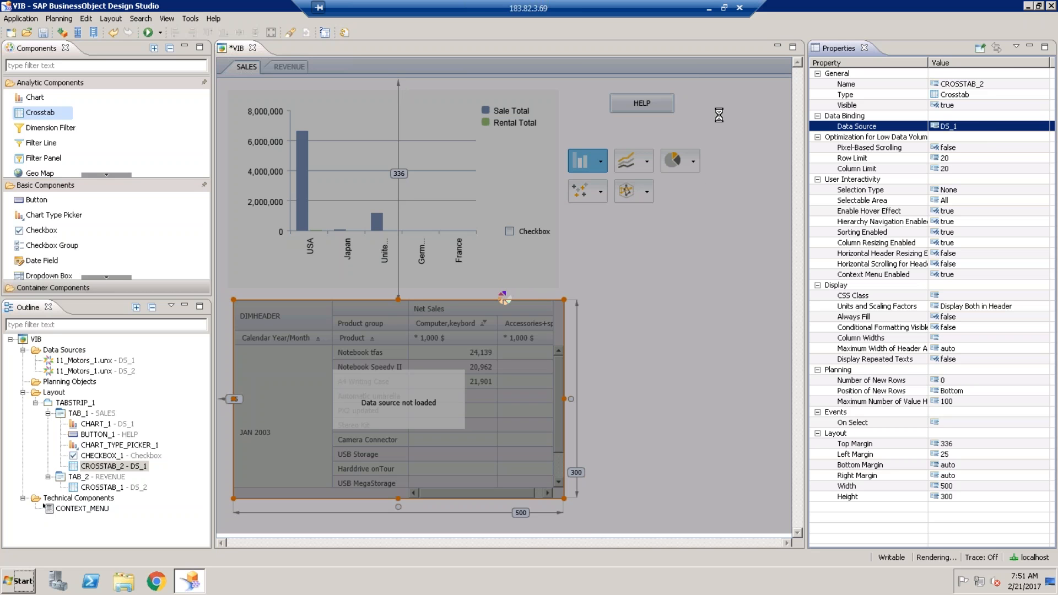
Step: Close the VIB application without saving the changes and reopen it from the recent applications
click(253, 48)
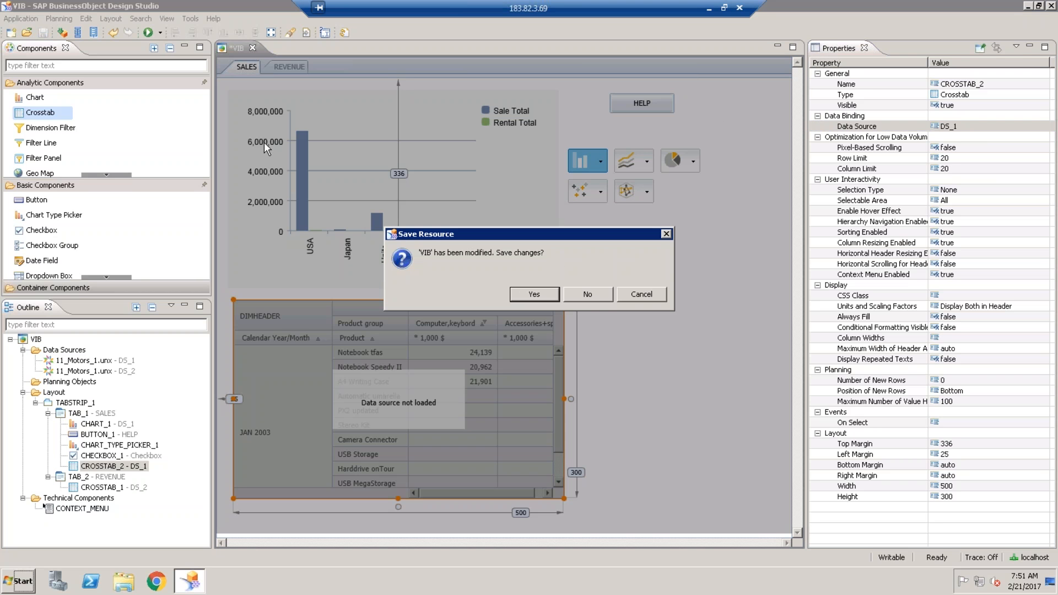
click(605, 299)
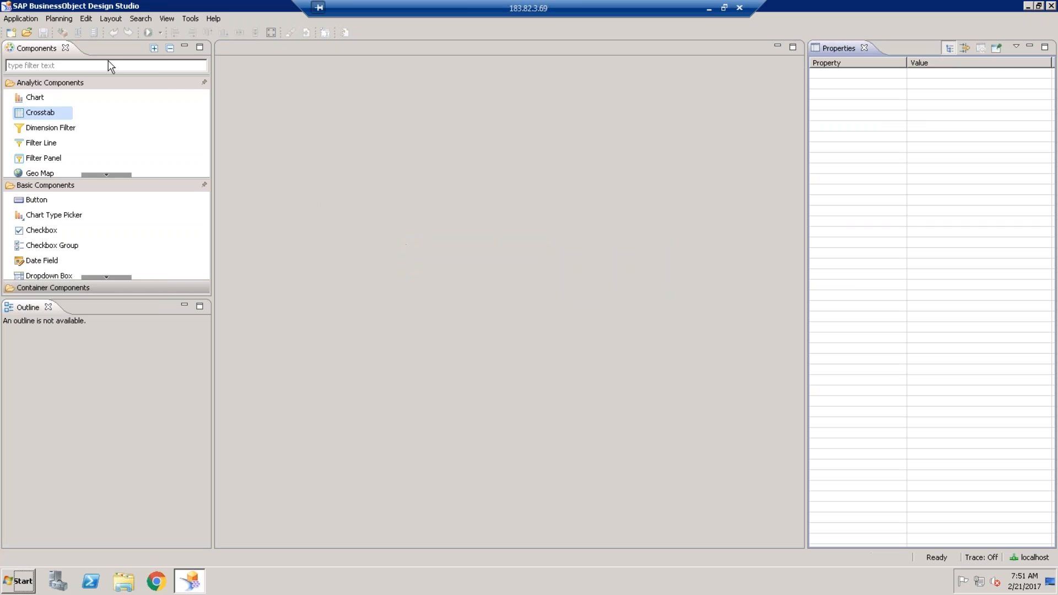
click(31, 17)
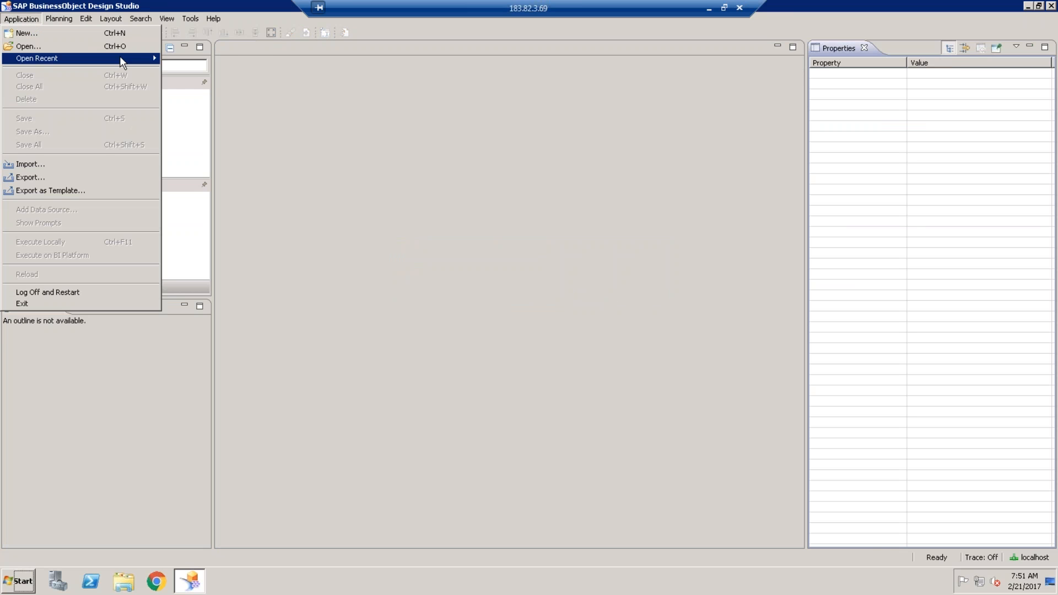
mouse_move(120, 57)
click(215, 60)
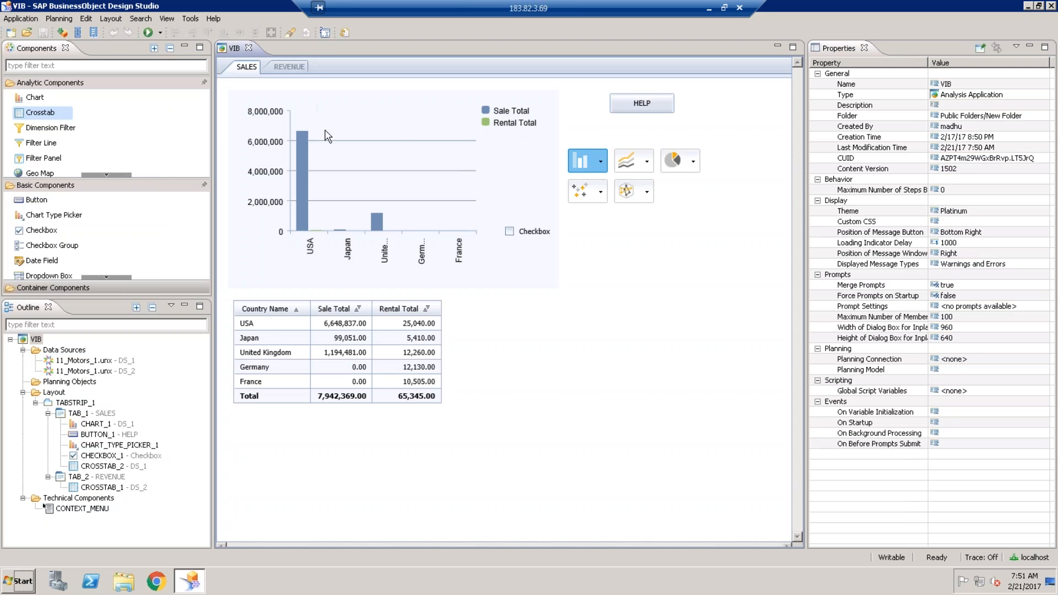
Step: Assign DS_2 as the data source of the crosstab below the chart on the SALES tab
click(420, 354)
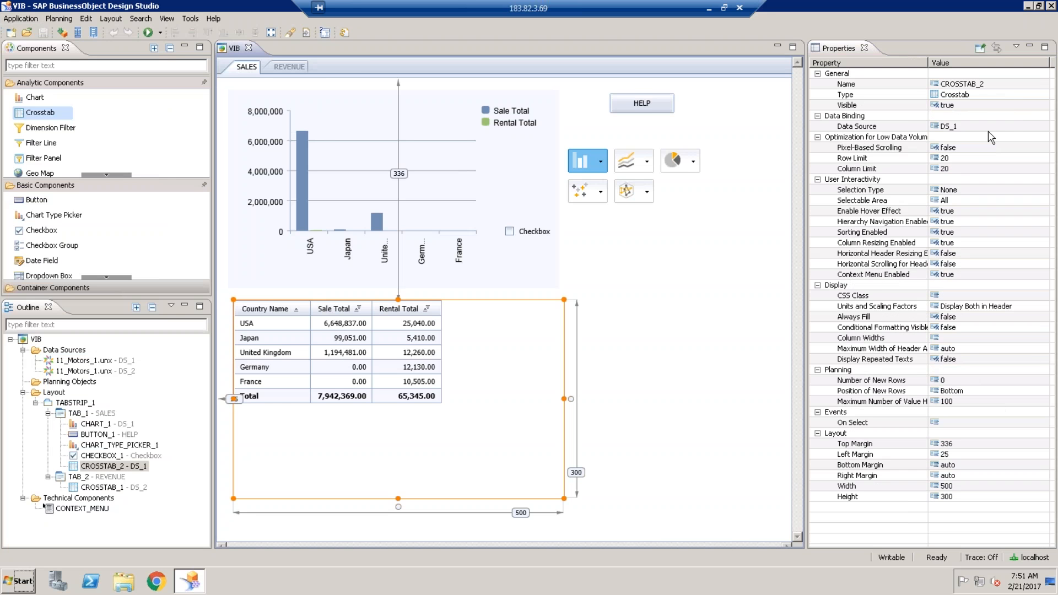
click(1009, 127)
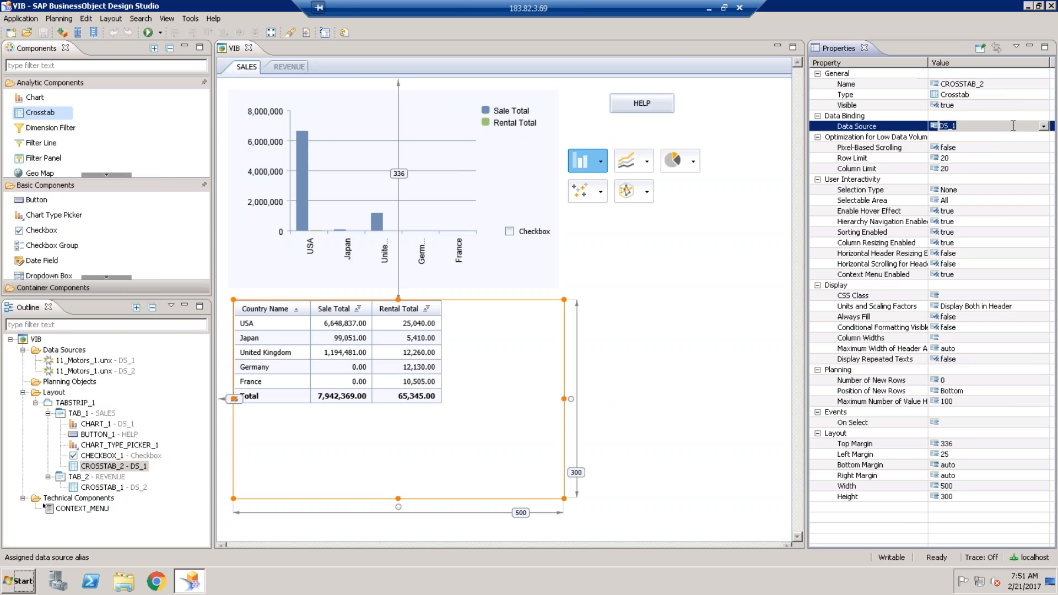
click(1044, 127)
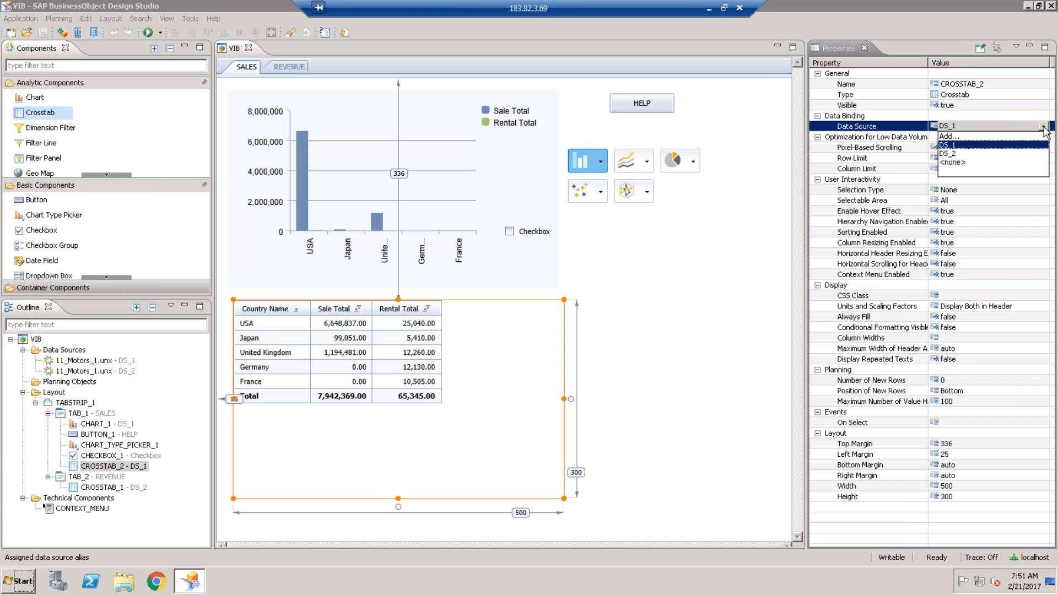
click(979, 154)
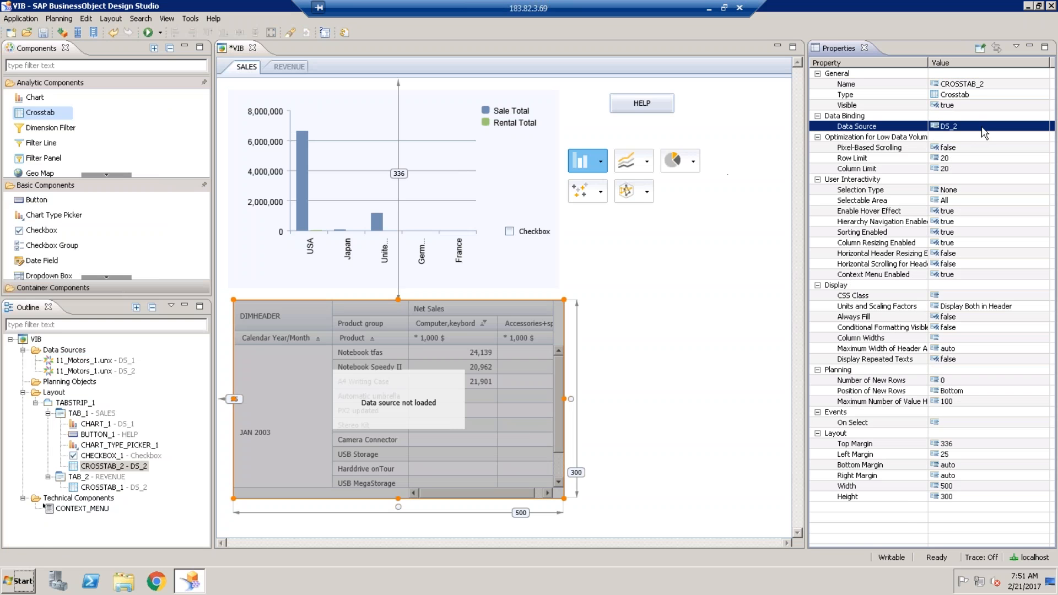
Step: Change the data source of the crosstab below the chart to DS_1
click(984, 128)
click(1043, 127)
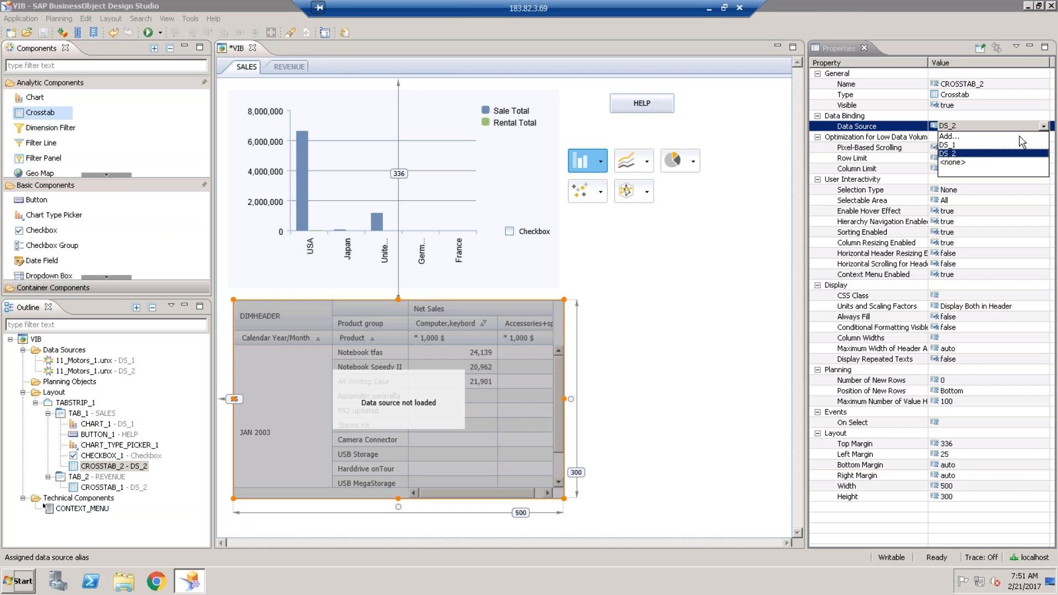
click(974, 145)
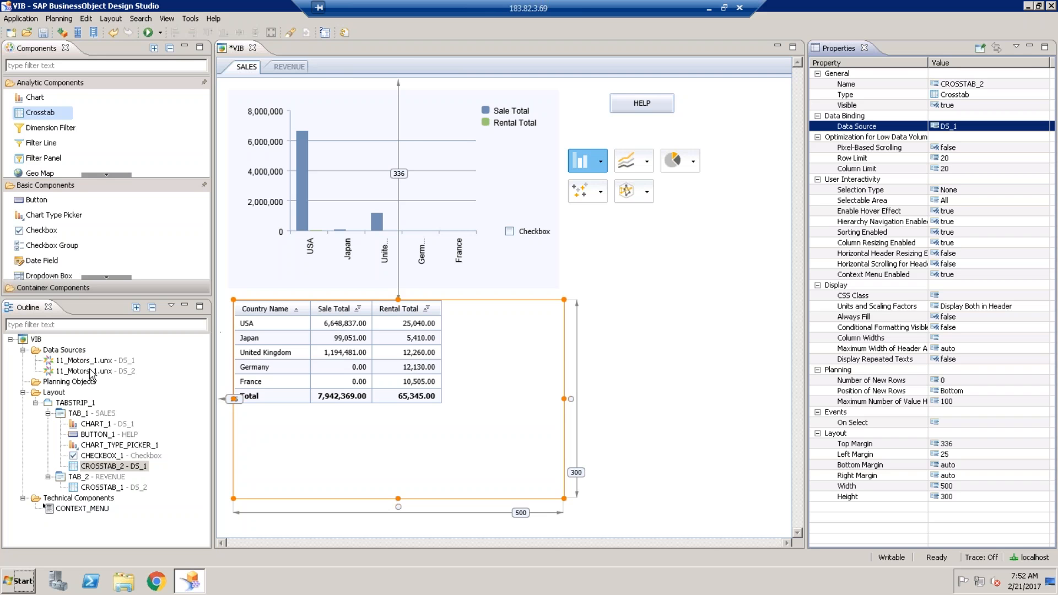
Step: Open the initial view of data source DS_2, review its live preview by country and client town, and close it without changes
right_click(92, 371)
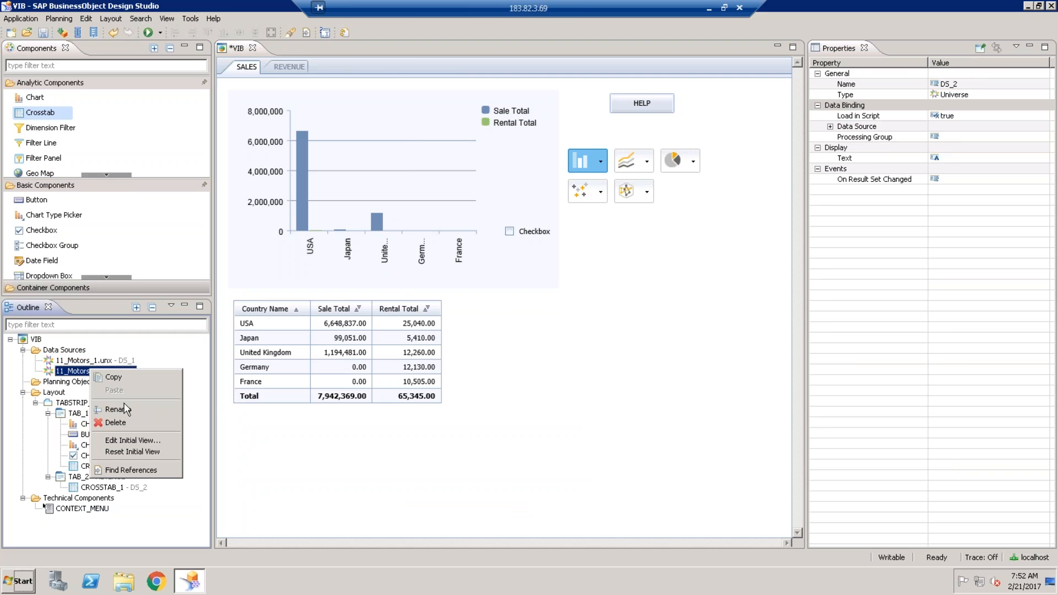
click(133, 440)
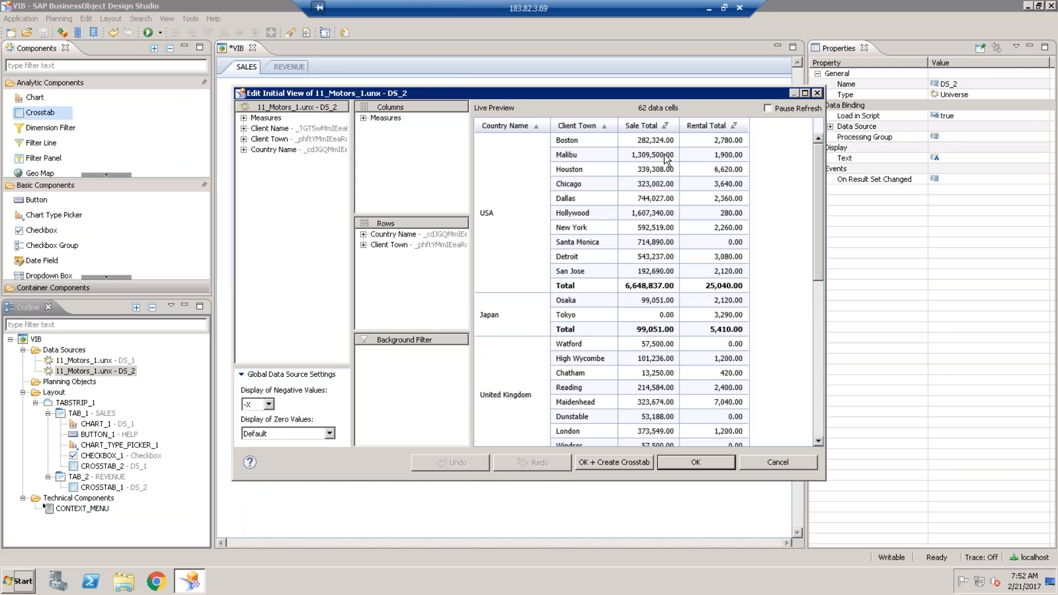
click(818, 93)
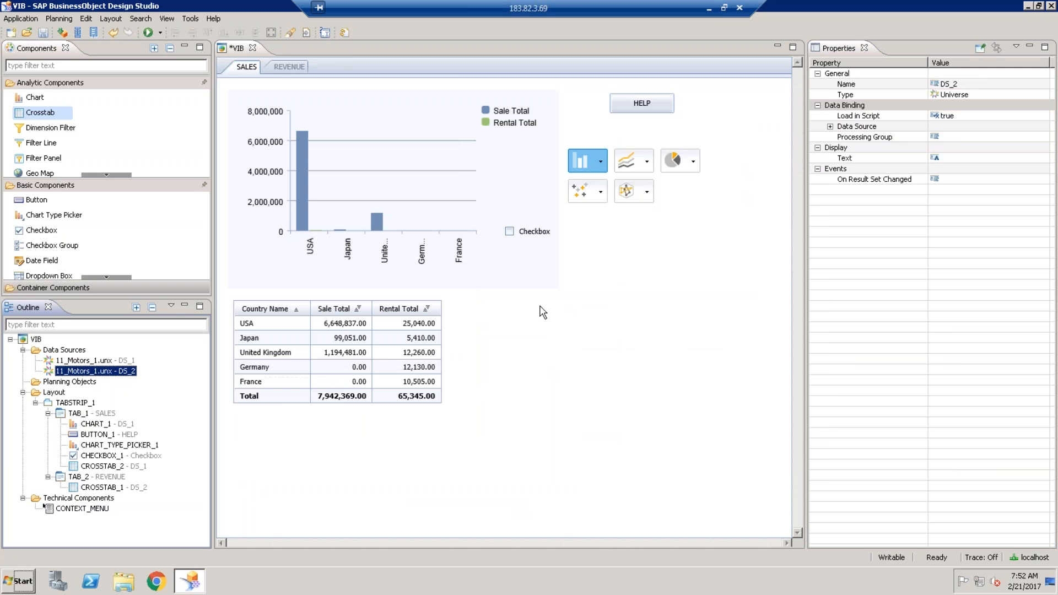
Step: Save and close the VIB application, and reopen it from the recent applications
click(392, 350)
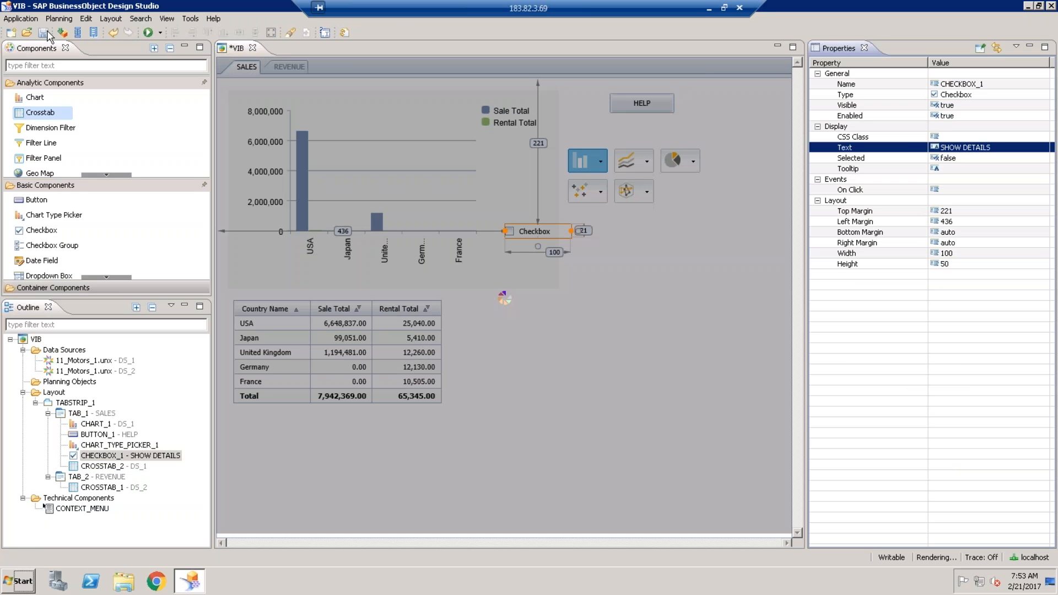
click(44, 33)
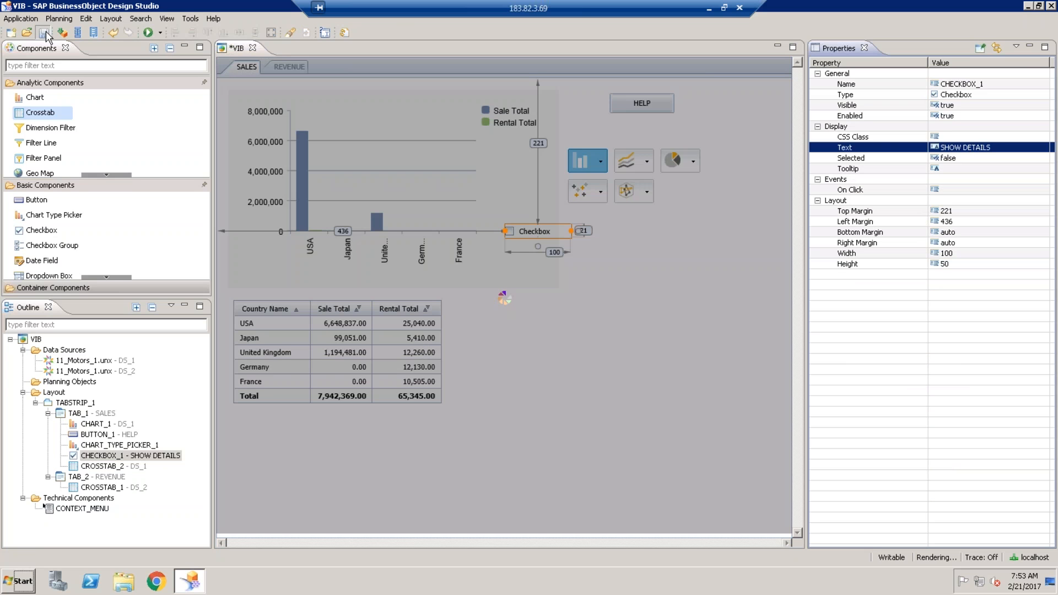
click(249, 48)
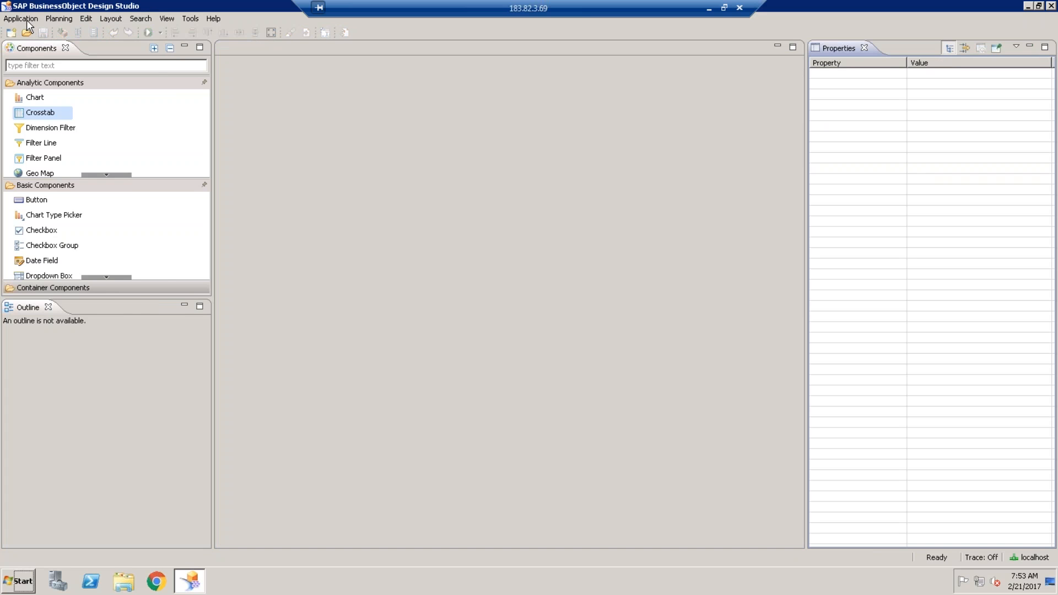
click(21, 18)
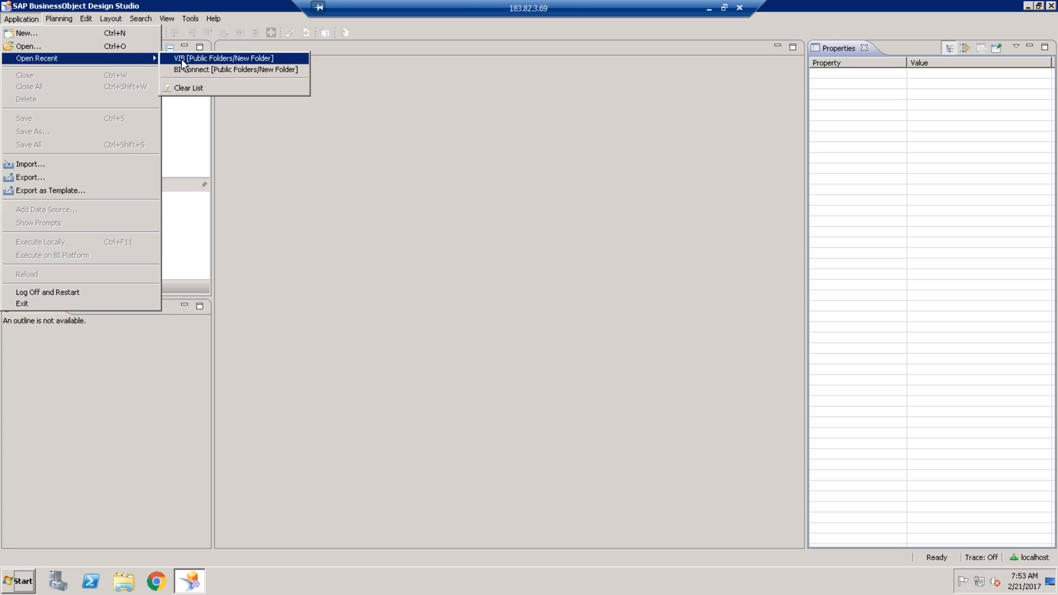
click(181, 59)
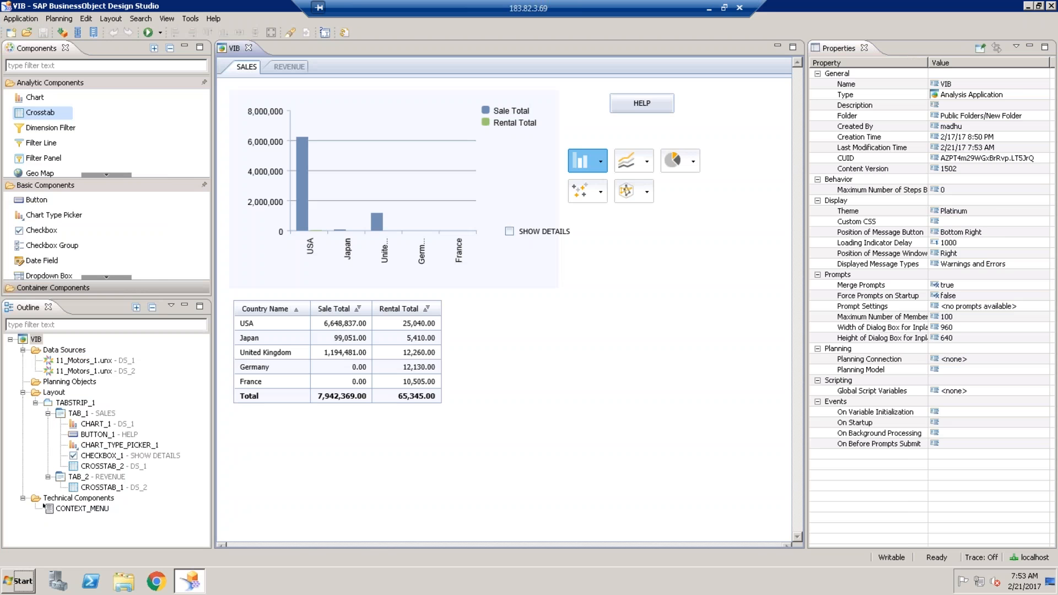
Step: Move the SHOW DETAILS checkbox down and inside the chart area, to about top margin 255 and left margin 415
click(530, 236)
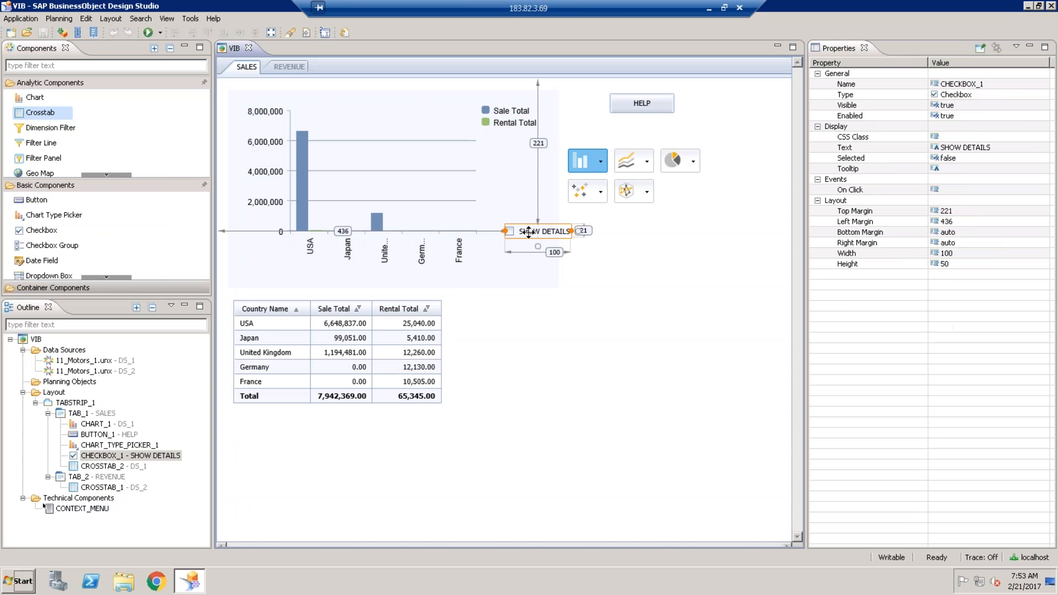
drag(525, 239, 513, 258)
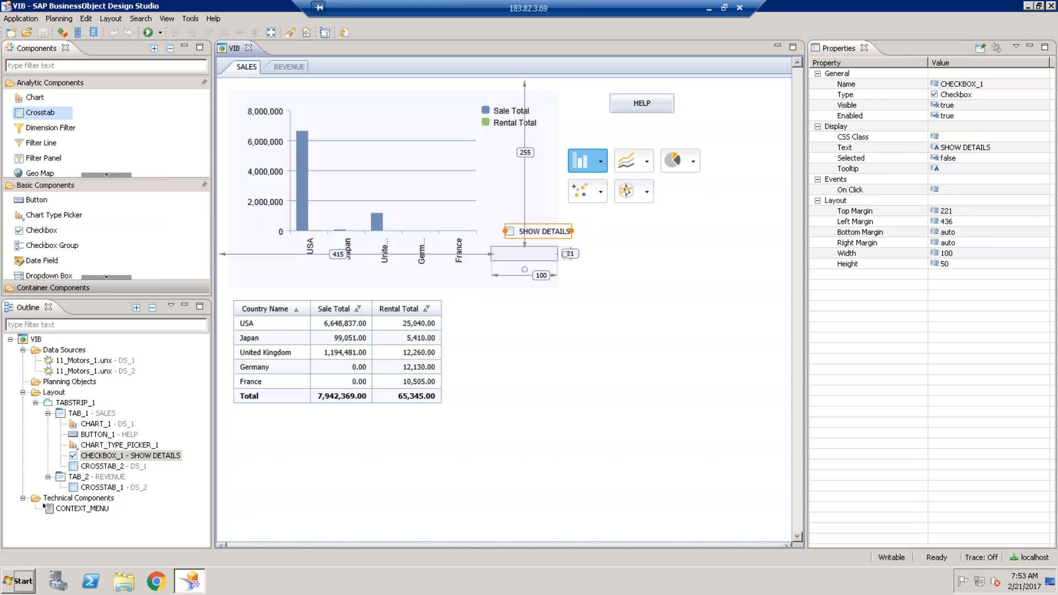
Step: Set the Visible property of the crosstab below the chart to false
click(414, 345)
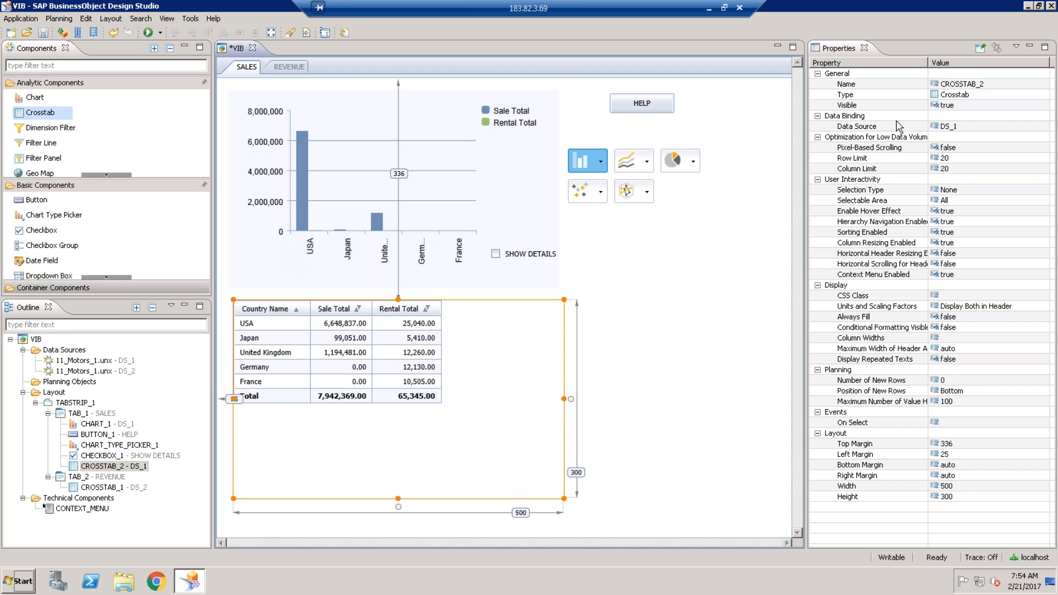
click(946, 104)
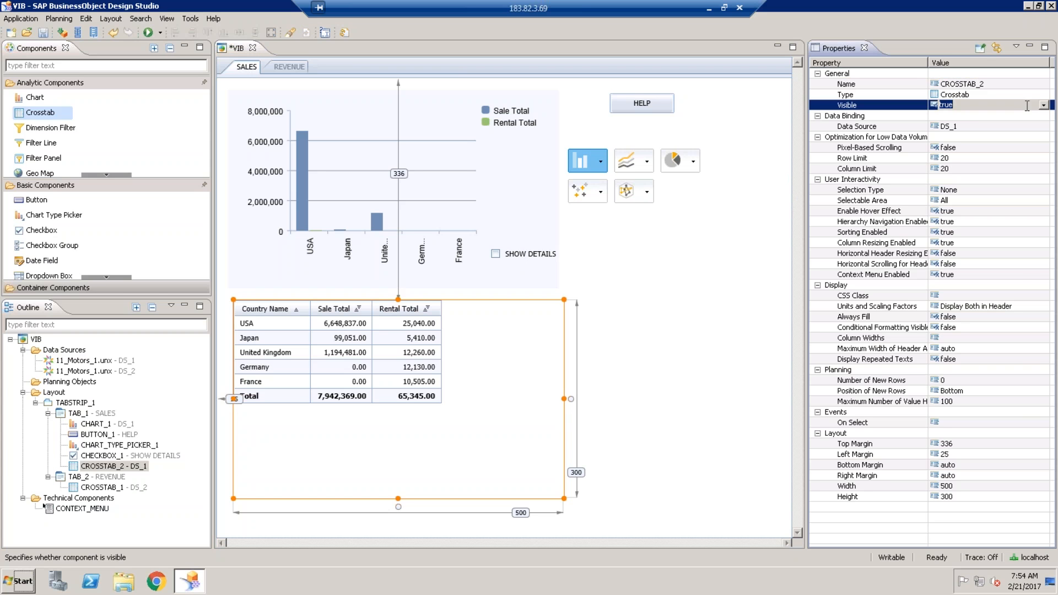
click(1044, 105)
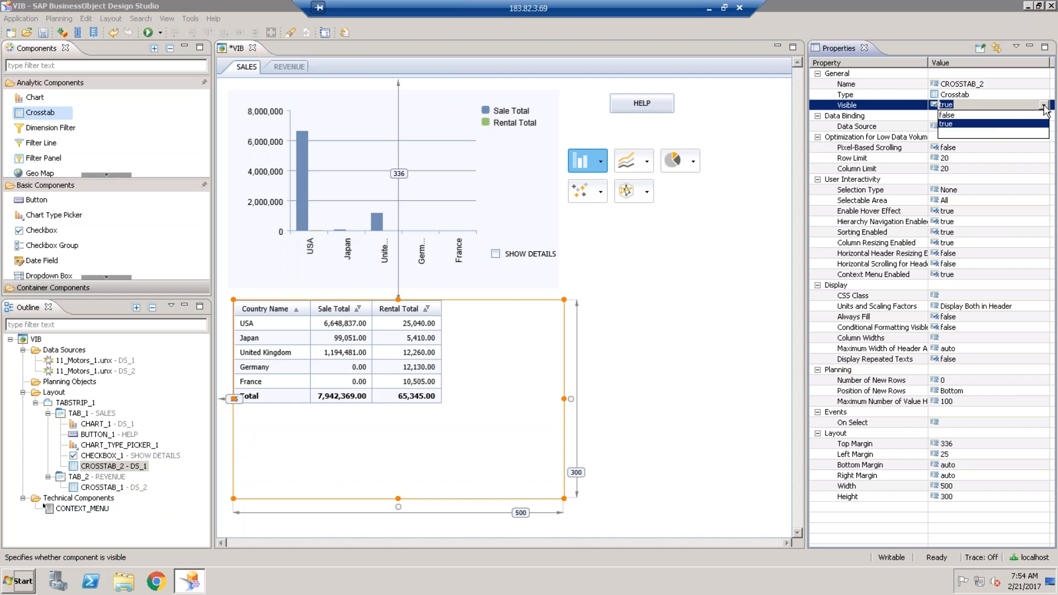
click(984, 116)
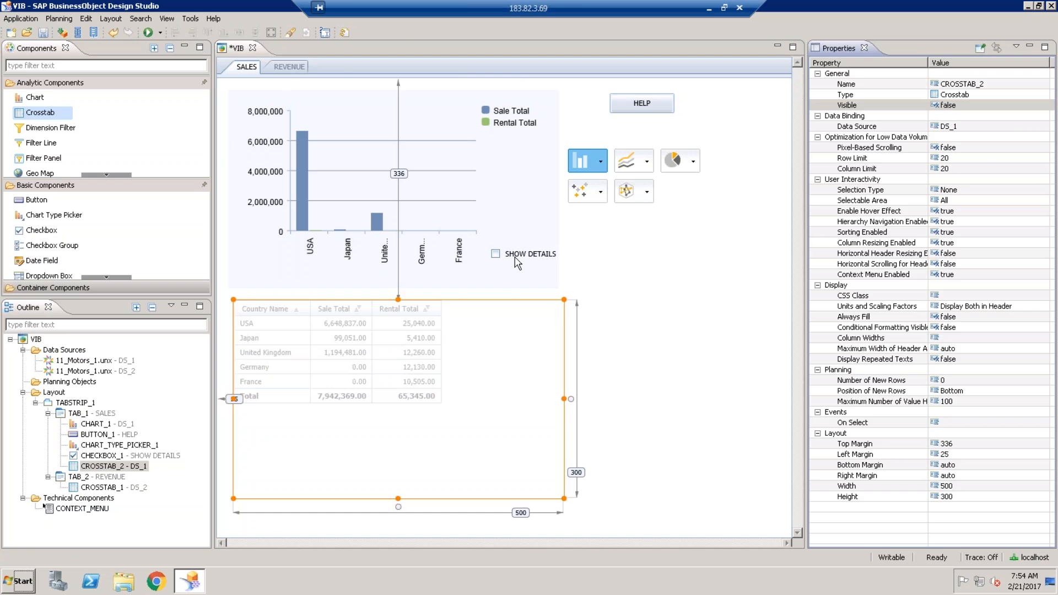
Step: Move the SHOW DETAILS checkbox just above the crosstab, about top margin 290 and left margin 237, and open its On Click script
drag(517, 262, 356, 282)
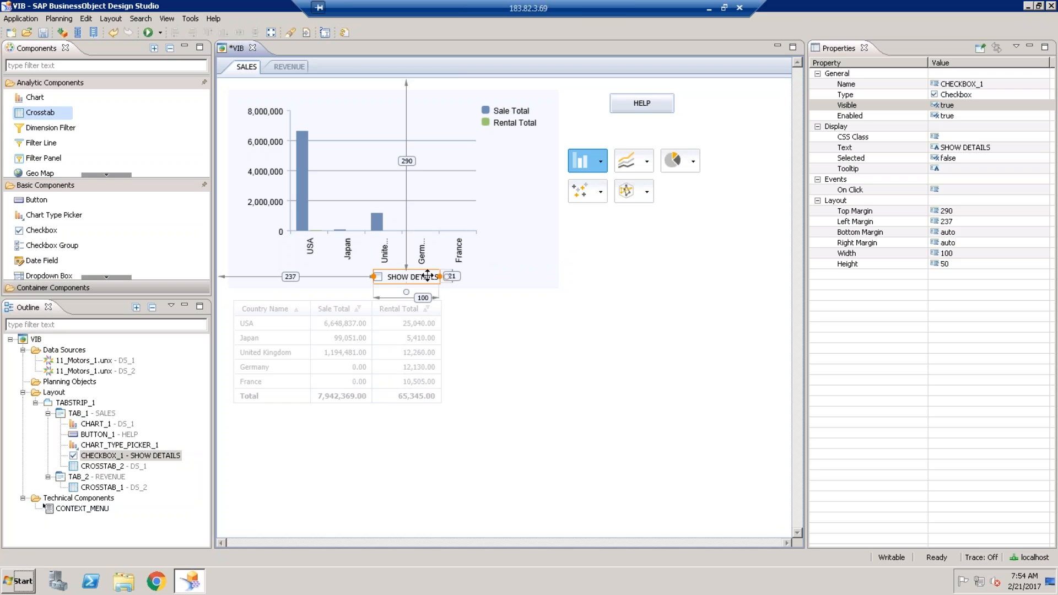
click(1028, 190)
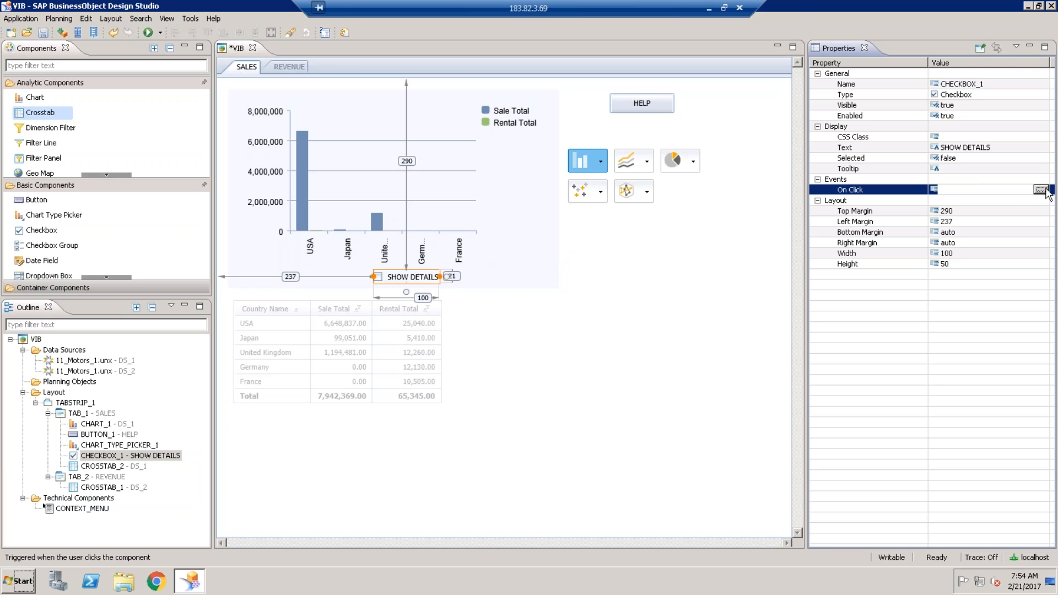
click(1045, 190)
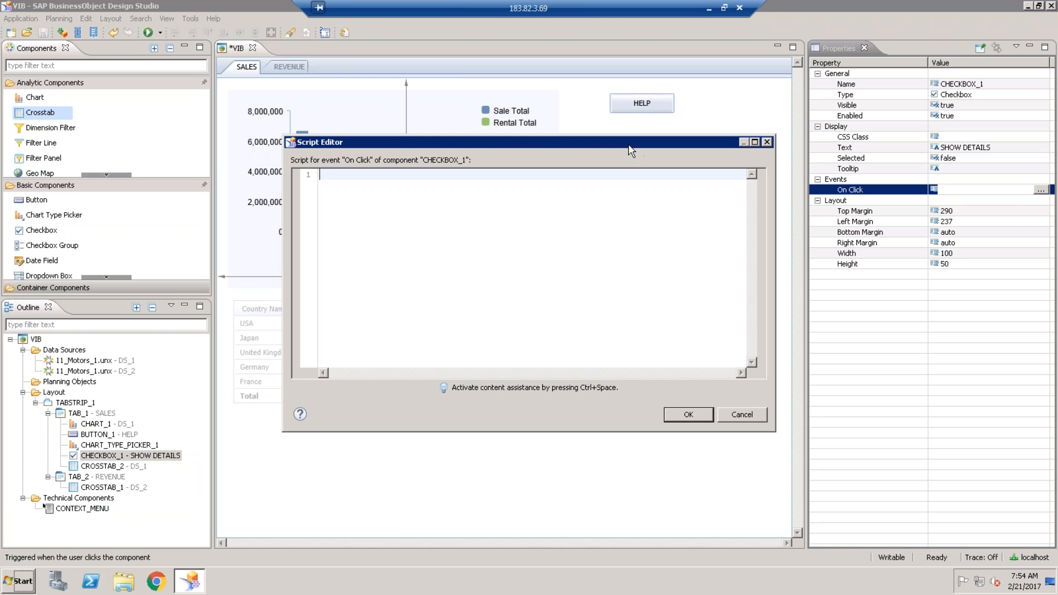
drag(628, 144, 852, 163)
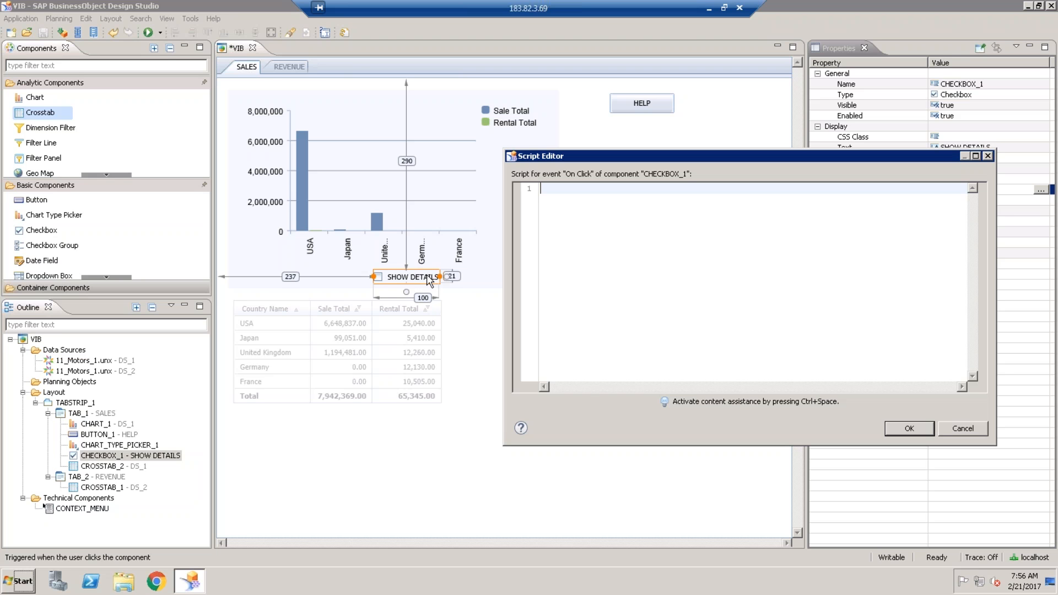
Step: Insert an if-block template into the checkbox's On Click script using content assistance
key(ctrl+space)
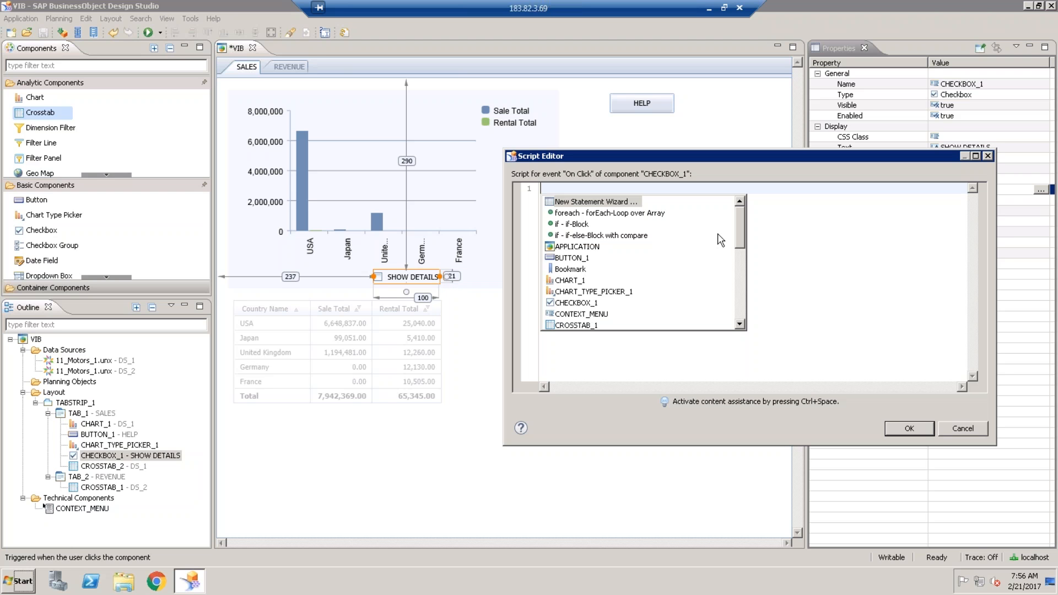
mouse_move(738, 234)
mouse_down()
mouse_move(741, 302)
mouse_move(748, 223)
mouse_up()
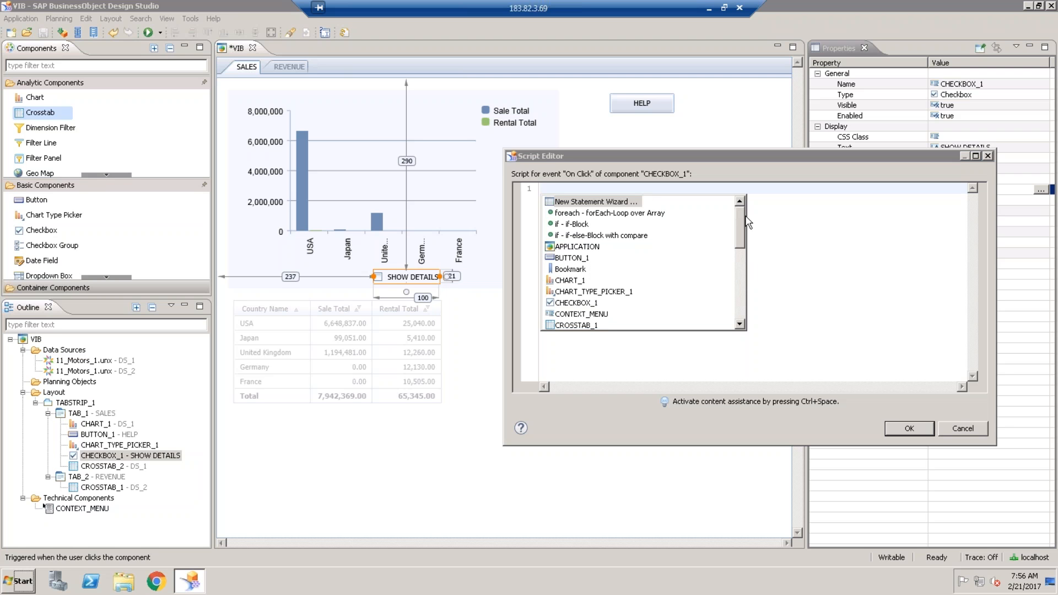
double_click(577, 225)
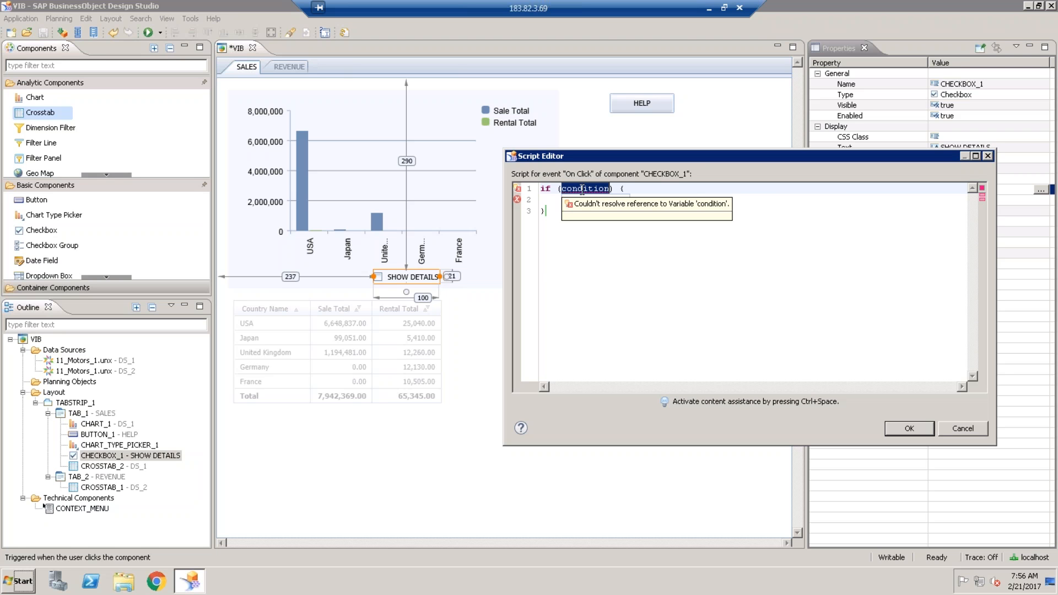
Step: Replace the condition placeholder of the if-block with the component CHECKBOX_1
key(ctrl+space)
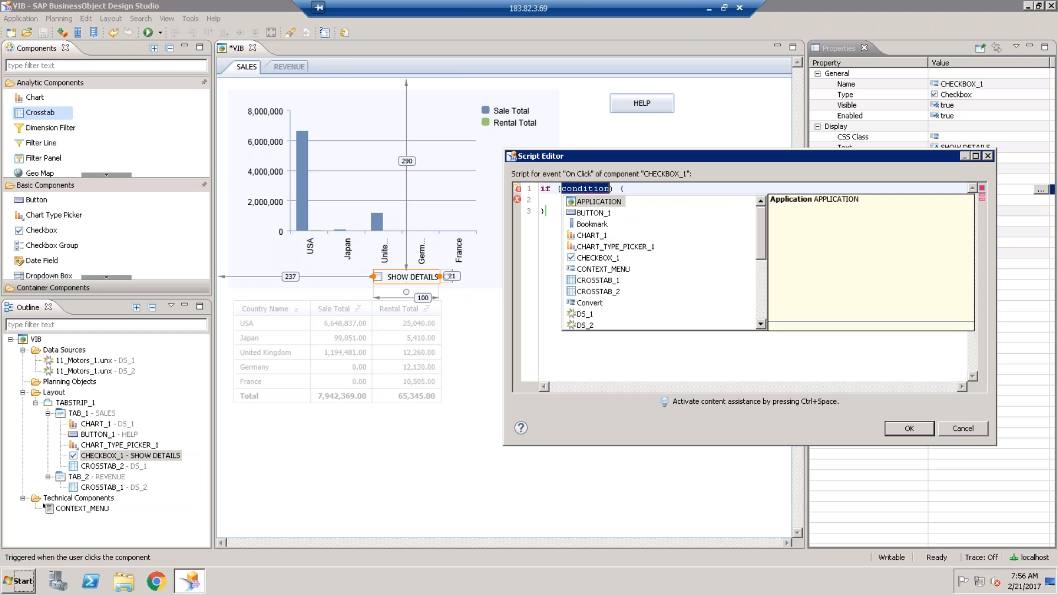
text(ch)
key(Down)
key(Down)
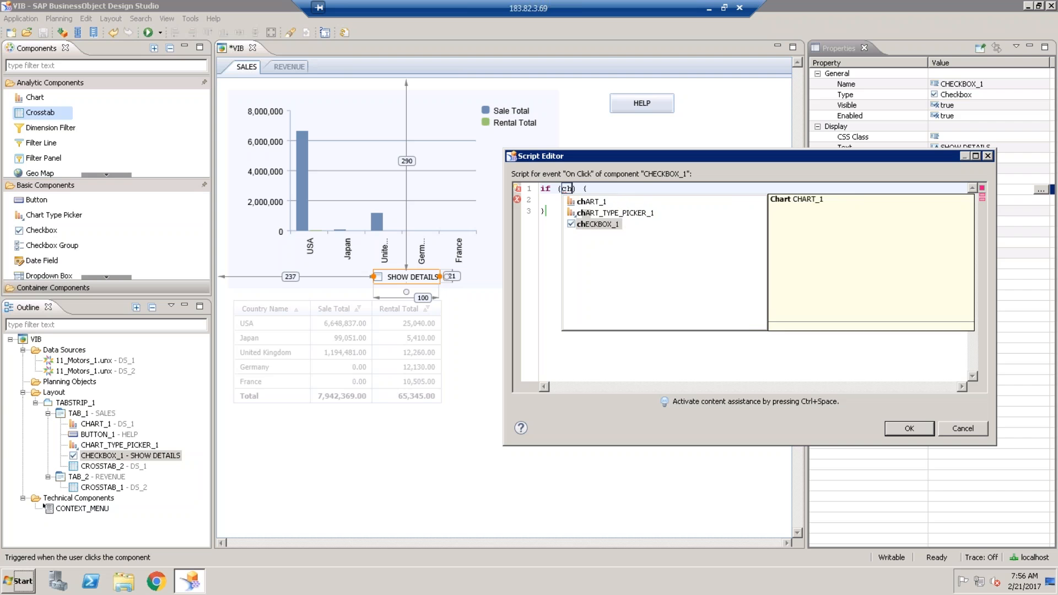
key(Return)
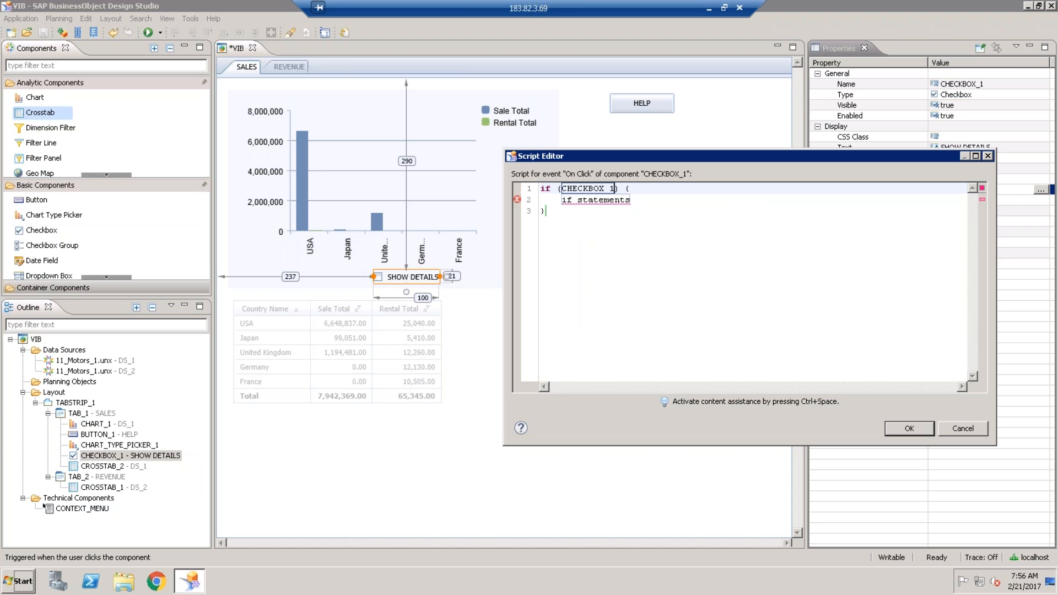
Step: Complete the if condition so that it reads CHECKBOX_1.isChecked()== true
text(.)
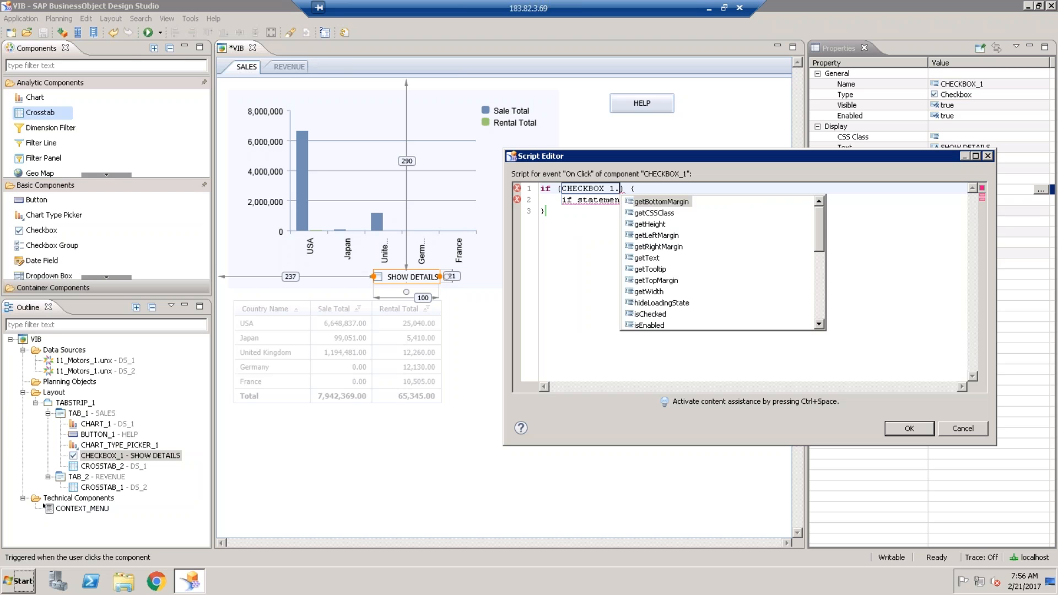
key(BackSpace)
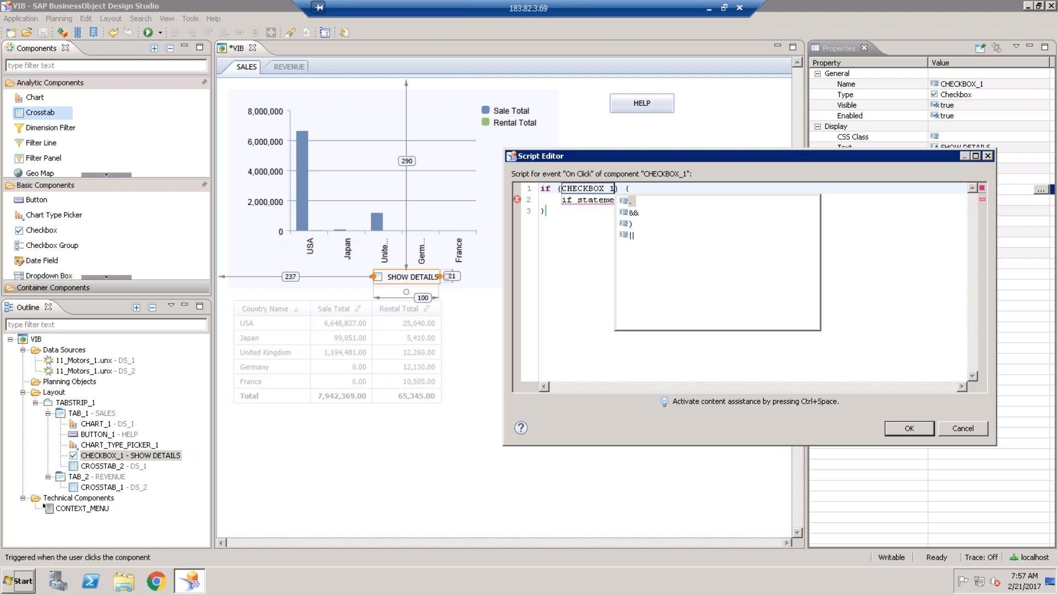
text(.)
key(Escape)
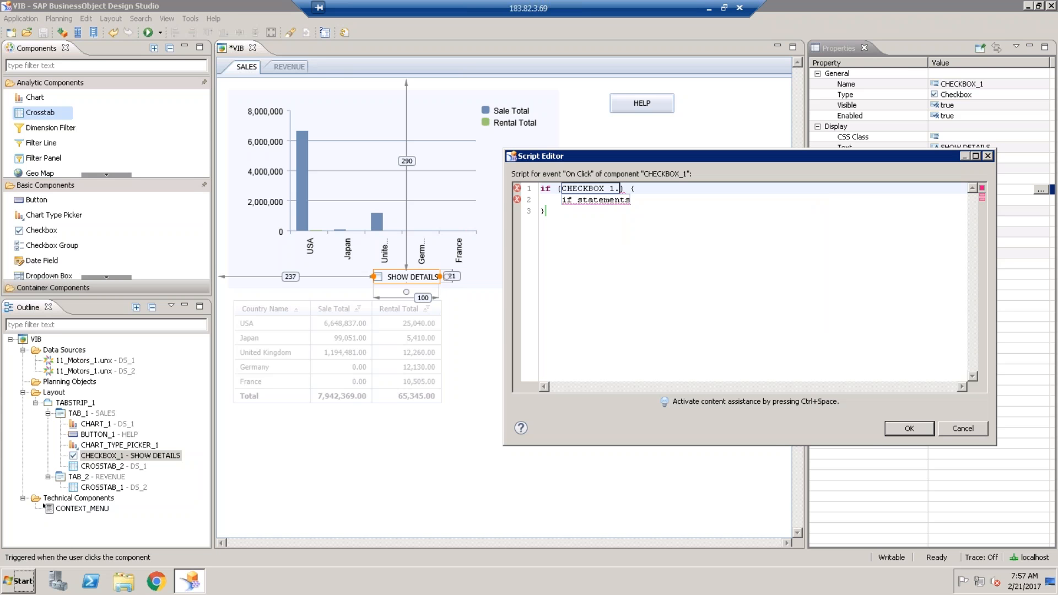
key(BackSpace)
text(.)
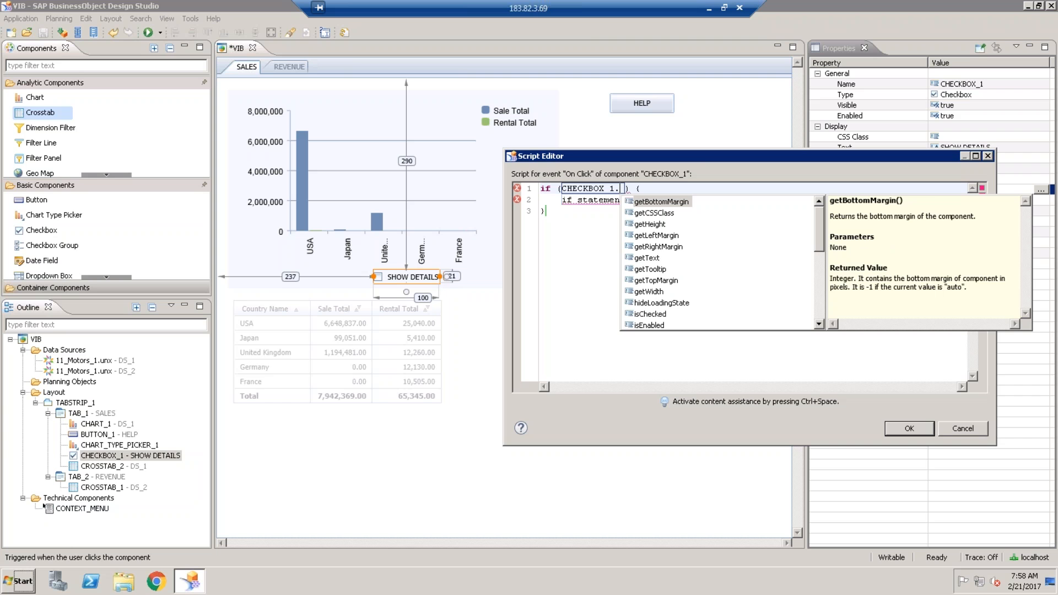
drag(821, 241, 821, 246)
click(652, 303)
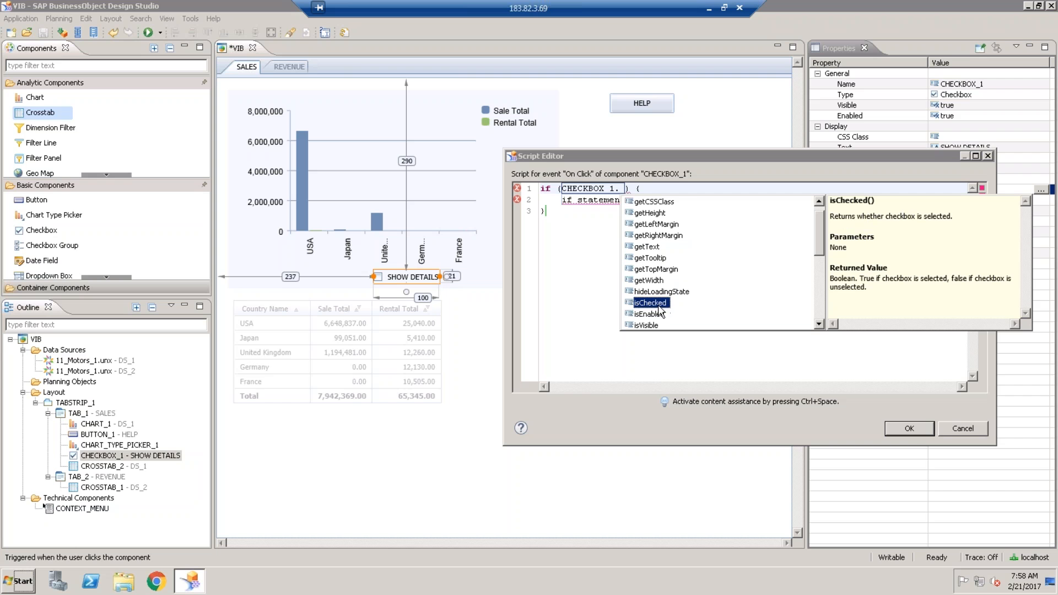
key(Return)
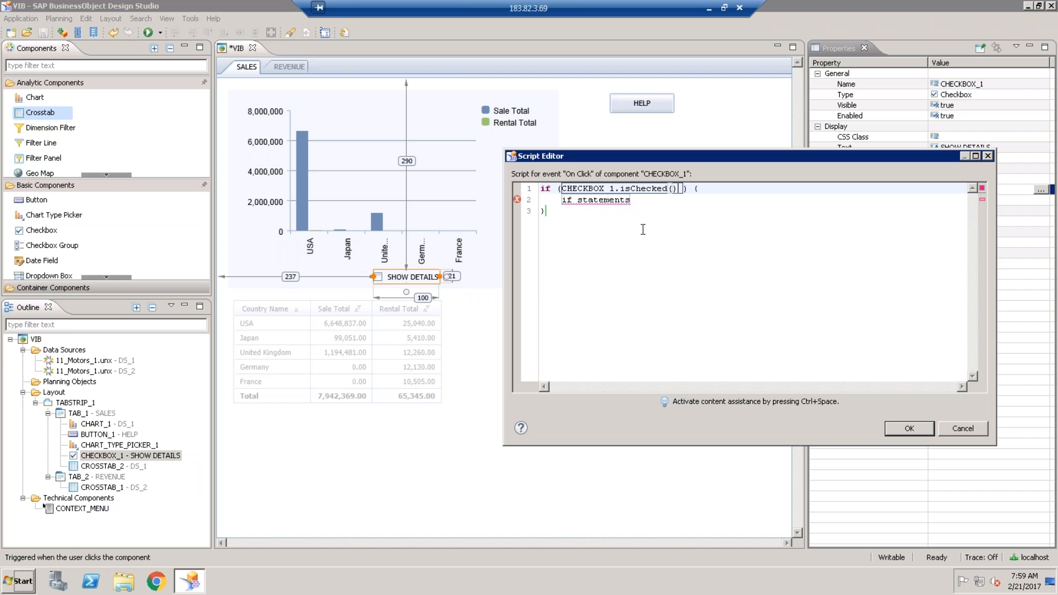
text(== true)
Step: Replace the if-block's statement placeholder with the component CROSSTAB_2 using content assistance
key(Tab)
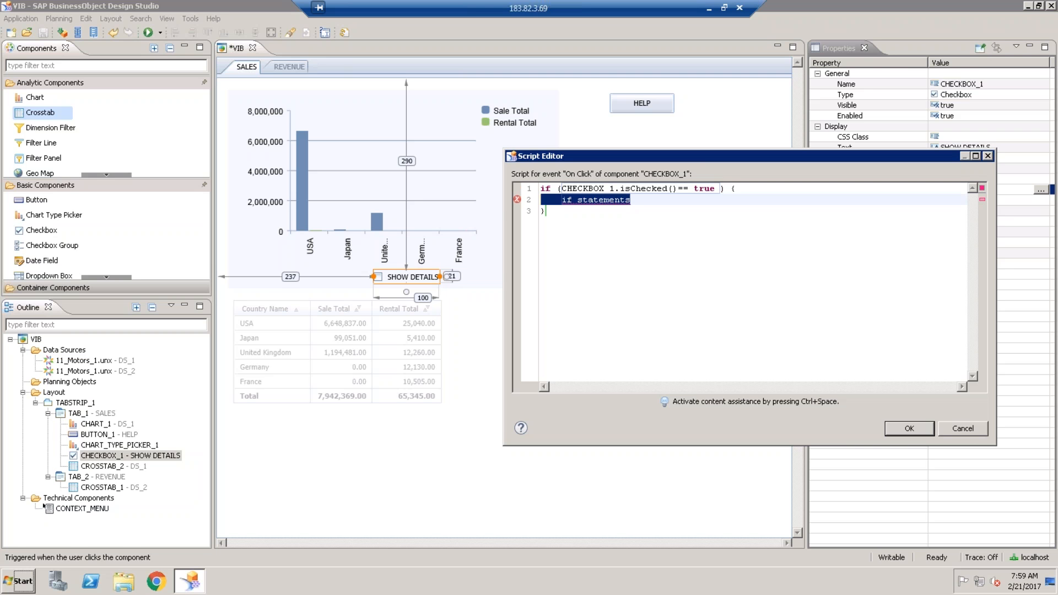
key(BackSpace)
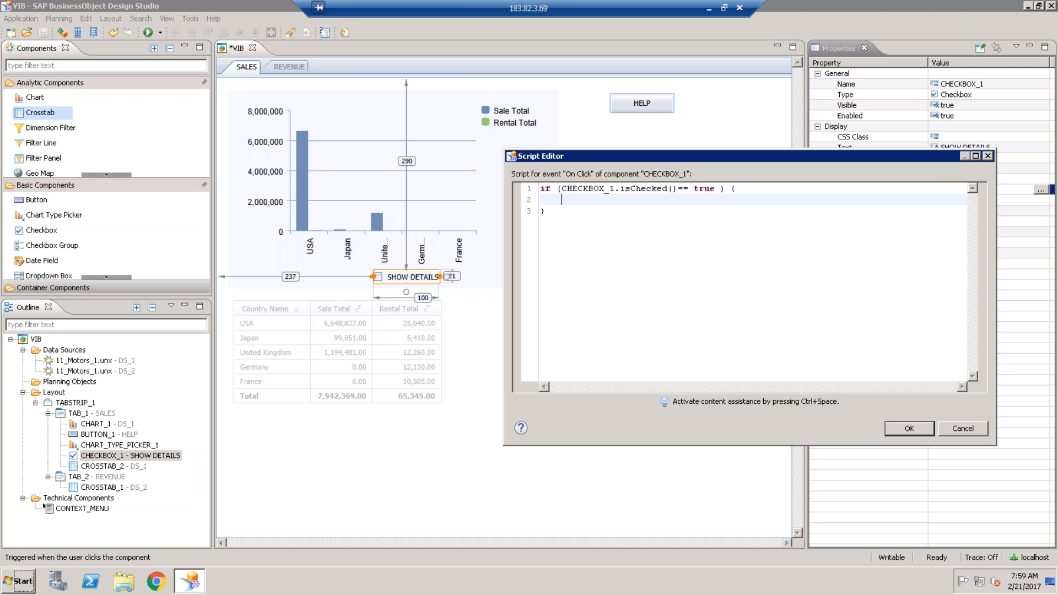
key(ctrl+space)
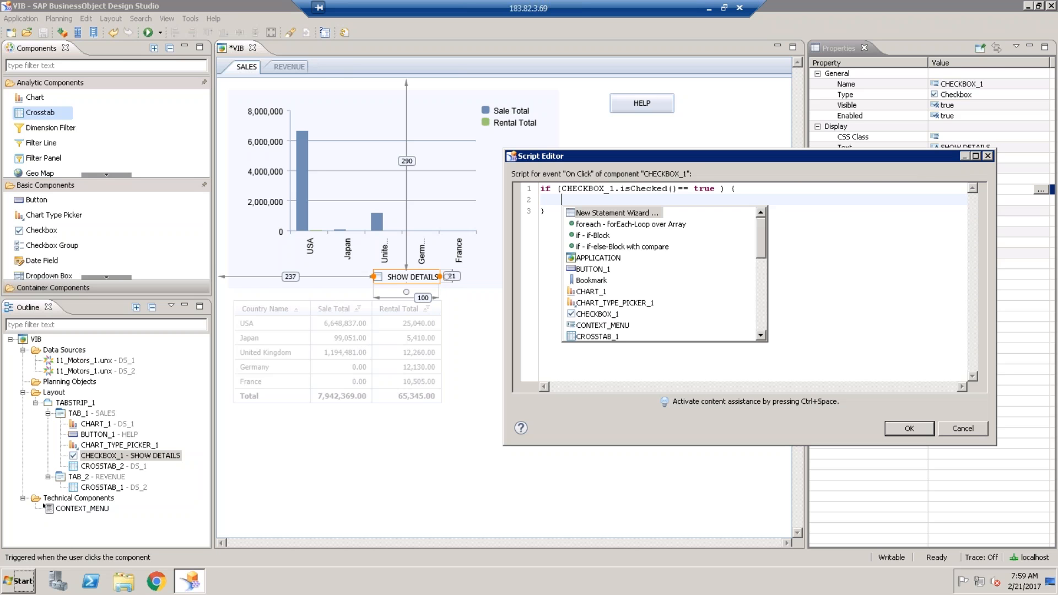
text(cr)
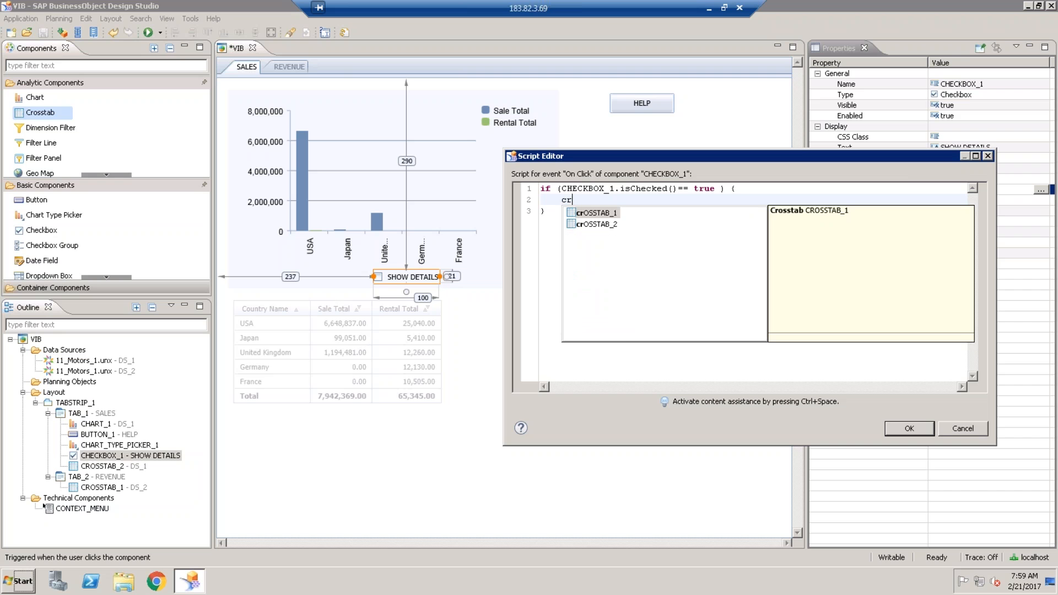
key(Down)
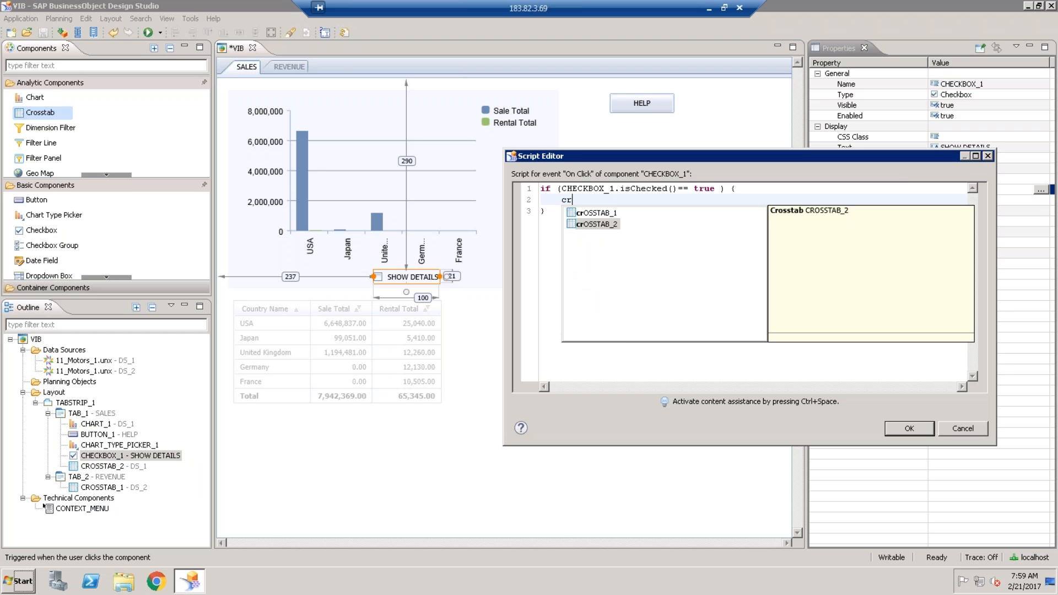
key(Return)
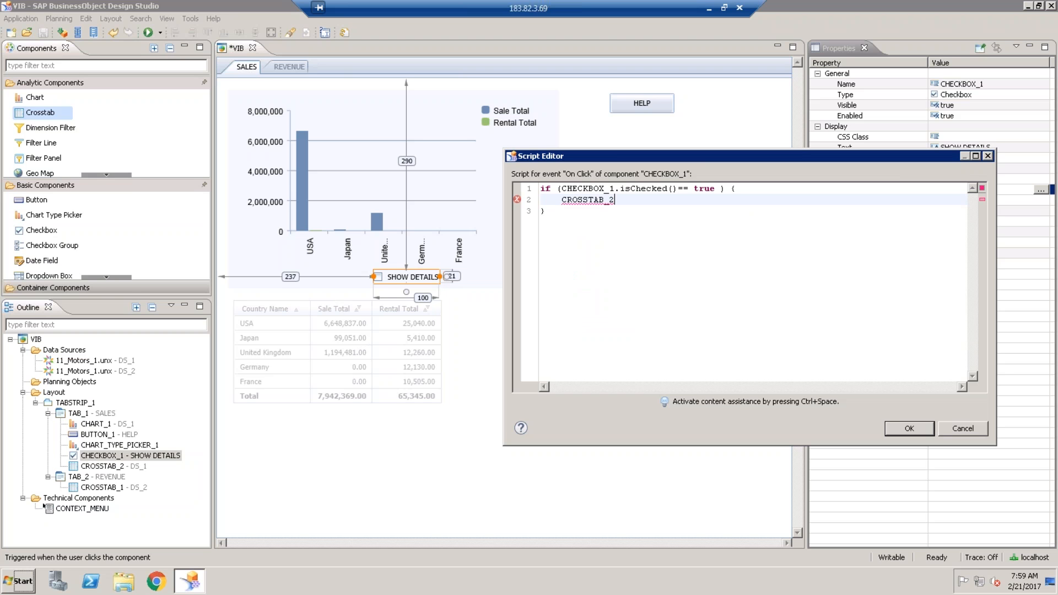
Step: Extend the CROSSTAB_2 statement with the setVisible method and set its argument to true
text(.)
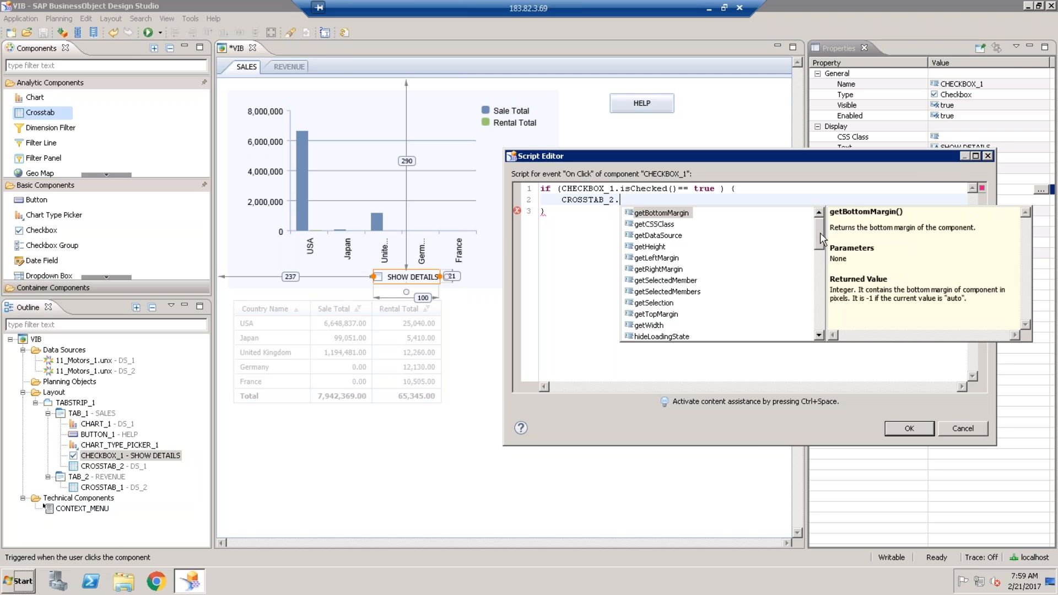
drag(820, 233, 821, 327)
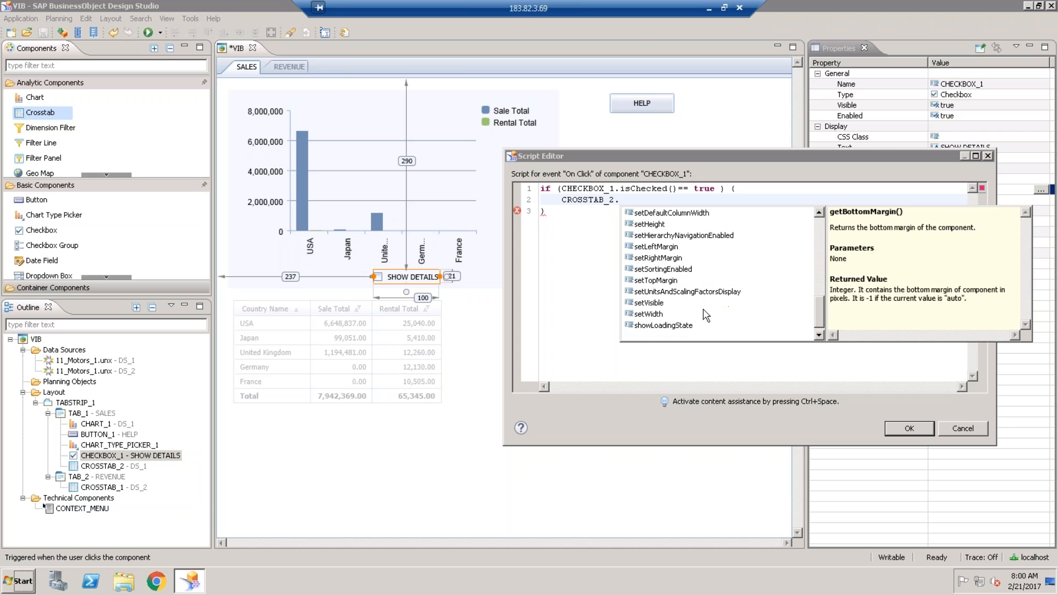
click(654, 308)
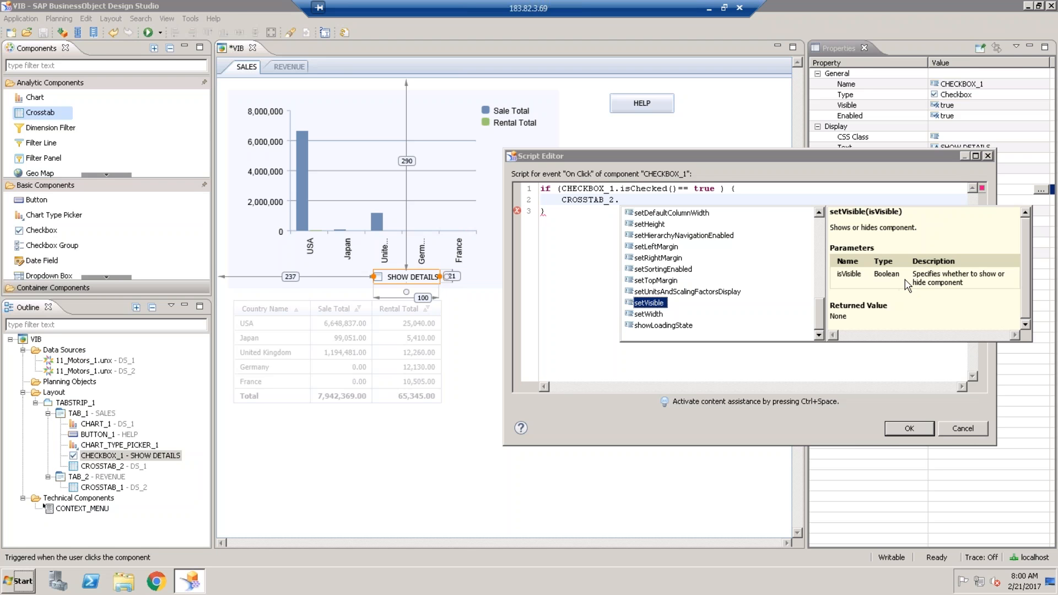
click(656, 308)
double_click(656, 306)
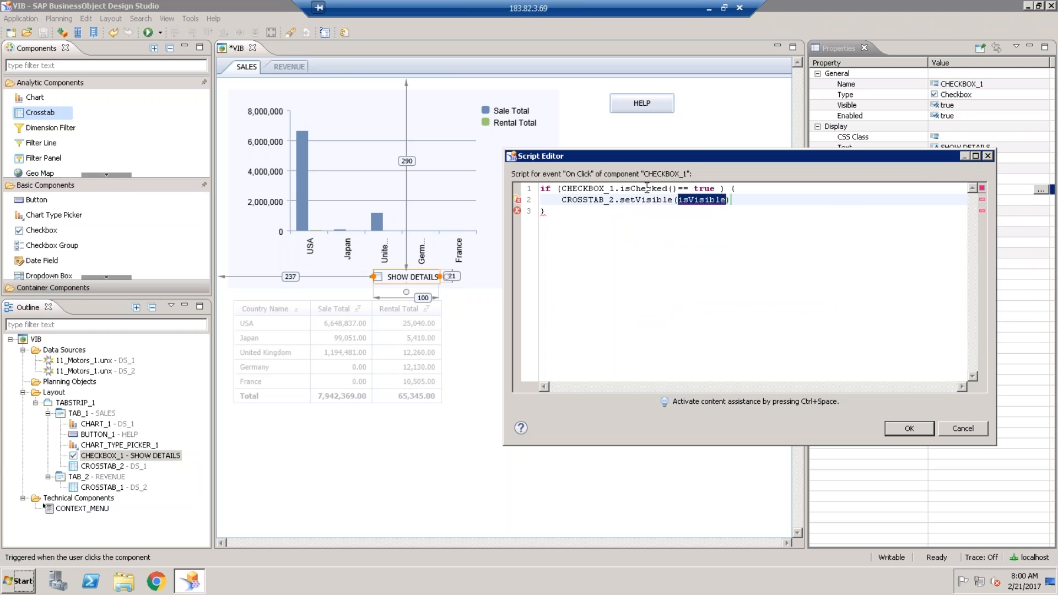
mouse_move(648, 188)
mouse_move(709, 200)
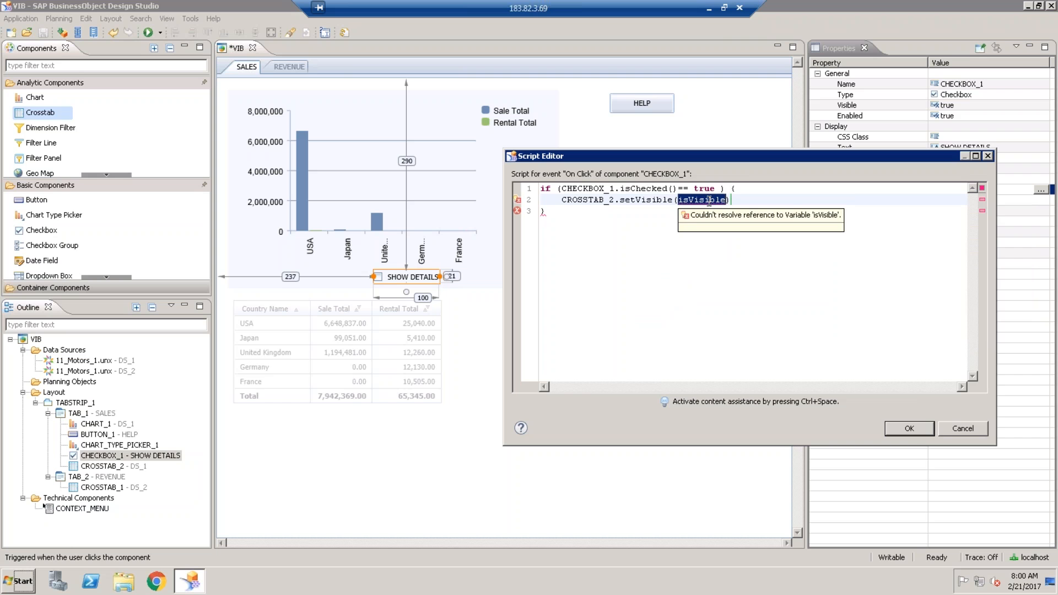
text(true)
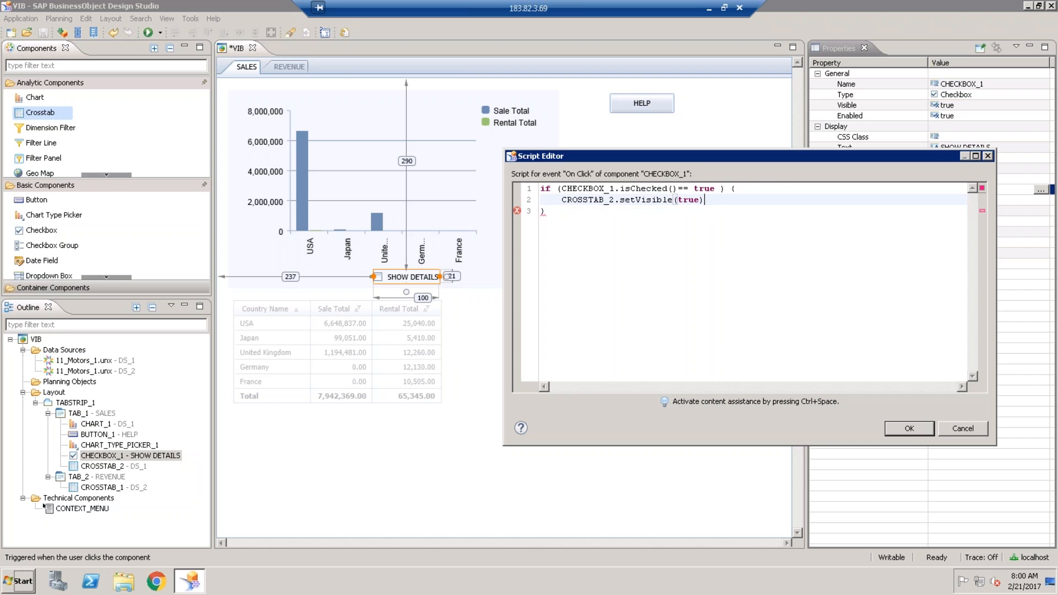
Step: Add an else branch with an empty pair of braces below the if-block
key(Down)
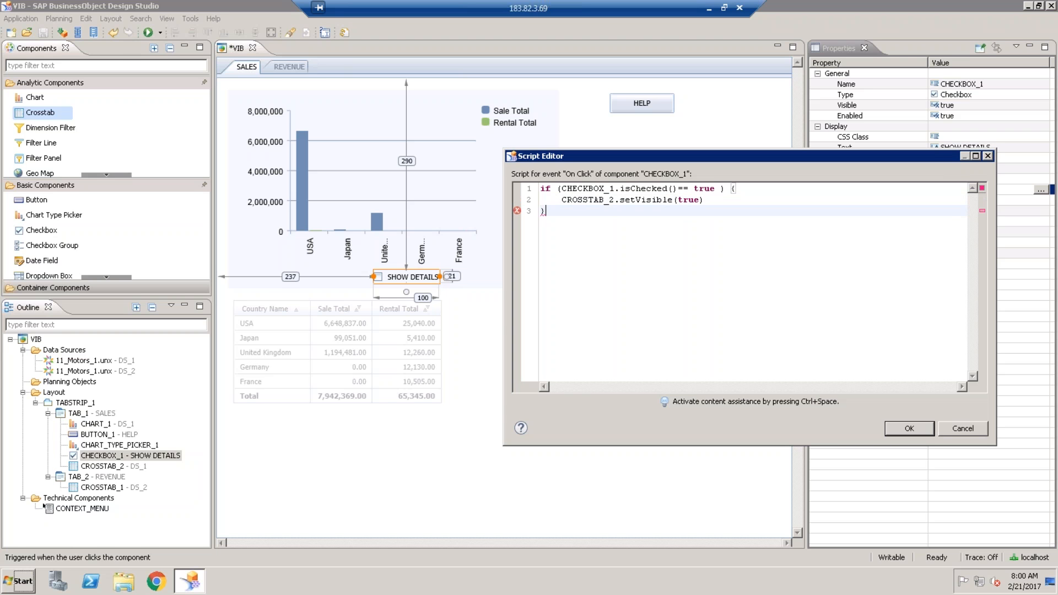
key(Return)
text(else)
key(Return)
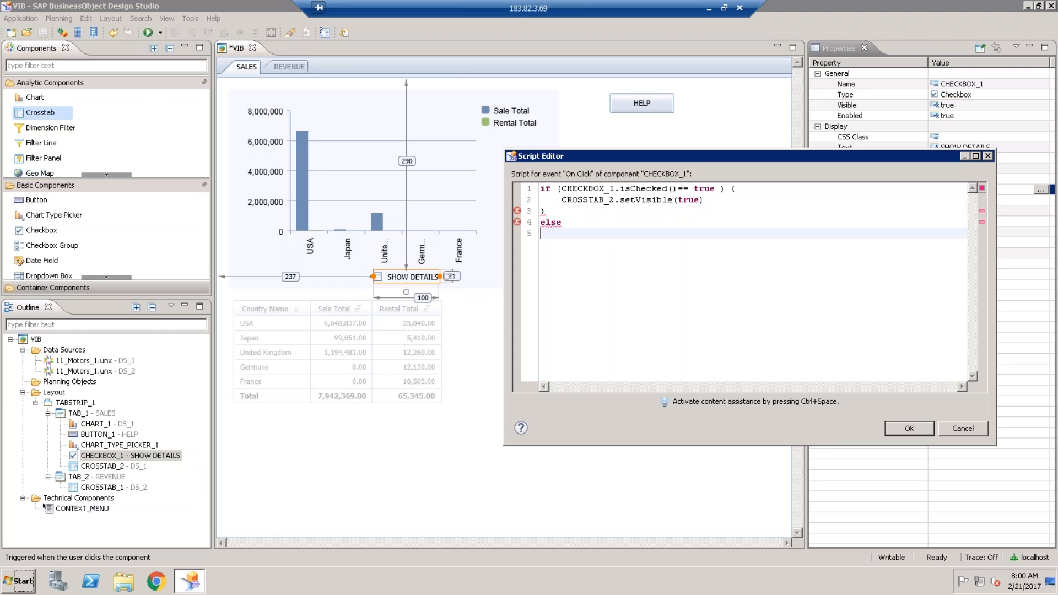
text({)
key(Return)
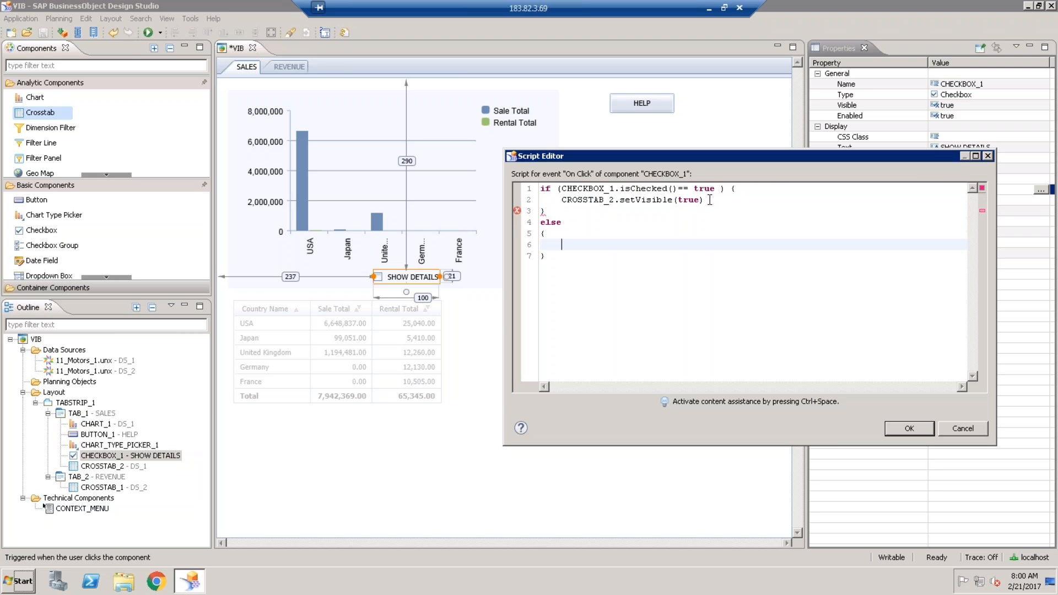
Step: Copy the setVisible call into the else block and change it to CROSSTAB_2.setVisible(false);
drag(701, 200, 564, 200)
key(ctrl+c)
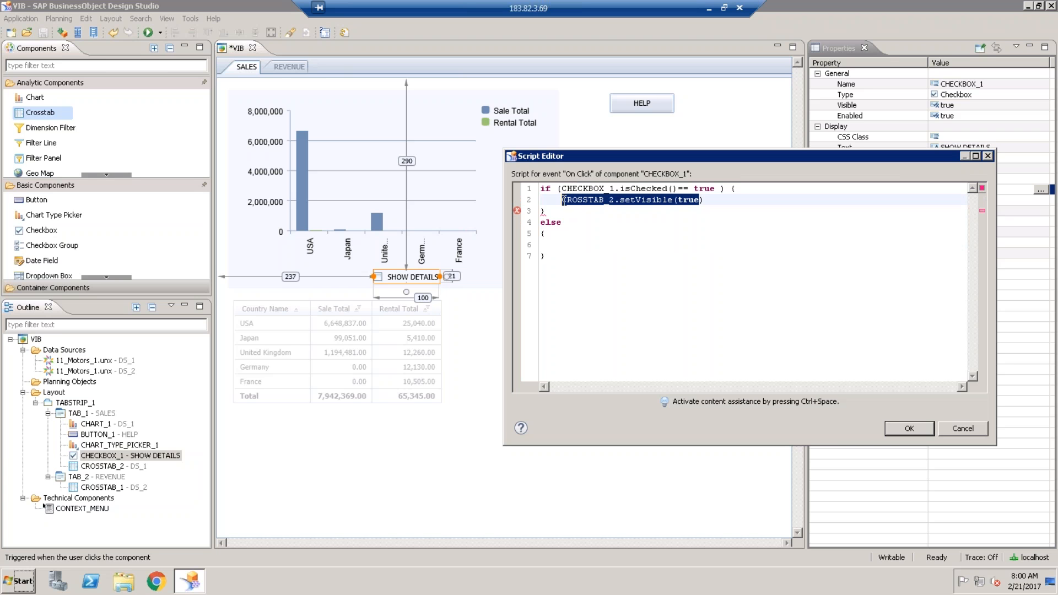
click(562, 243)
key(ctrl+v)
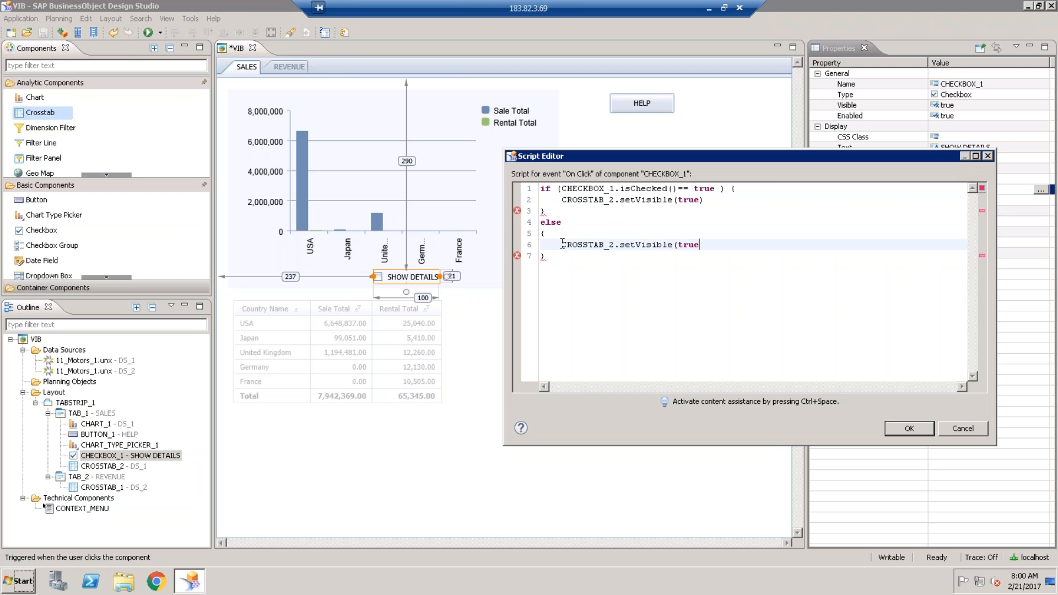
key(BackSpace)
key(BackSpace)
key(BackSpace)
key(BackSpace)
text(false);)
Step: End the CROSSTAB_2.setVisible(true) statement with a semicolon and accept the script
click(715, 199)
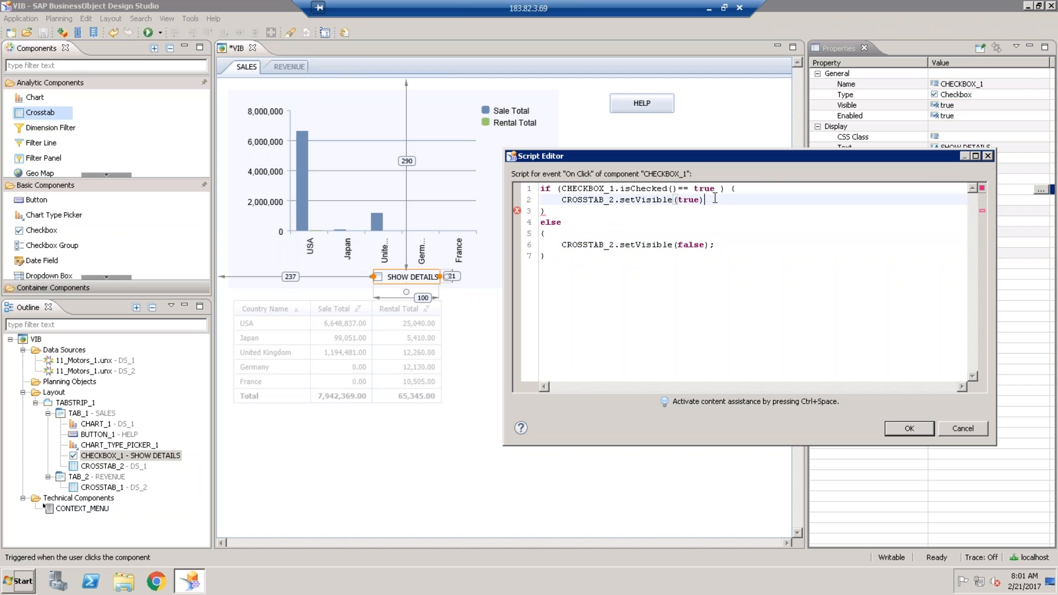
text(;)
click(904, 430)
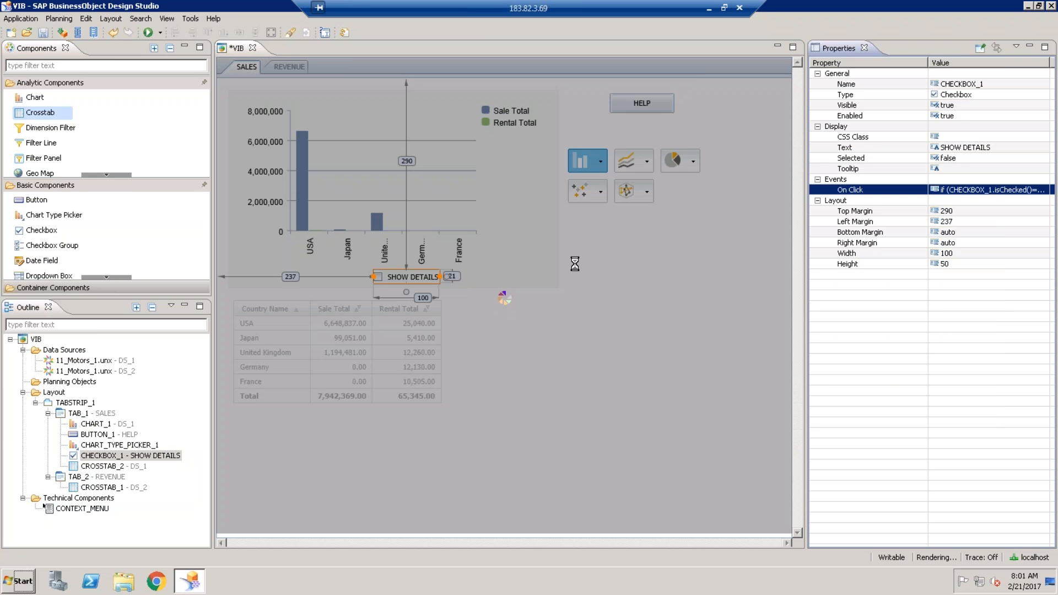
Step: Save and close the VIB application, and reopen it from the recent applications
click(43, 33)
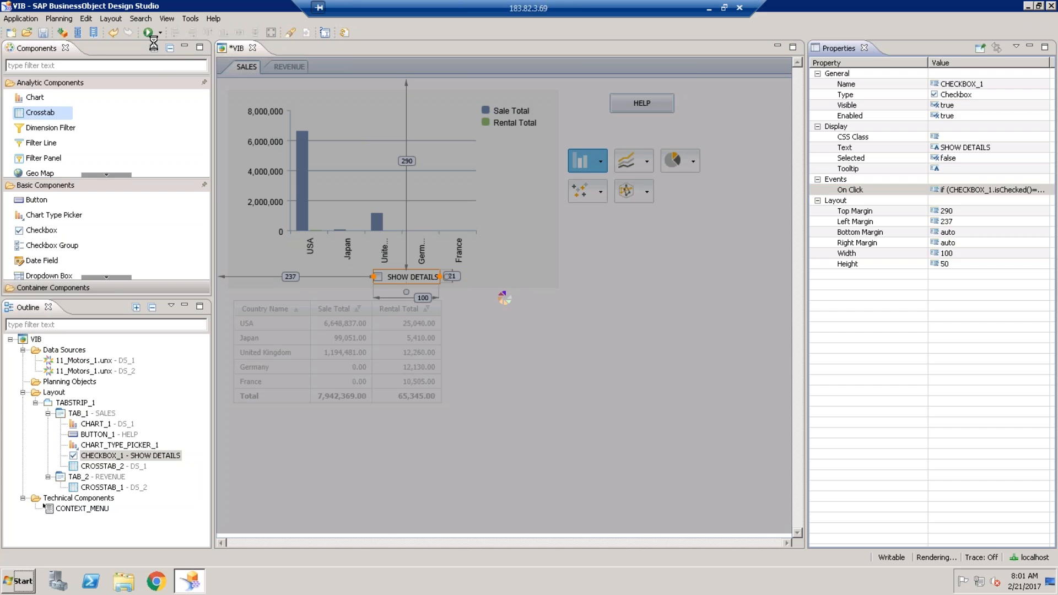
click(249, 47)
click(16, 19)
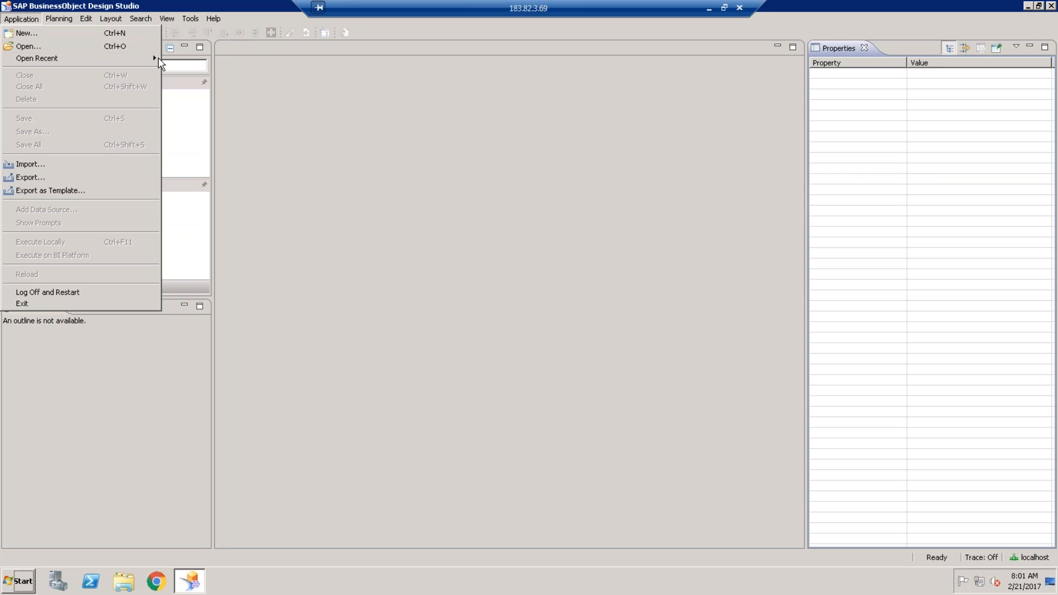
mouse_move(155, 58)
click(237, 59)
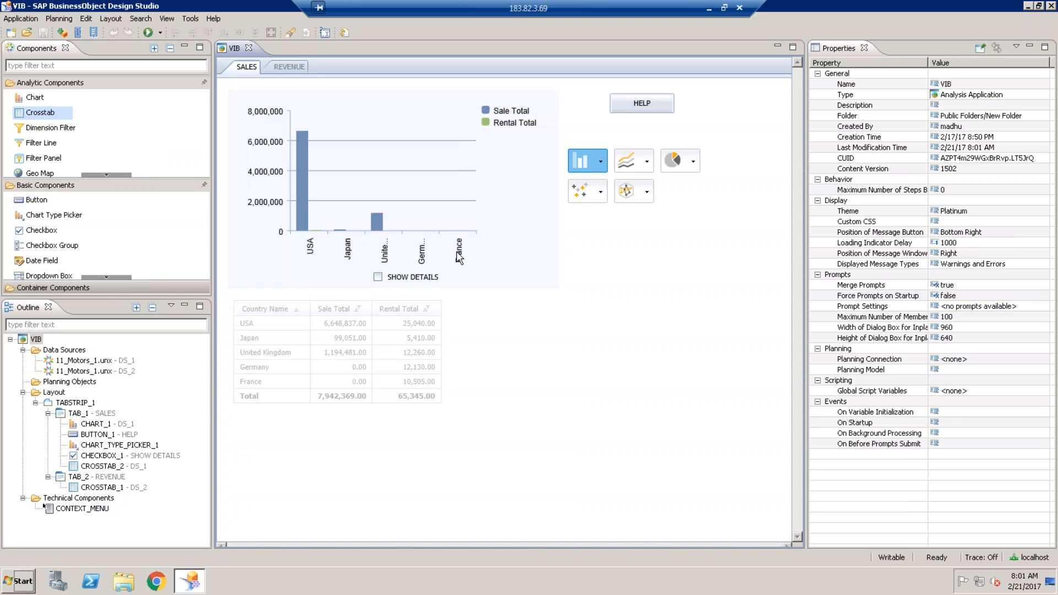
Step: Reopen the SHOW DETAILS checkbox's On Click script and start a new CROSSTAB_2 statement below setVisible(false) in the else block
click(432, 276)
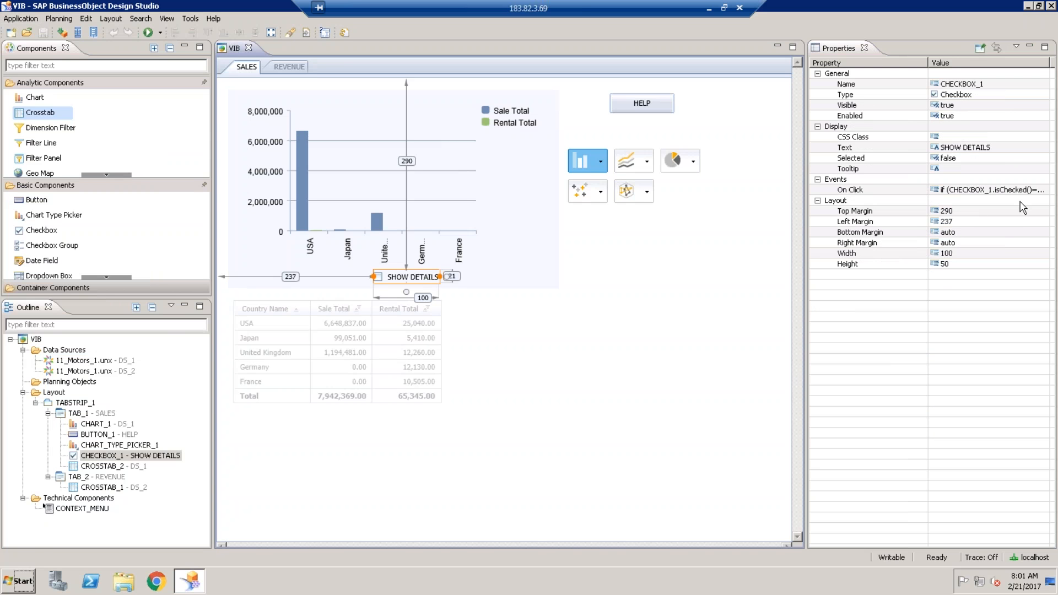
click(1026, 191)
click(1041, 189)
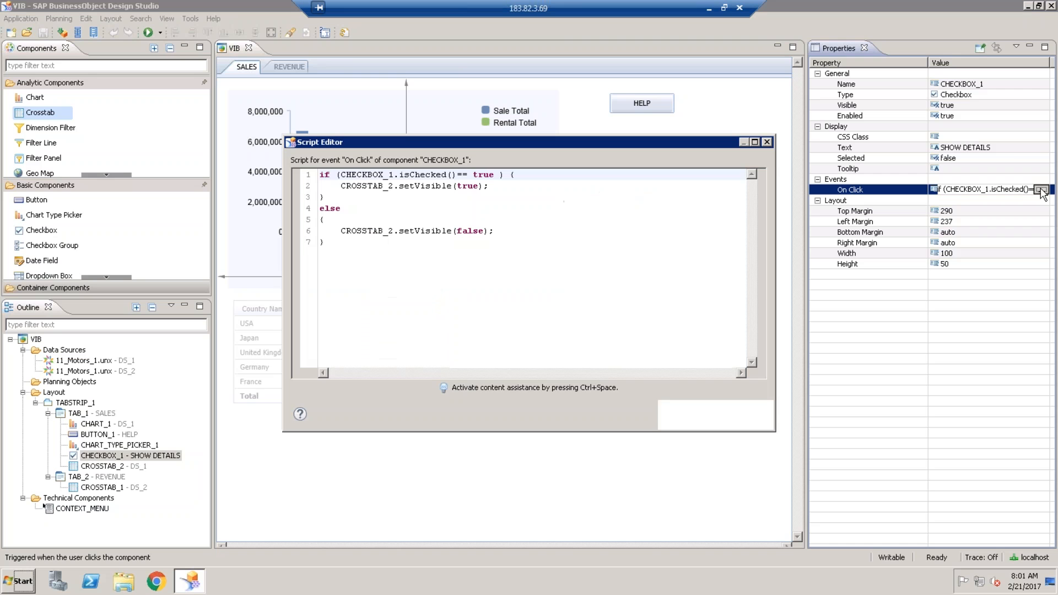
click(522, 234)
key(Return)
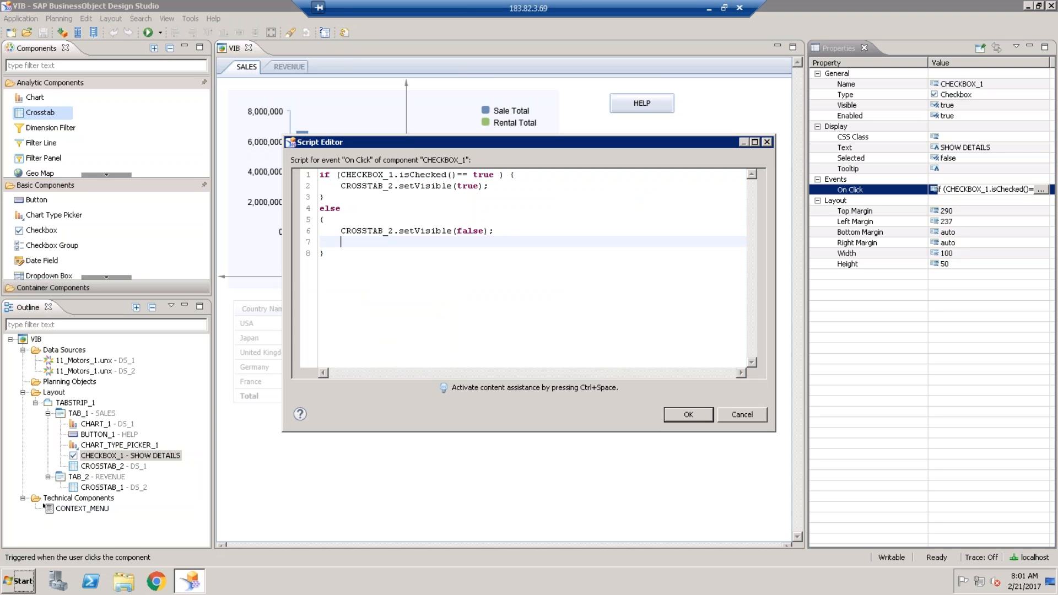
key(ctrl+space)
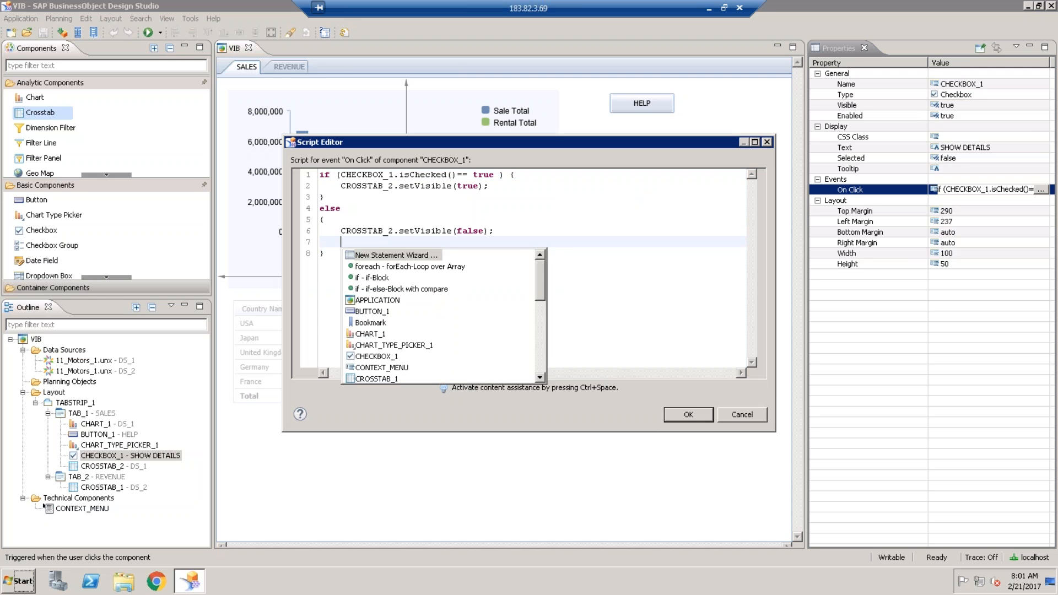
text(cr)
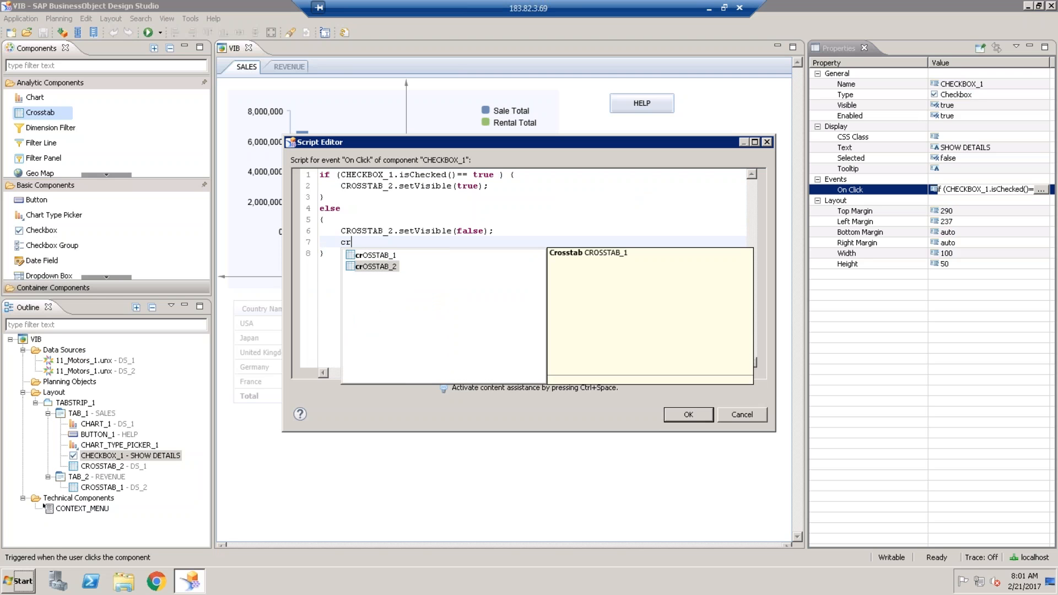
key(Return)
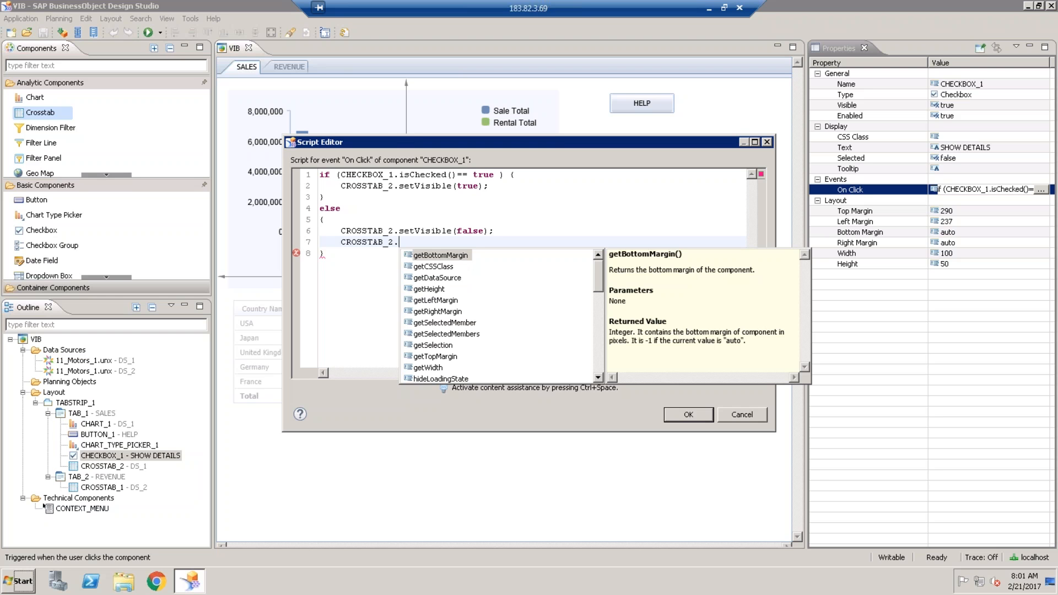
Step: Look through the methods available for CROSSTAB_2, read the description of isVisible, and leave the list without inserting a method
key(Down)
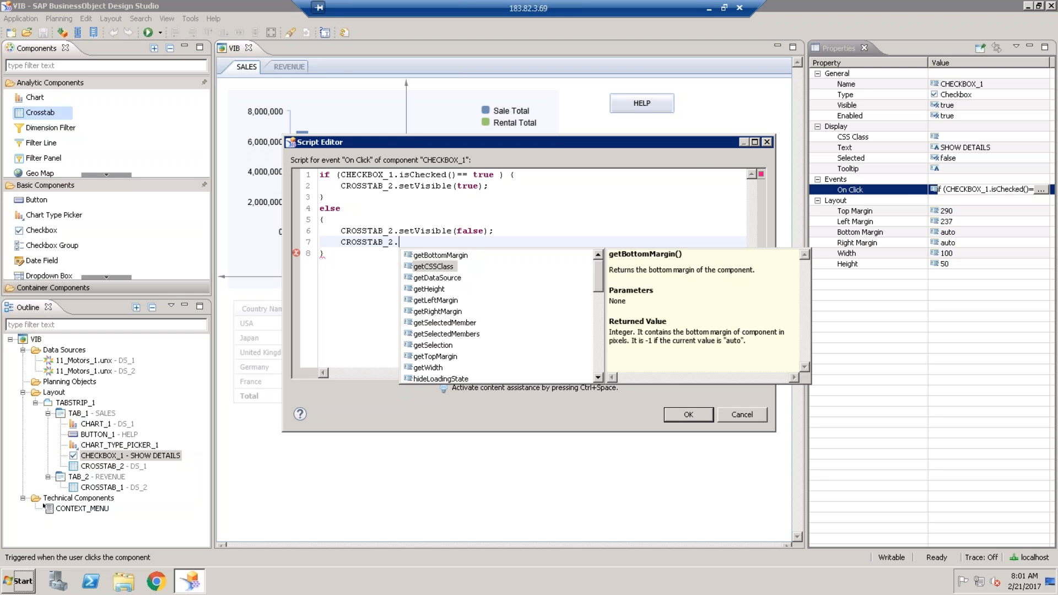
key(Down)
key(Down)
key(Down)
key(Down)
key(Down)
key(Down)
key(Down)
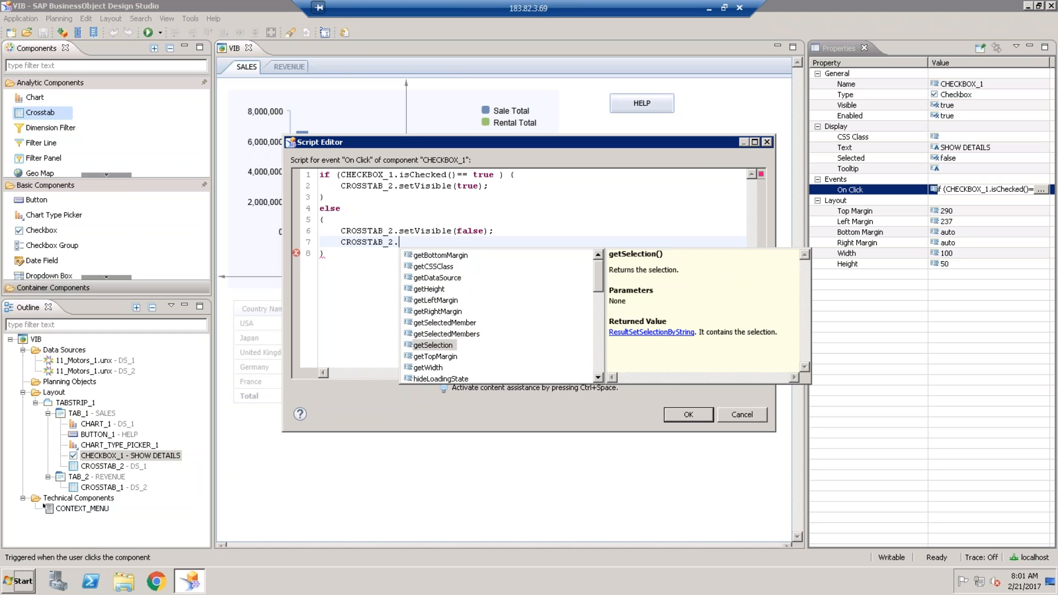
key(Down)
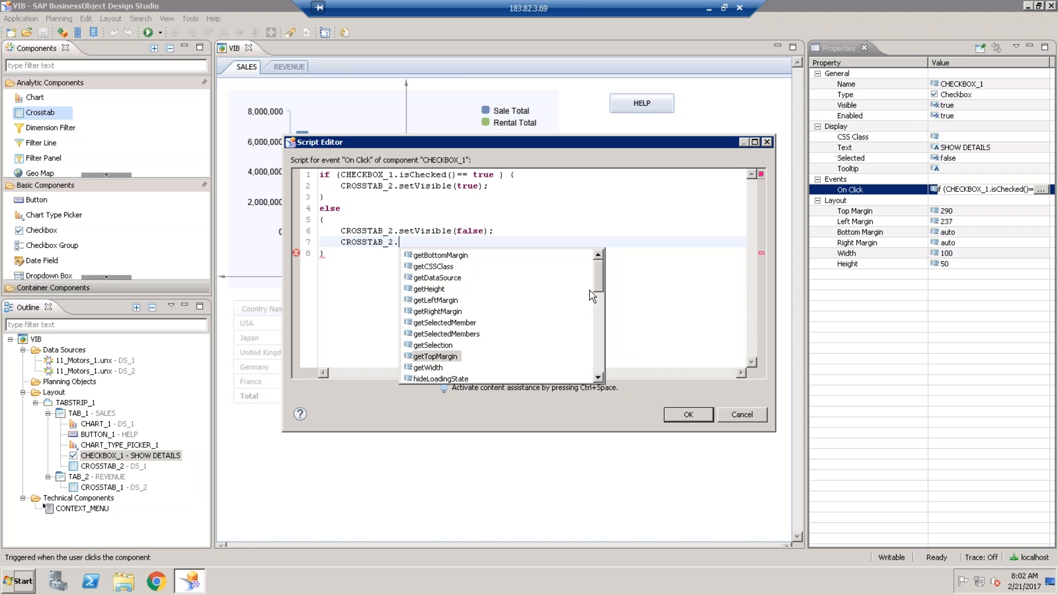
drag(598, 279, 598, 325)
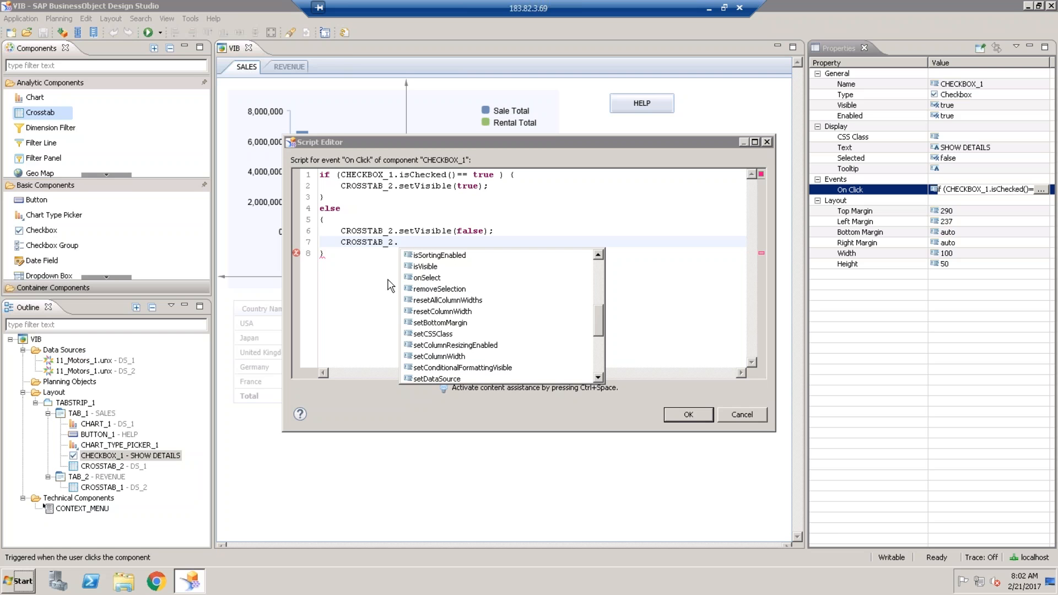
click(425, 268)
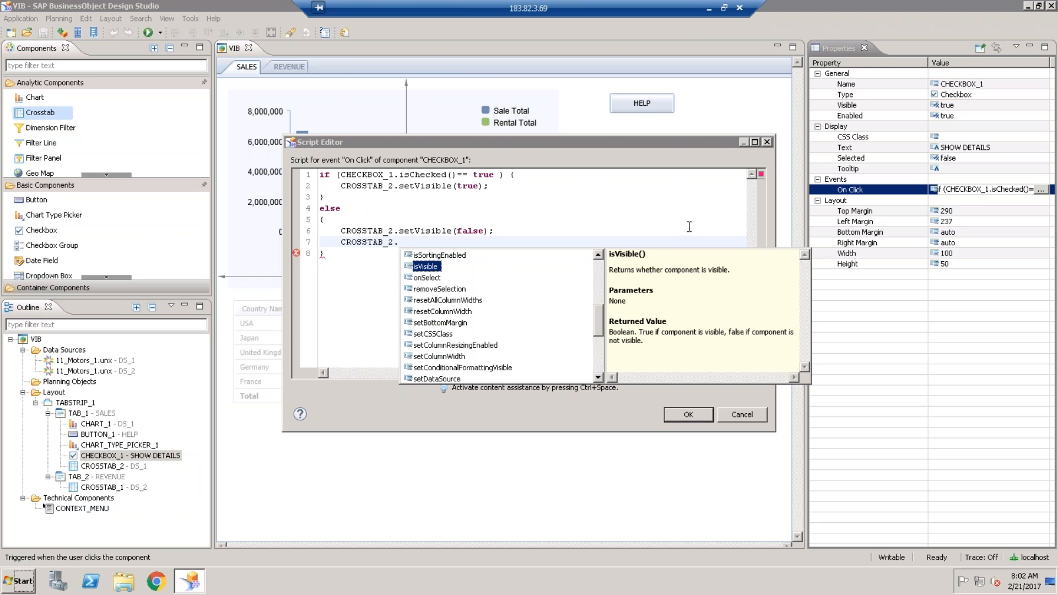
click(407, 231)
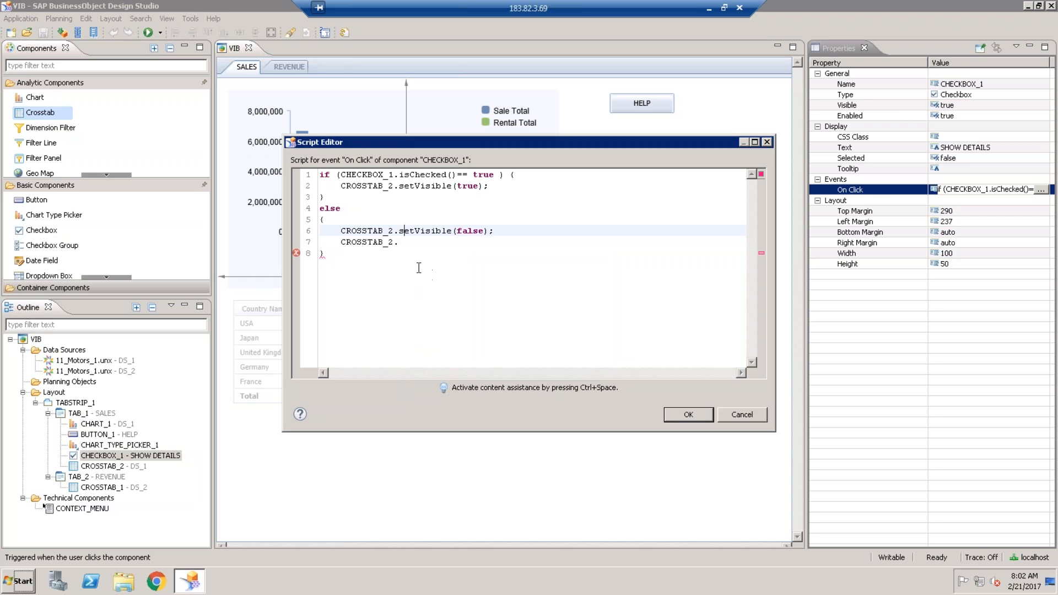
click(406, 243)
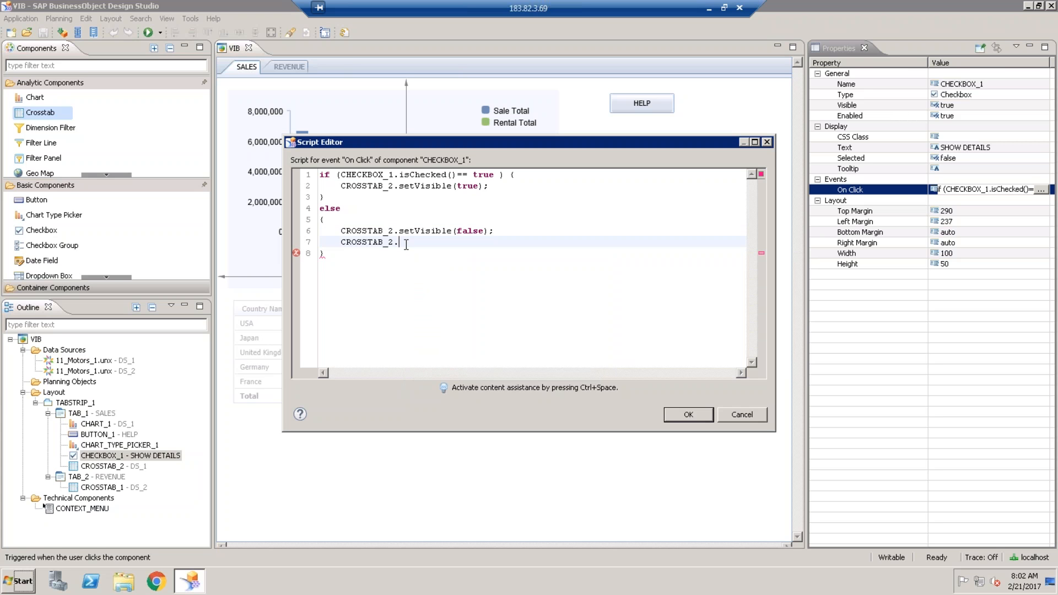
Step: Remove the unfinished CROSSTAB_2 statement from the else block and close the script, discarding the changes
drag(406, 244, 342, 246)
key(BackSpace)
mouse_move(435, 235)
click(741, 415)
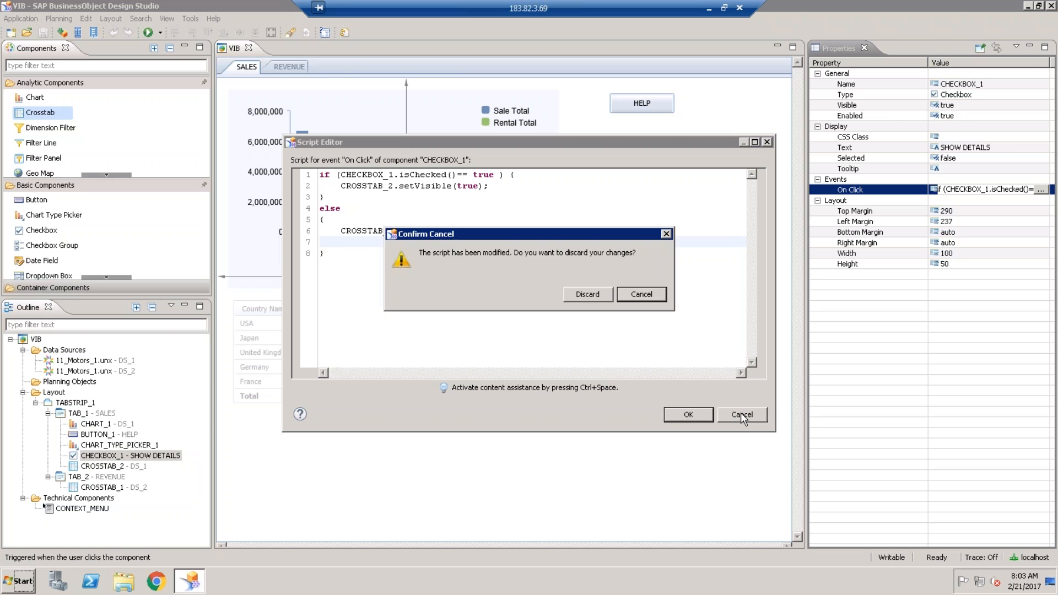
click(578, 294)
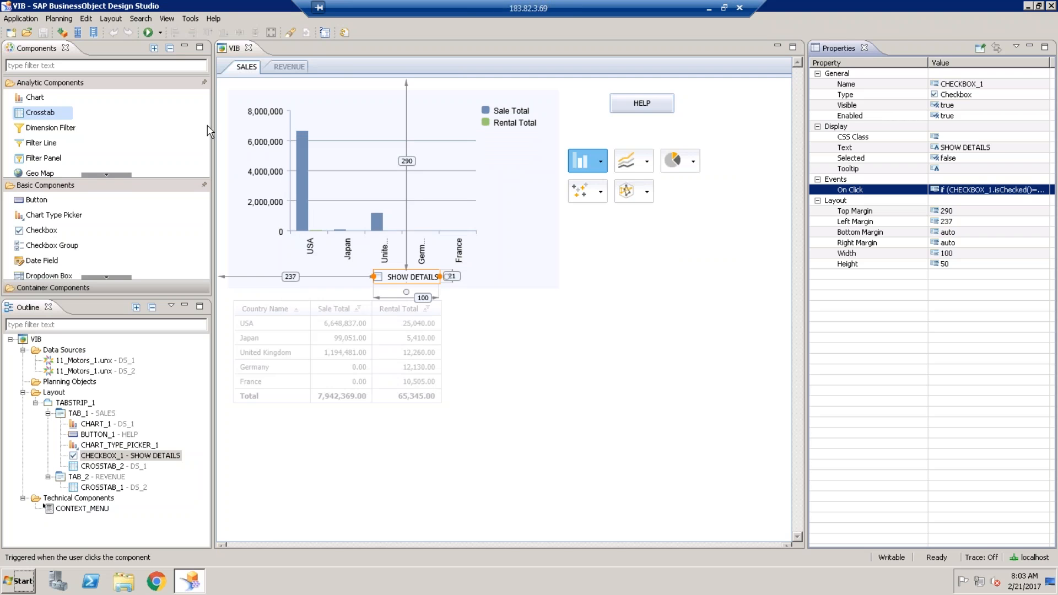
Step: Run the VIB application locally, test the SHOW DETAILS checkbox by switching it on, off and on again, and close the preview
click(150, 33)
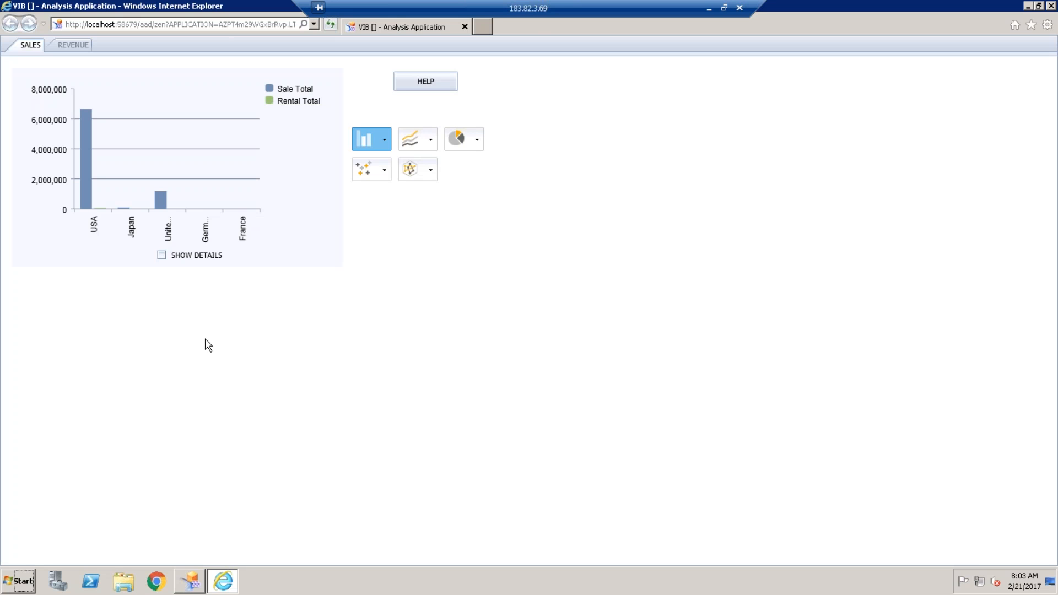
click(162, 255)
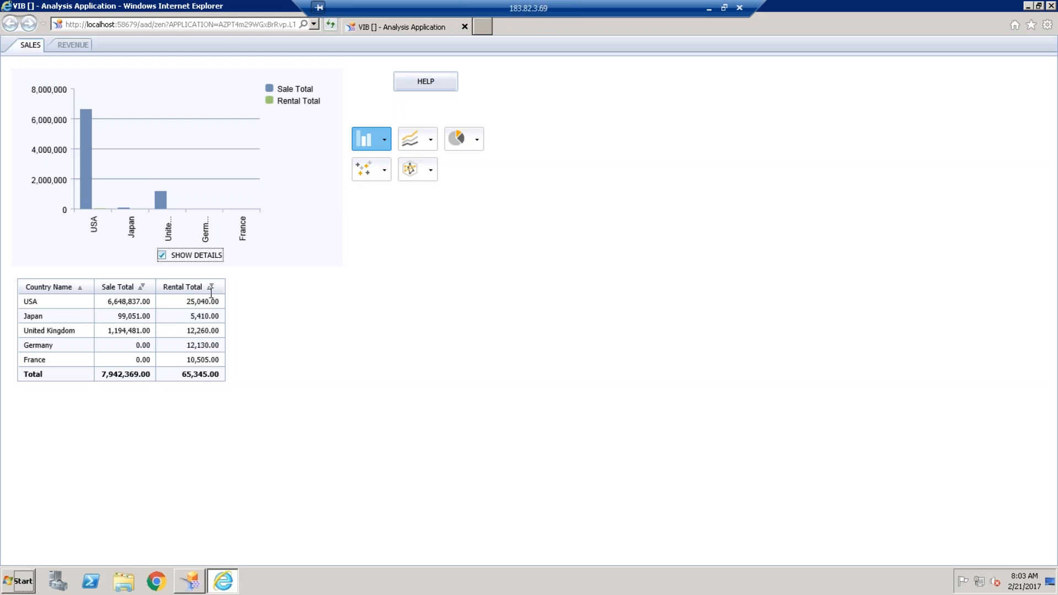
click(161, 256)
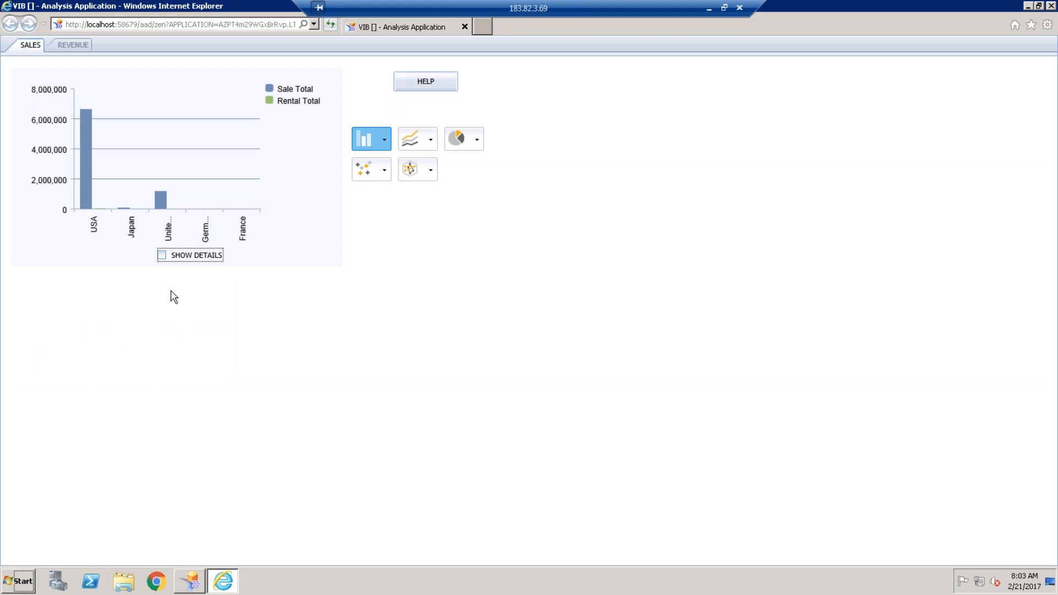
click(161, 256)
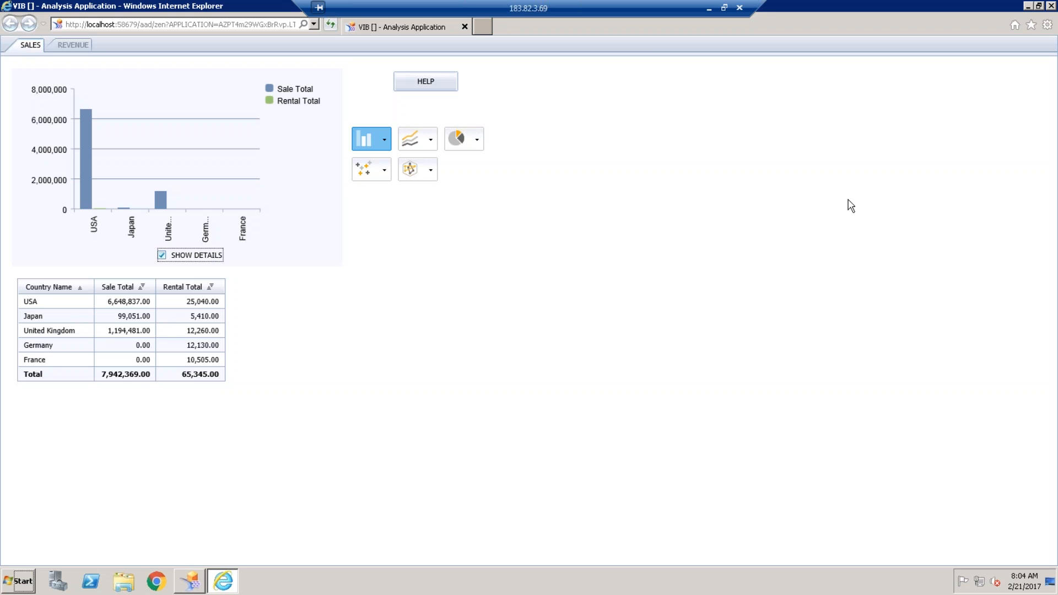
click(1052, 7)
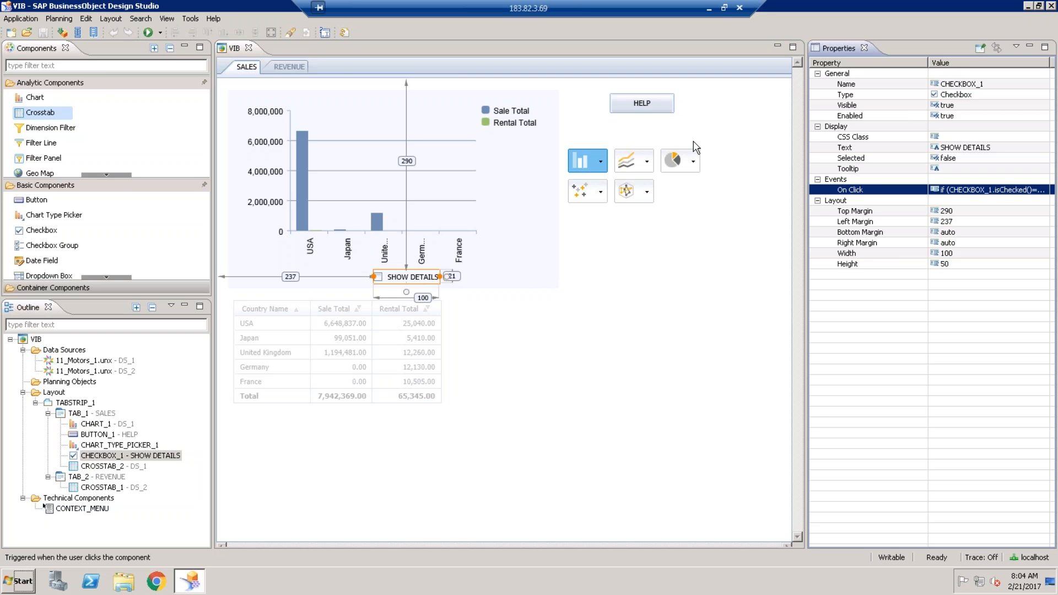
Step: Add a Checkbox Group below the chart type picker on the SALES tab and save the application
click(103, 82)
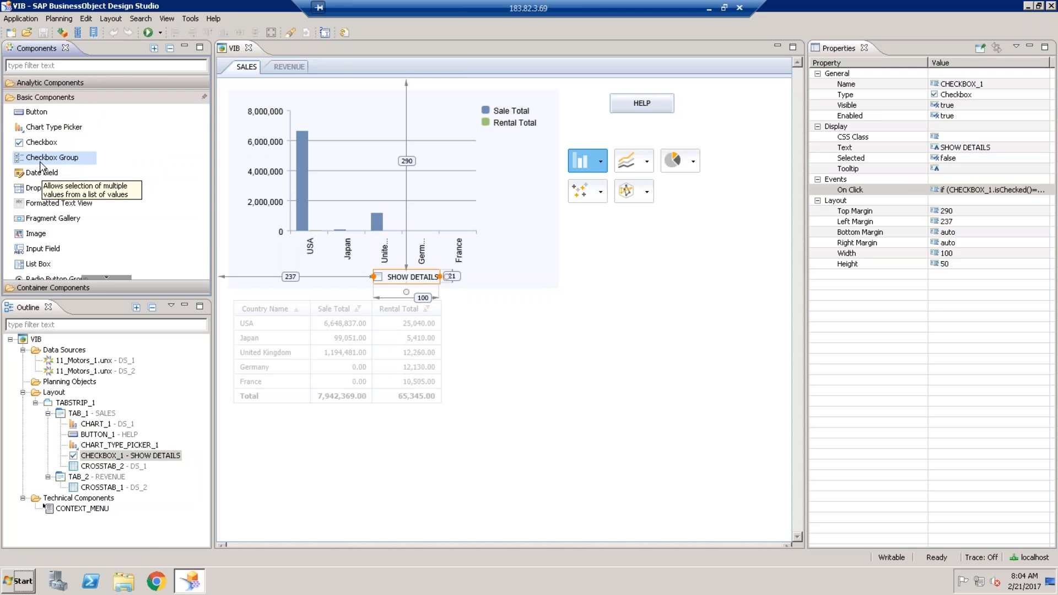
drag(51, 165, 573, 250)
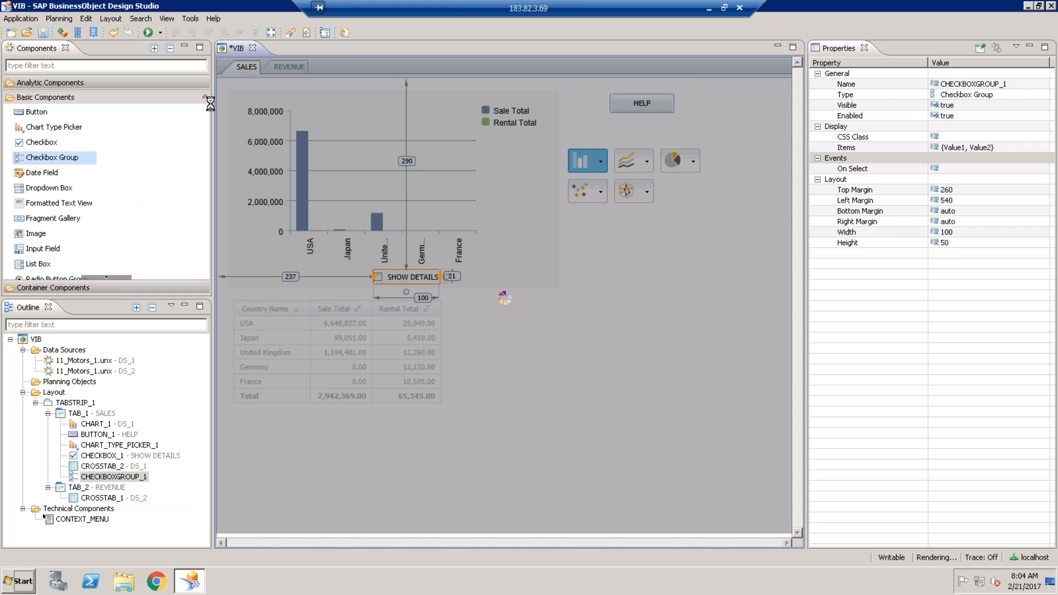
click(44, 33)
Step: Close the VIB application and reopen it from the recent applications
click(249, 50)
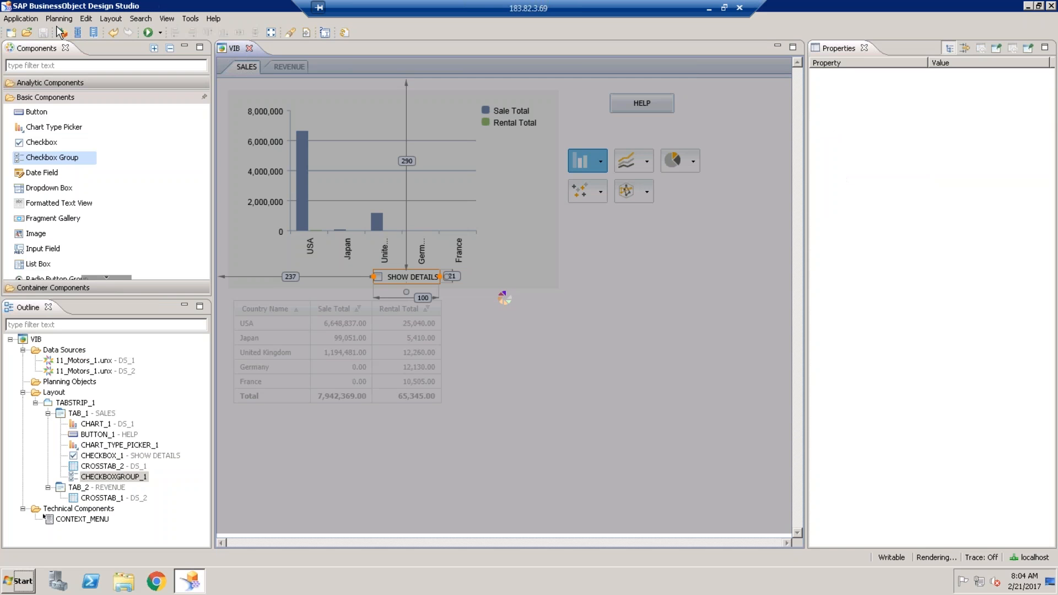
click(30, 20)
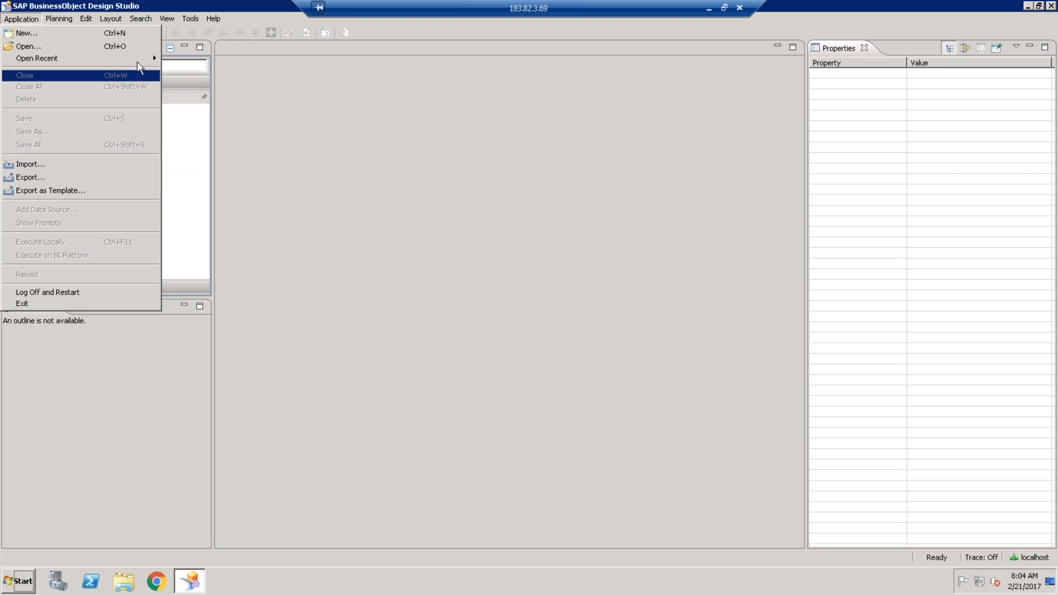
mouse_move(137, 60)
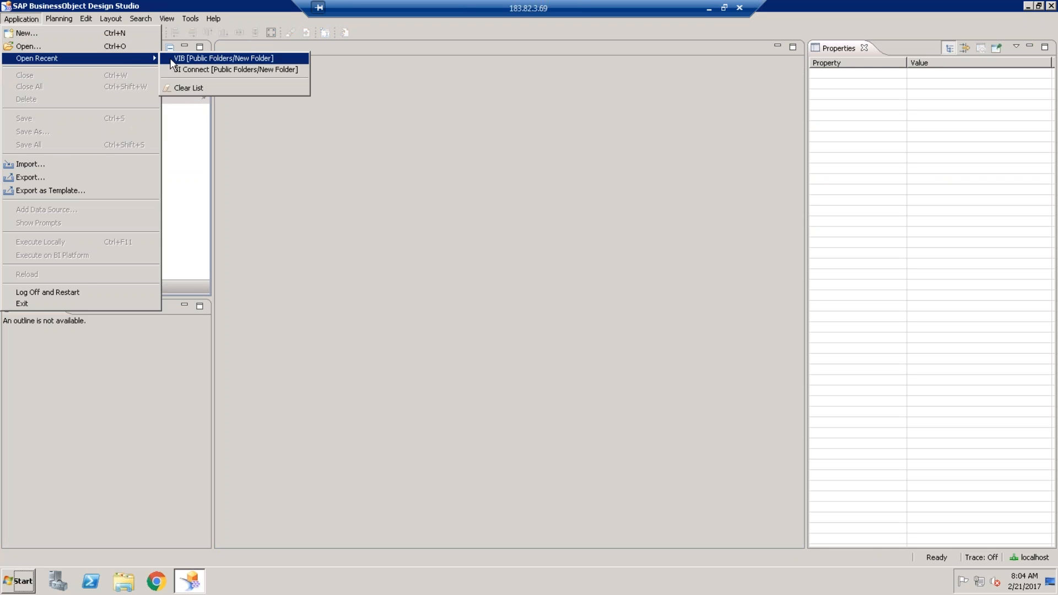
click(190, 58)
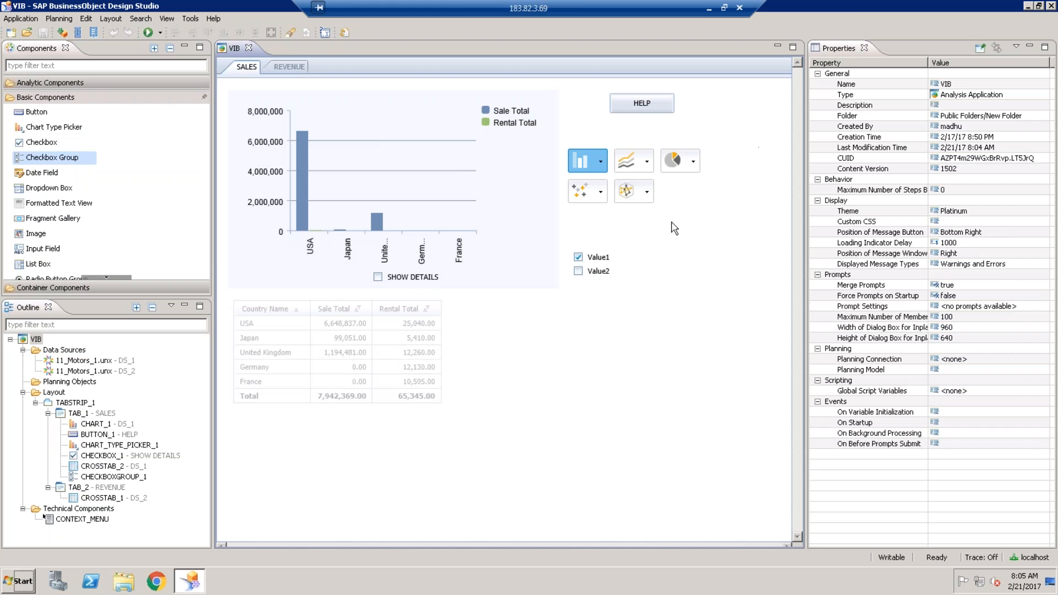
Step: Inspect the checkbox group's list of static items and leave it without making changes
click(601, 273)
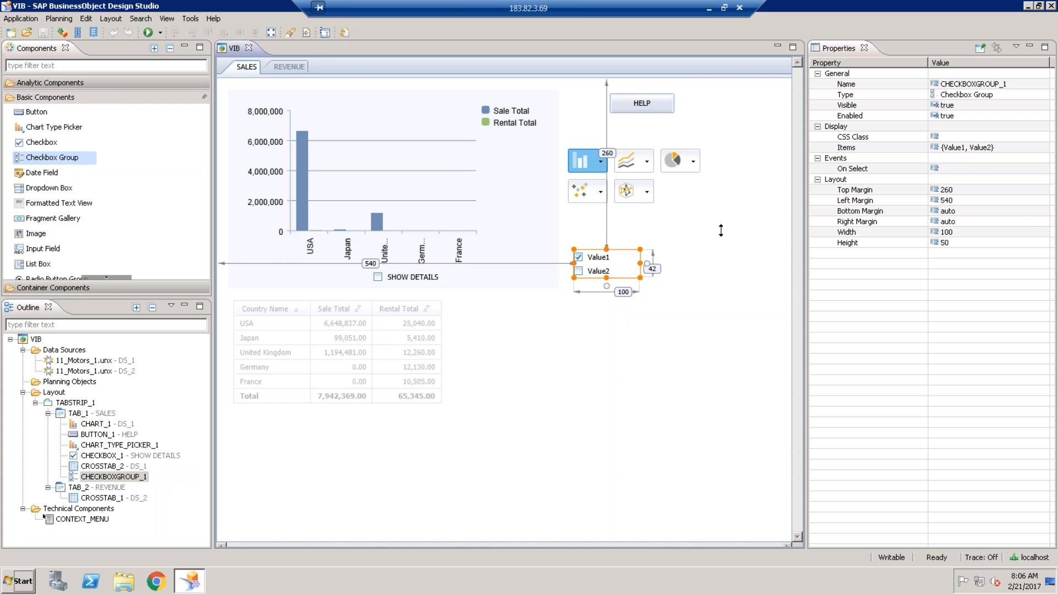
click(998, 149)
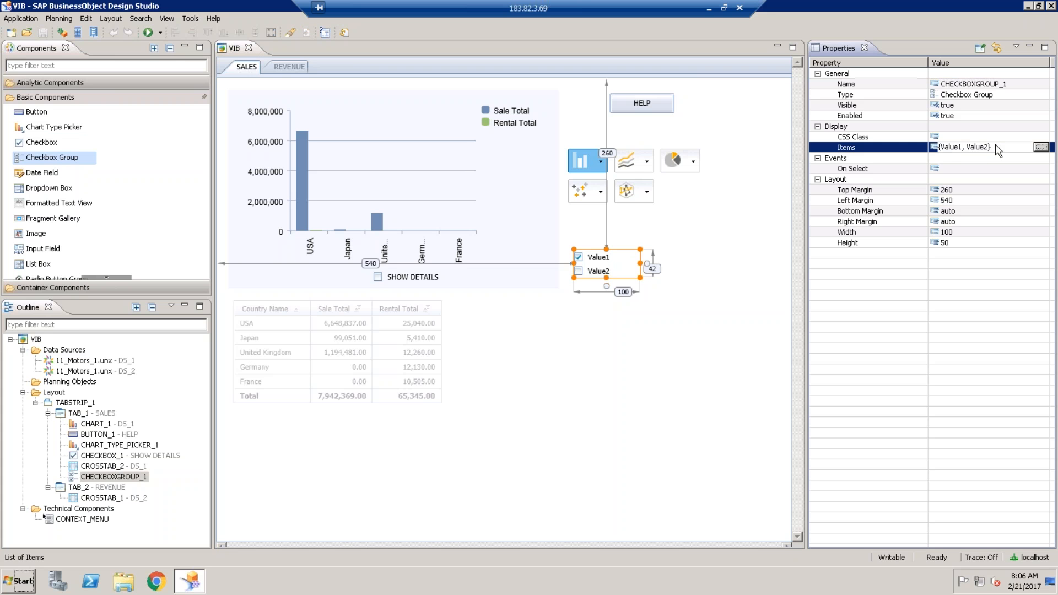
click(1041, 148)
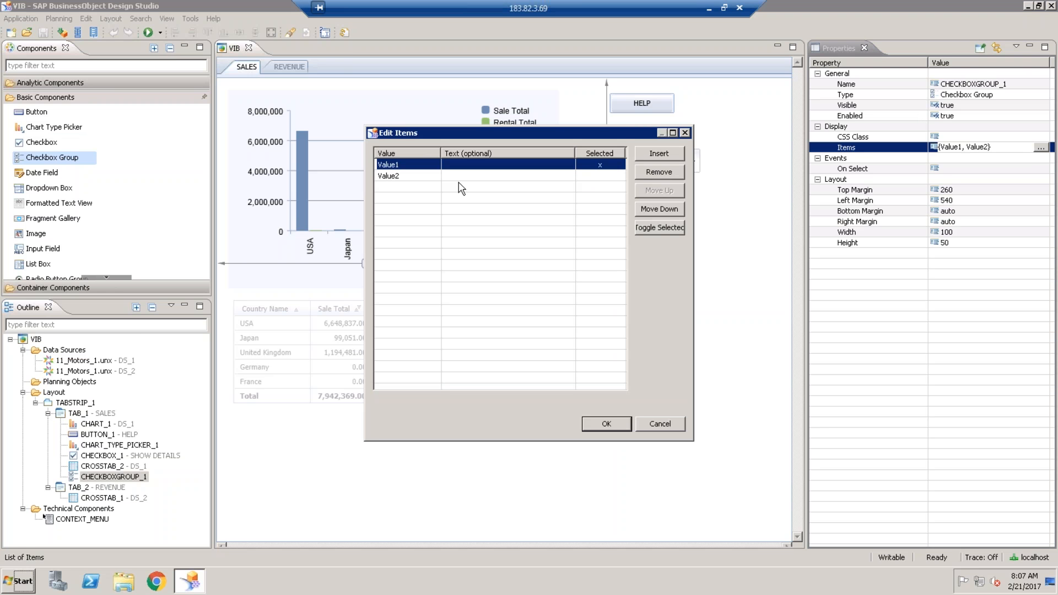
click(414, 175)
click(410, 186)
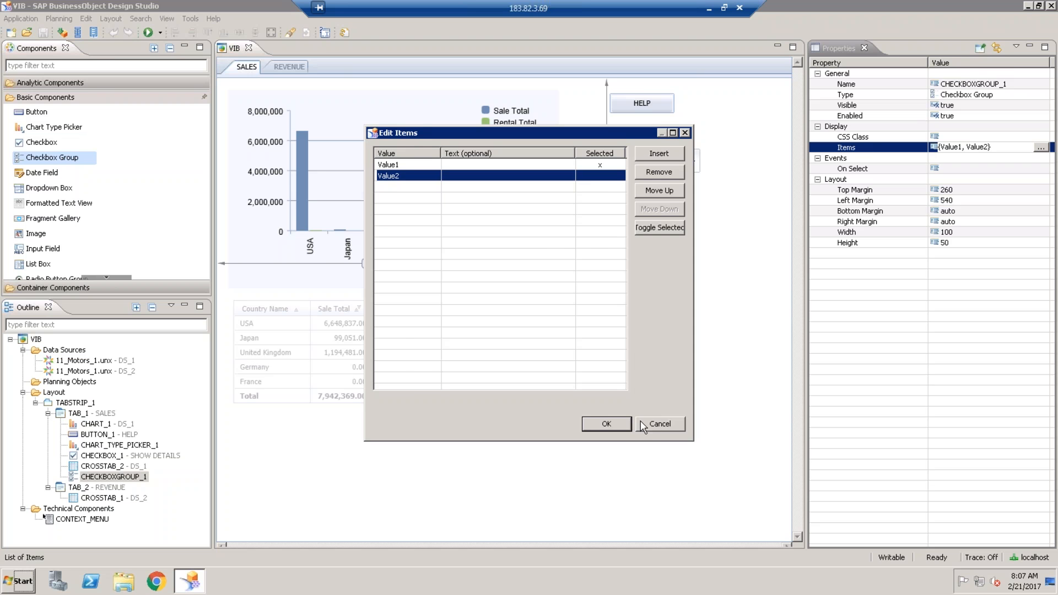
click(656, 424)
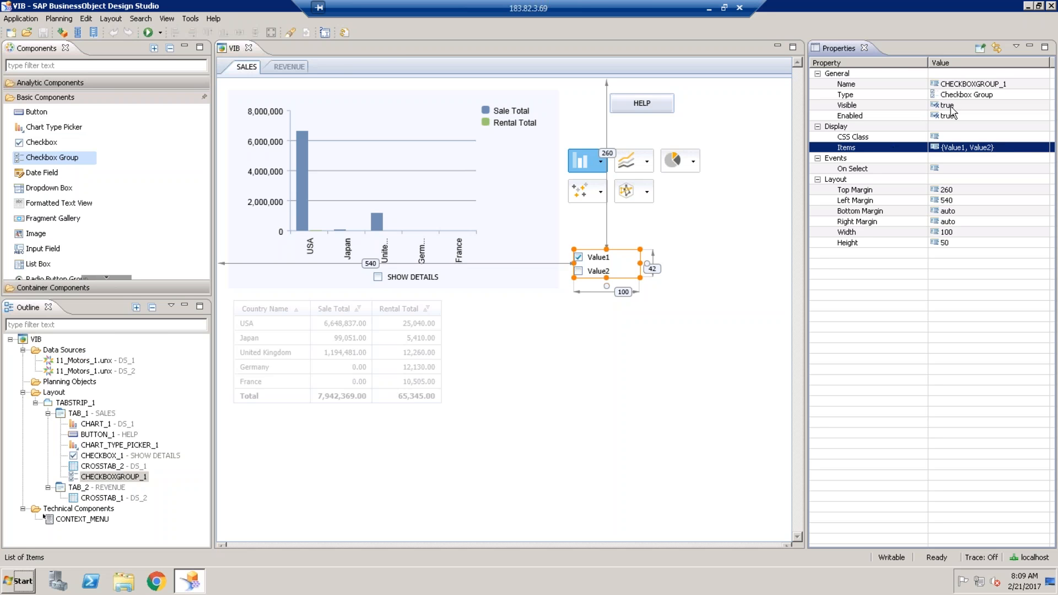
Step: Apply a Dimension Members Binding to the checkbox group's items and assign DS_1 as its data source
click(997, 49)
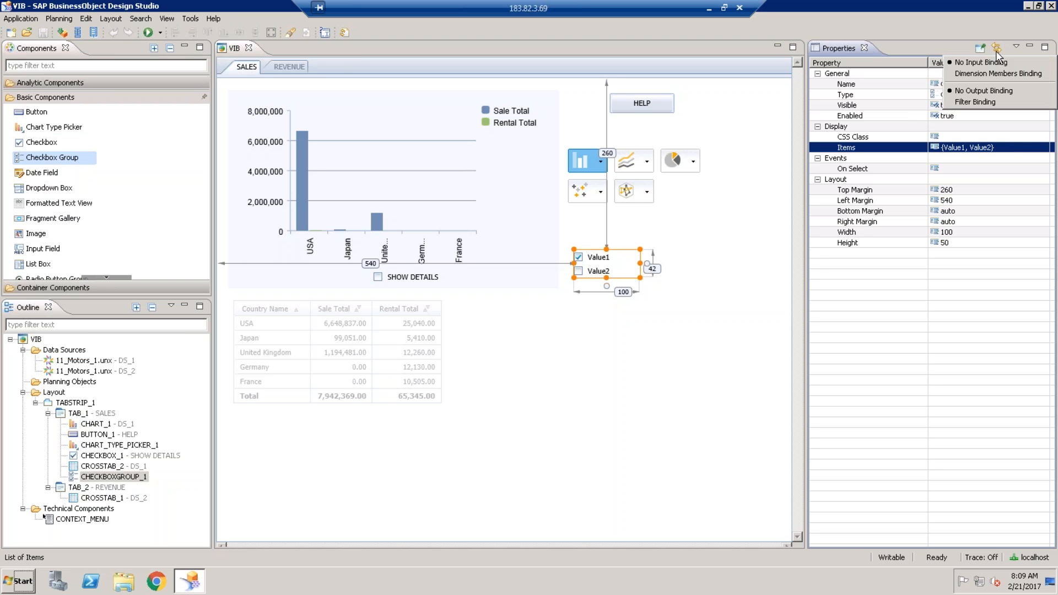
click(977, 72)
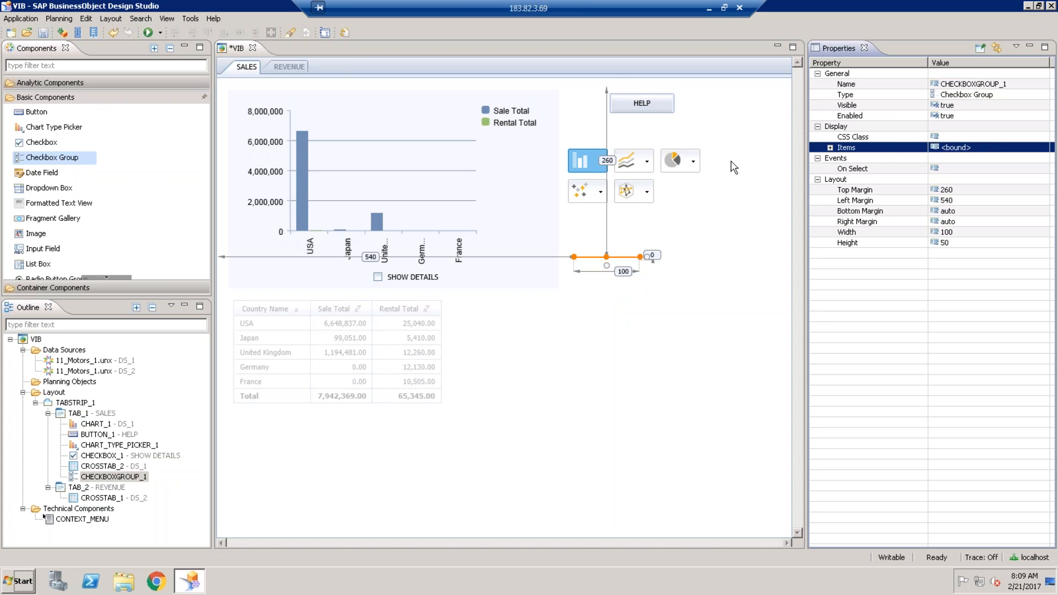
click(830, 148)
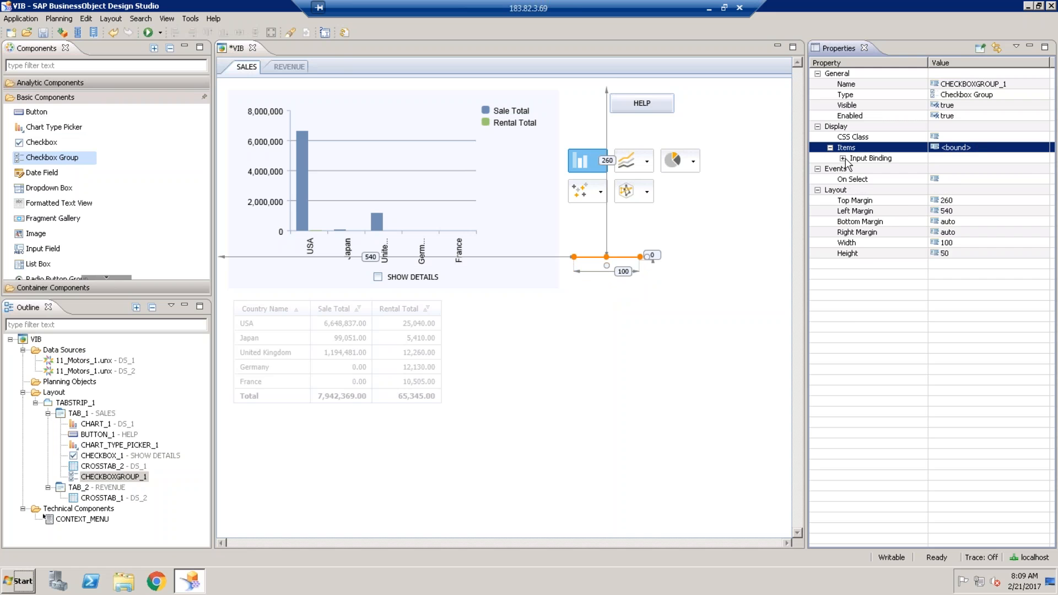
click(842, 158)
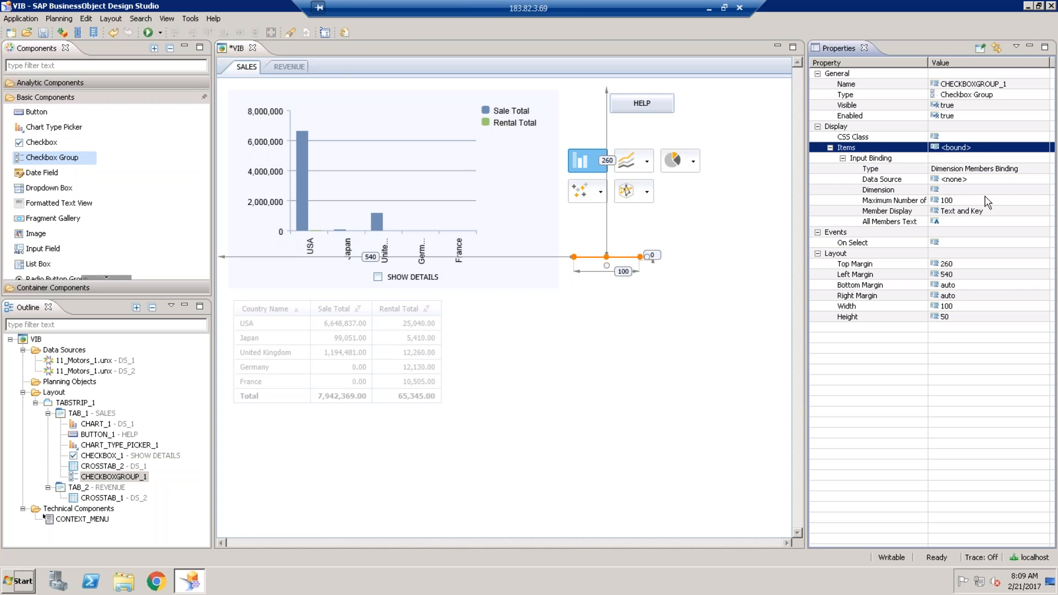
click(999, 180)
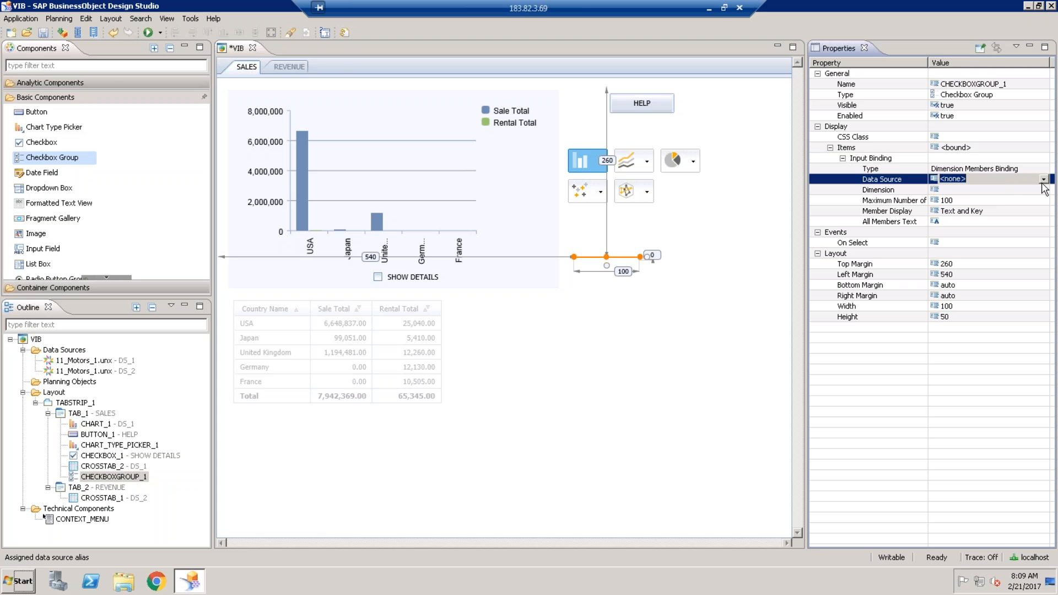
click(1044, 180)
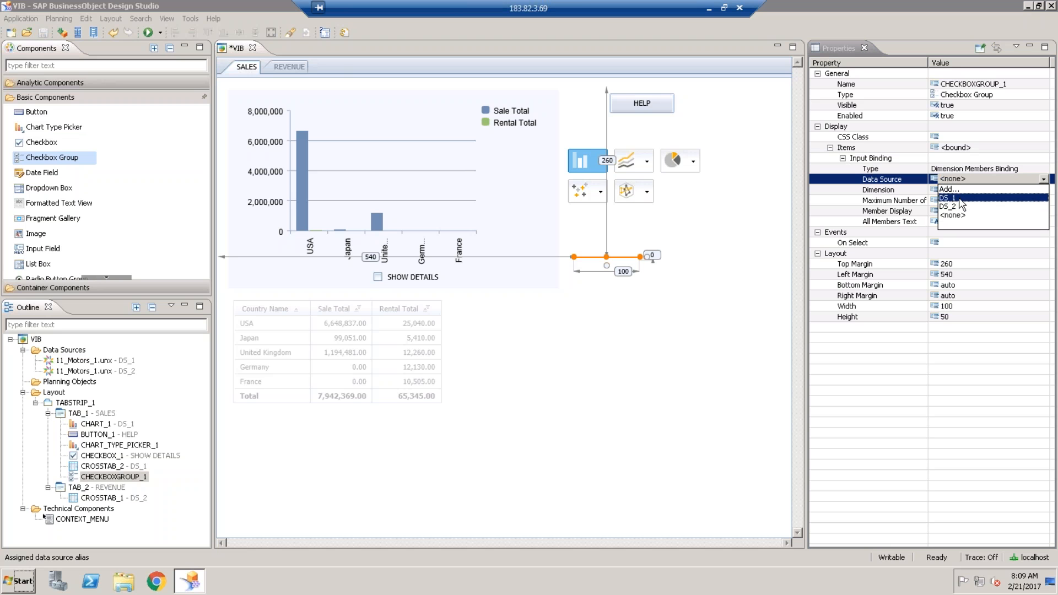
click(965, 197)
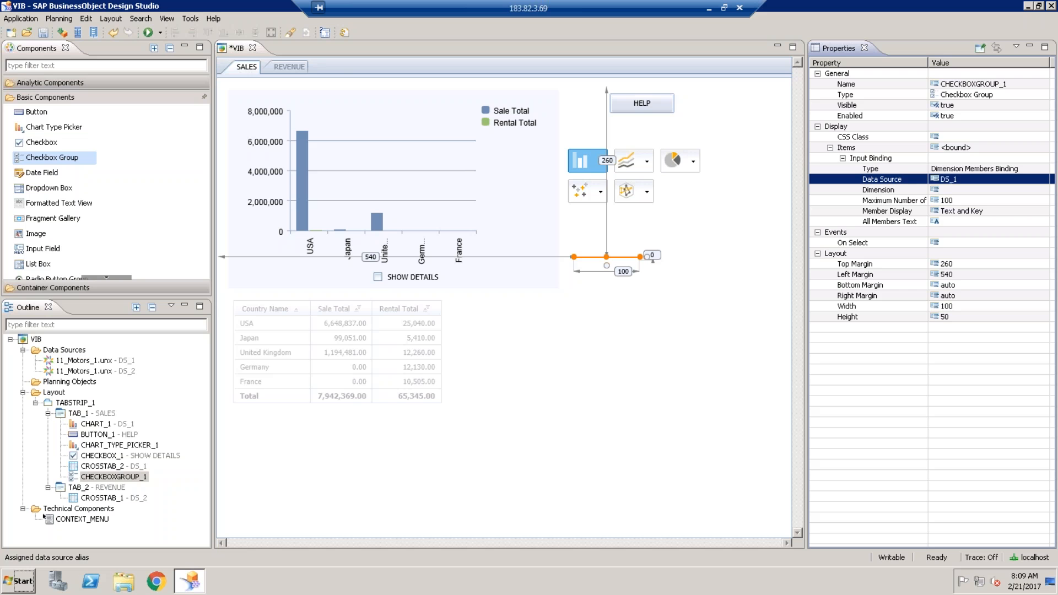
Step: Choose Country Name as the binding's dimension and stretch the checkbox group to a height of about 109
click(981, 191)
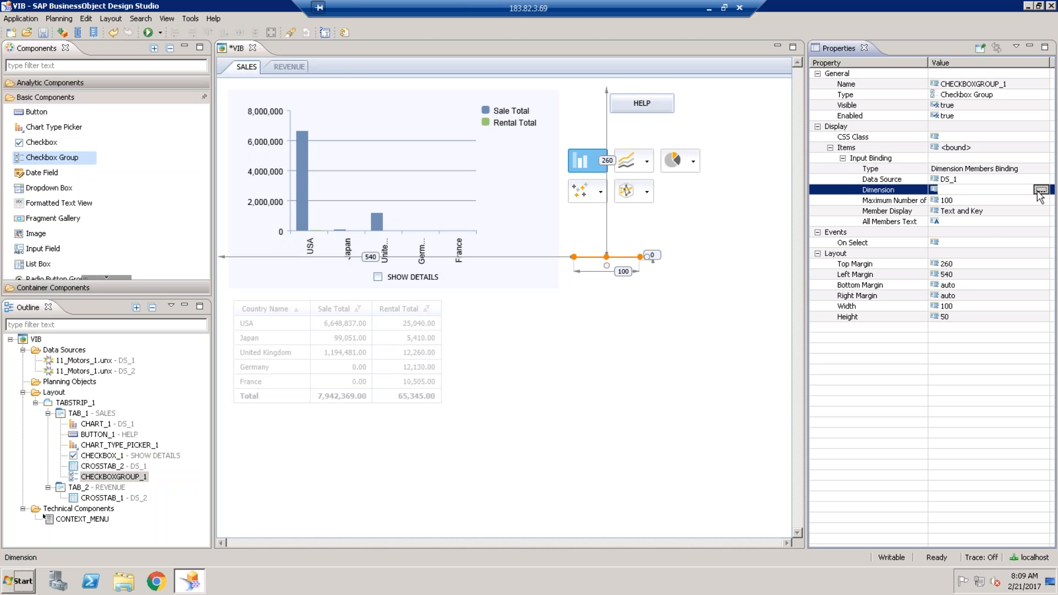
click(1041, 189)
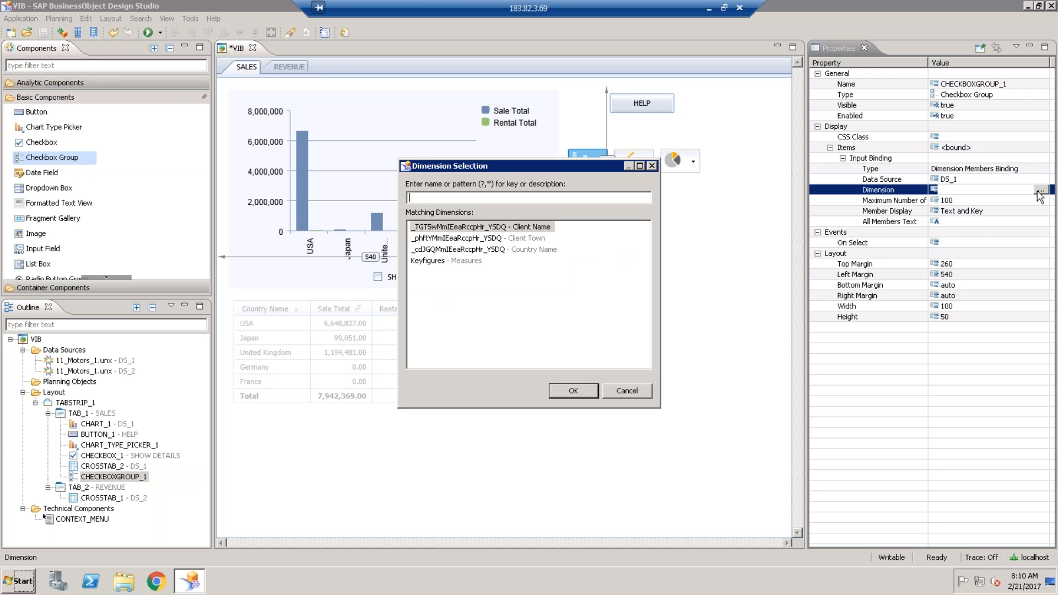
double_click(510, 250)
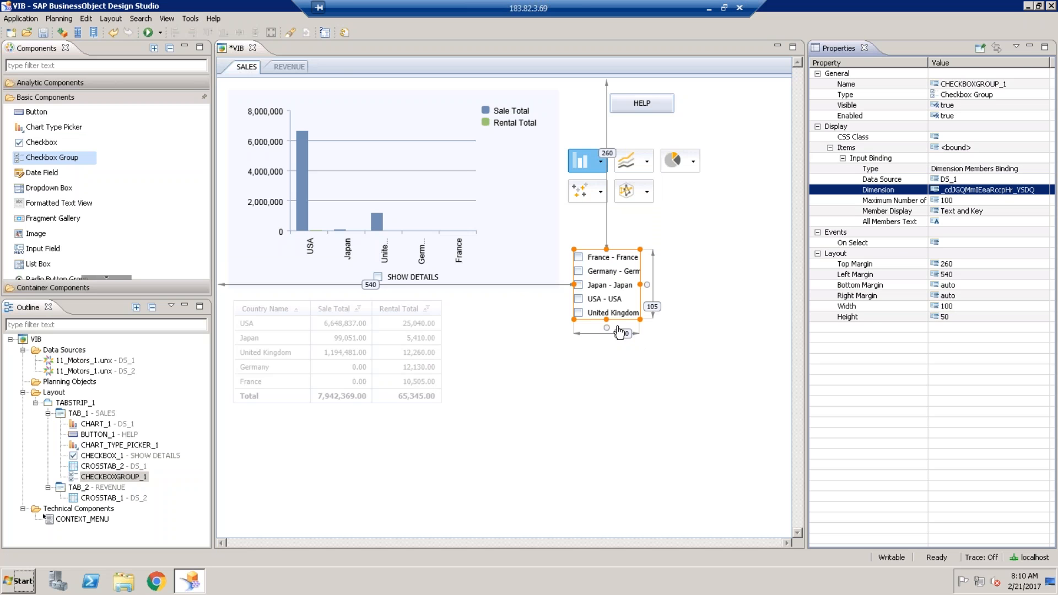
drag(607, 320, 607, 323)
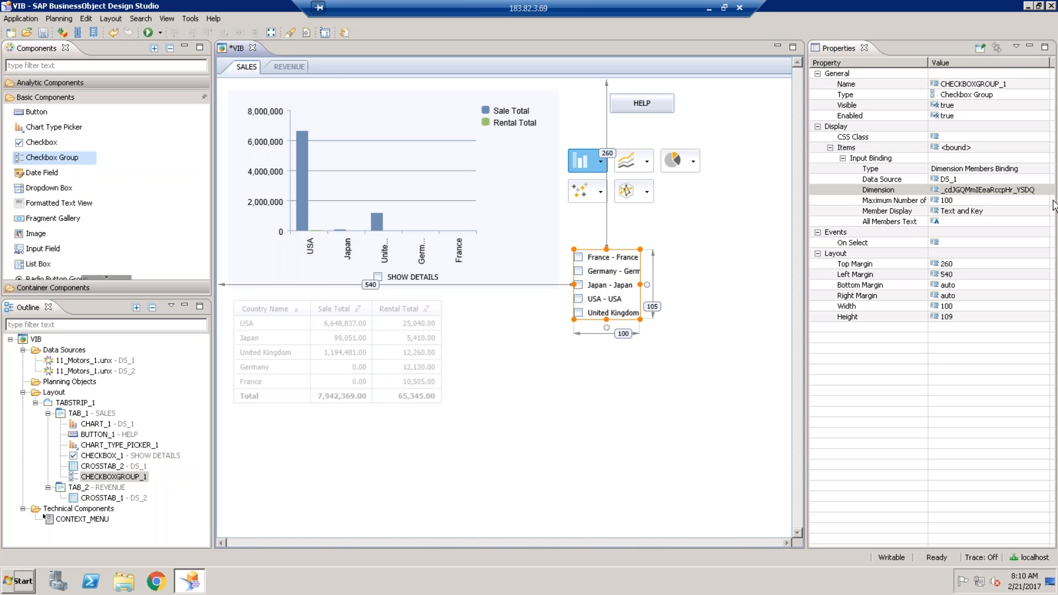
Step: Set the binding's member display to Text and its all-members text to ALL VALUES
click(1008, 201)
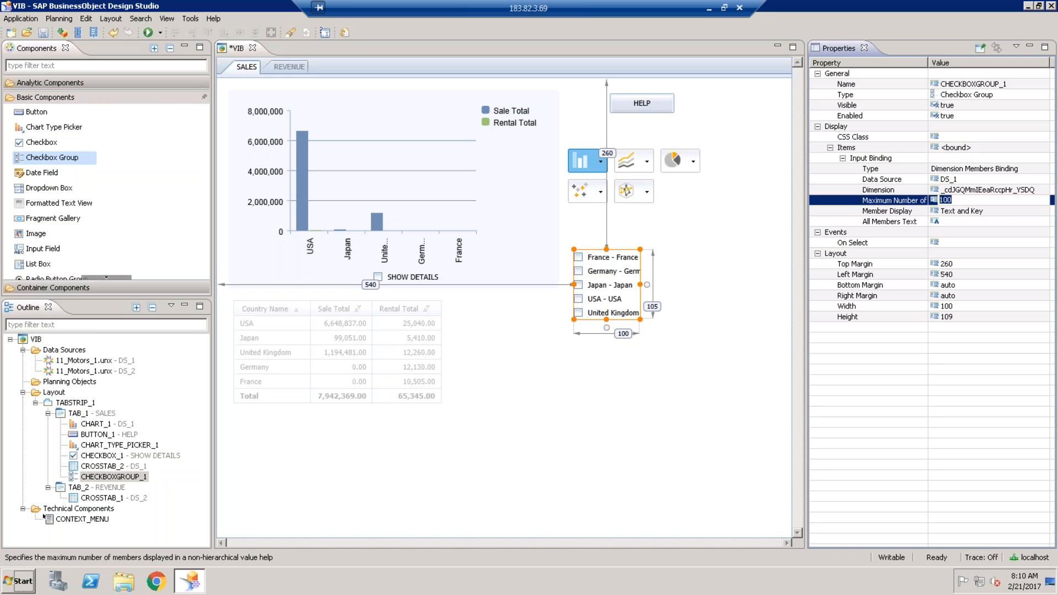
click(1007, 212)
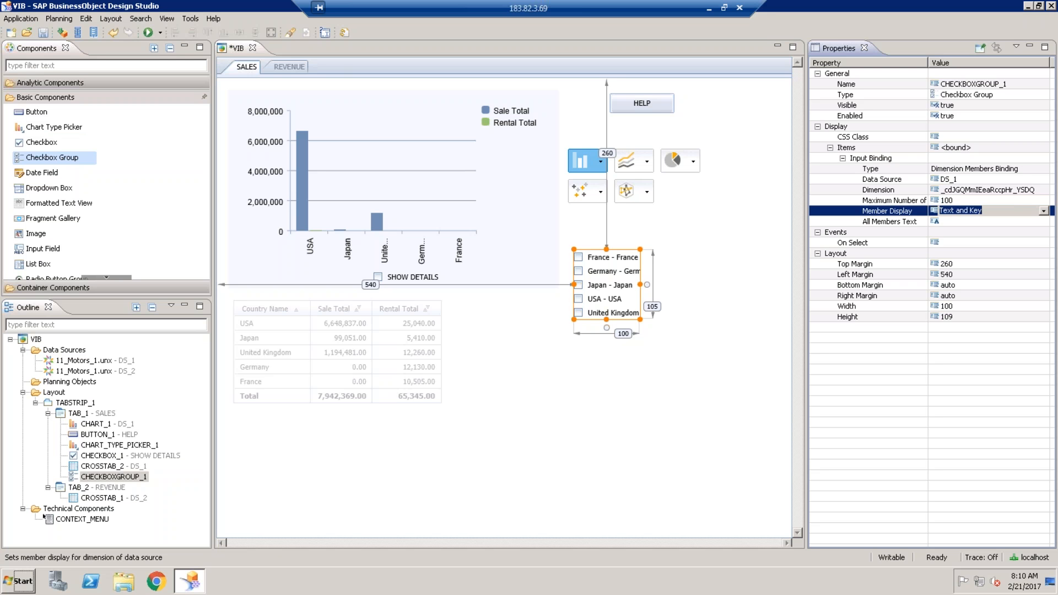
click(1044, 213)
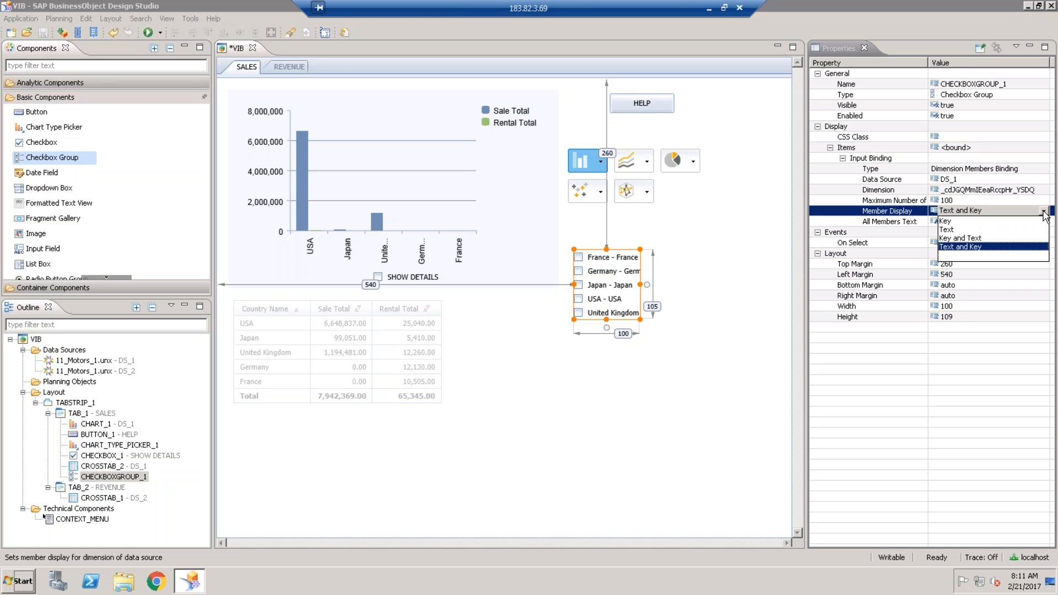
click(958, 230)
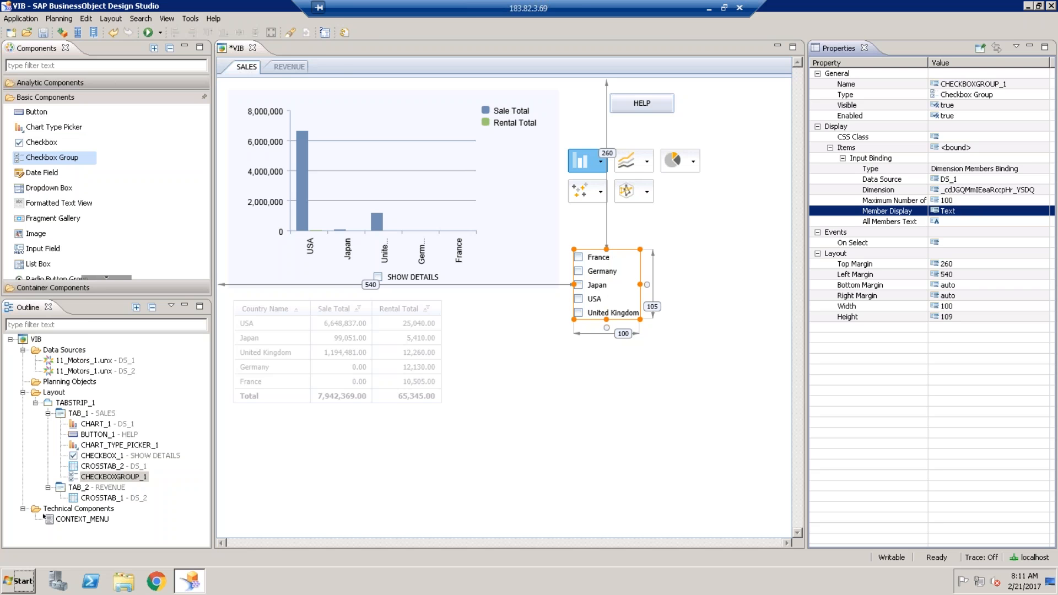
click(958, 222)
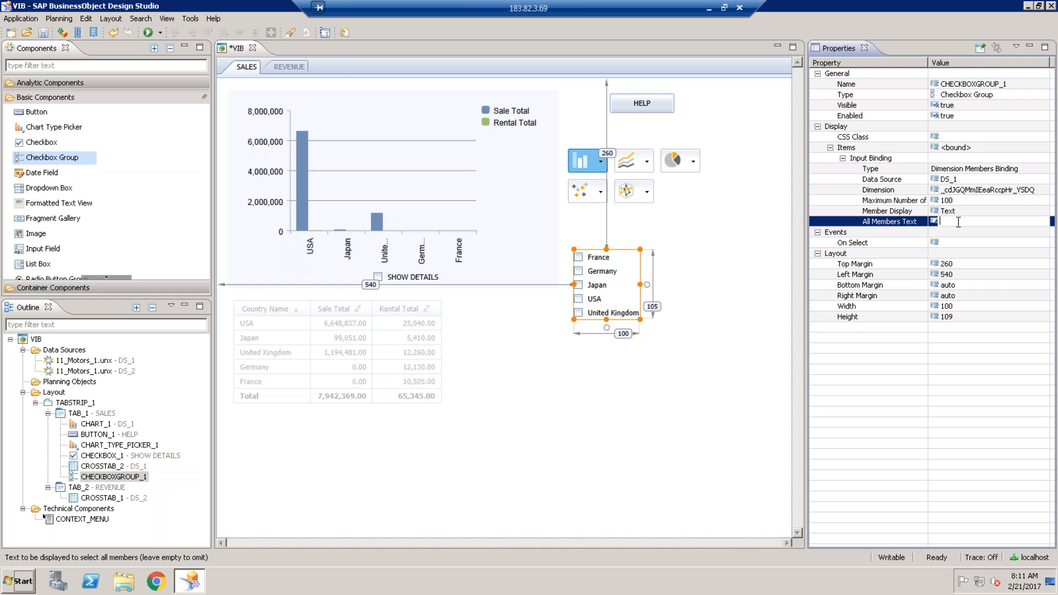
text(ALL VALUES)
key(Return)
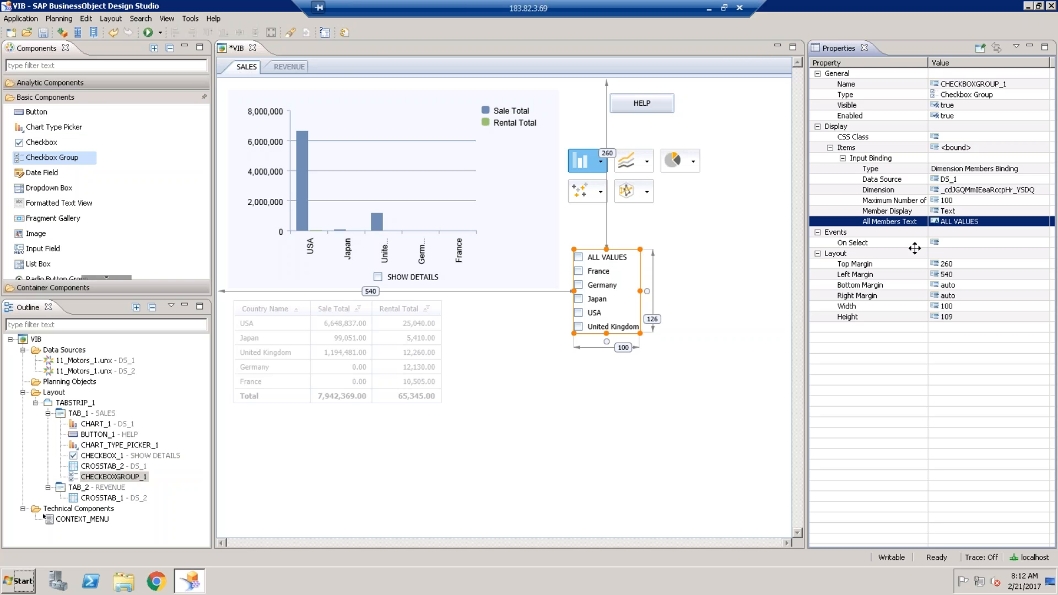
click(996, 220)
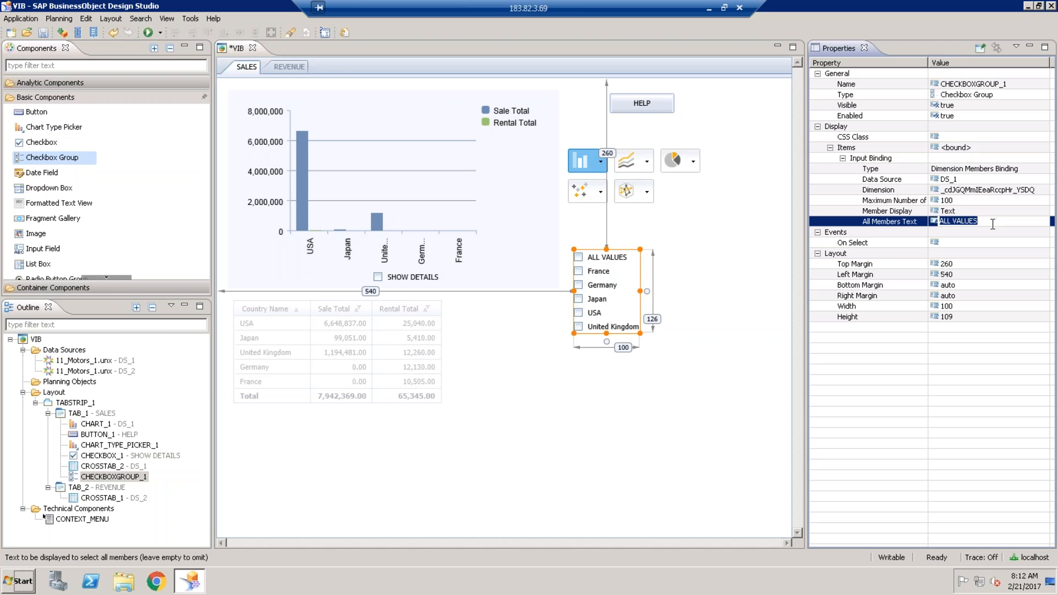
drag(979, 221, 939, 224)
click(996, 226)
Step: Run the application locally in a maximized window, toggle the France and Germany checkboxes, and close the preview
click(147, 32)
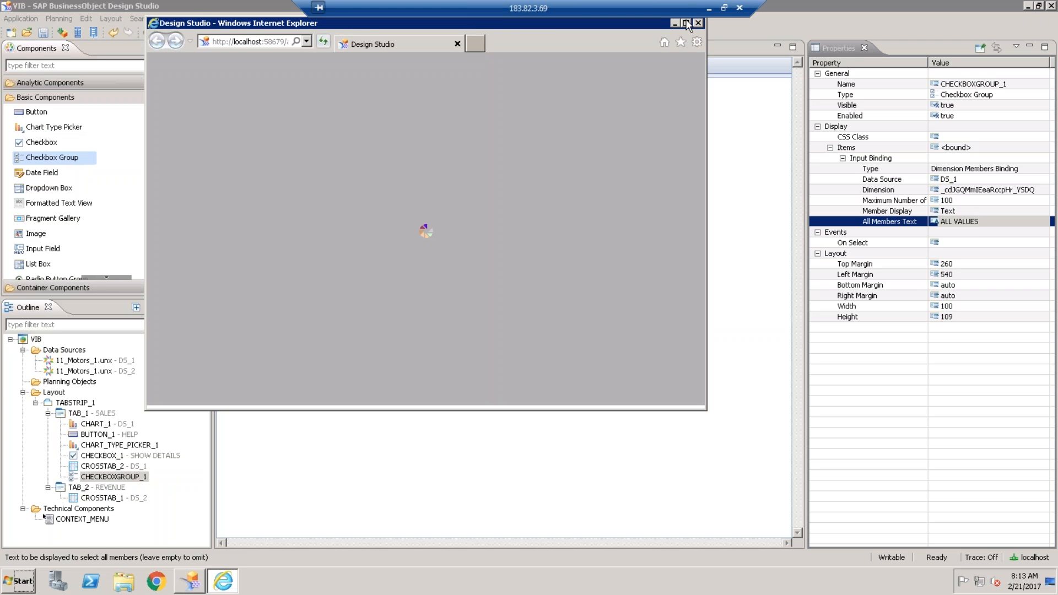
click(686, 23)
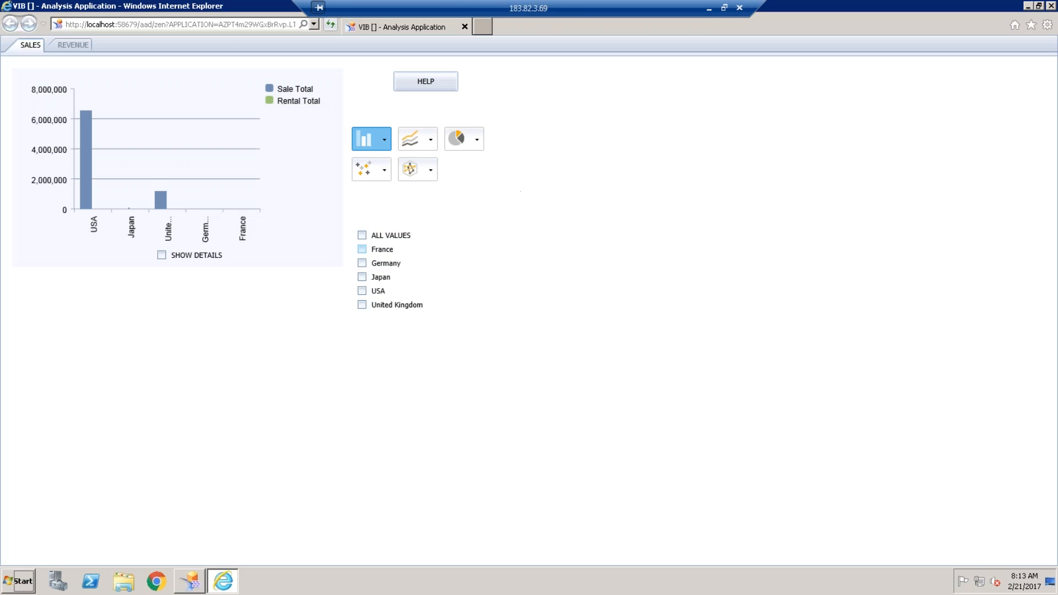
click(391, 251)
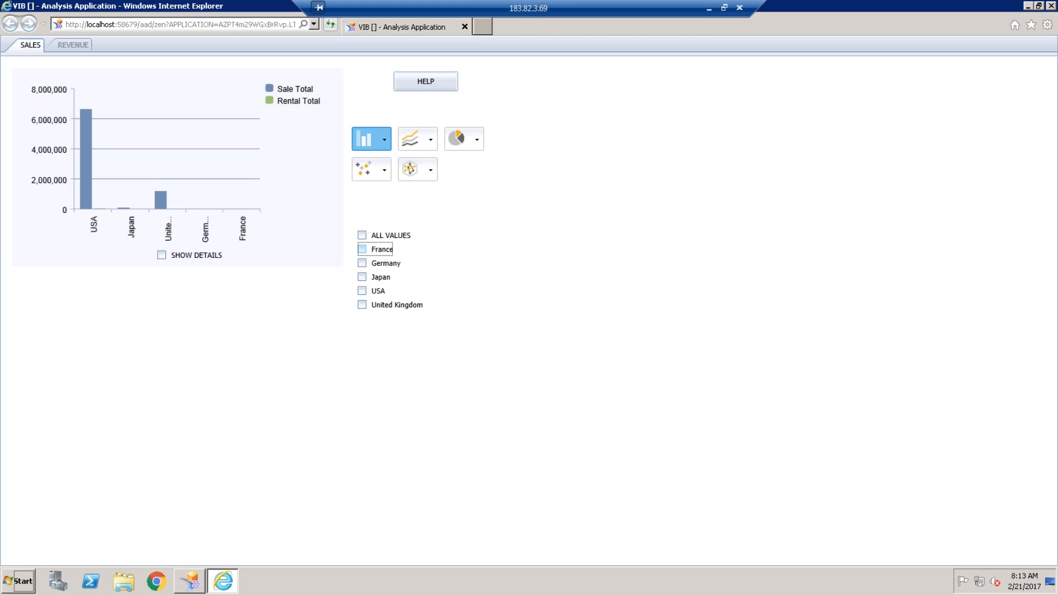
click(391, 264)
click(383, 250)
click(1051, 7)
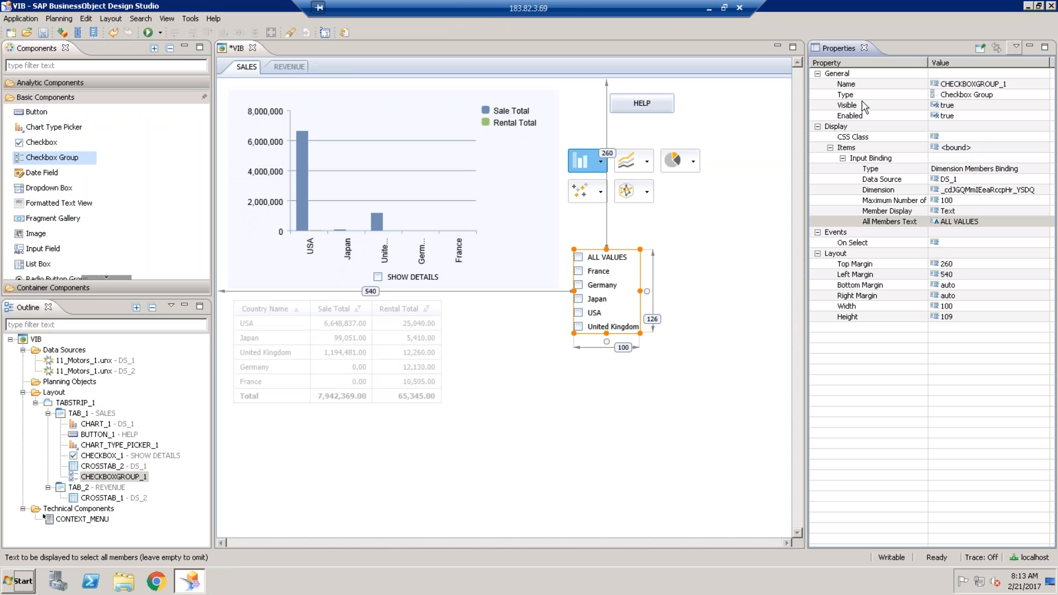
Step: Add a Filter Binding as the output binding of the checkbox group's items and expand its settings
click(866, 147)
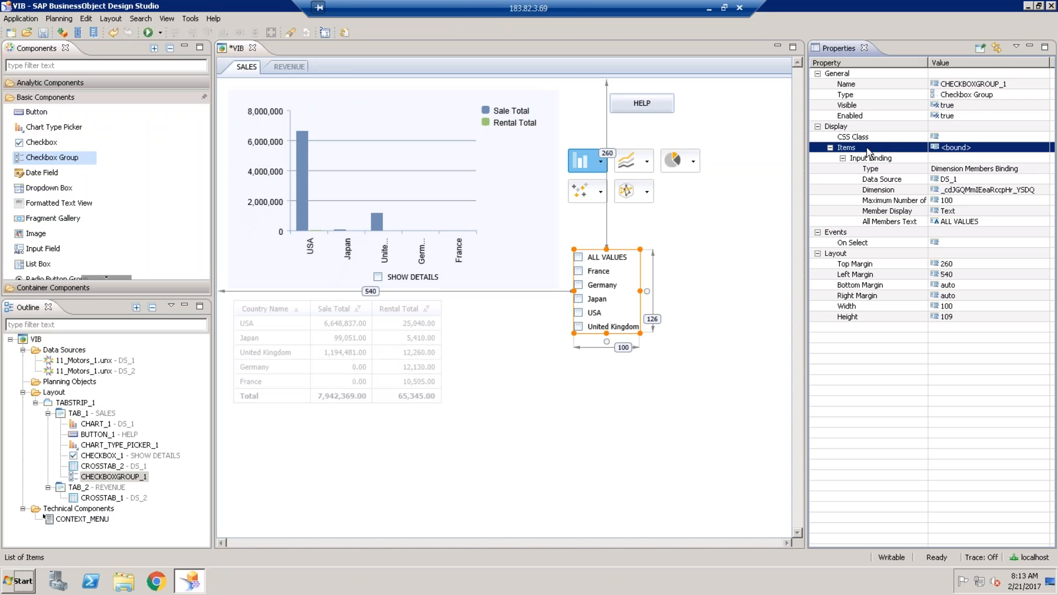
click(996, 48)
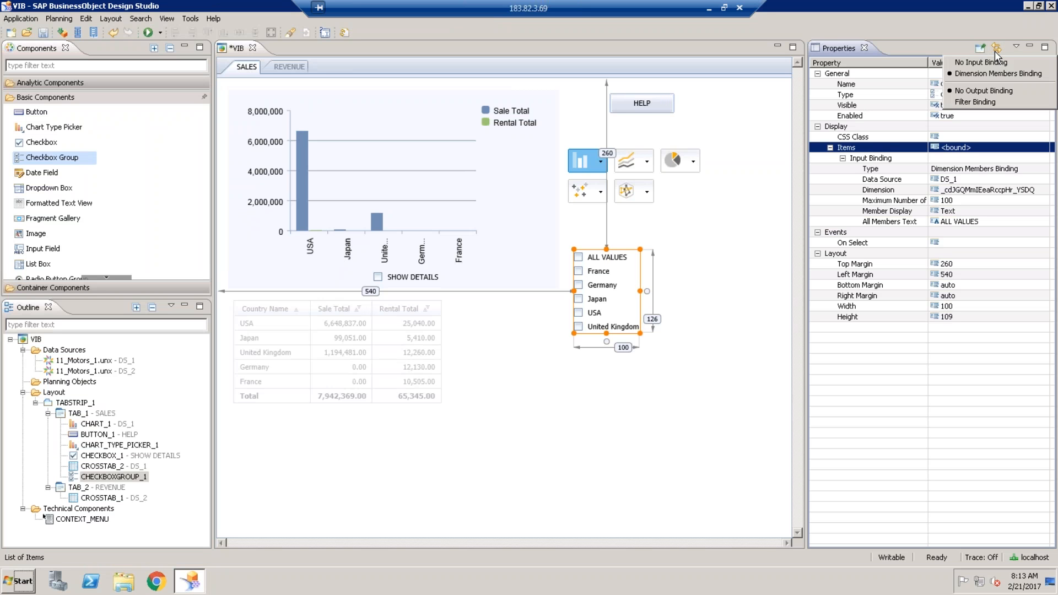
click(991, 100)
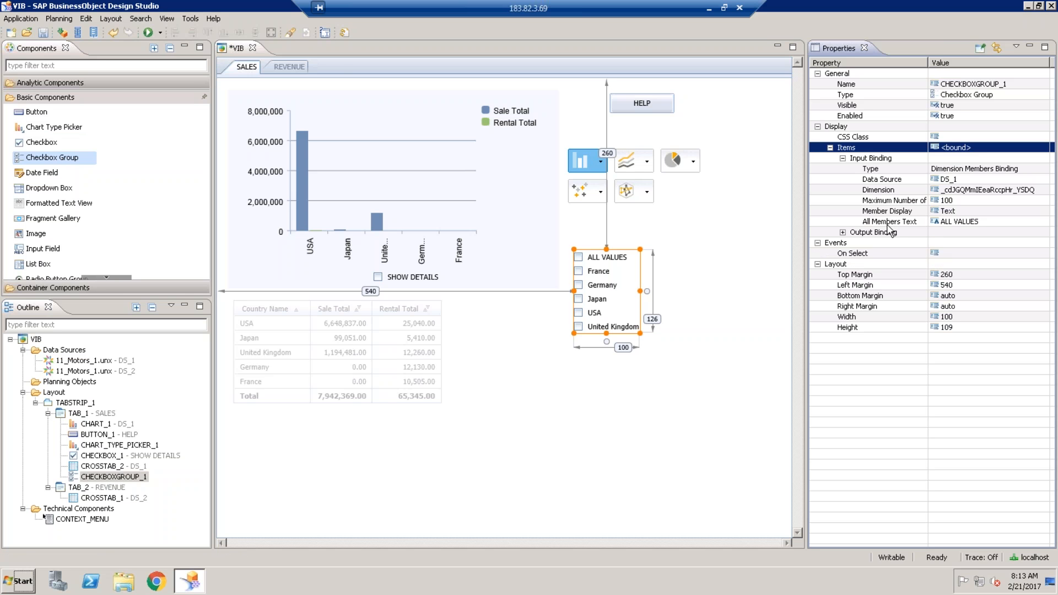
click(864, 234)
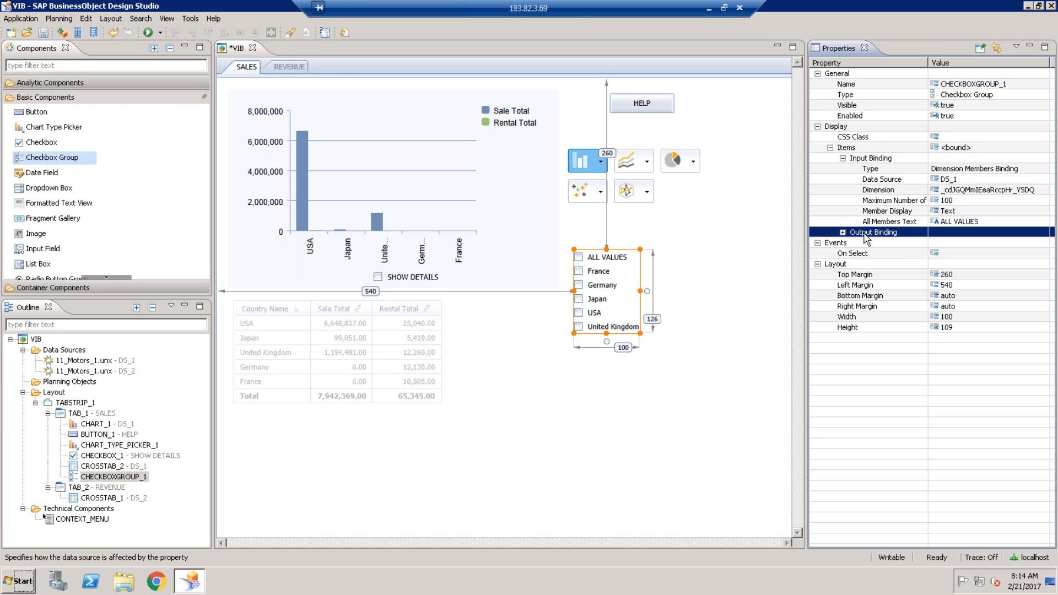
click(843, 233)
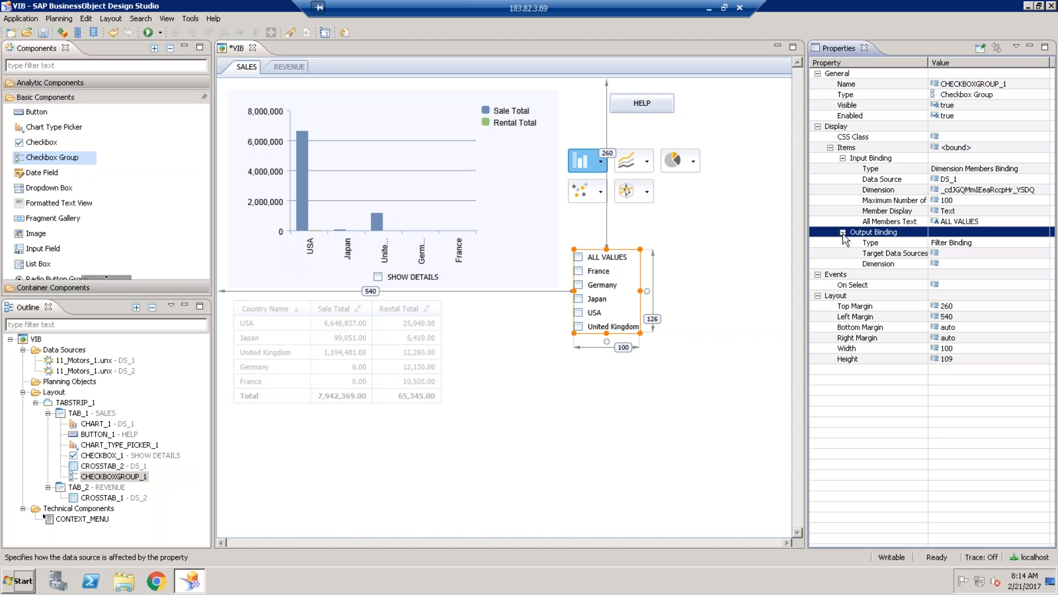
Step: Target DS_1 and DS_2 with the checkbox group's filter binding and choose Country Name as its dimension
click(973, 255)
click(1040, 254)
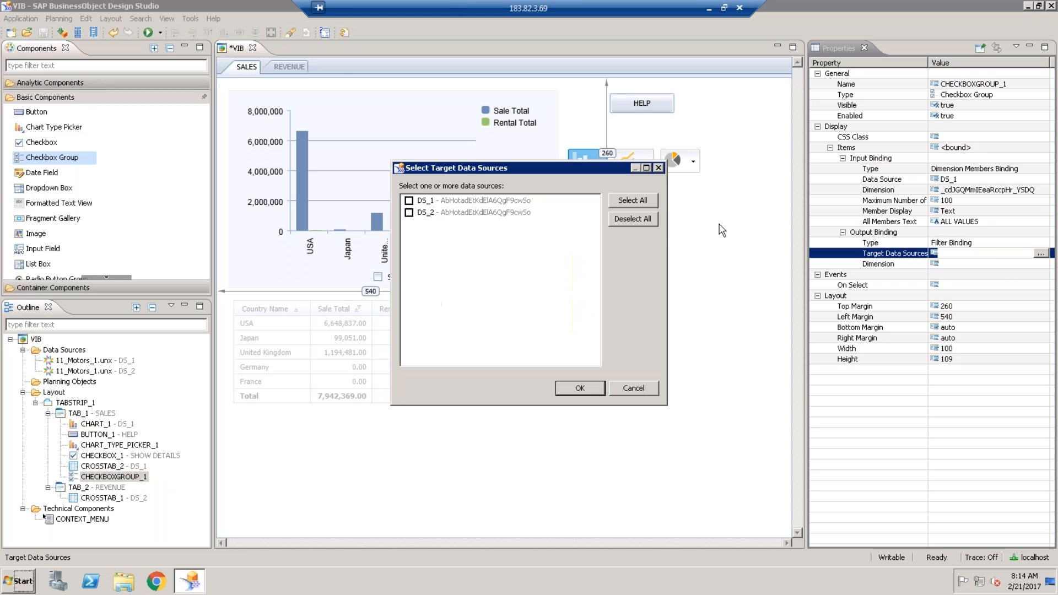
click(409, 201)
click(409, 213)
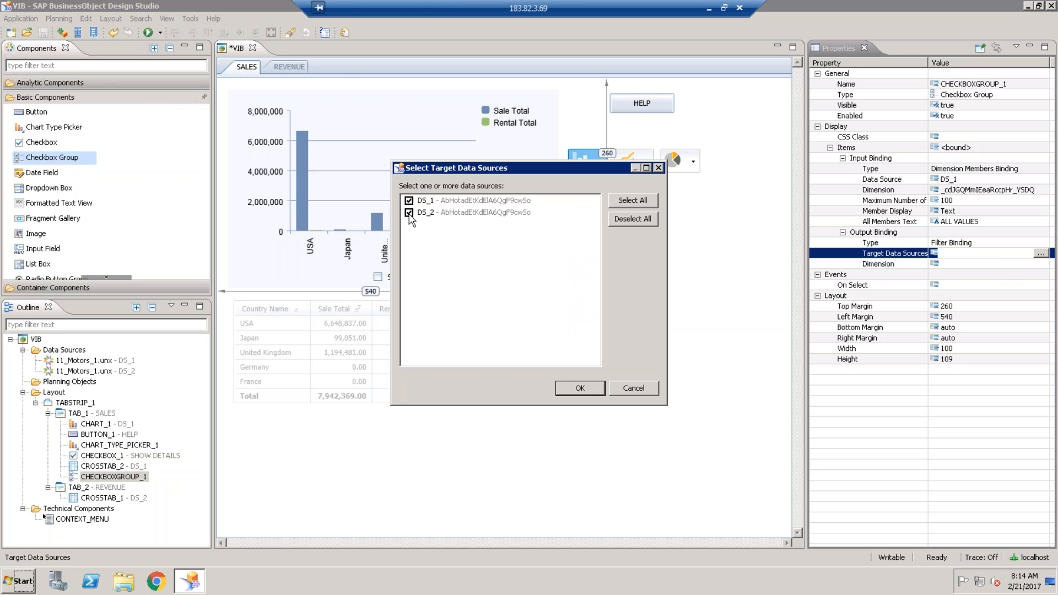
click(576, 389)
click(986, 266)
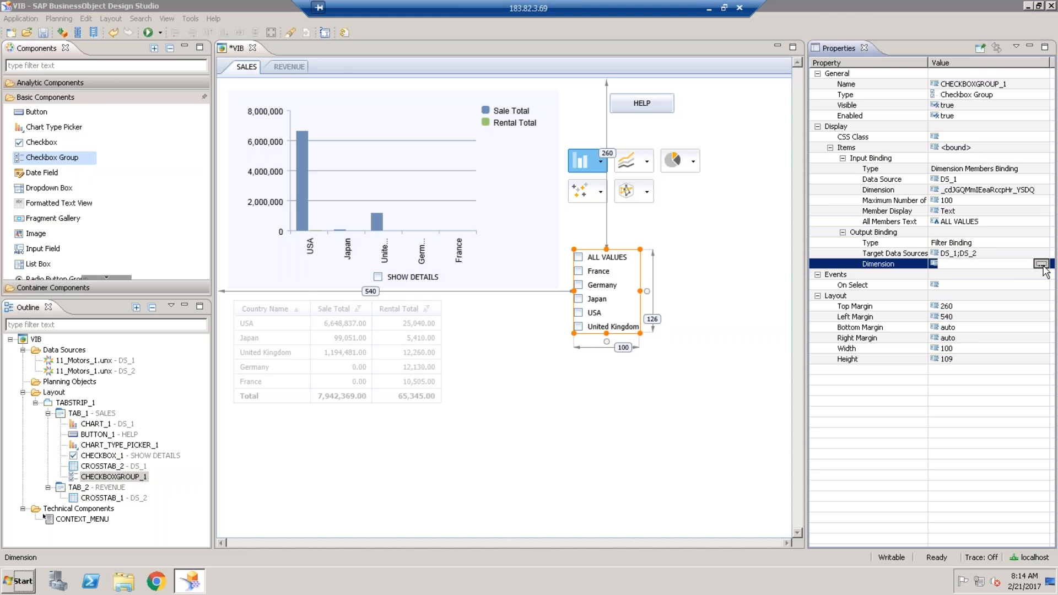
click(1042, 265)
double_click(486, 254)
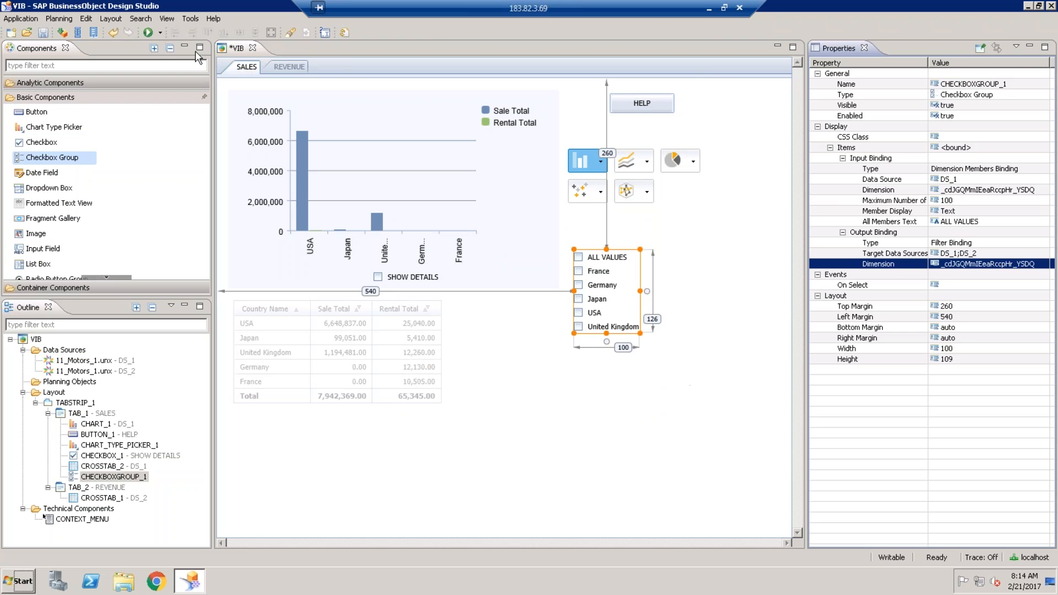
Step: Run the application in a maximized window and filter the chart to France, Germany and United Kingdom
click(148, 32)
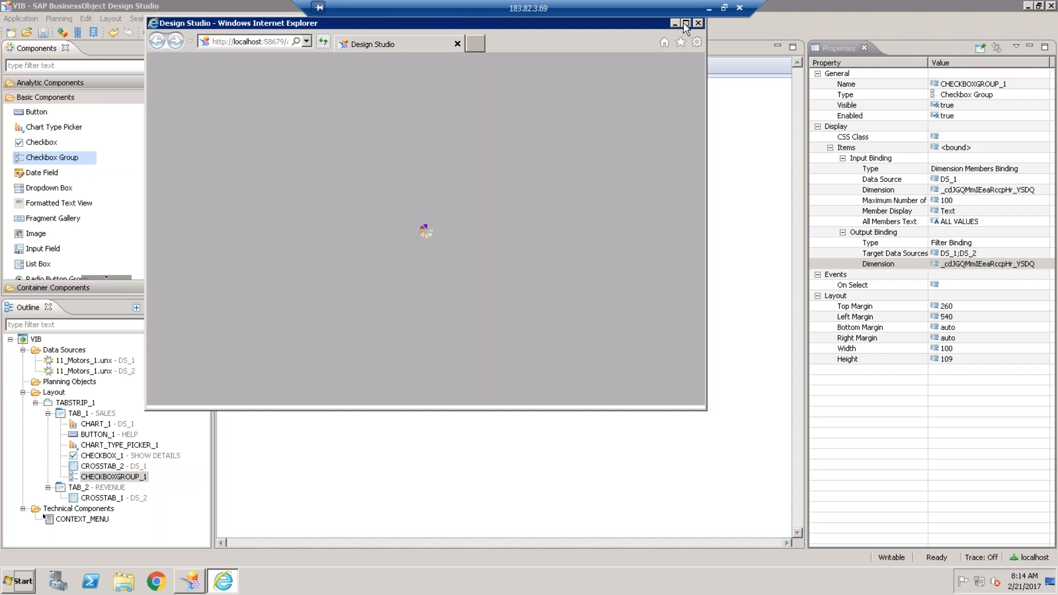
click(686, 24)
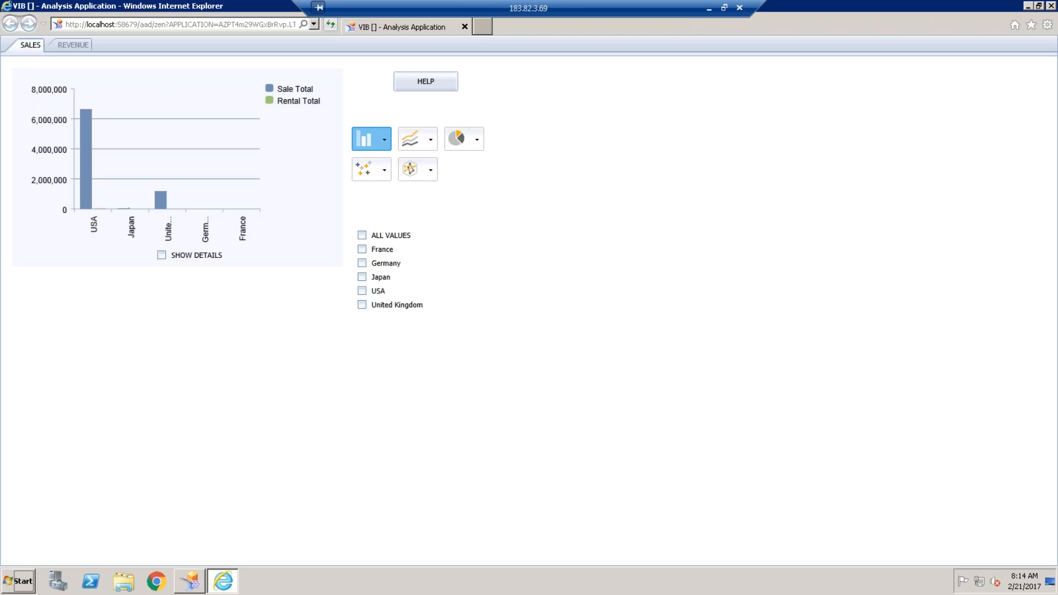
click(362, 250)
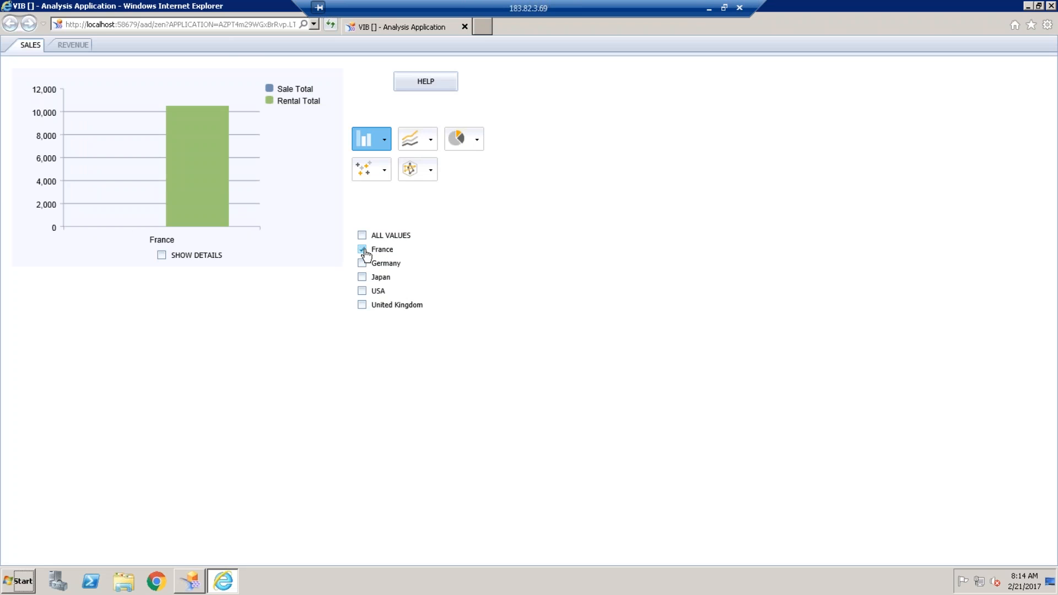
click(363, 264)
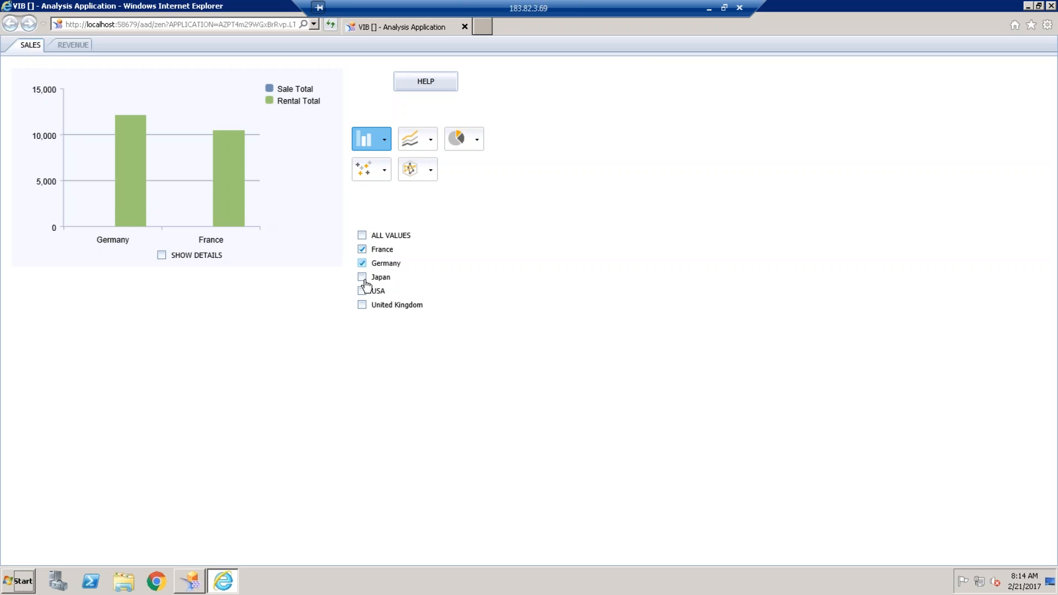
click(362, 305)
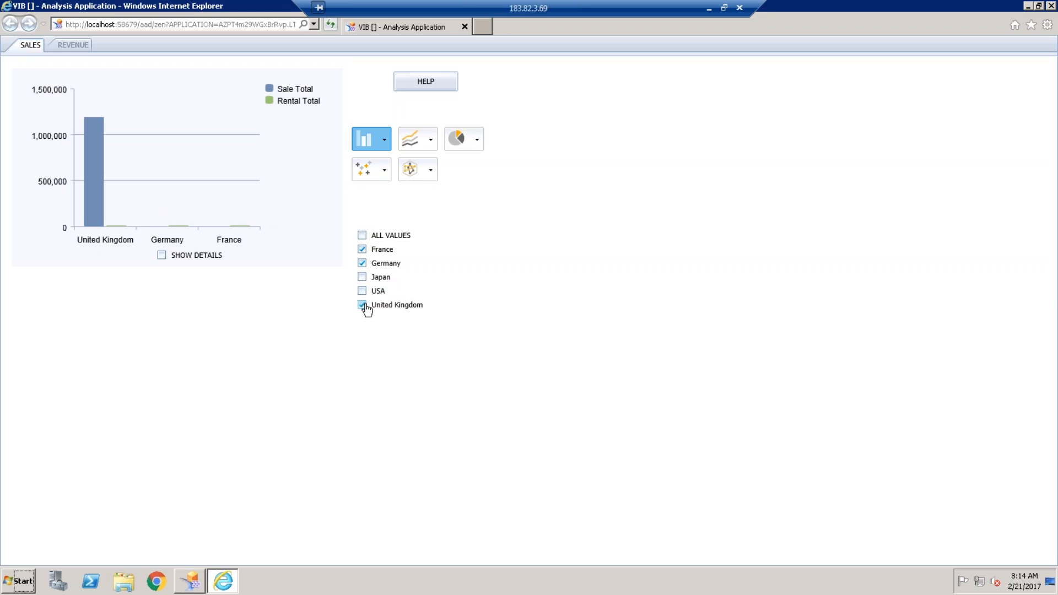
Step: Test the ALL VALUES checkbox, leave it selected while clearing France, Germany and United Kingdom, and close the preview
click(363, 237)
click(363, 236)
click(364, 251)
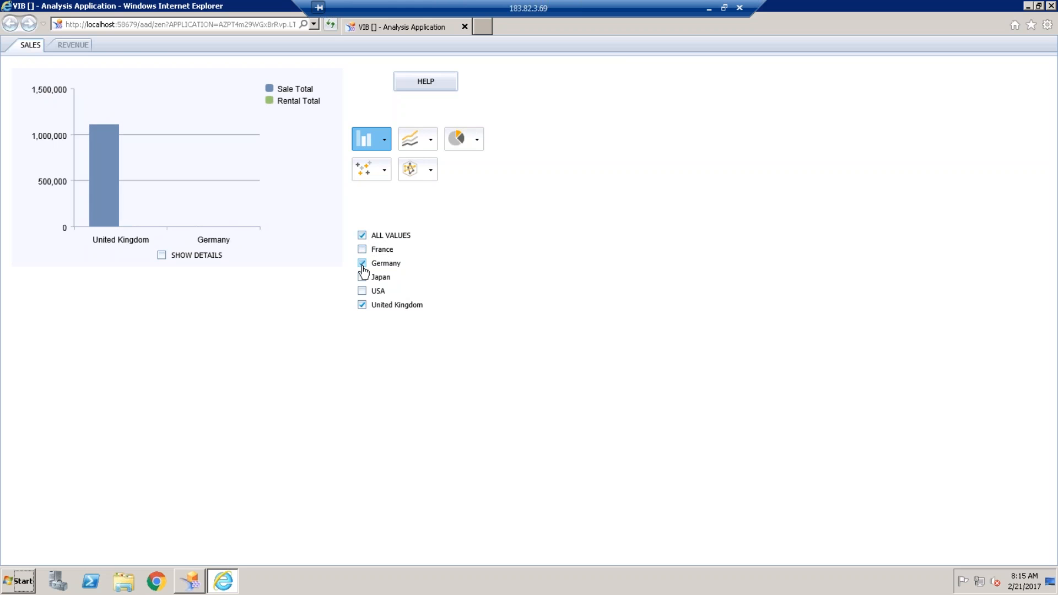
click(362, 264)
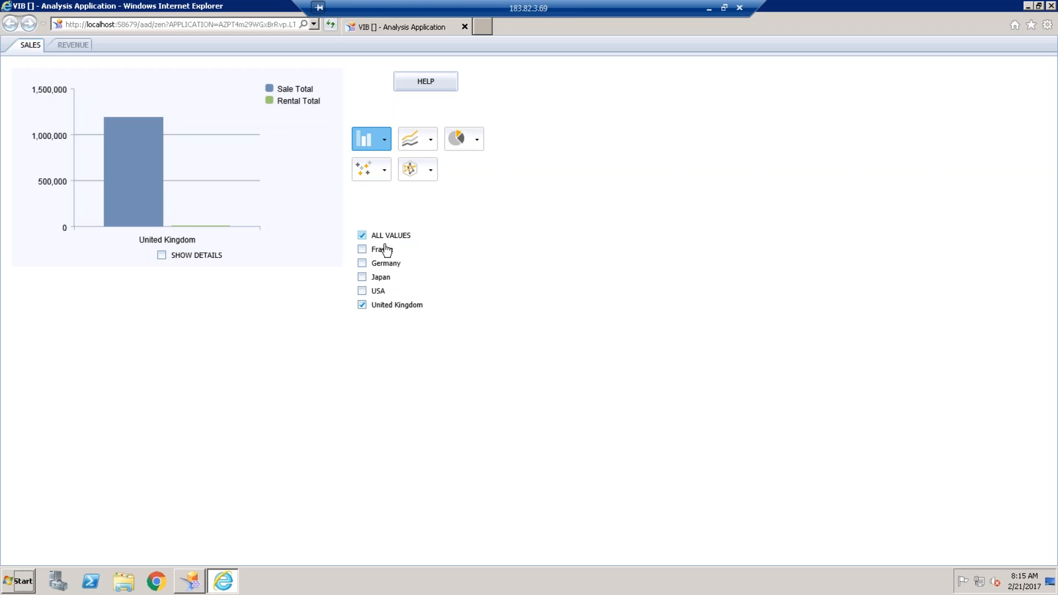
click(362, 306)
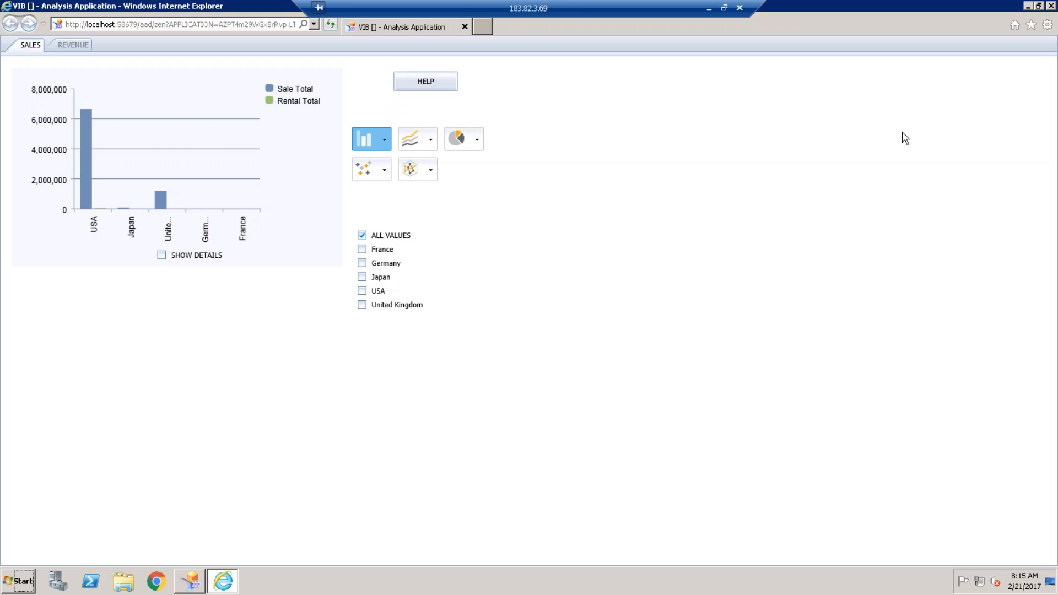
click(1051, 6)
Step: Set the checkbox group's all-members text to ALL and move the group to about top margin 243, left margin 527
click(980, 223)
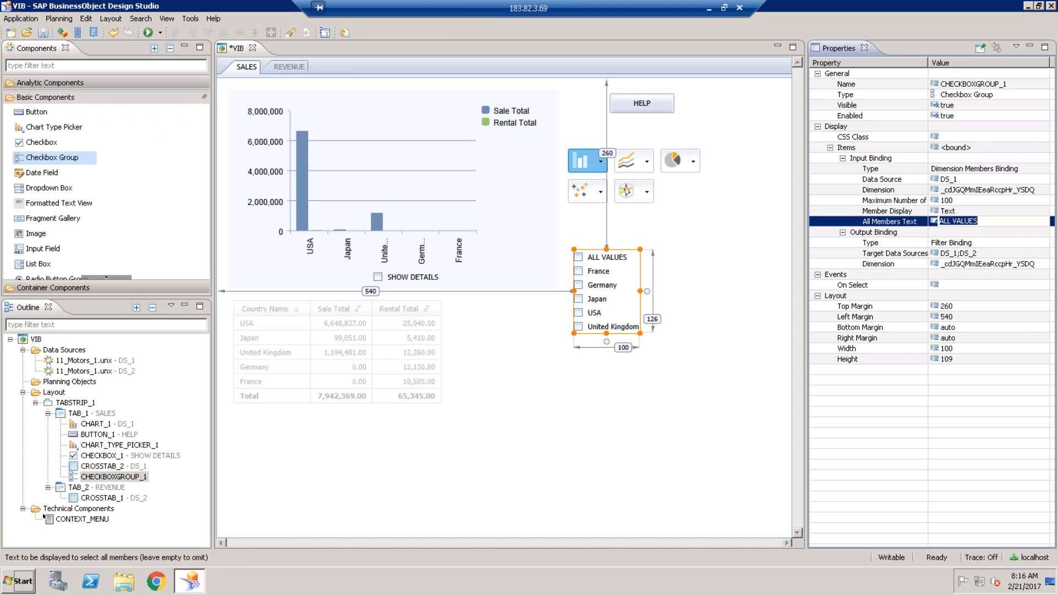
text(ALL)
key(Return)
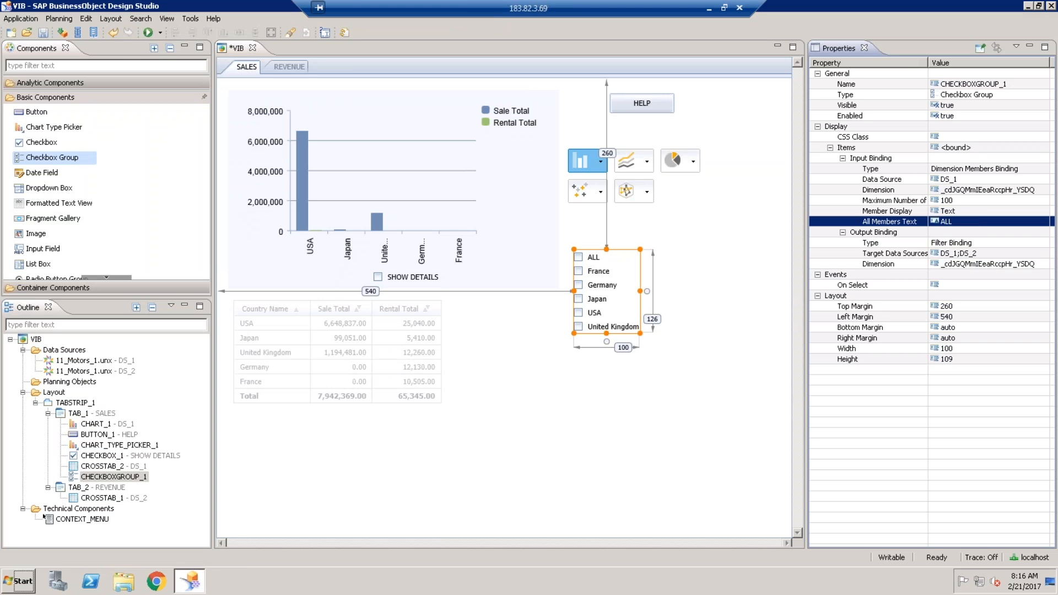
click(949, 223)
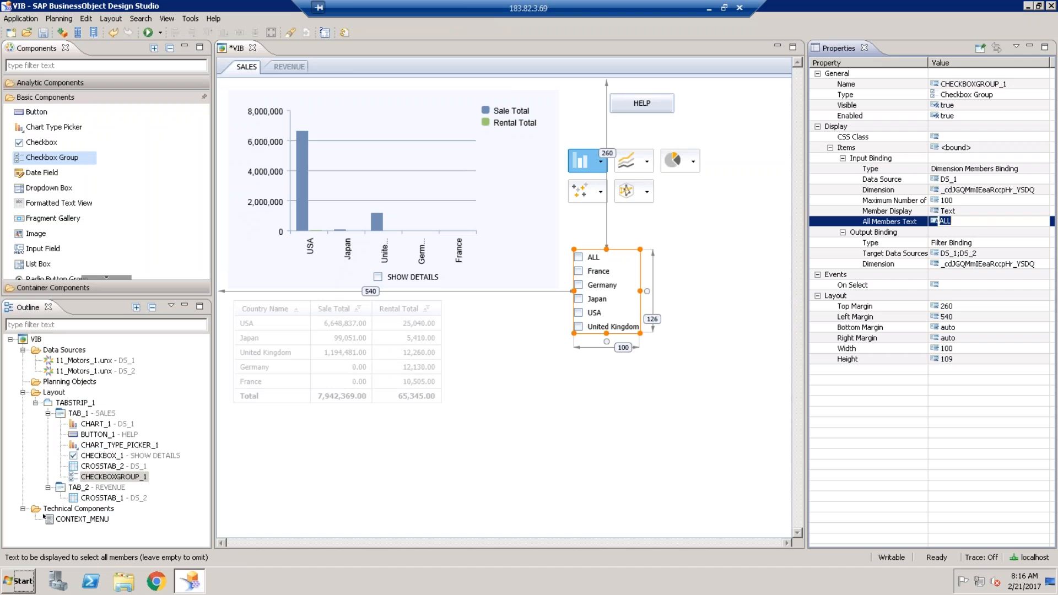
click(951, 221)
drag(608, 296, 599, 283)
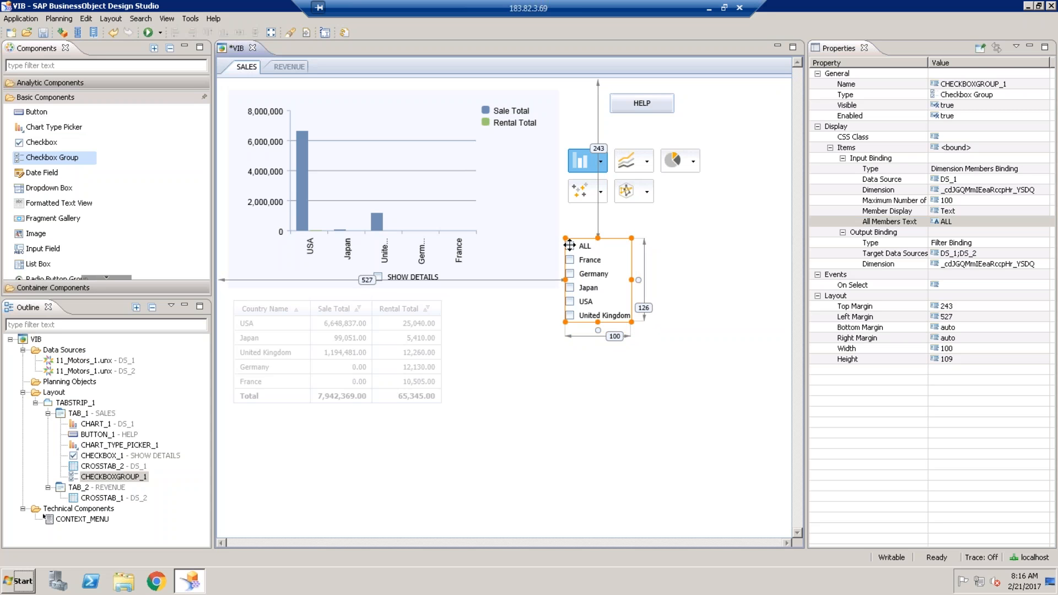
Step: Add a dropdown box beside the checkbox group at about top margin 257, left margin 696, and a list box below the group
click(49, 189)
mouse_move(48, 190)
mouse_down()
mouse_move(382, 254)
mouse_move(678, 266)
mouse_move(677, 250)
mouse_up()
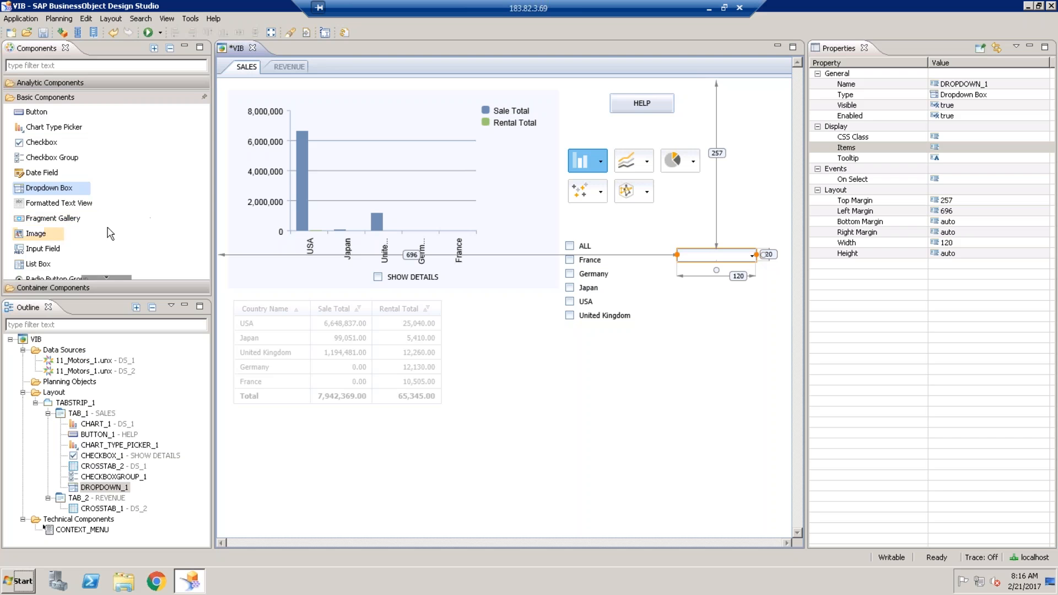
click(39, 234)
scroll(47, 246, down, 1)
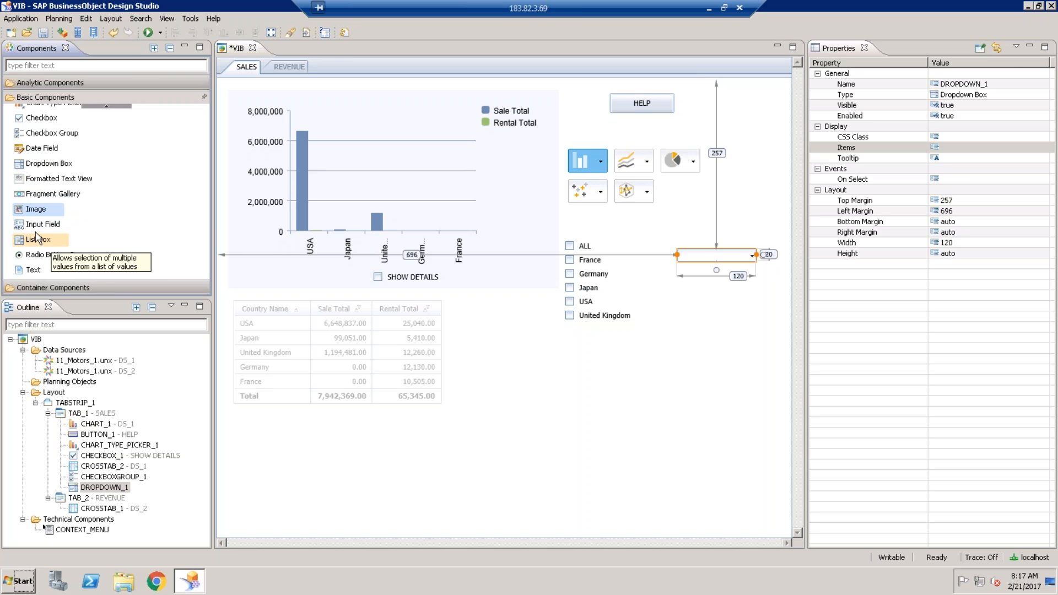
drag(38, 241, 579, 353)
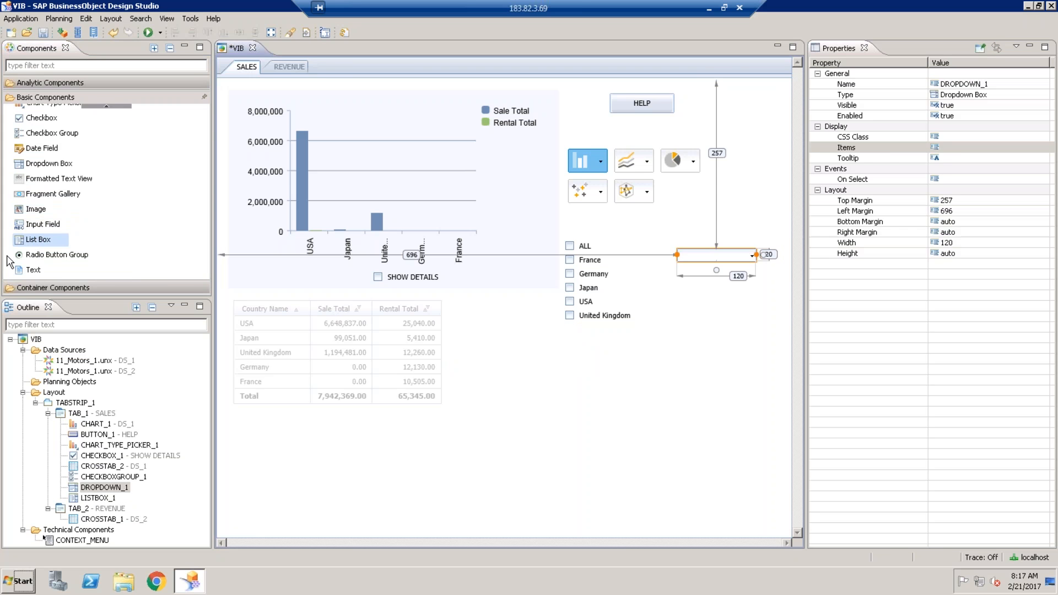
Step: Add a radio button group beside the list box and reposition both, placing the list box at about top margin 397, left margin 523
drag(59, 254, 706, 343)
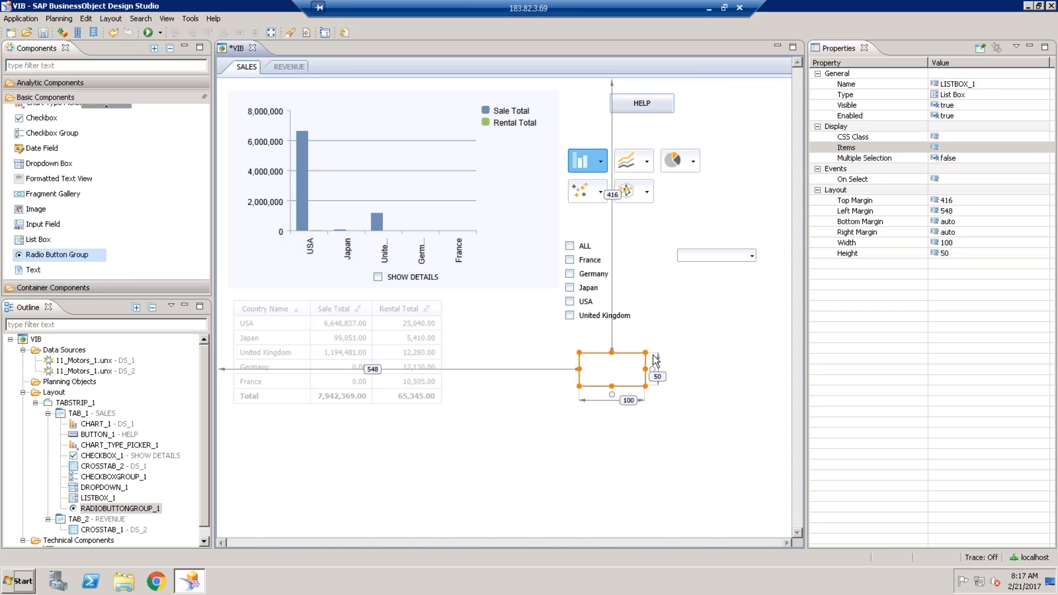
click(634, 370)
drag(631, 364, 615, 352)
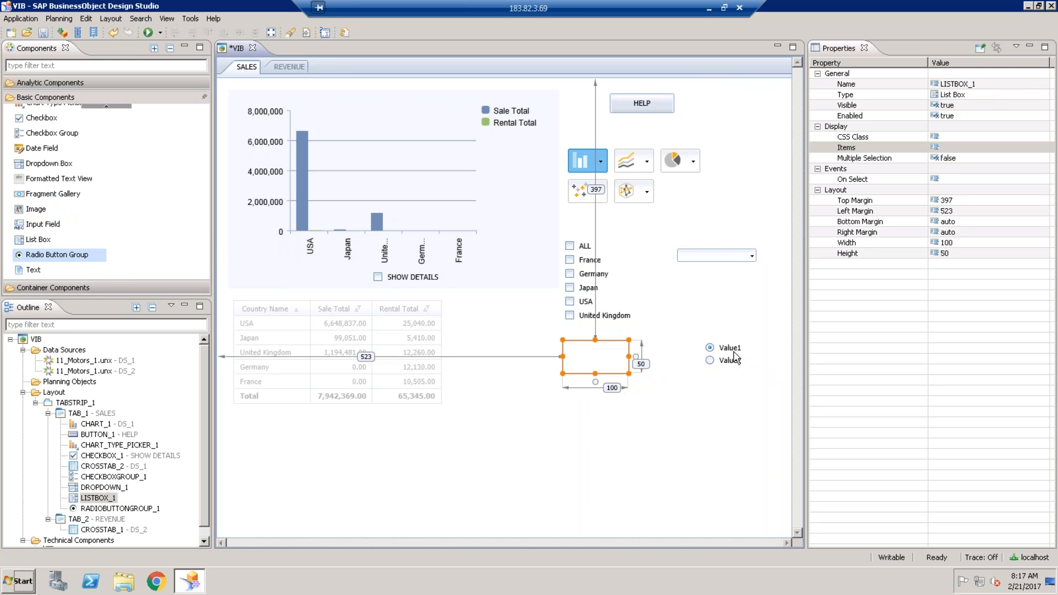
drag(735, 359, 717, 356)
Step: Compare the properties of the checkbox group, dropdown box, list box and radio button group, including the binding options for the dropdown's Items
click(610, 291)
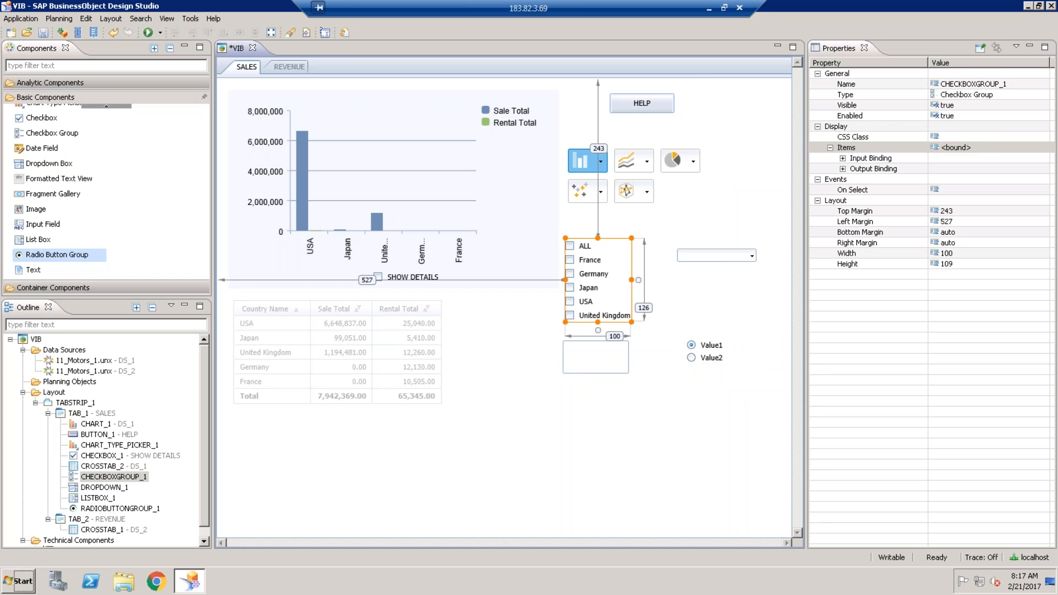
click(706, 257)
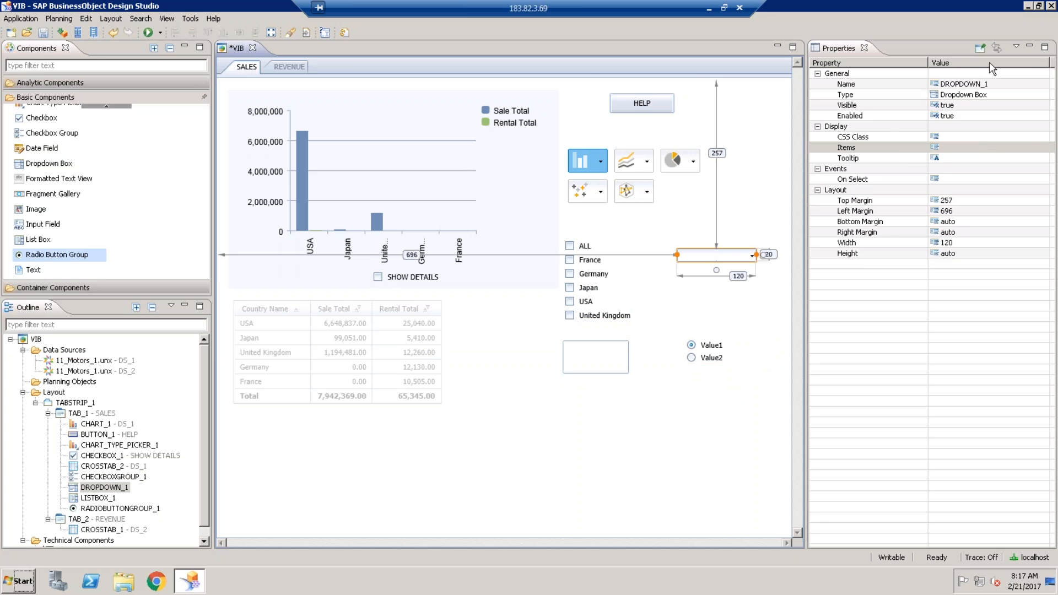
click(866, 148)
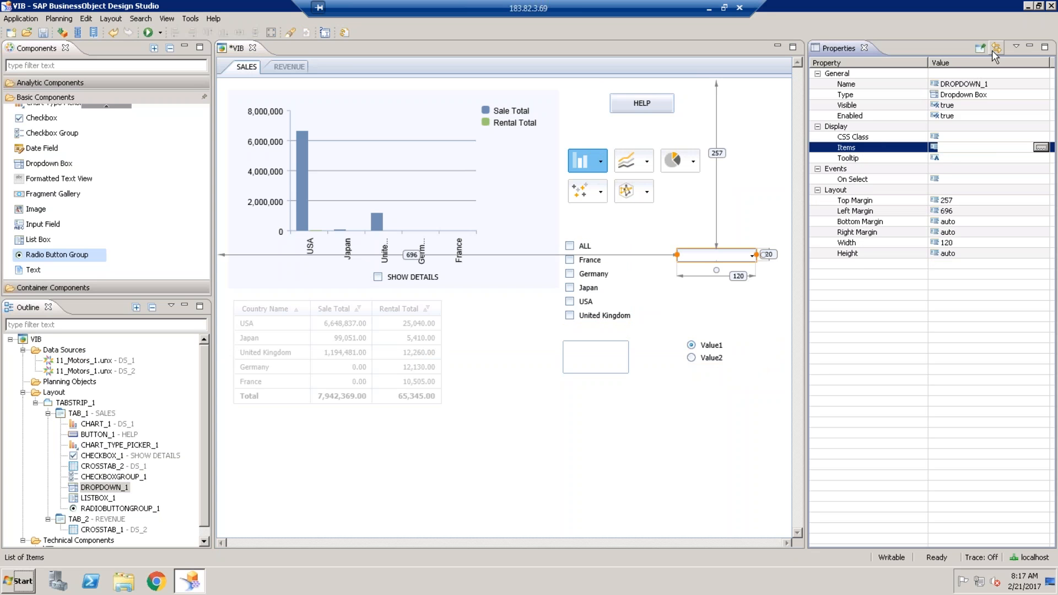
click(996, 48)
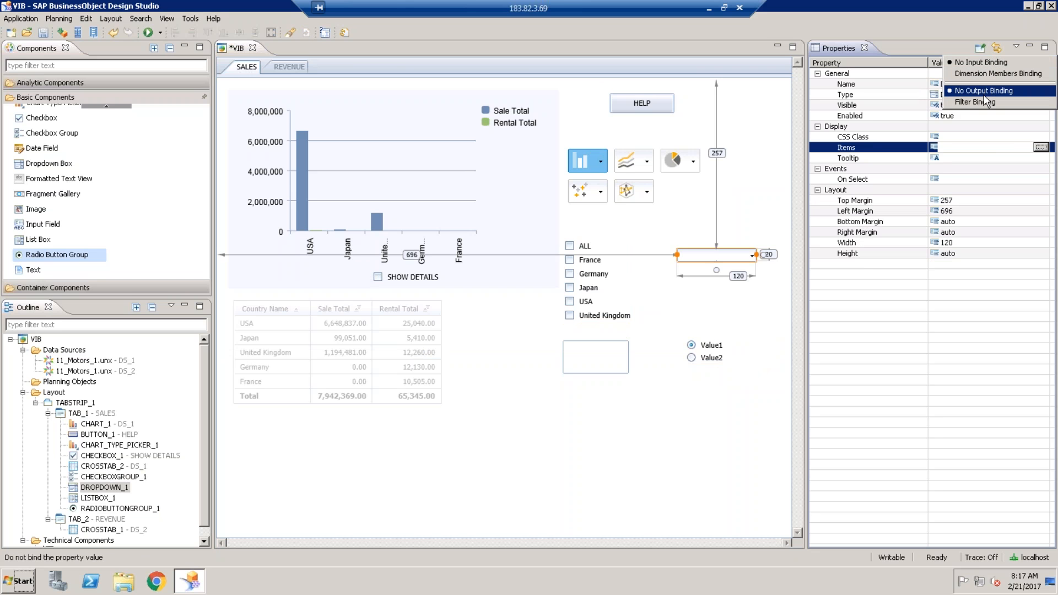
click(712, 359)
click(713, 359)
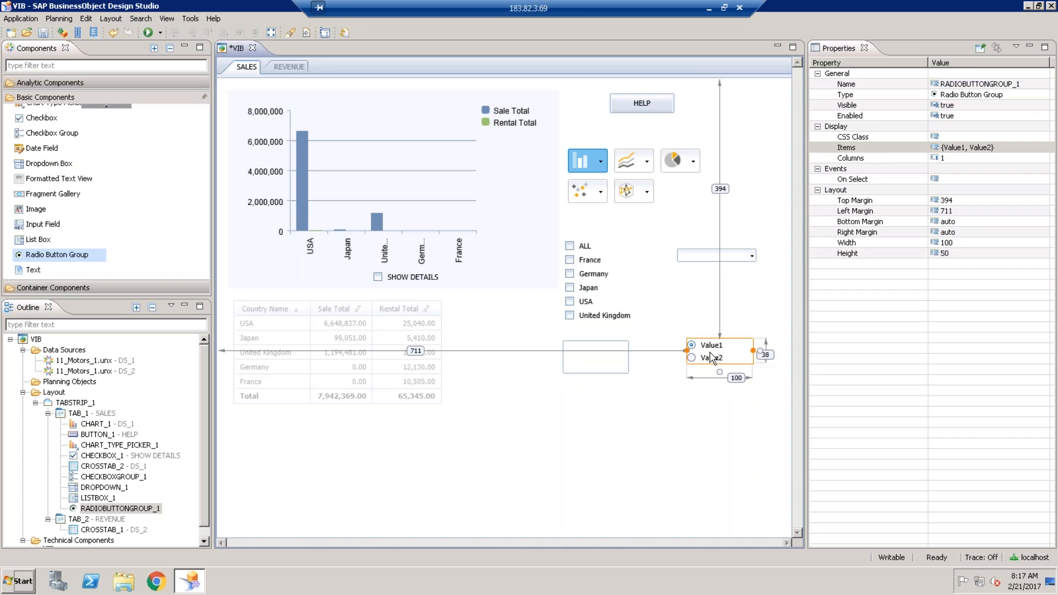
click(615, 357)
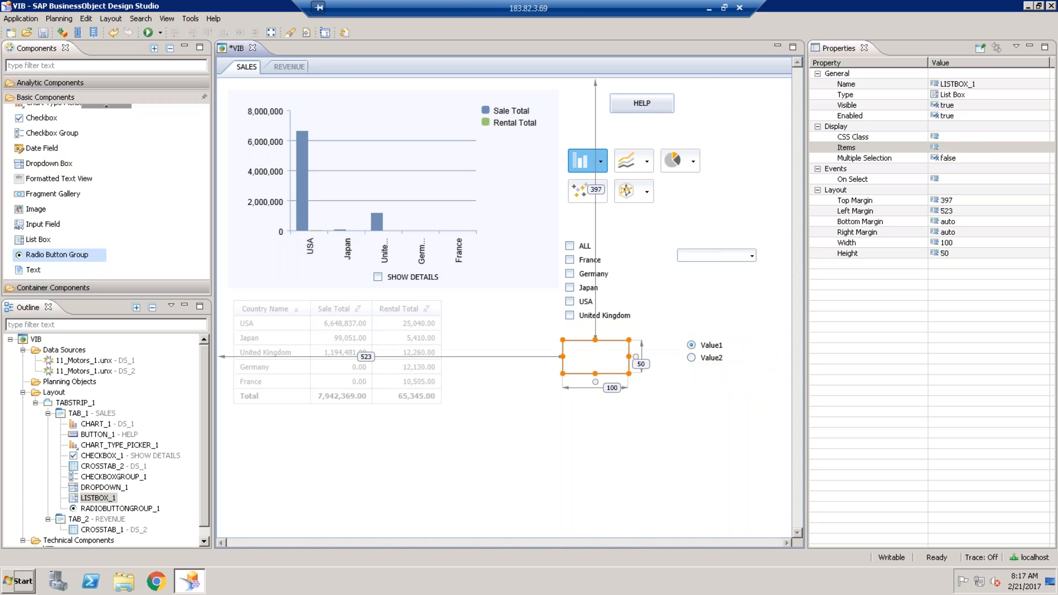
click(594, 294)
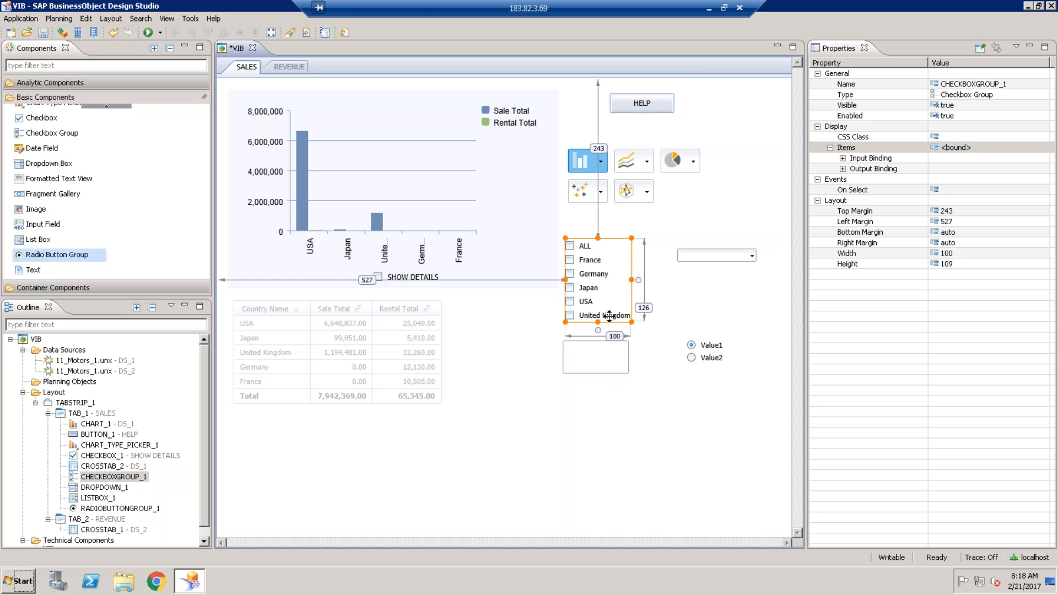
click(606, 357)
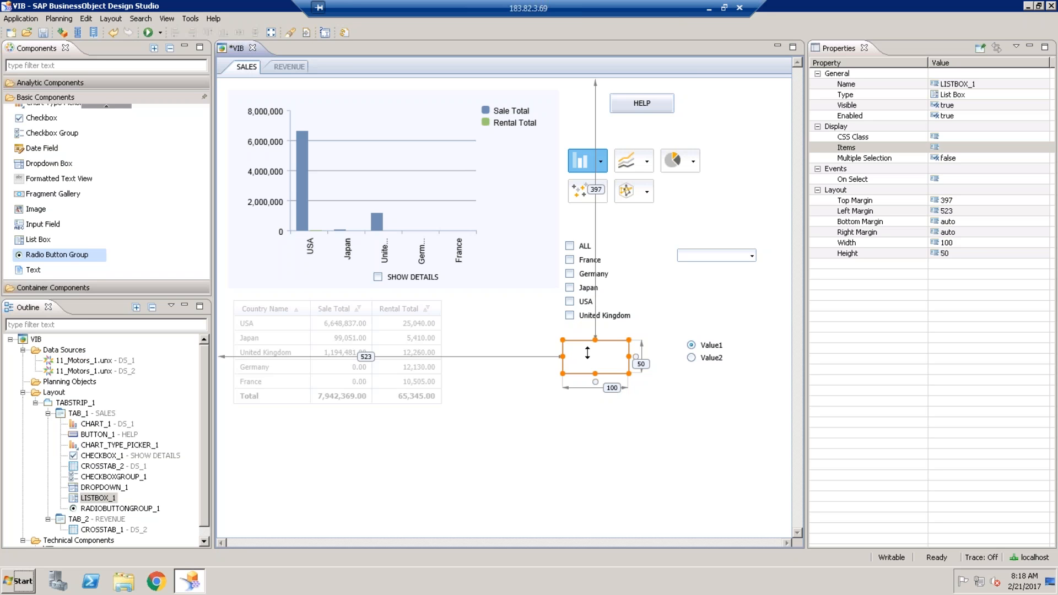
click(585, 316)
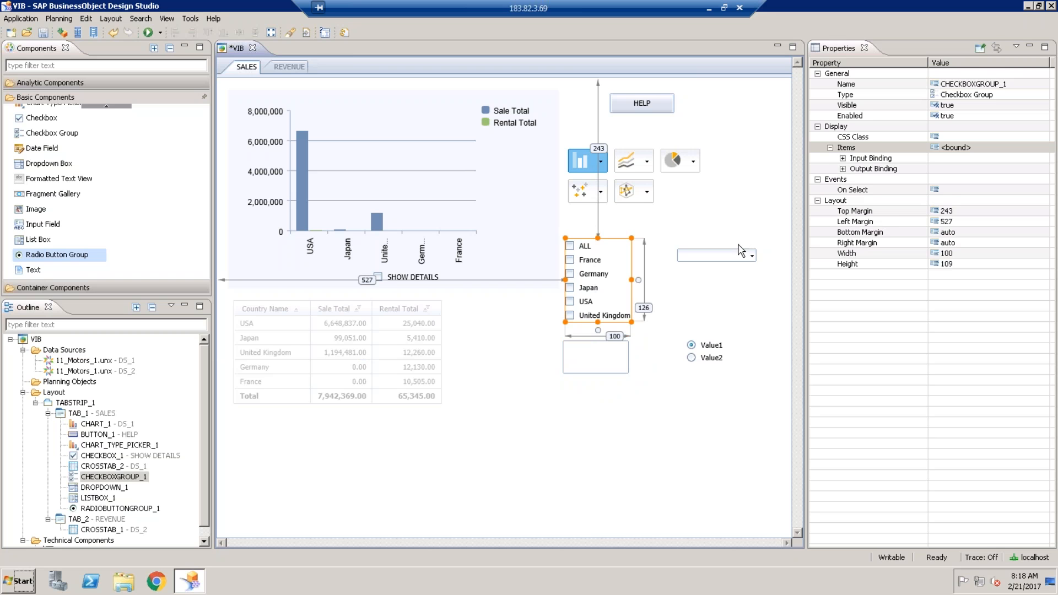
click(732, 256)
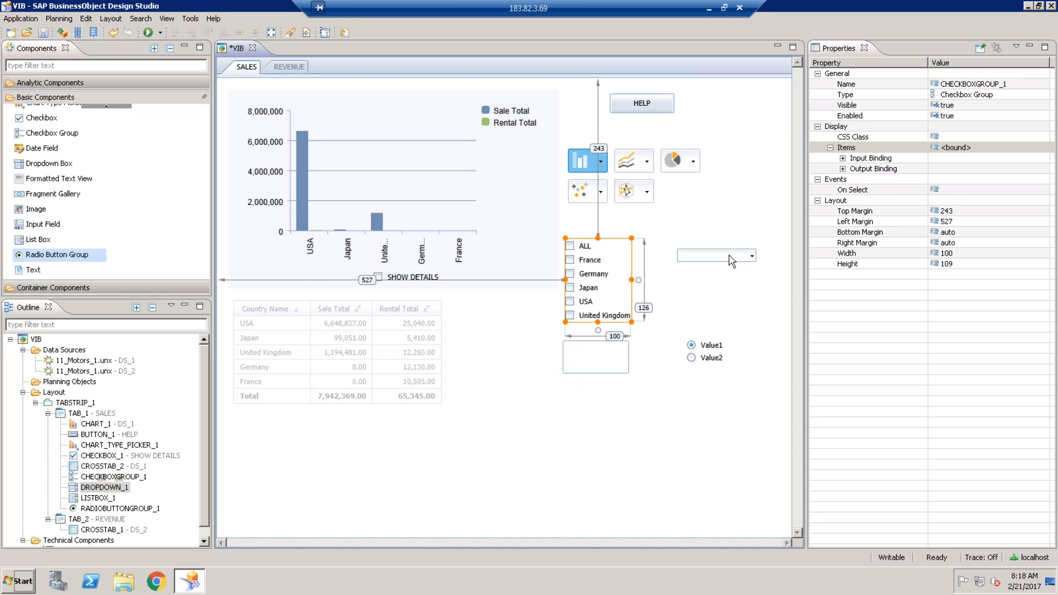
Step: Move the radio button group to about top margin 396, left margin 696, aligning it with the dropdown box
click(715, 359)
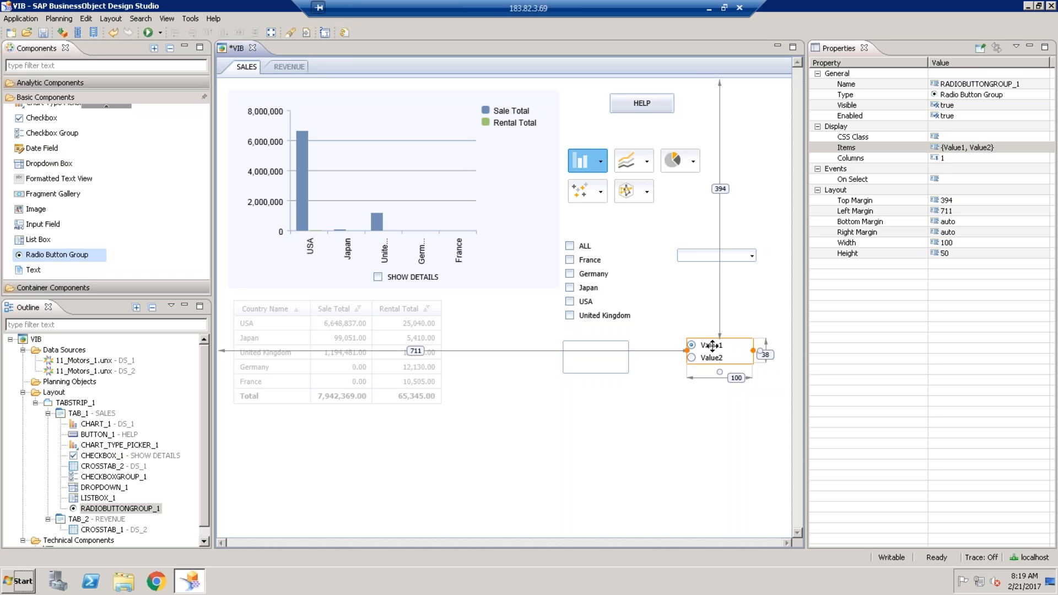
drag(711, 346, 703, 347)
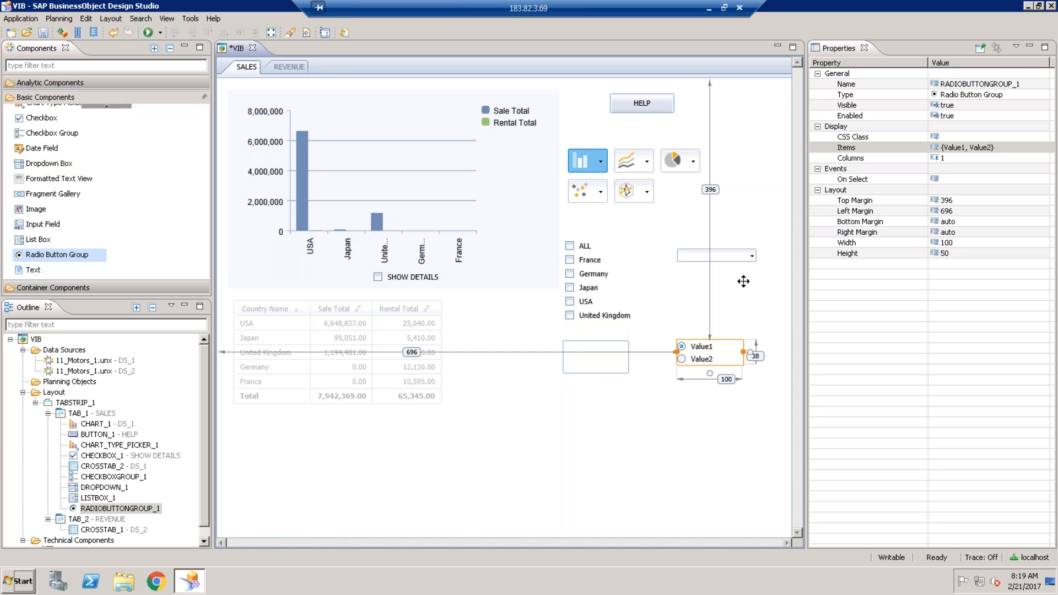
click(739, 257)
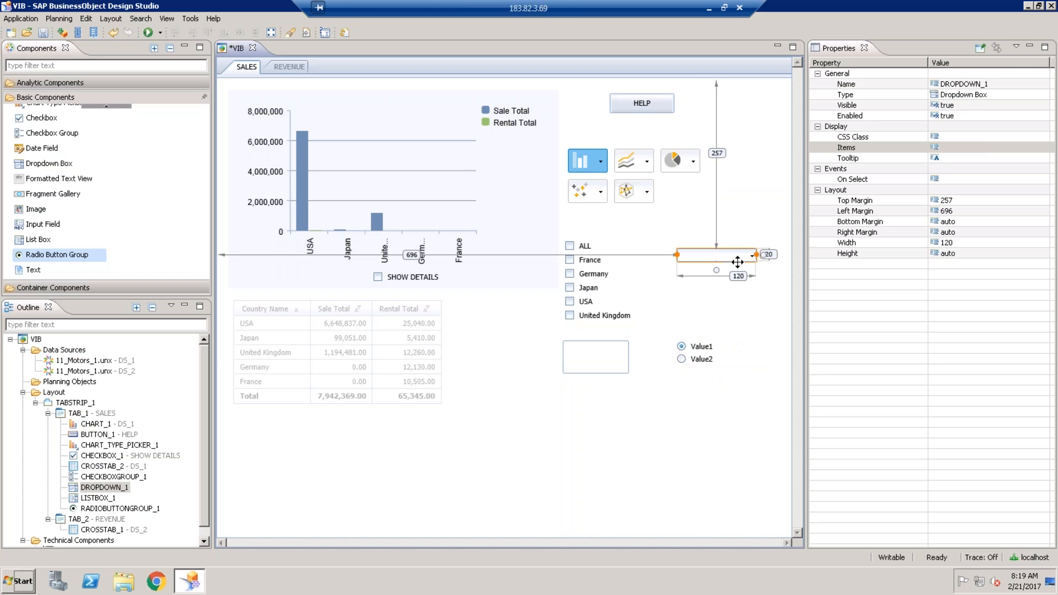
click(711, 359)
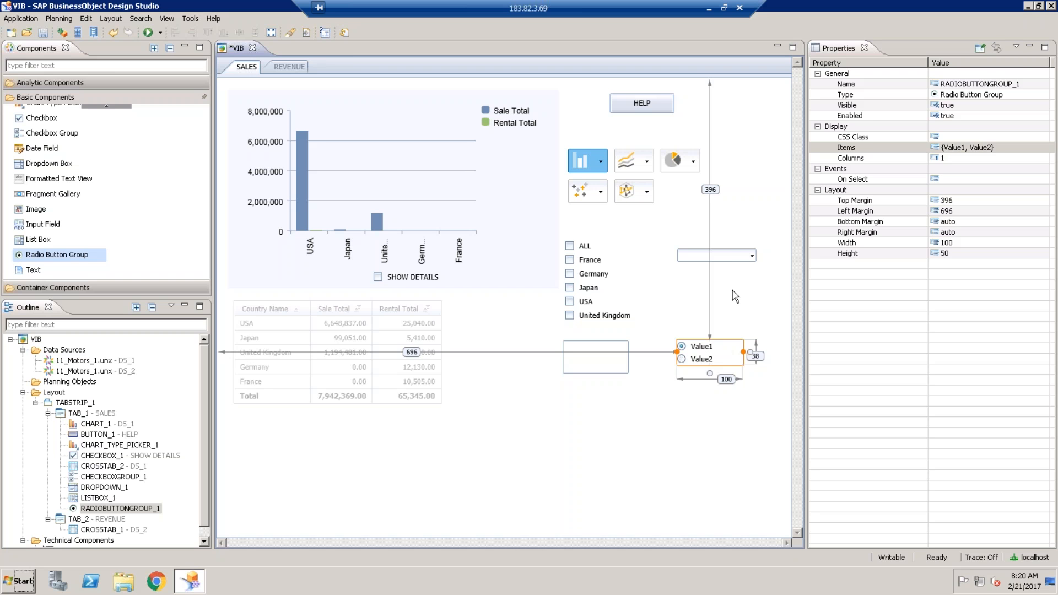
click(734, 257)
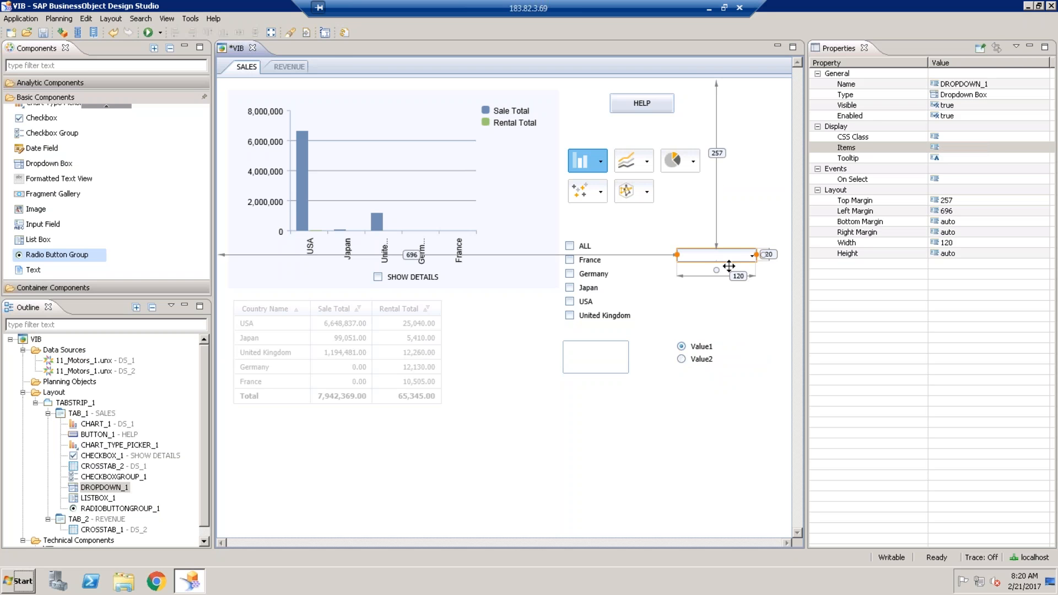
click(698, 355)
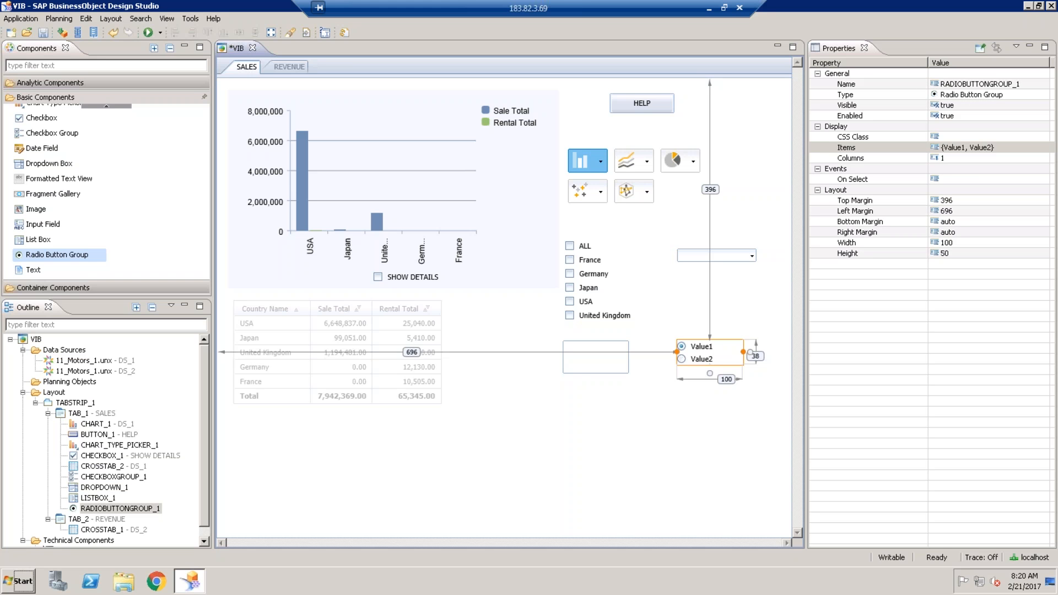
click(595, 271)
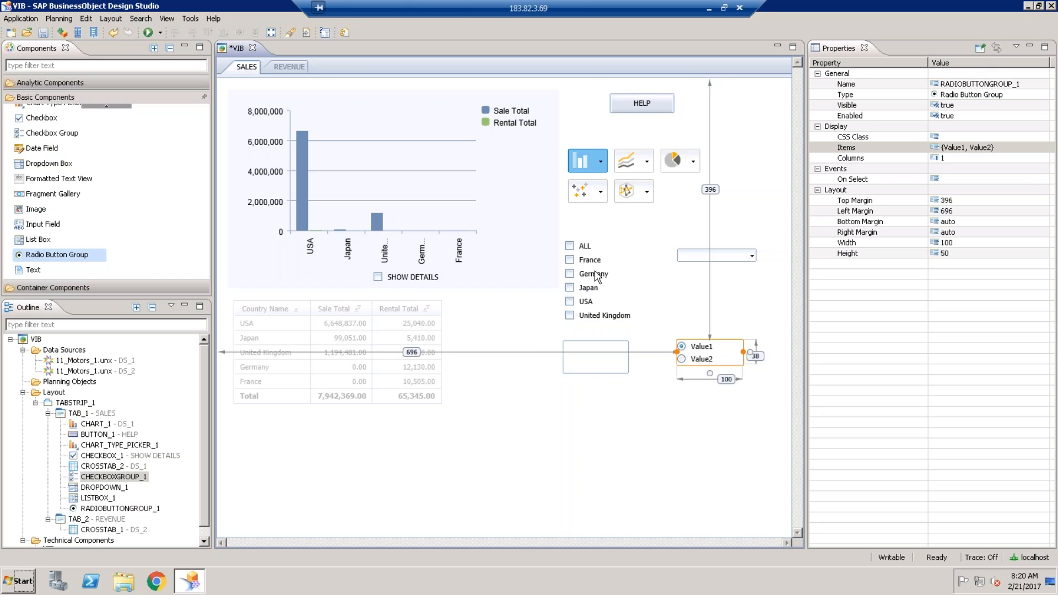
click(578, 368)
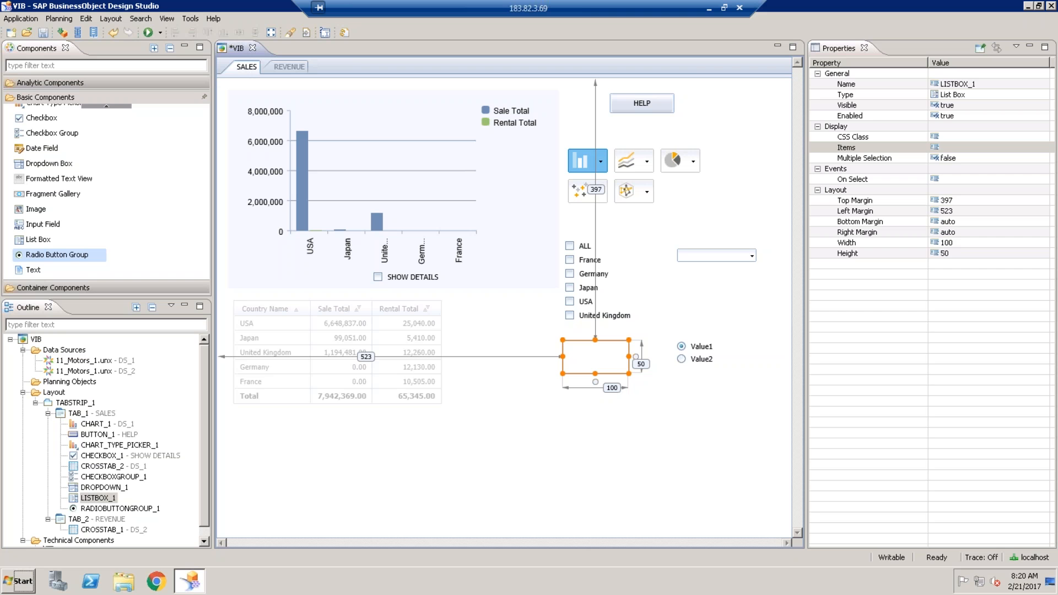
Step: Reduce the checkbox group's height to about 68
click(591, 281)
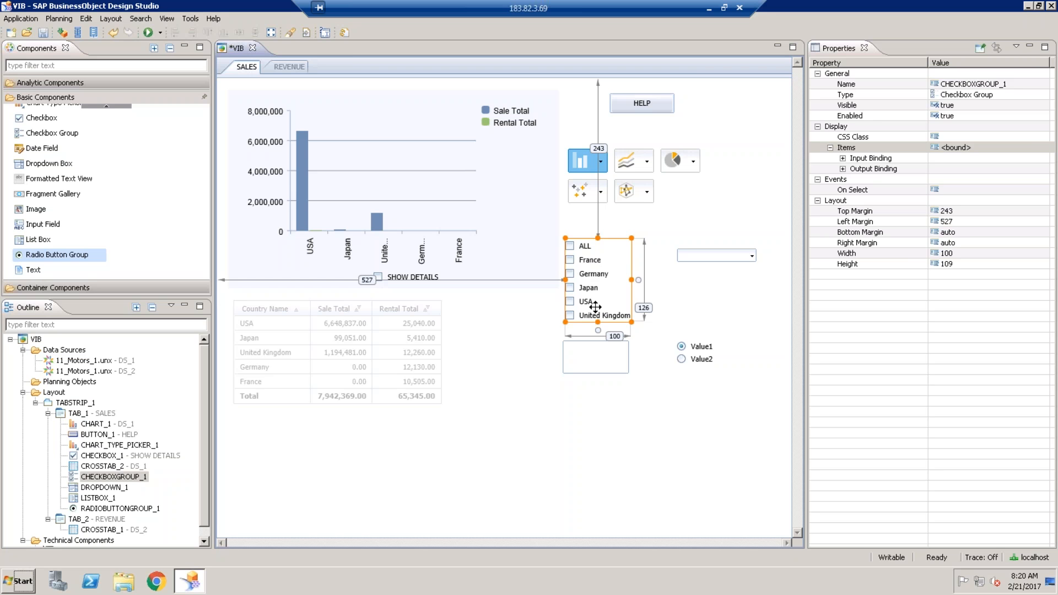
drag(597, 322, 597, 283)
Step: Insert ten items, Value1 to Value10, into the list box and increase its height to about 91
click(600, 353)
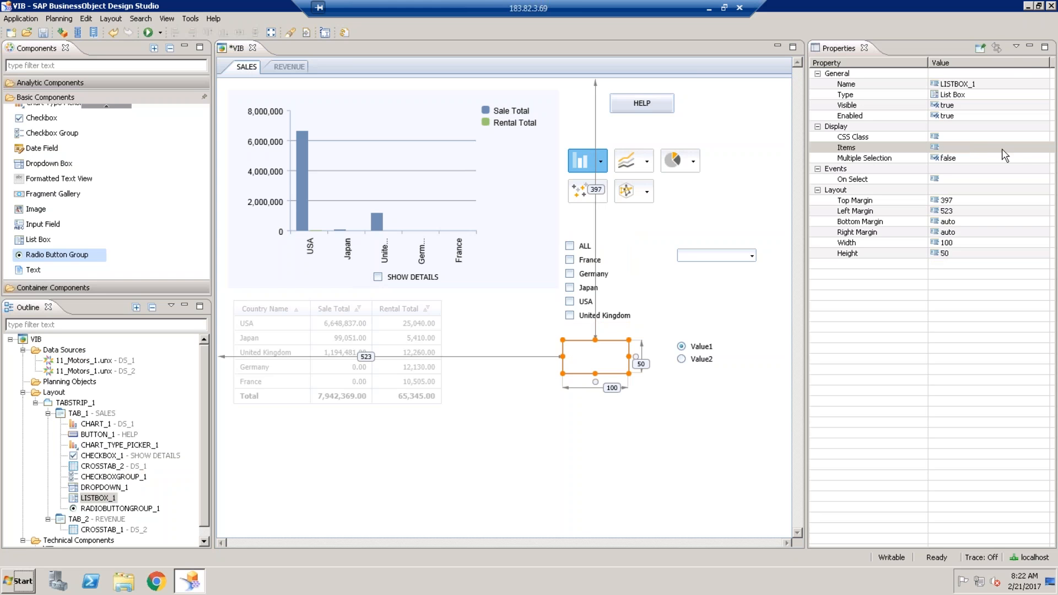
click(1002, 148)
click(1041, 147)
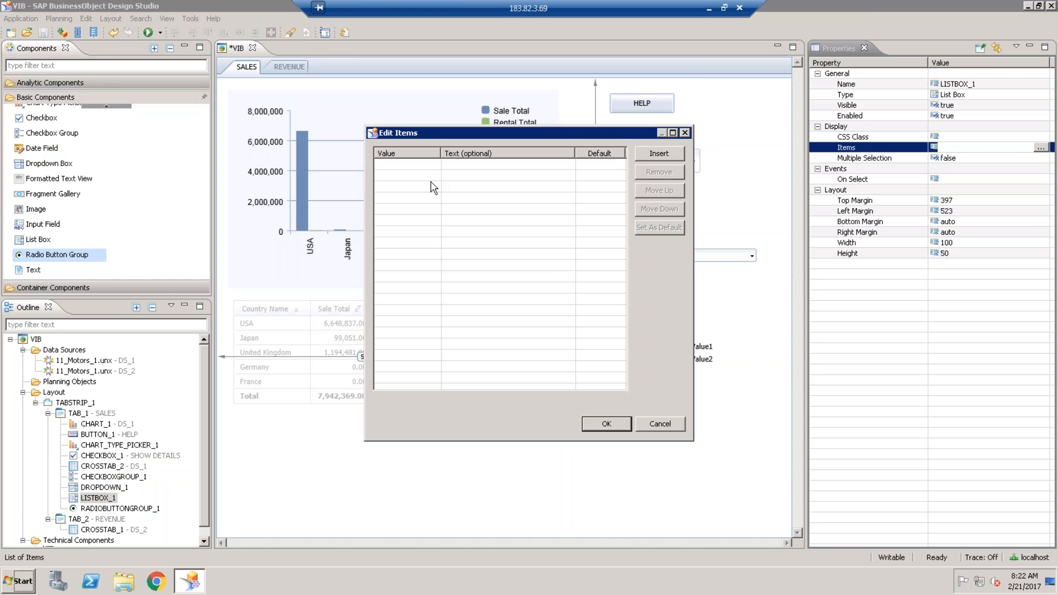
click(667, 155)
click(667, 156)
click(667, 156)
click(667, 155)
click(667, 155)
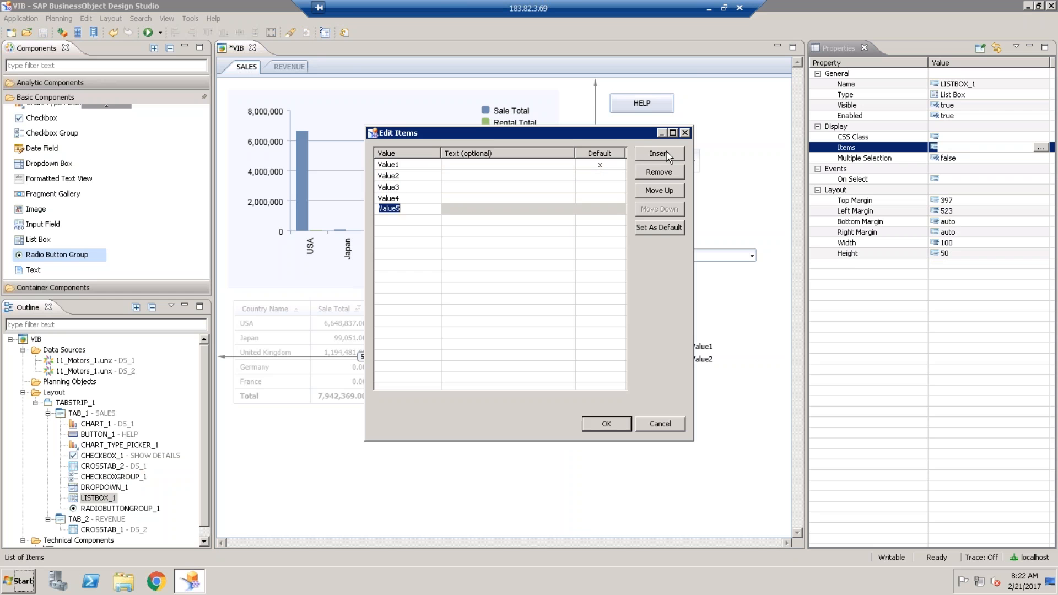
click(666, 156)
click(667, 155)
click(667, 156)
click(667, 155)
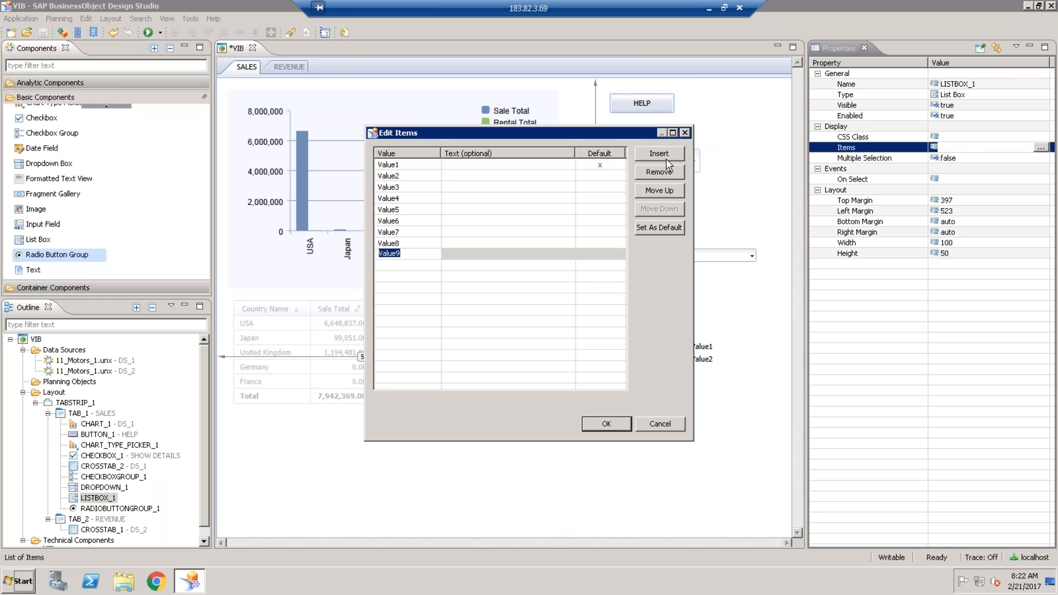
click(667, 157)
click(621, 421)
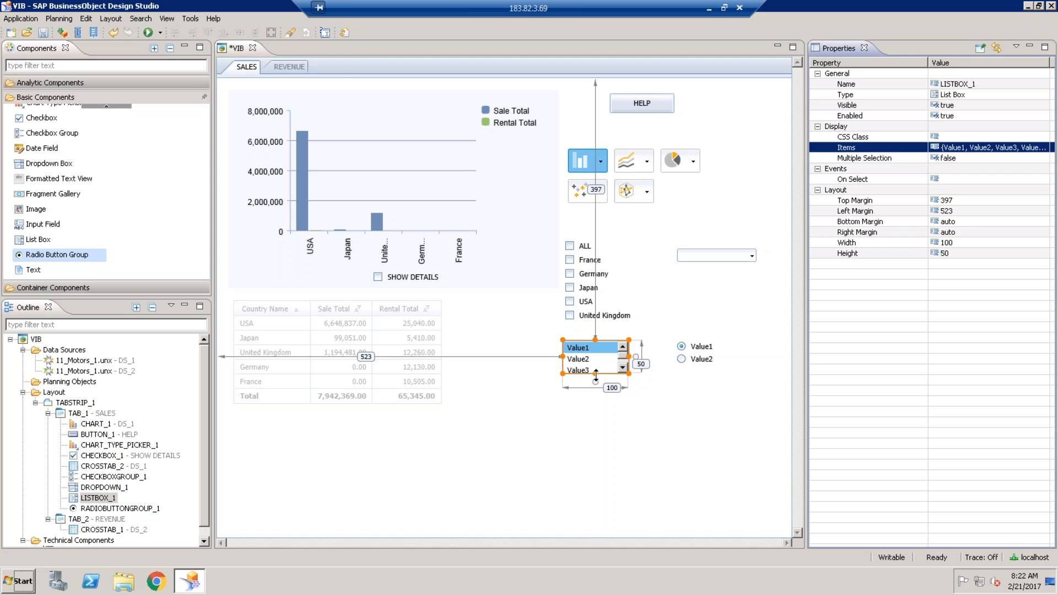
drag(596, 372, 595, 402)
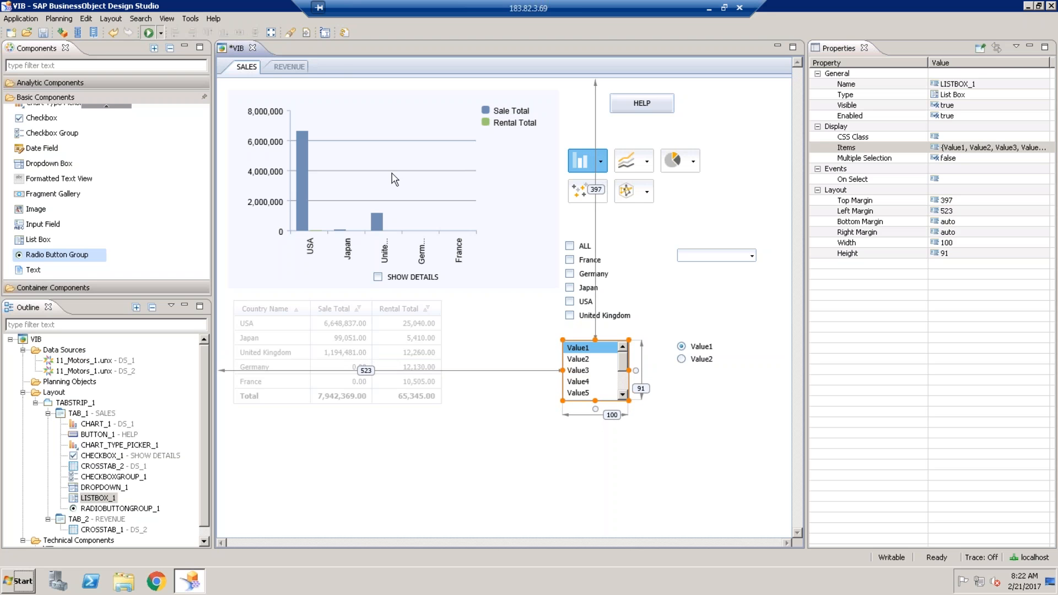
Step: Preview the application in a maximized browser window, scroll the list box down to Value10, and close the preview
click(145, 33)
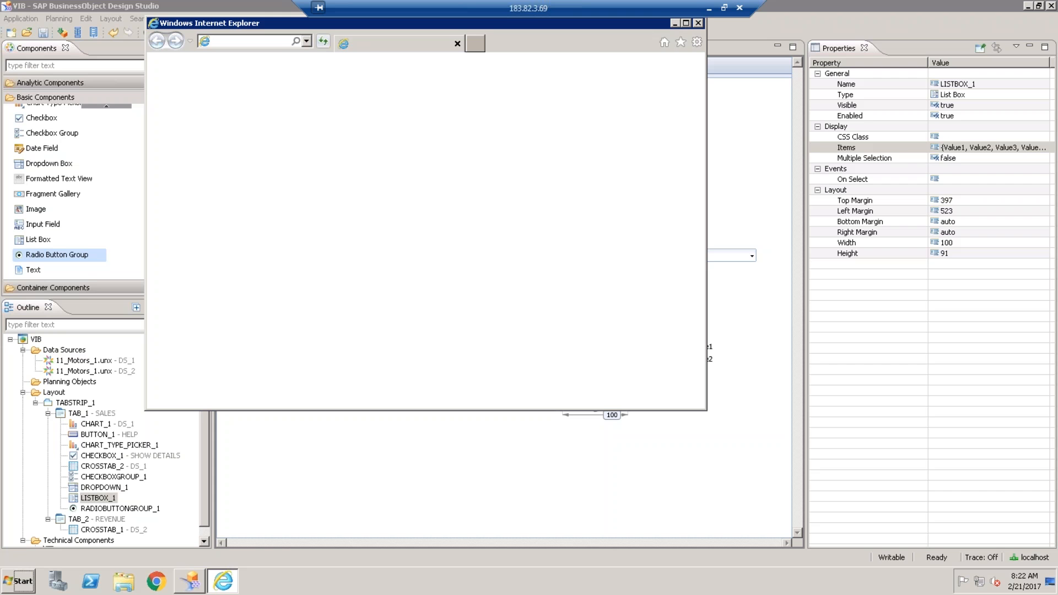
click(686, 24)
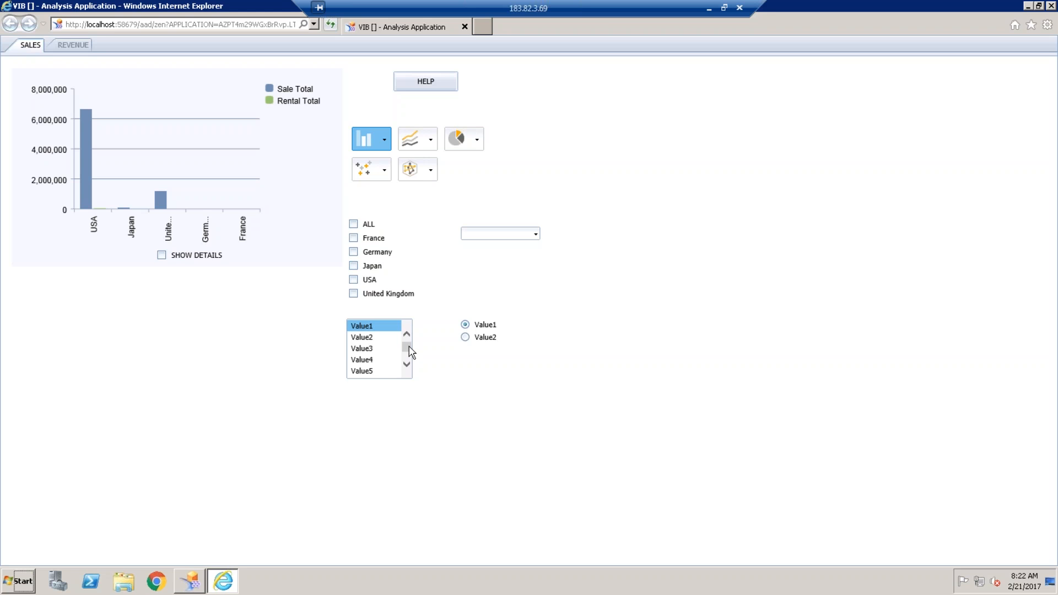
drag(409, 347, 408, 359)
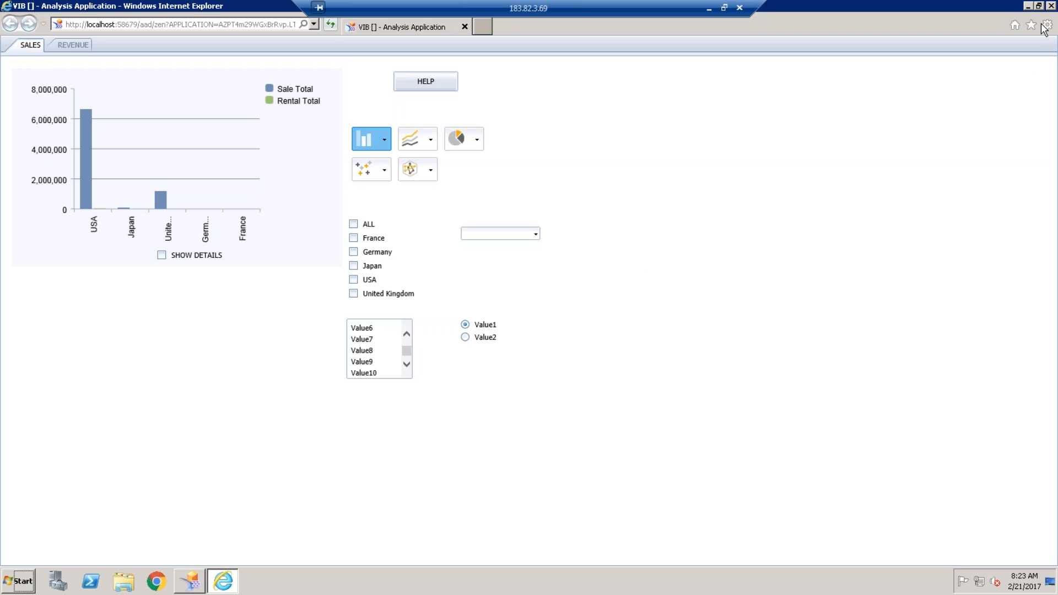
click(1051, 7)
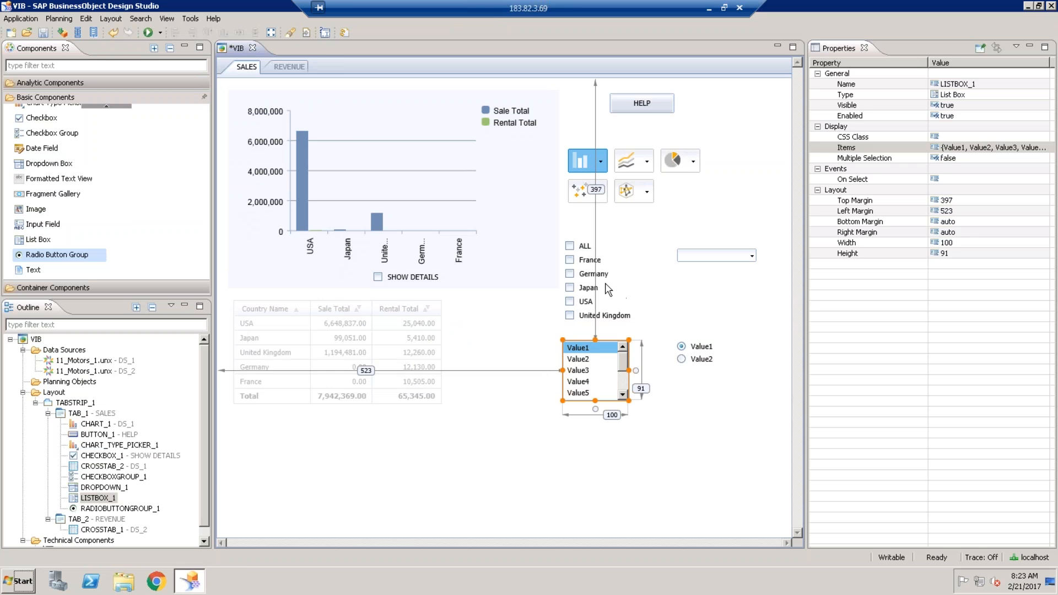
click(579, 274)
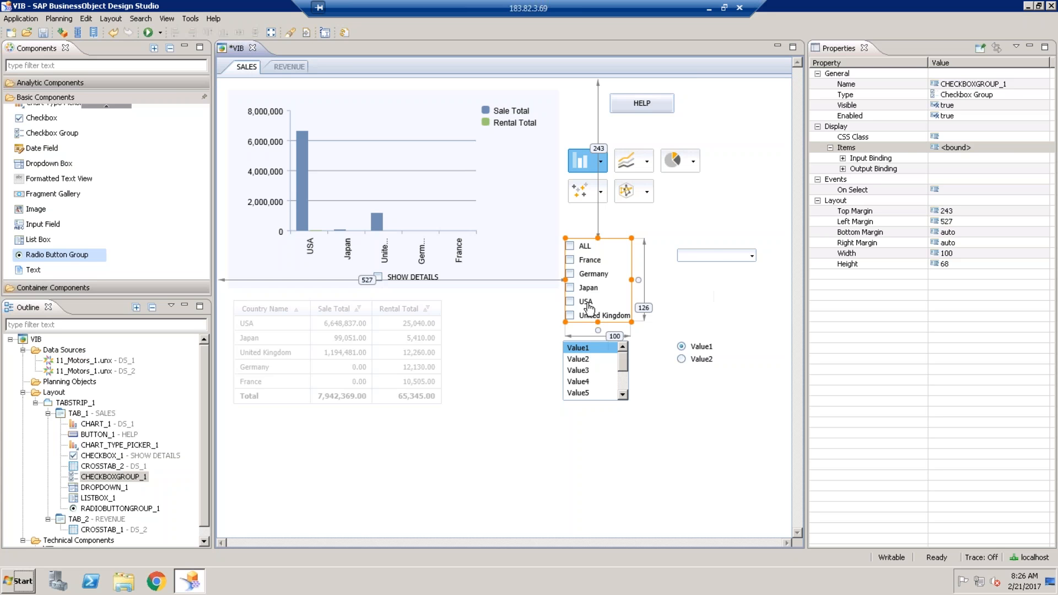
click(713, 257)
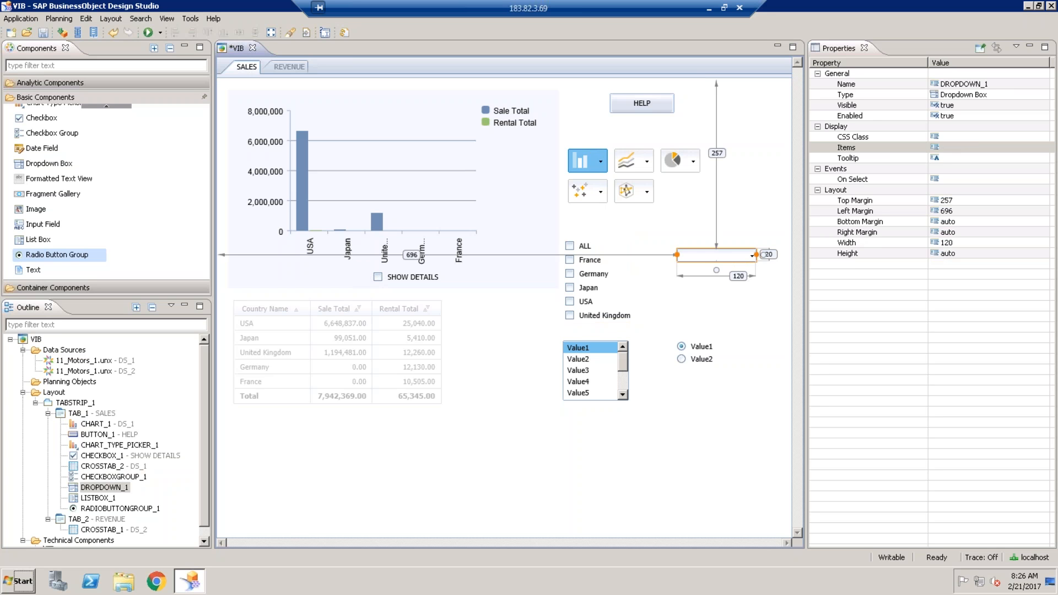
click(708, 358)
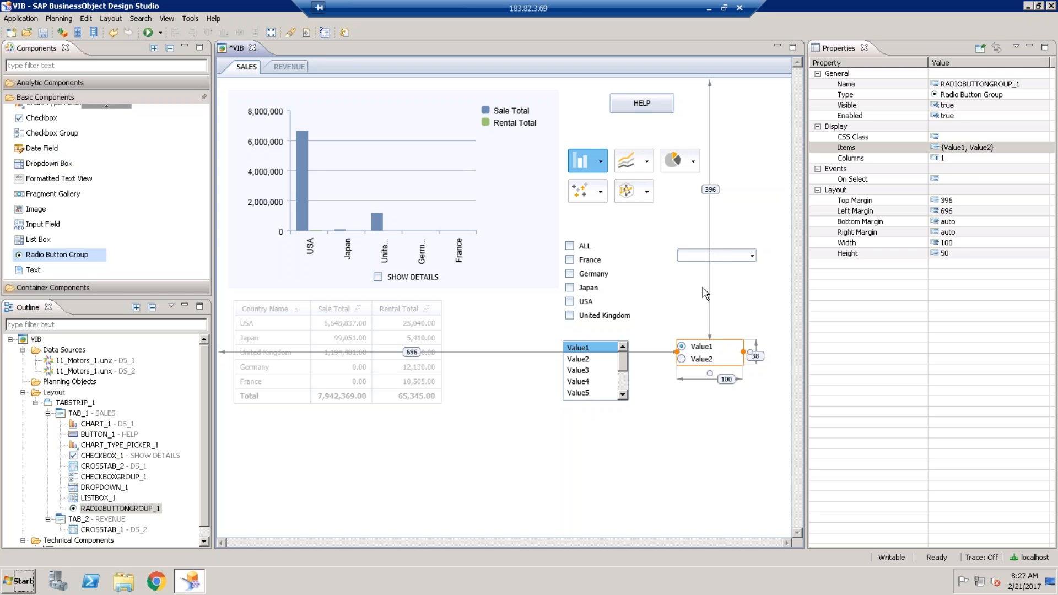
click(735, 258)
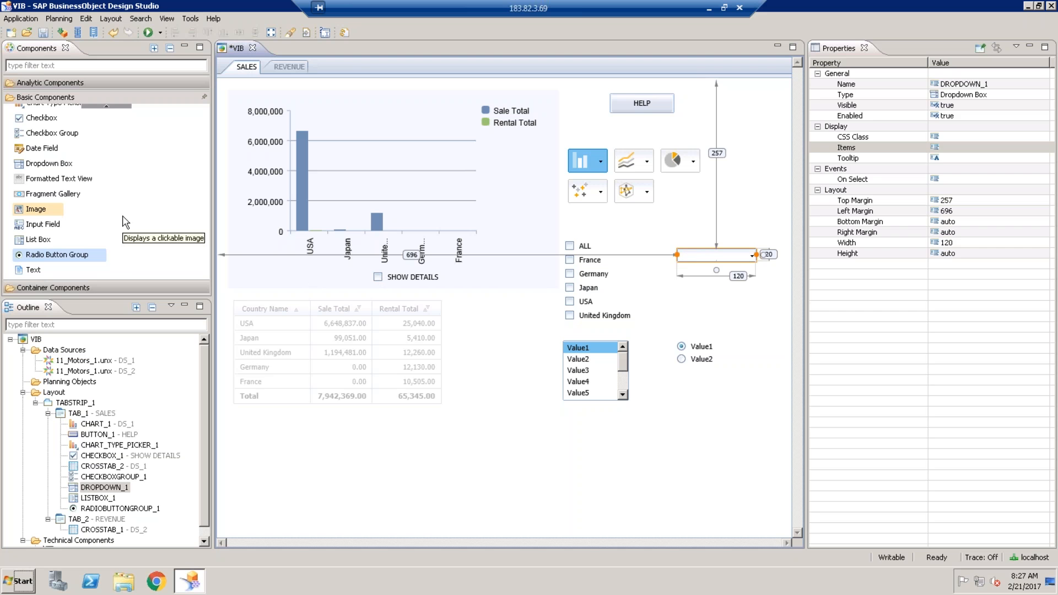
click(70, 164)
scroll(70, 164, up, 1)
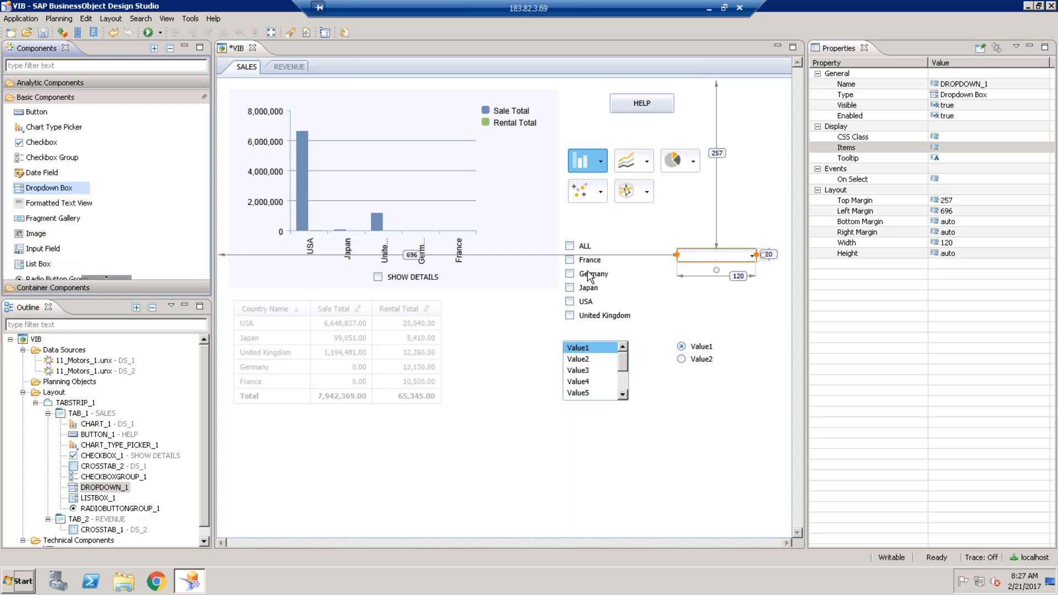
click(40, 175)
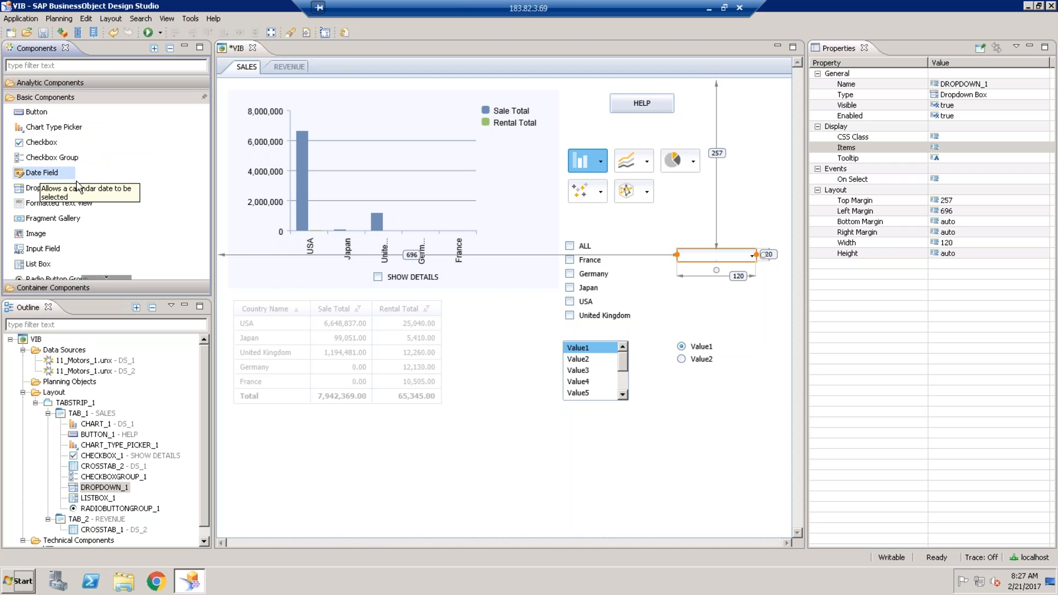
Step: Add a date field below the crosstab on the SALES tab, at about top margin 532 and left margin 77
drag(47, 174, 474, 341)
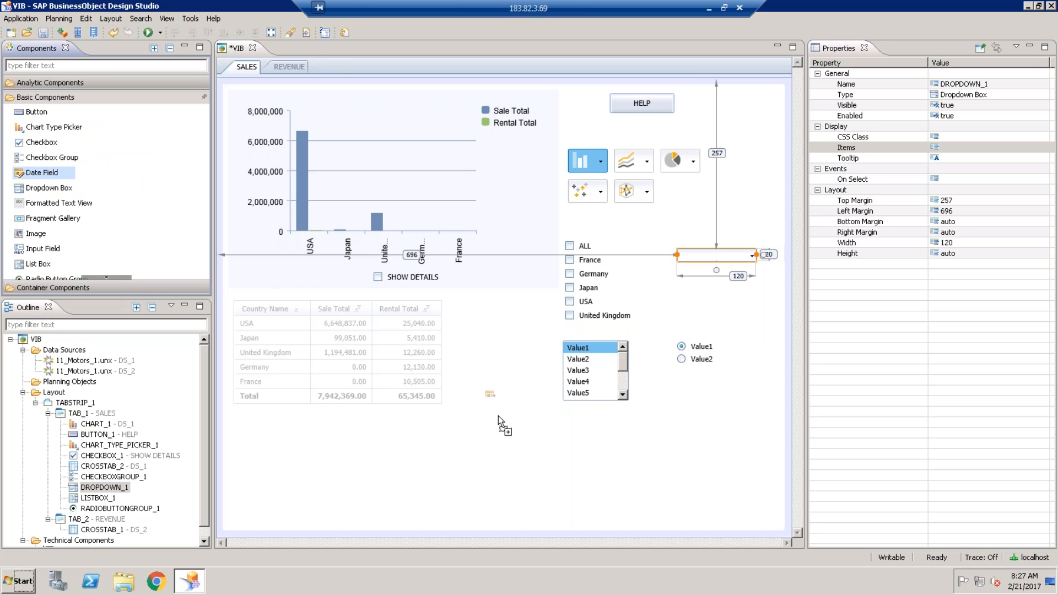
drag(498, 416, 296, 446)
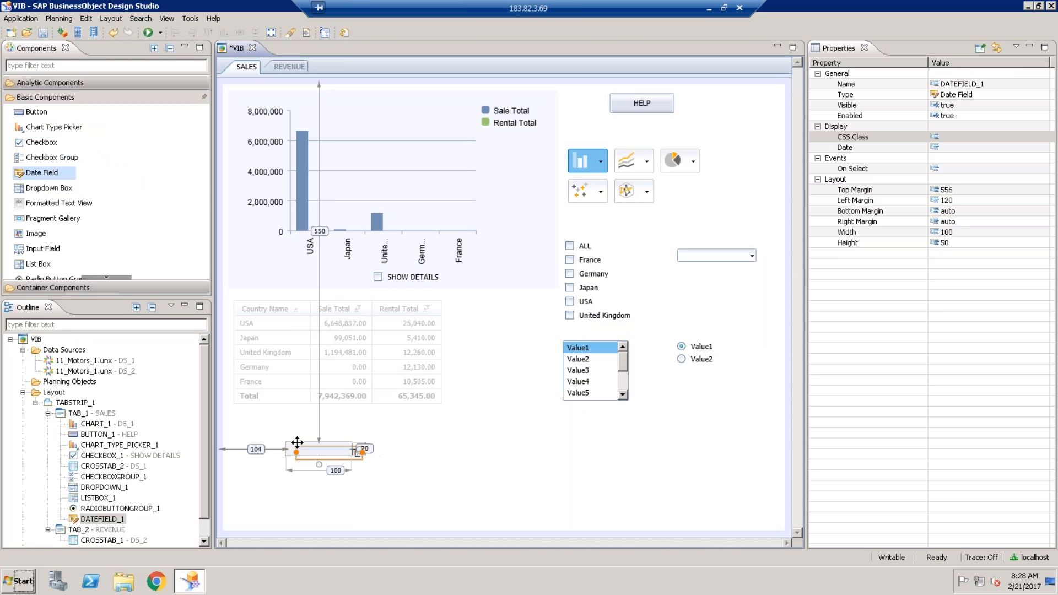
drag(297, 442, 268, 428)
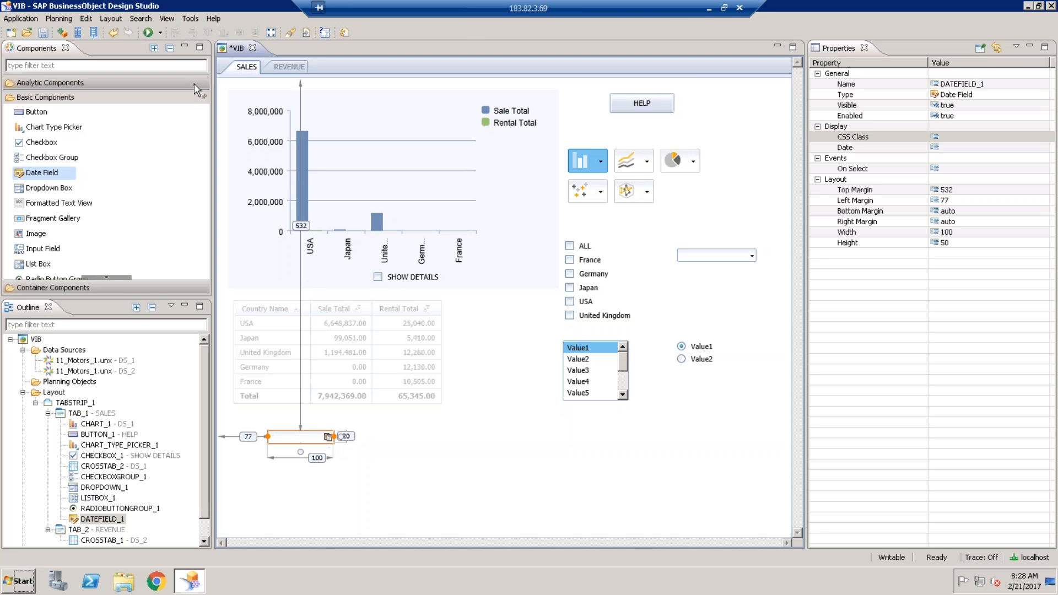
Step: Preview the application in a maximized browser window, pick Feb 21, 2017 in the date field, and close the preview
click(148, 32)
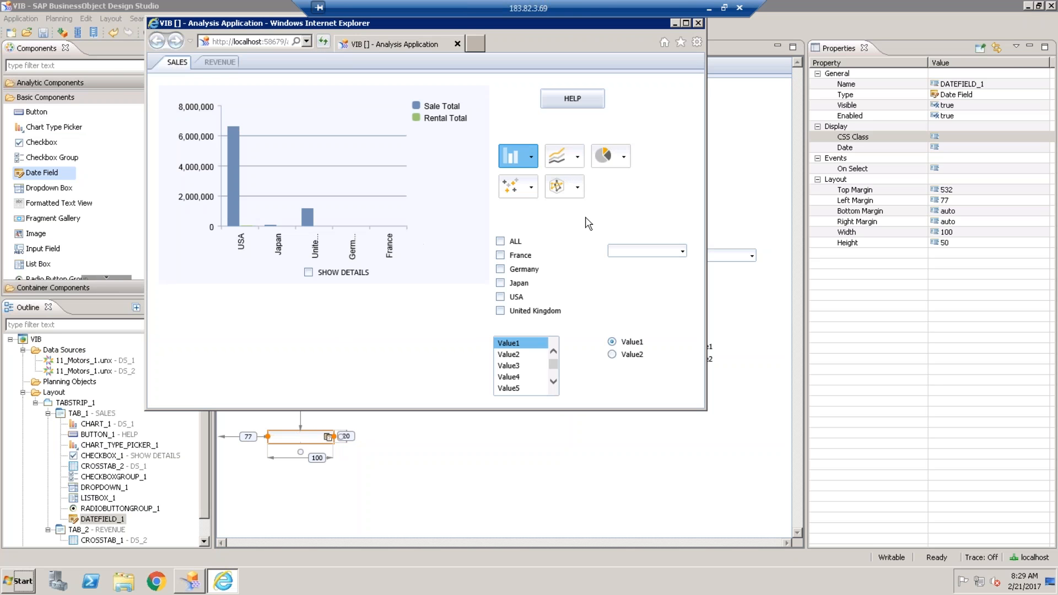
click(686, 23)
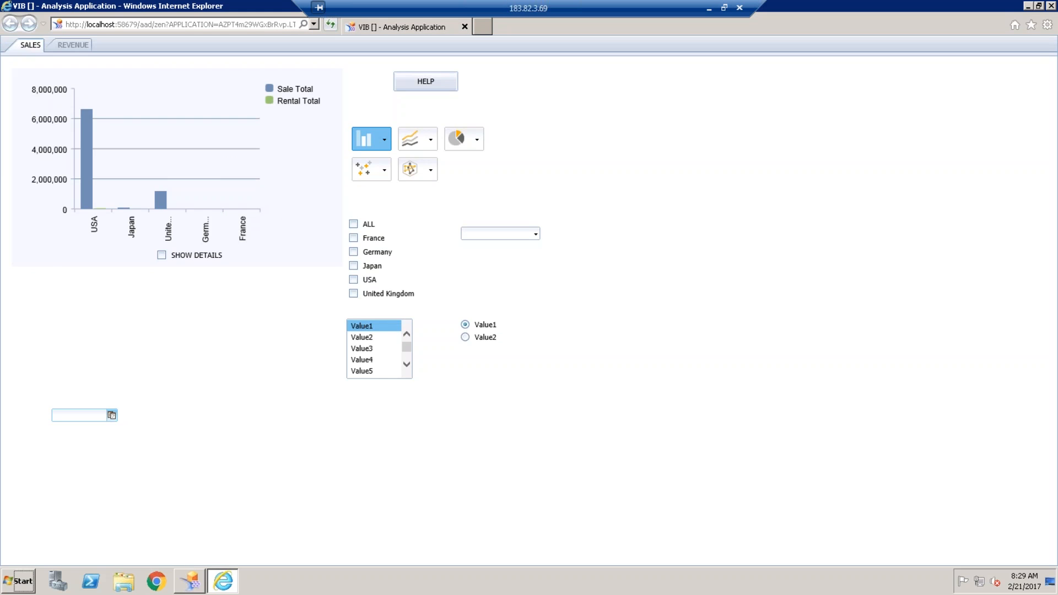
click(111, 415)
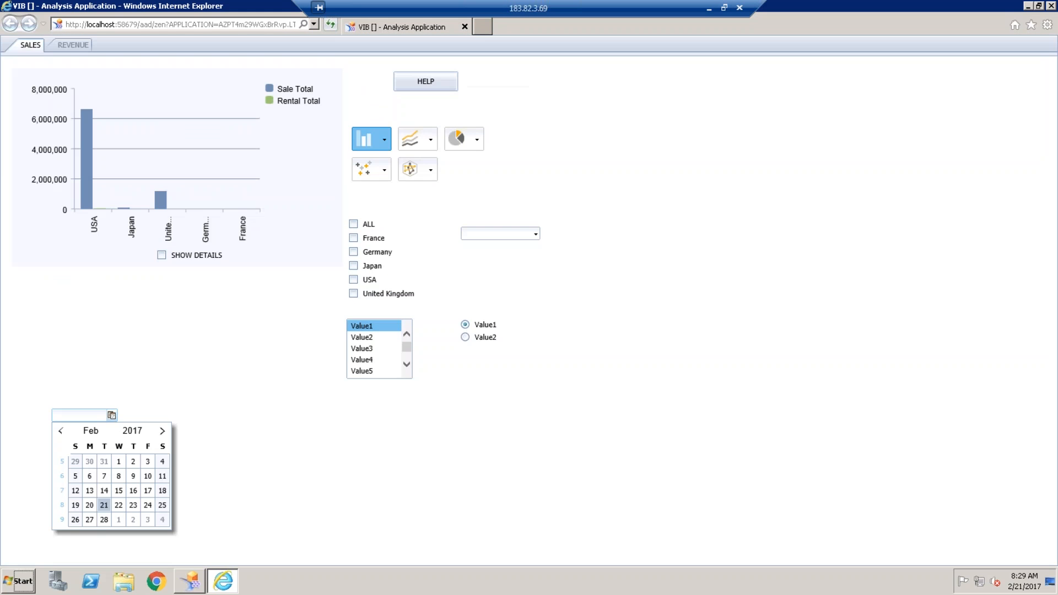
click(104, 507)
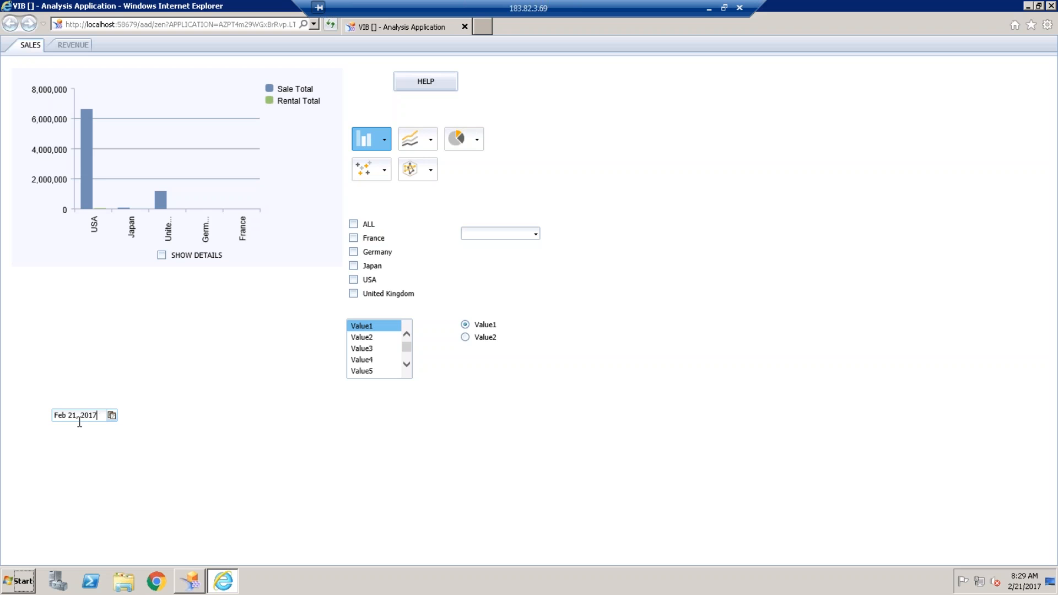
click(1052, 7)
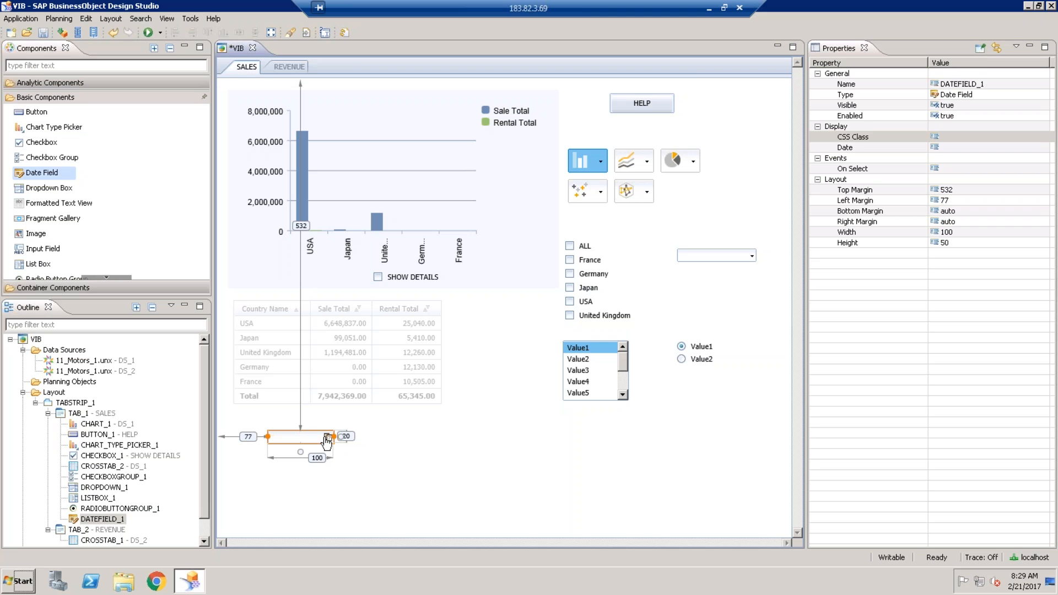
Step: Add a formatted text view to the SALES tab at about top margin 558 and left margin 394
click(61, 190)
scroll(55, 188, down, 1)
click(48, 181)
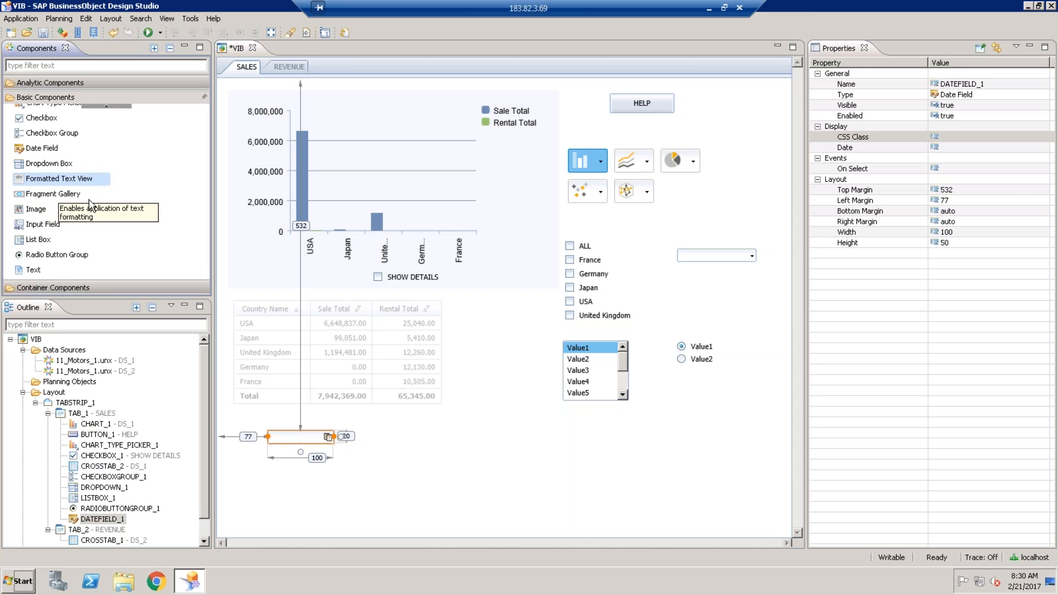
drag(88, 199, 482, 451)
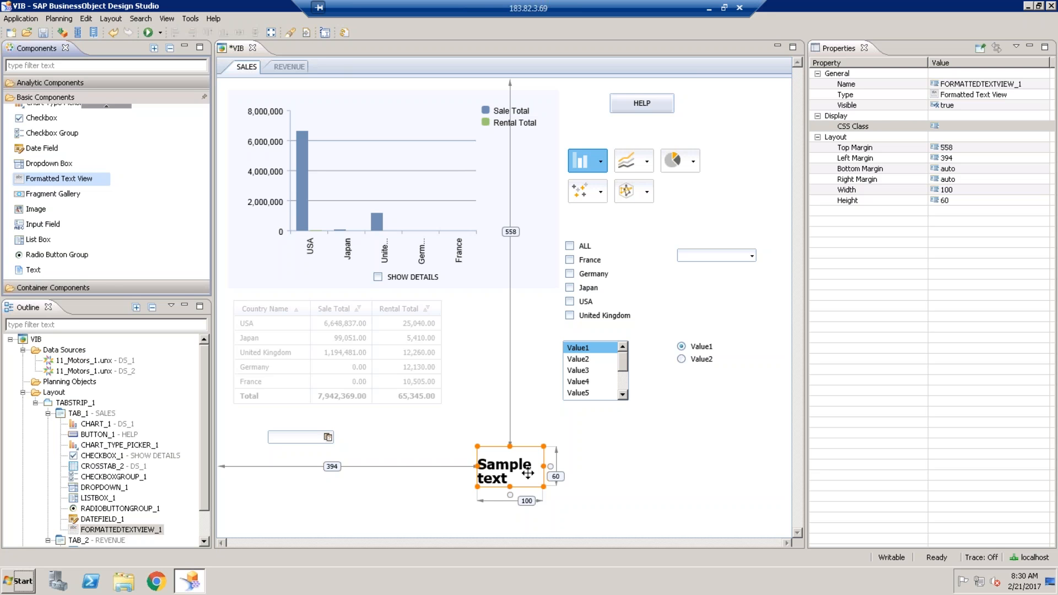
Step: Add an image component beside the formatted text view, at about top margin 544 and left margin 639
click(42, 273)
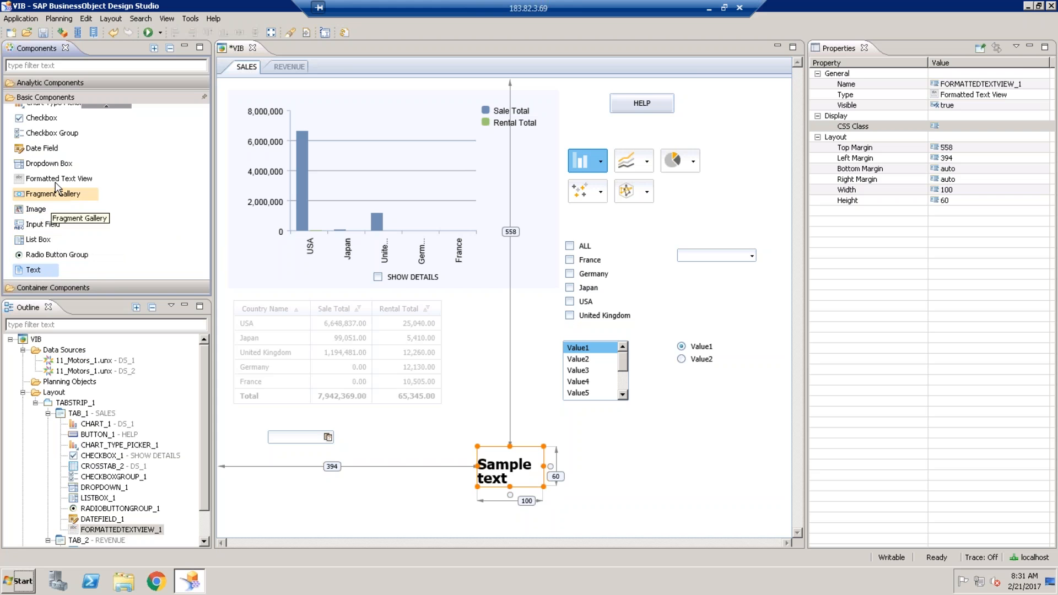
click(36, 212)
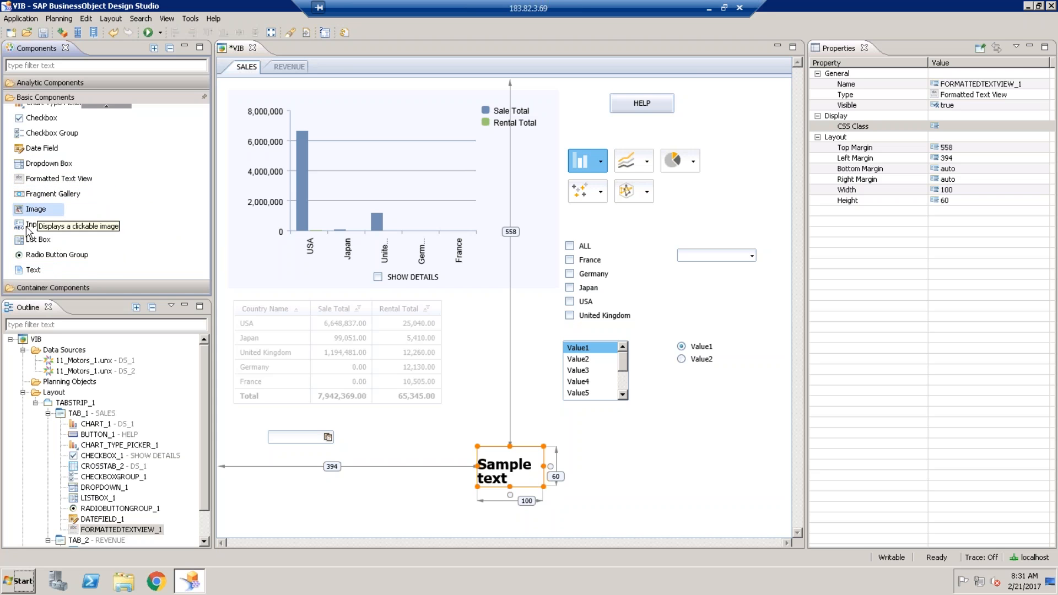
drag(32, 211, 667, 449)
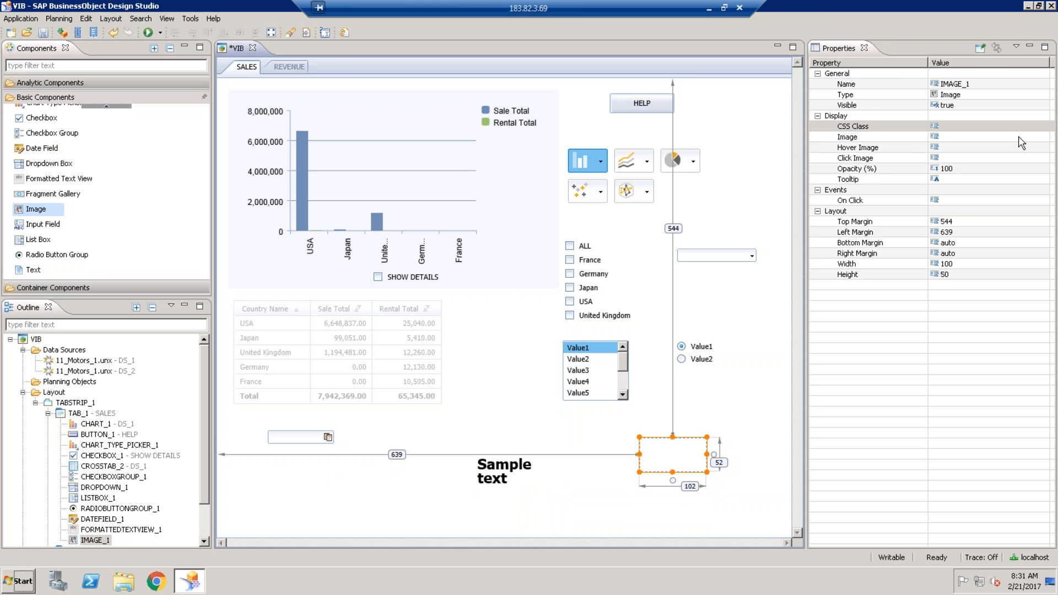
Step: Examine the files available for the image component's Image property, and close the selection without choosing one
click(1019, 137)
click(1041, 137)
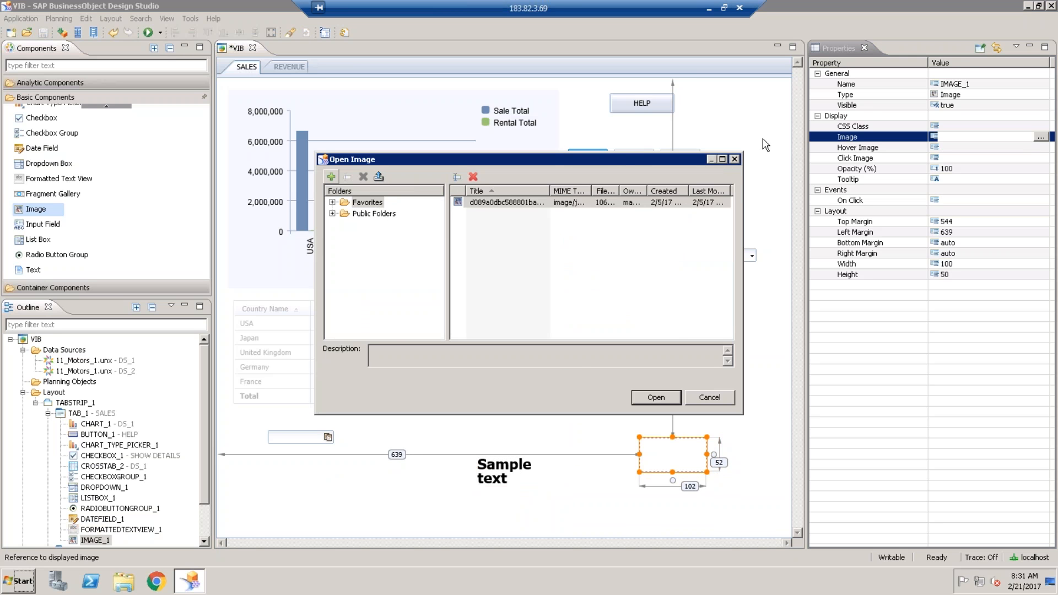
click(735, 160)
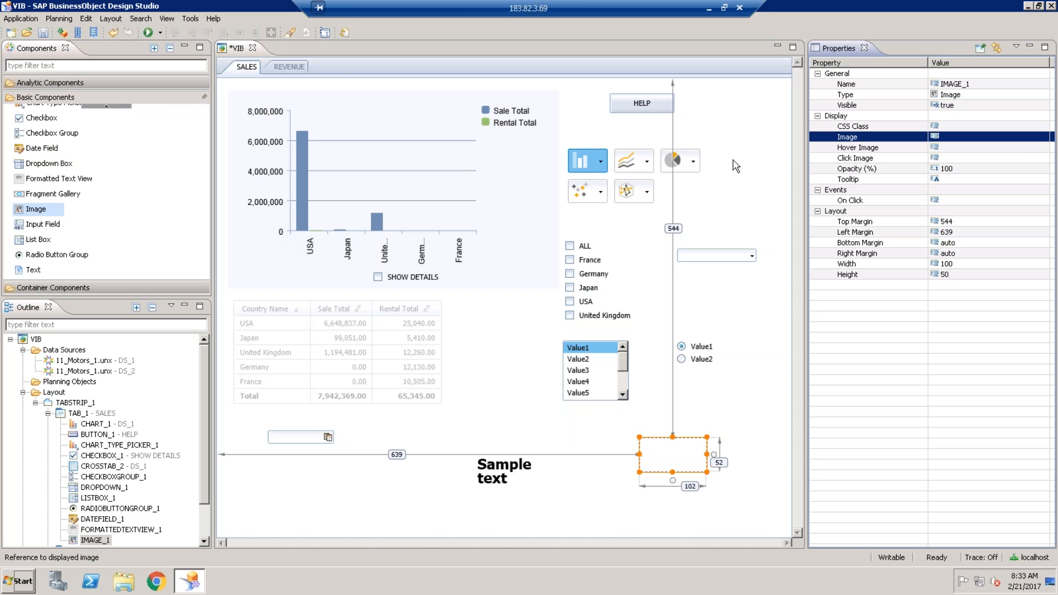
Step: Add an input field below the date field, at about top margin 594 and left margin 77
click(44, 225)
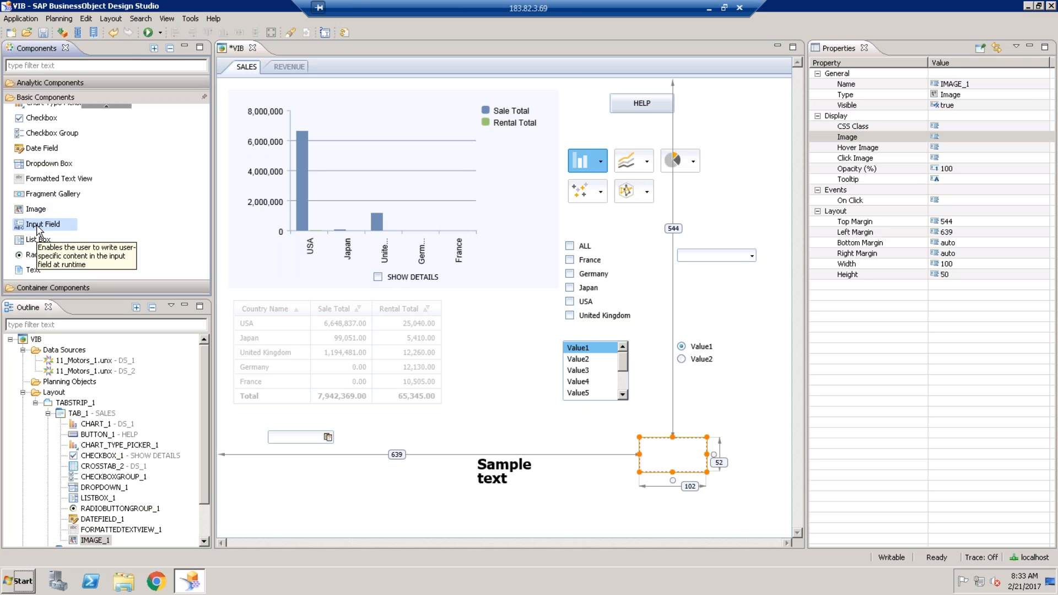
drag(39, 228, 282, 477)
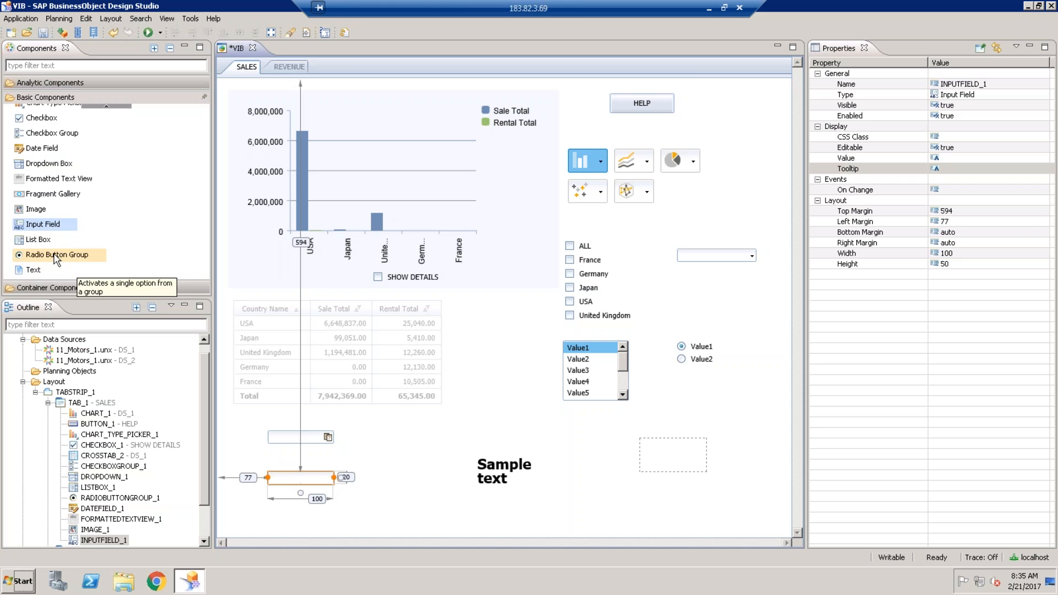
Step: Collapse the Basic Components group and save the VIB application
click(42, 270)
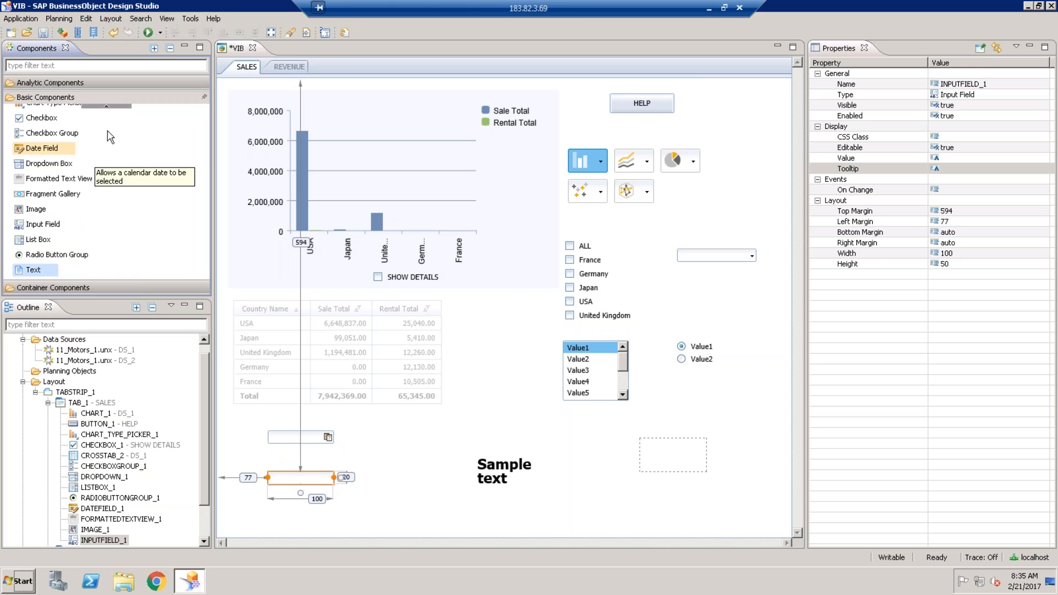
click(87, 97)
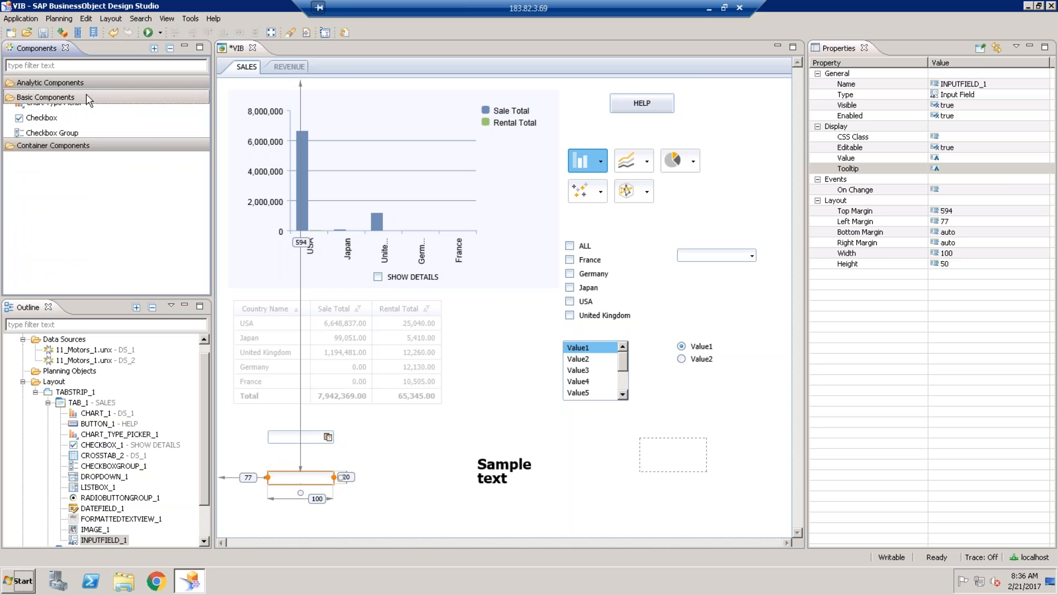
click(43, 32)
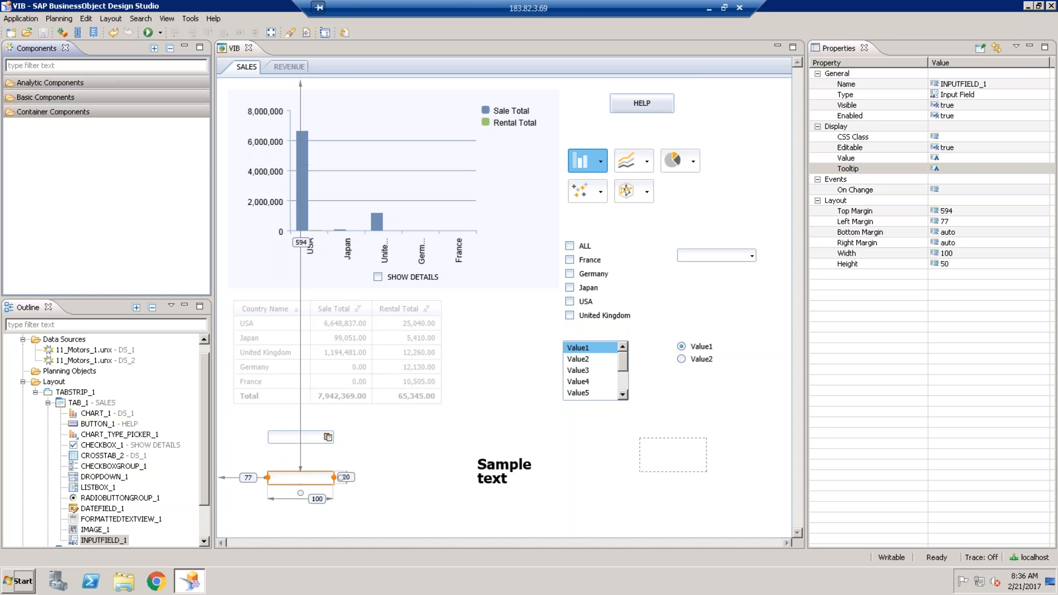